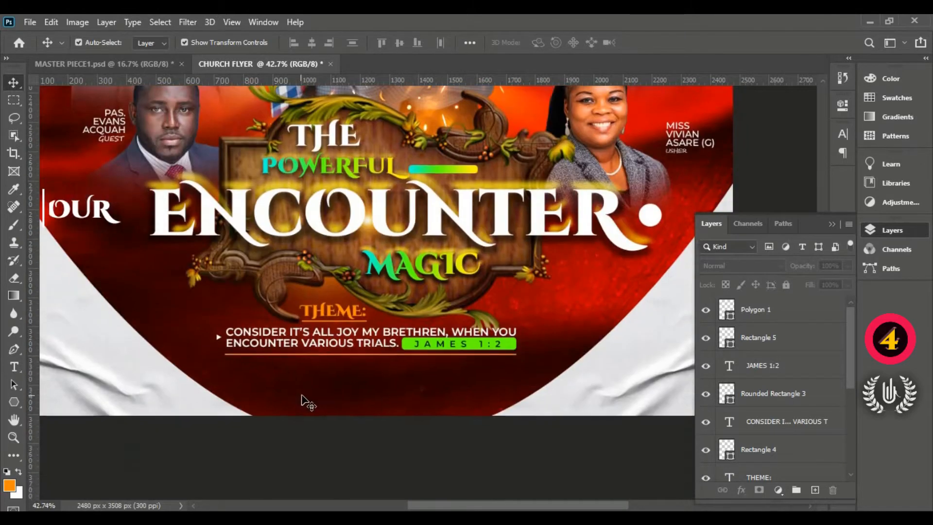
- Add a new text line beneath the orange rule under the scripture verse and colour it white (ffffff)
{"action": "scroll", "coordinate": [445, 395], "scroll_direction": "up", "scroll_amount": 1}
{"action": "left_click", "coordinate": [806, 315]}
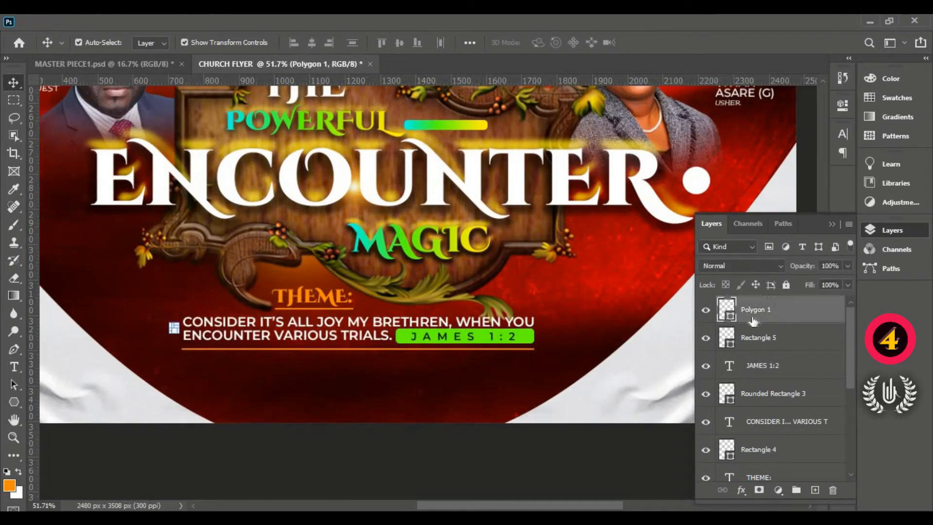
{"action": "left_click", "coordinate": [14, 367]}
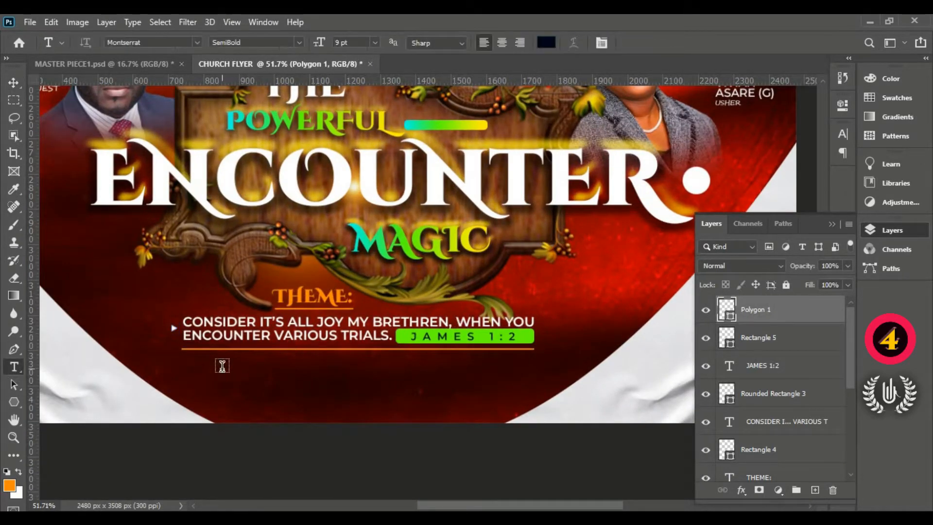
{"action": "left_click", "coordinate": [219, 366]}
{"action": "left_click_drag", "start_coordinate": [268, 415], "coordinate": [237, 414]}
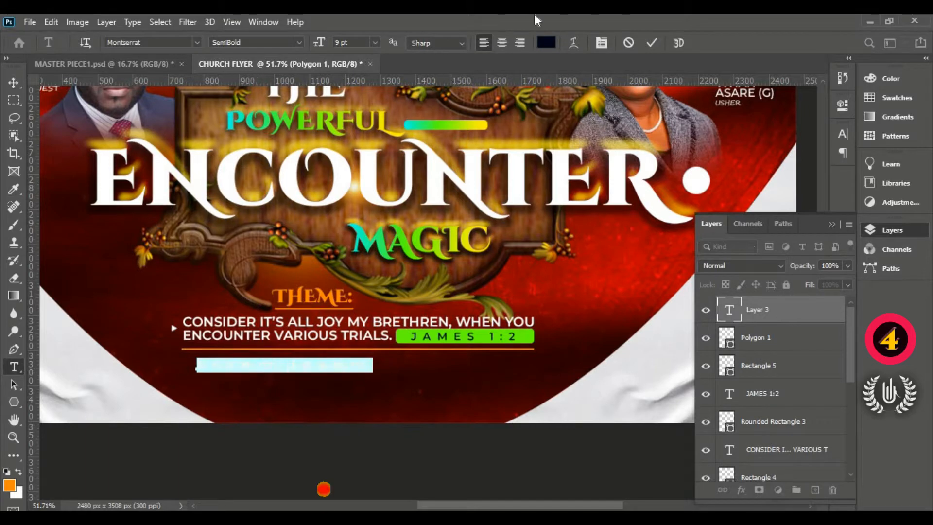
{"action": "left_click", "coordinate": [546, 43]}
{"action": "type", "text": "ffffff"}
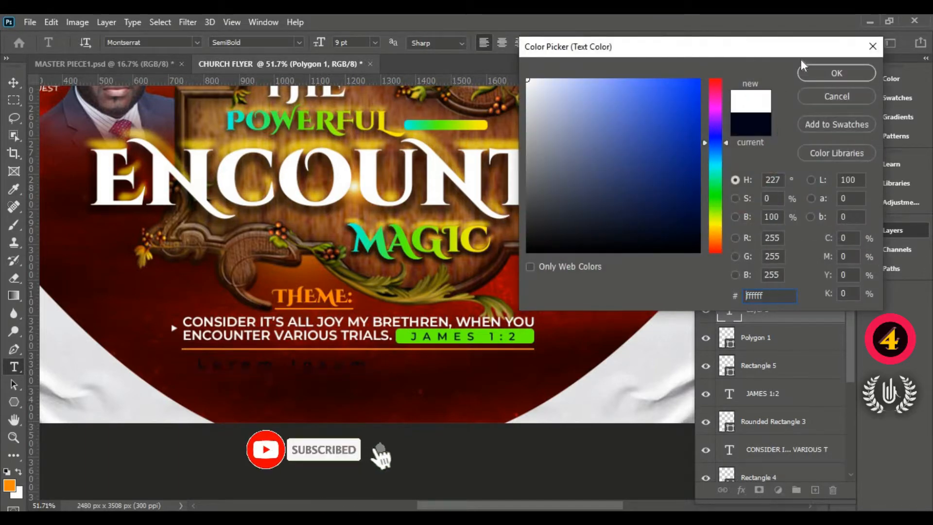
{"action": "left_click", "coordinate": [836, 73]}
- Set the new placeholder text's font to Cinzel Decorative in the Black style
{"action": "left_click", "coordinate": [200, 39]}
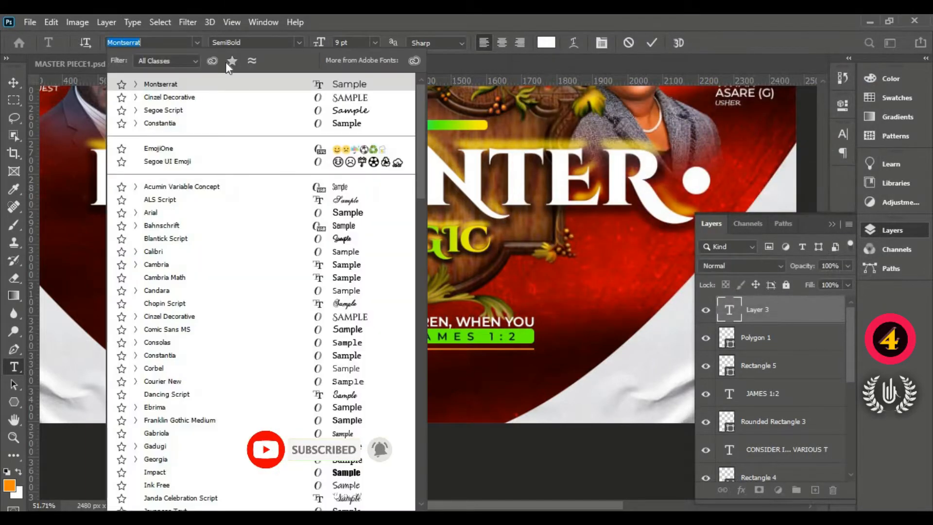
{"action": "left_click", "coordinate": [242, 98]}
{"action": "left_click", "coordinate": [293, 46]}
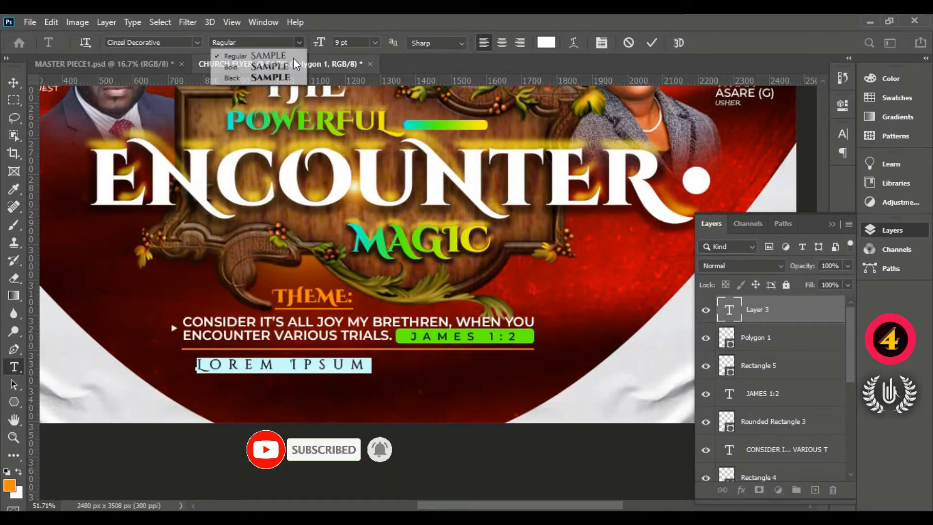
{"action": "left_click", "coordinate": [292, 86]}
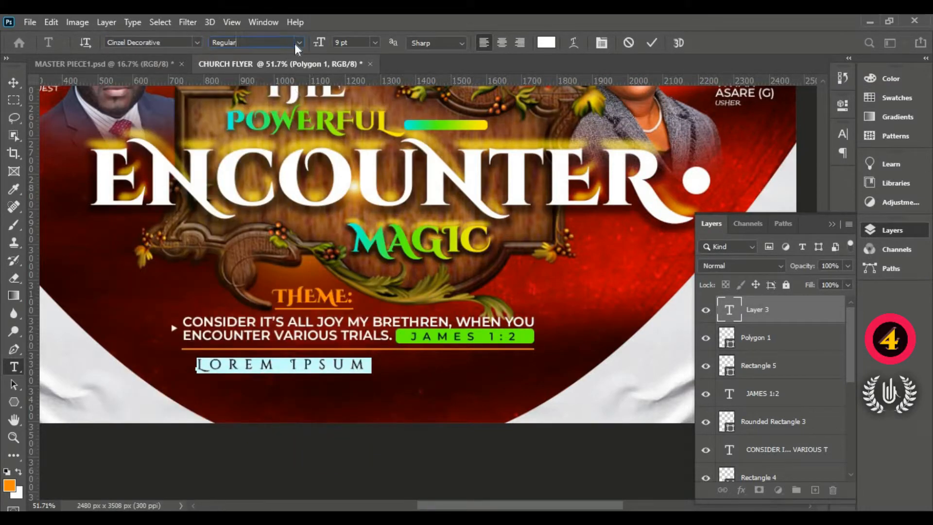
{"action": "left_click", "coordinate": [295, 42]}
{"action": "left_click", "coordinate": [294, 78]}
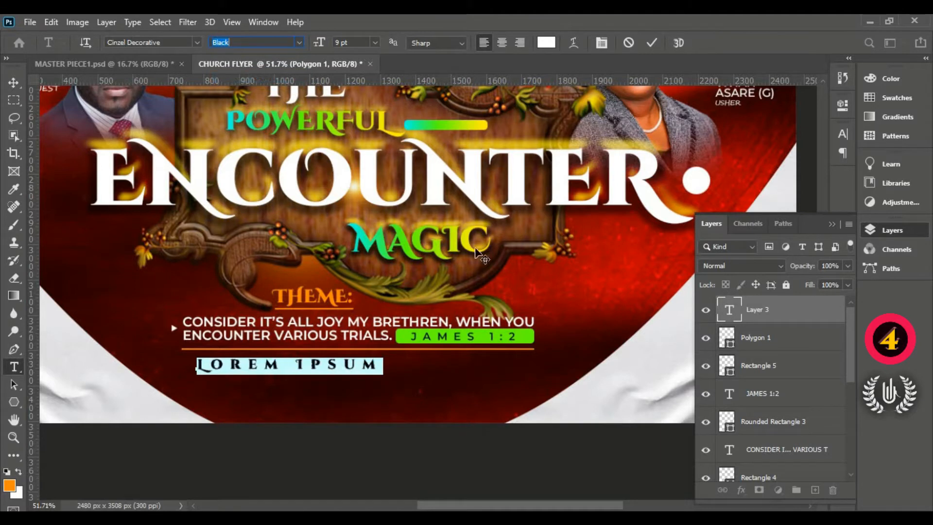
- Set the placeholder text's tracking to 0
{"action": "left_click", "coordinate": [843, 135]}
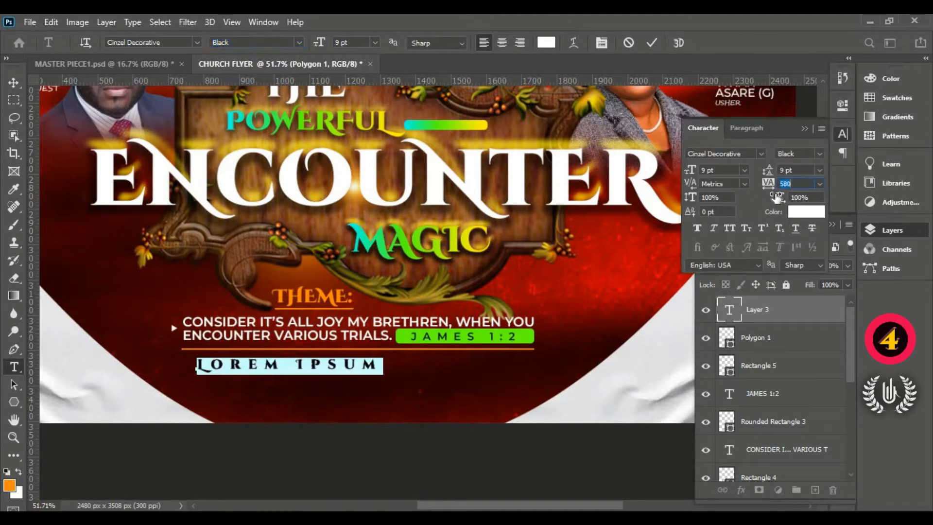
{"action": "type", "text": "0"}
{"action": "key", "text": "Return"}
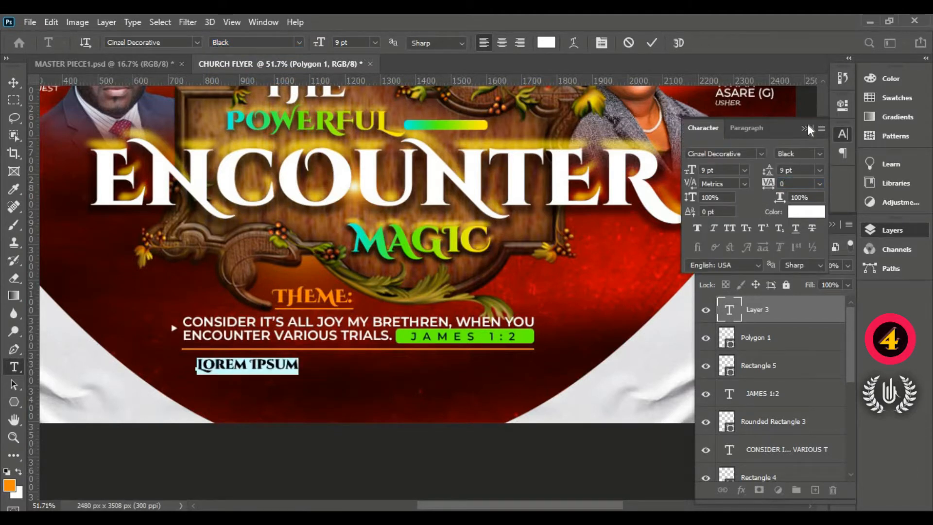
{"action": "left_click", "coordinate": [804, 129]}
- Replace the placeholder text with "OLD TRAPORT - NEW TOWN JUNCTION"
{"action": "left_click", "coordinate": [258, 365]}
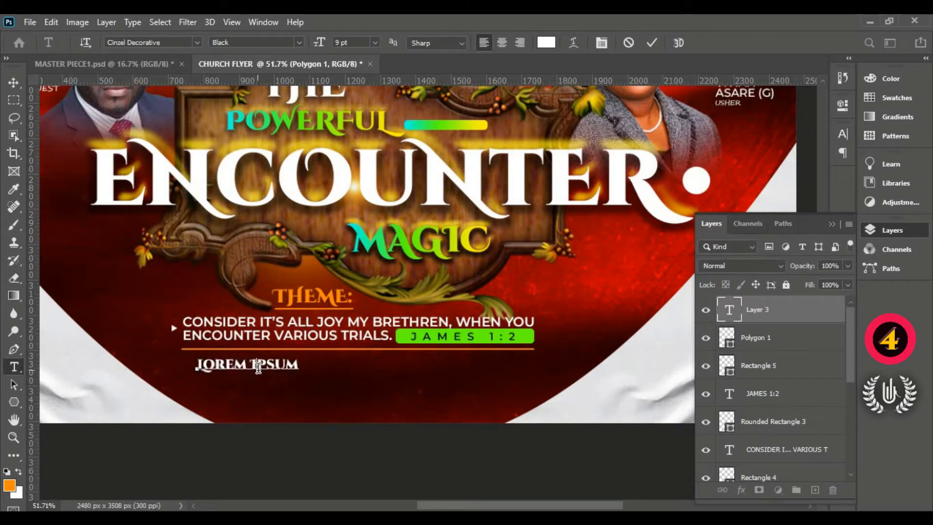
{"action": "key", "text": "ctrl+a"}
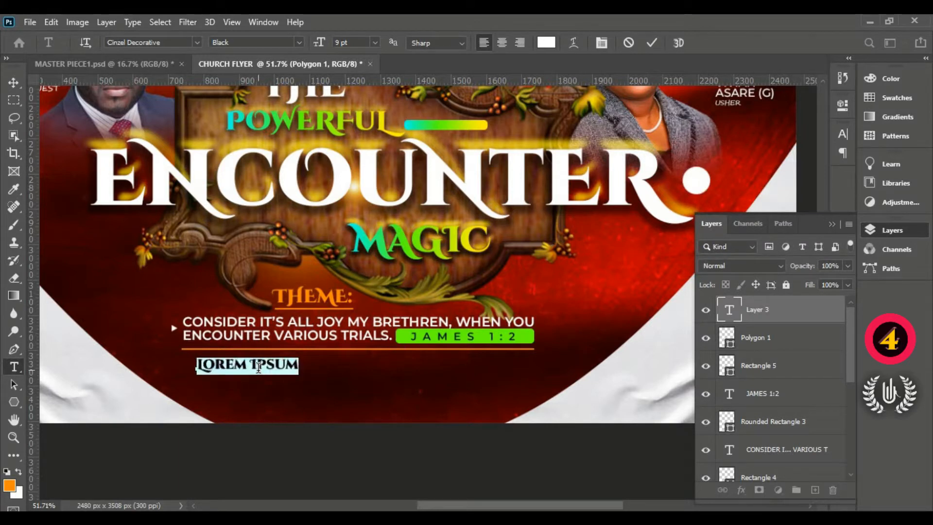
{"action": "type", "text": "OLD"}
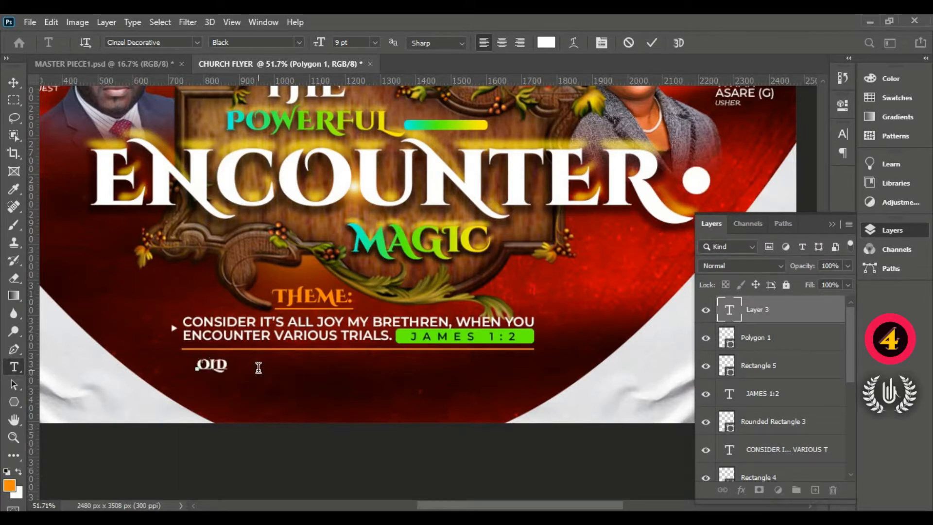
{"action": "type", "text": " TRAPORT - NE"}
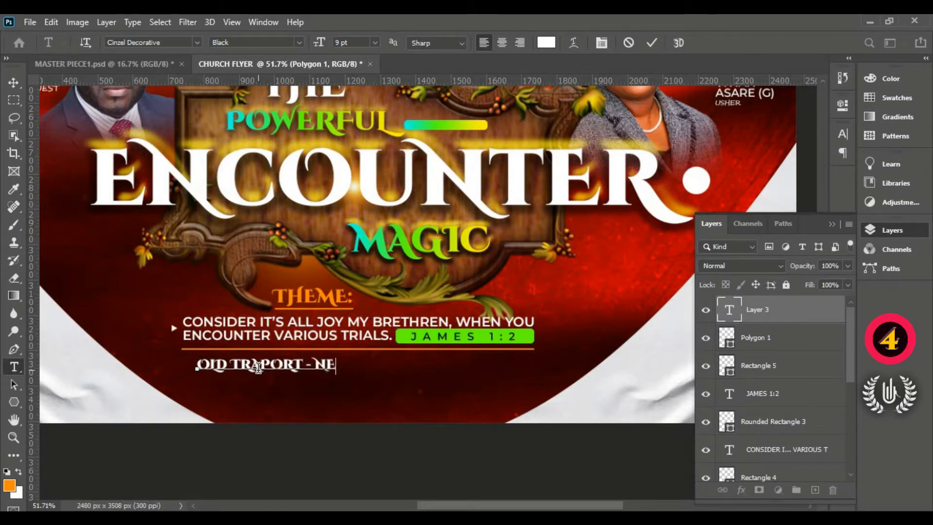
{"action": "type", "text": "W TOW"}
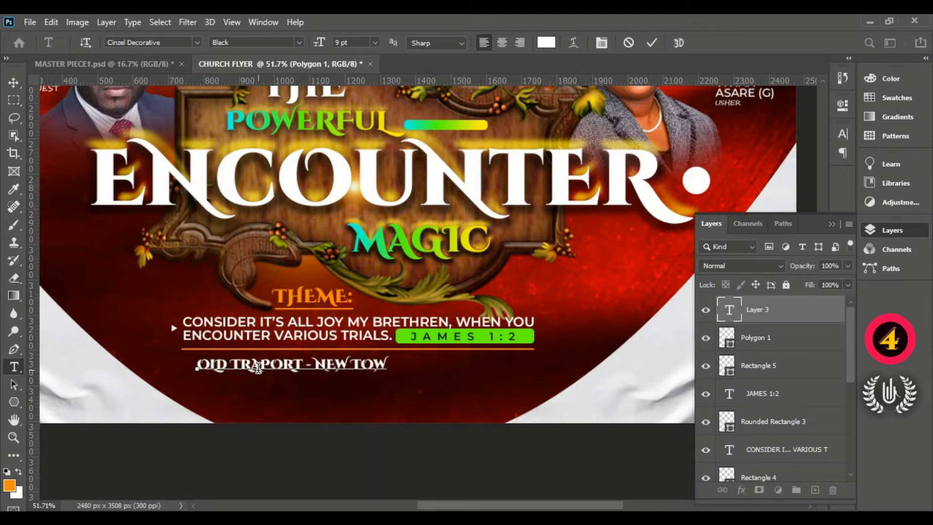
{"action": "type", "text": "N JUNC"}
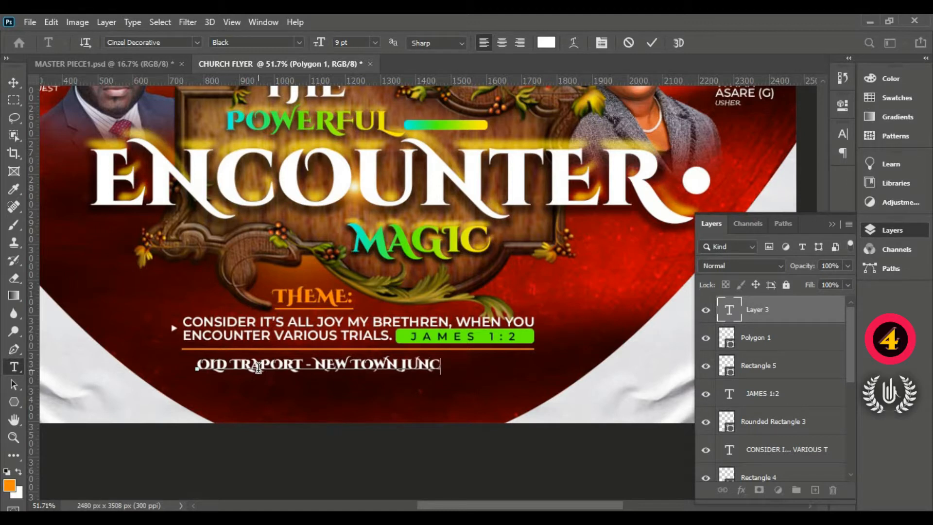
{"action": "type", "text": "TION"}
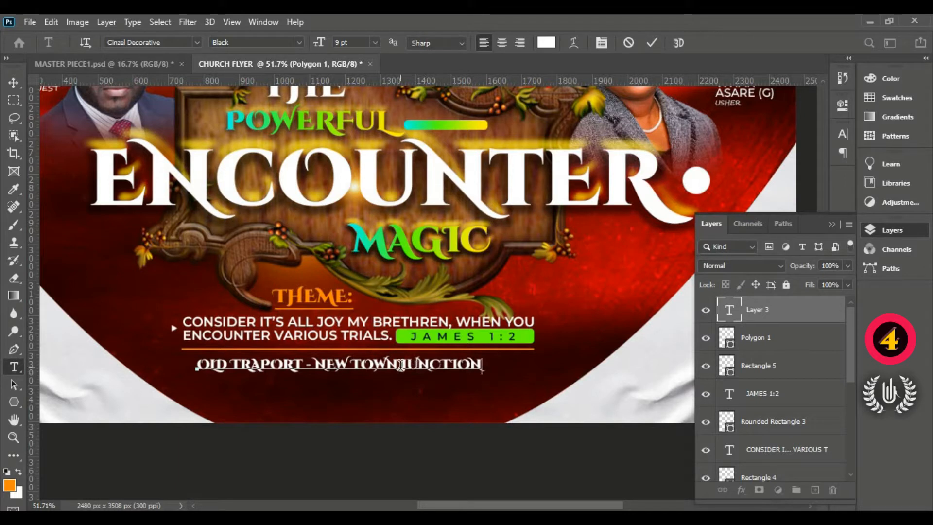
- Widen the gaps between the words of the venue line with extra spaces and commit the text
{"action": "left_click", "coordinate": [356, 367]}
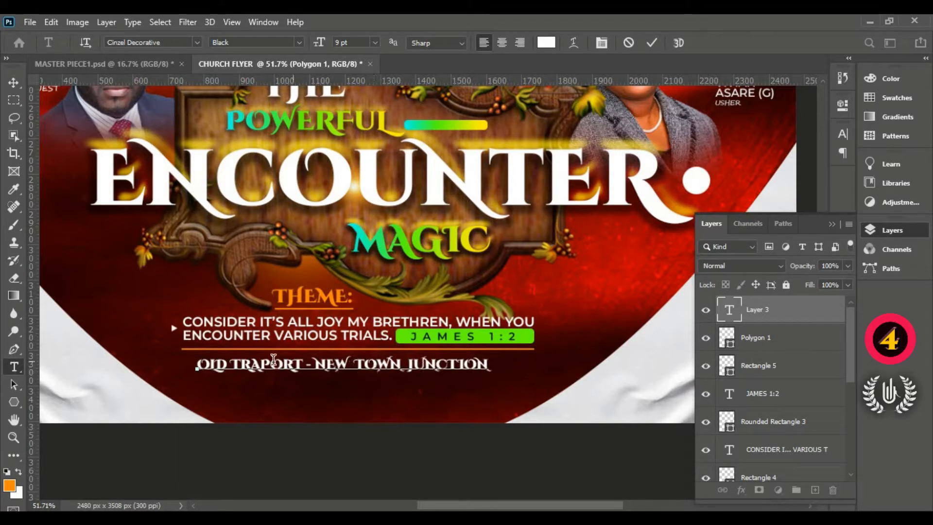
{"action": "left_click", "coordinate": [229, 364]}
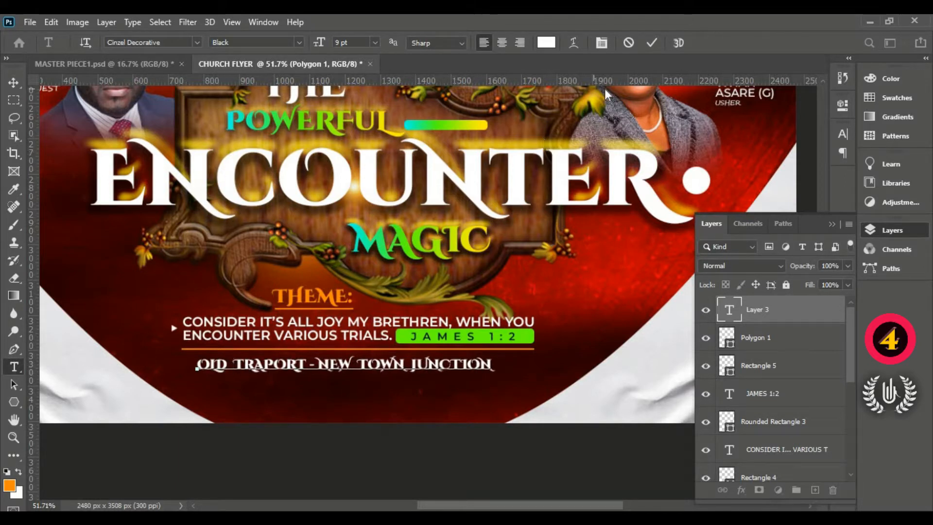
{"action": "left_click", "coordinate": [652, 43]}
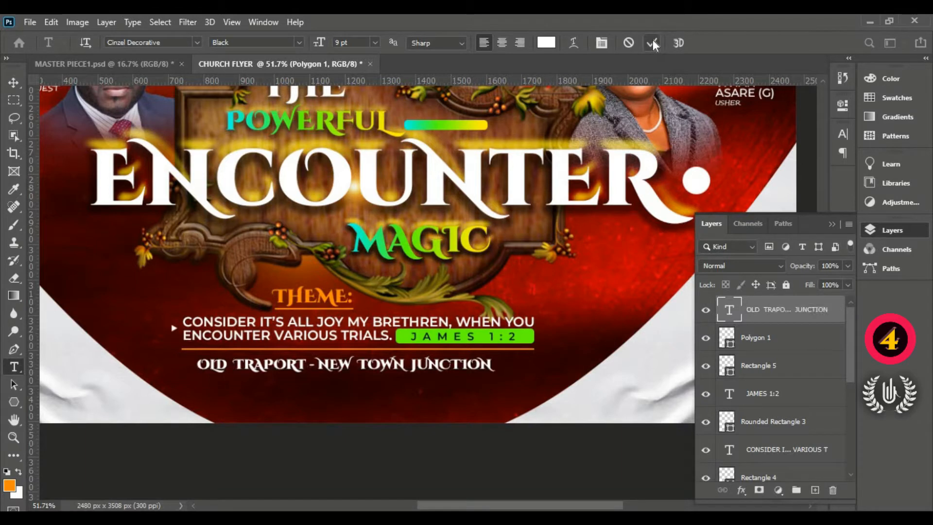
- Scale the venue line to about 119% so it spans the width of the orange rule above it
{"action": "left_click", "coordinate": [11, 82]}
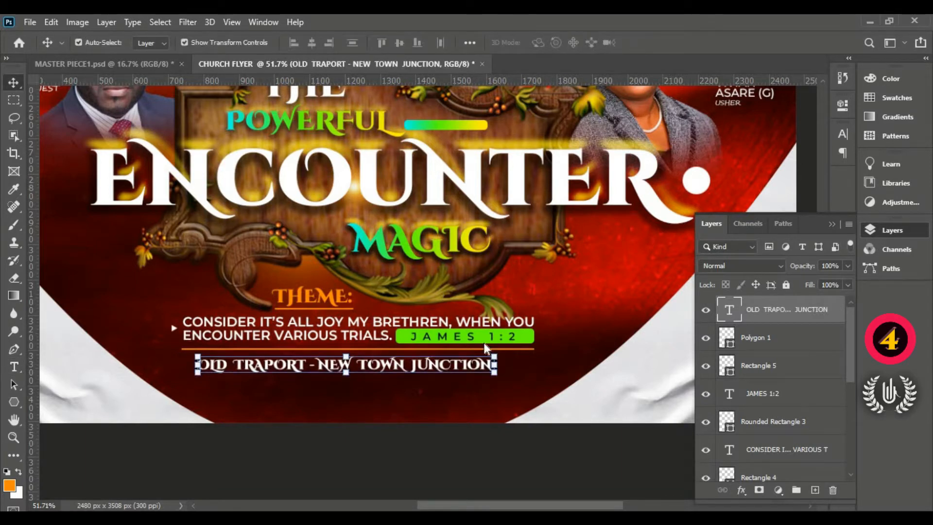
{"action": "left_click_drag", "start_coordinate": [504, 379], "coordinate": [534, 394]}
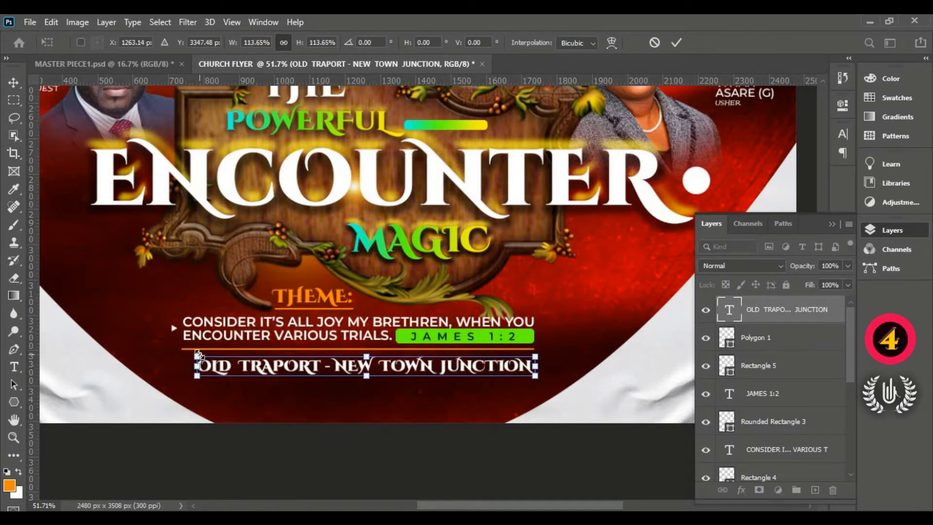
{"action": "left_click_drag", "start_coordinate": [198, 353], "coordinate": [182, 352]}
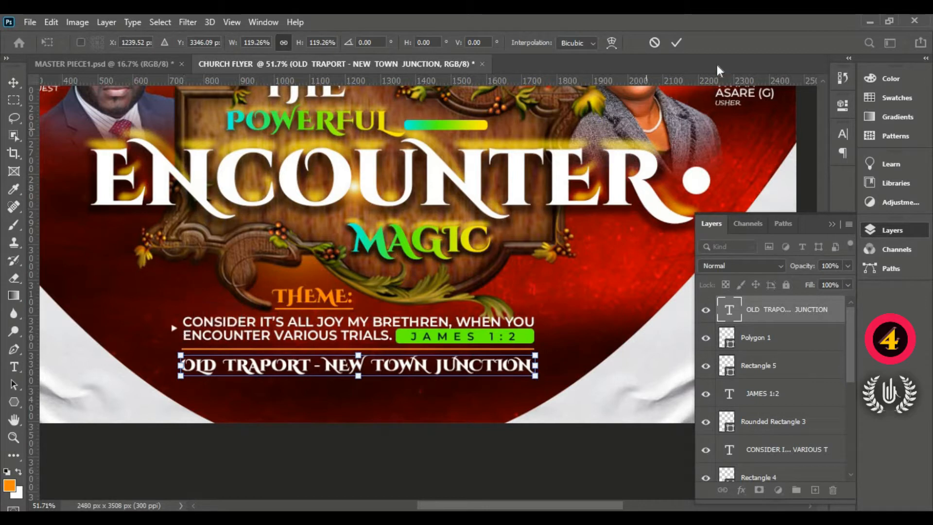
{"action": "left_click", "coordinate": [679, 43]}
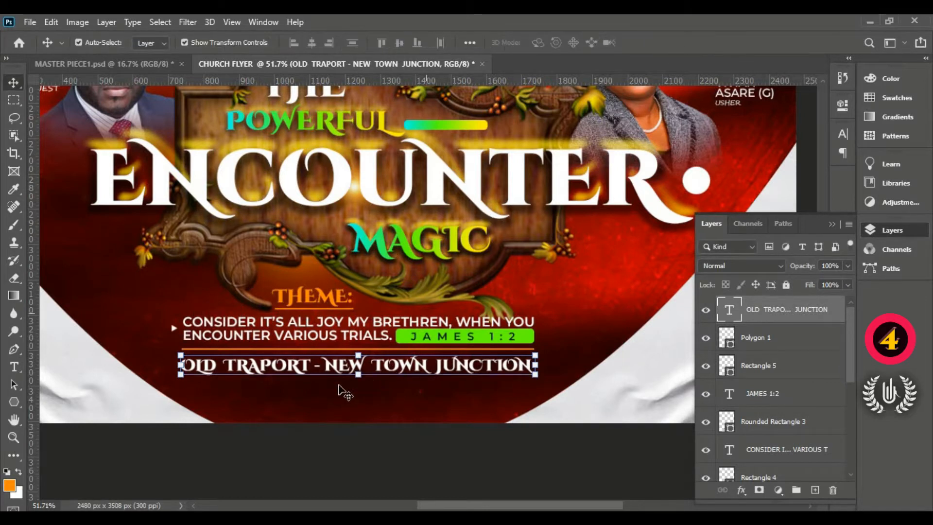
- Add another text line below the venue line, with its font set to Montserrat SemiBold Italic
{"action": "left_click", "coordinate": [14, 366]}
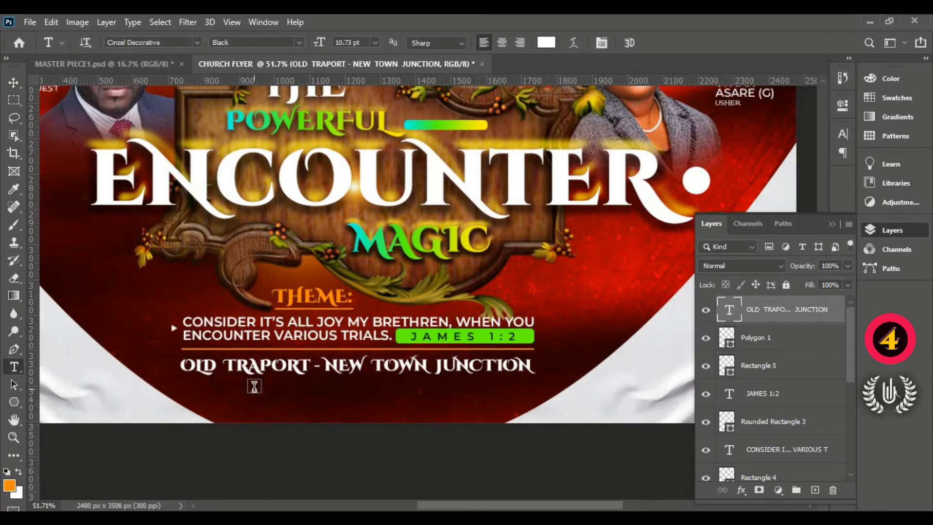
{"action": "left_click", "coordinate": [254, 386]}
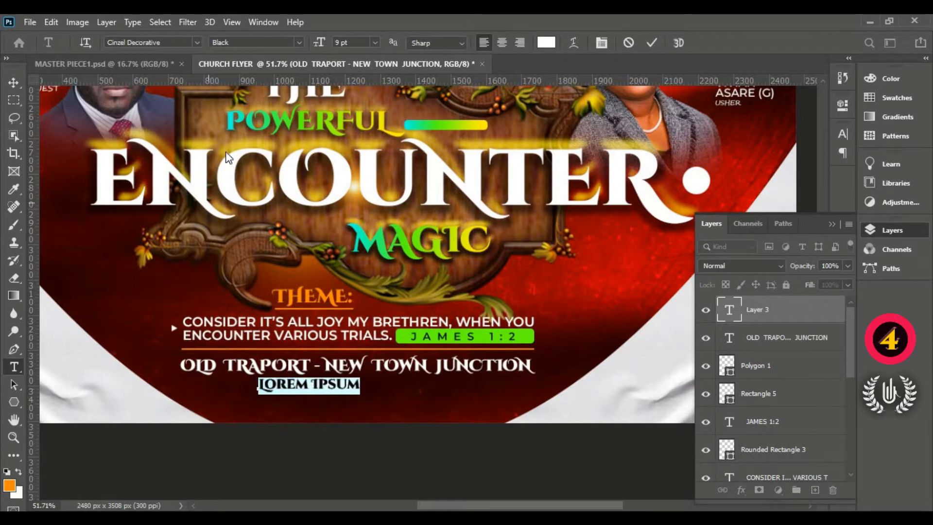
{"action": "left_click", "coordinate": [202, 42]}
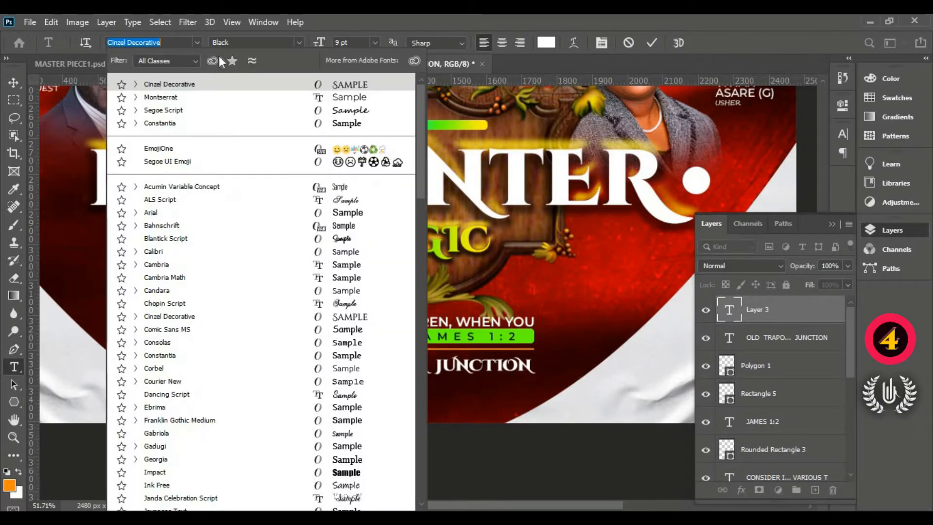
{"action": "left_click", "coordinate": [242, 98]}
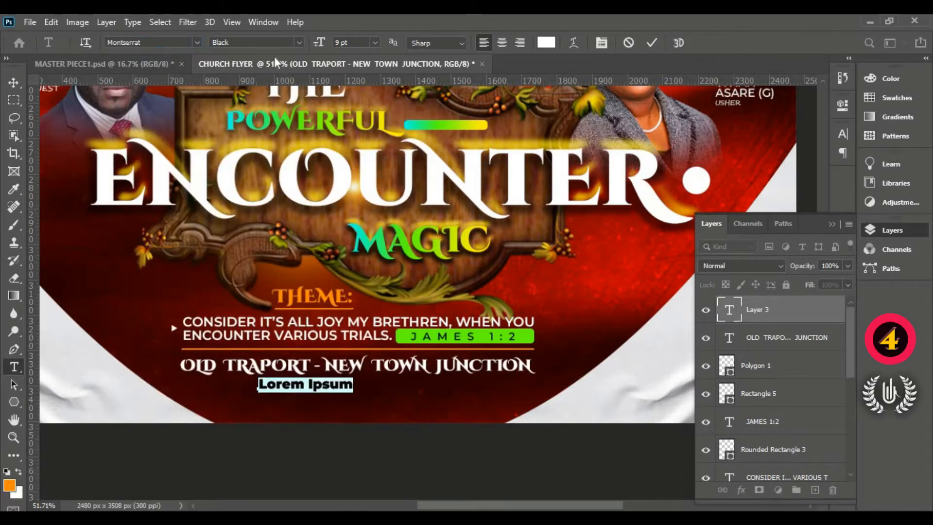
{"action": "left_click", "coordinate": [299, 43]}
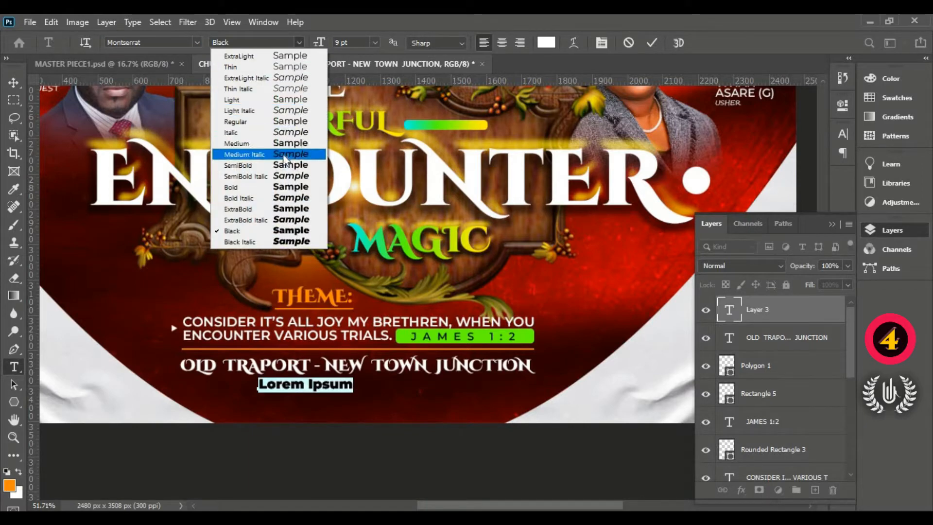
{"action": "left_click", "coordinate": [281, 176]}
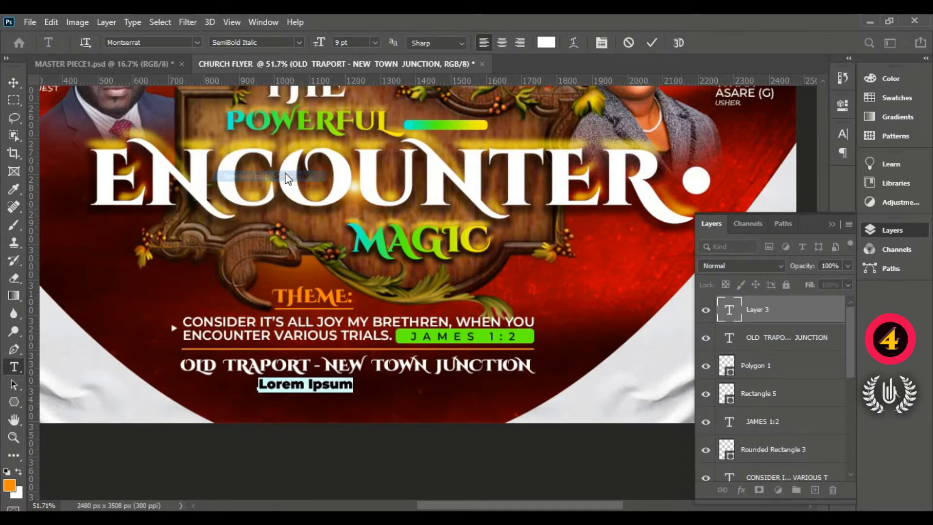
- Colour the new placeholder line orange (ff8a00) by sampling the THEME heading
{"action": "left_click", "coordinate": [546, 43]}
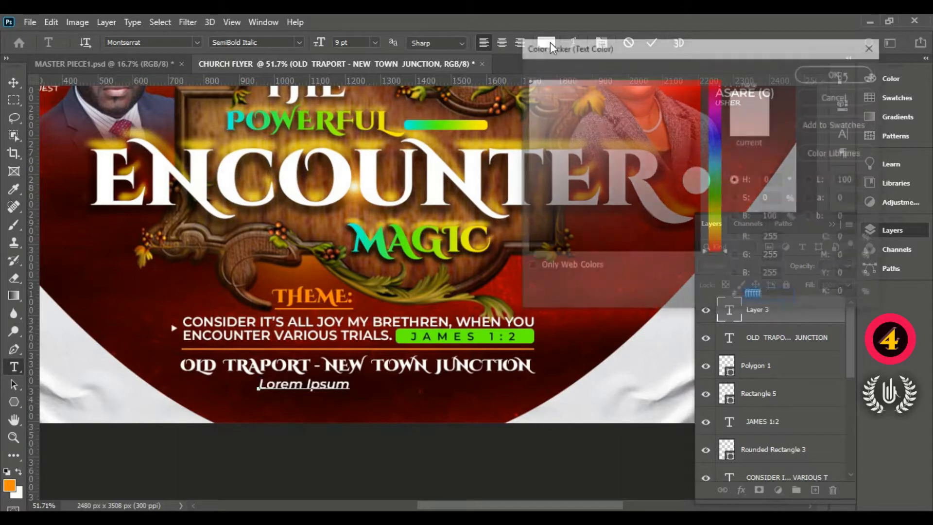
{"action": "left_click", "coordinate": [329, 293]}
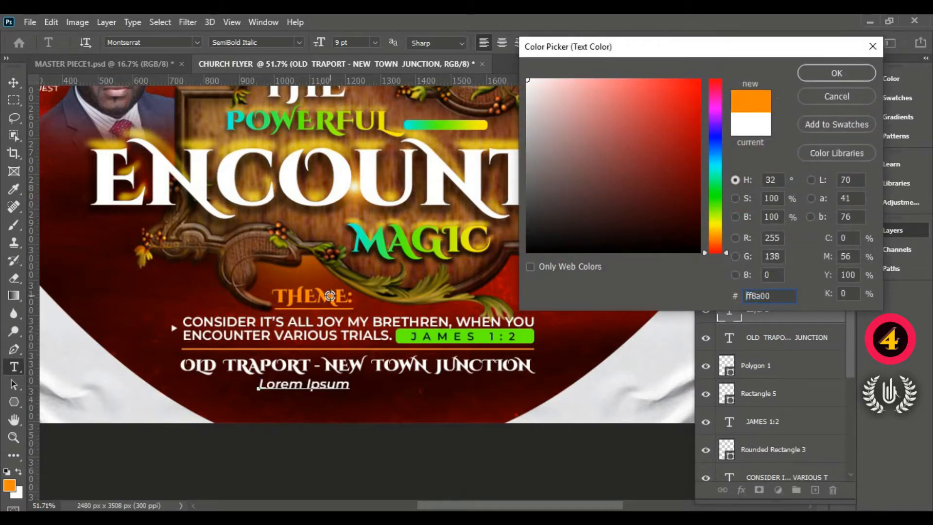
{"action": "left_click", "coordinate": [817, 73]}
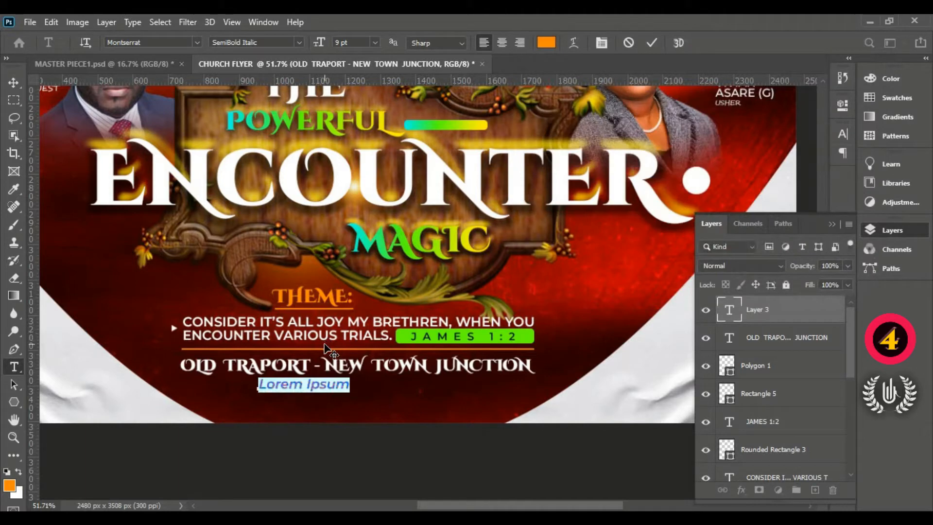
- Replace the orange placeholder with "OPP. SAINT JOHN'S SCHOOL COMPLEX" and move the line roughly under the middle of the venue line
{"action": "scroll", "coordinate": [302, 433], "scroll_direction": "up", "scroll_amount": 4}
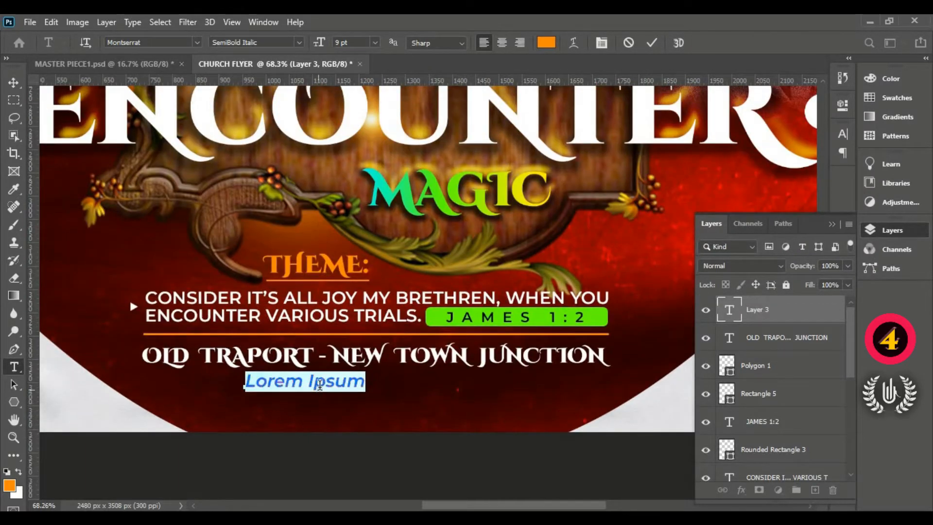
{"action": "left_click", "coordinate": [323, 380]}
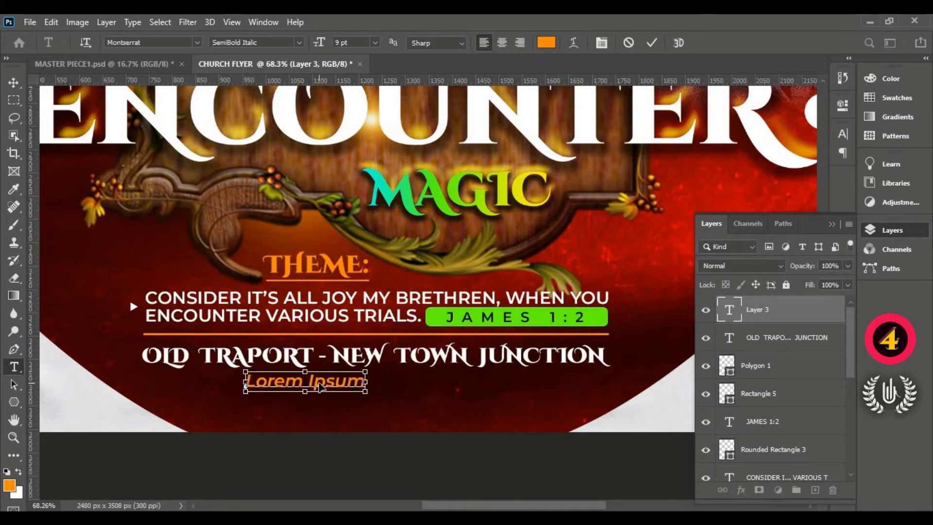
{"action": "triple_click", "coordinate": [320, 380]}
{"action": "type", "text": "O"}
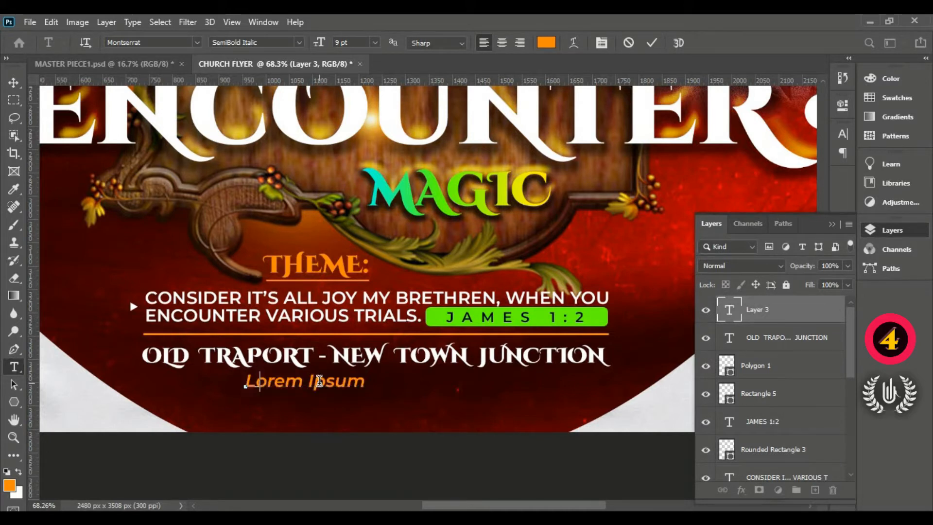
{"action": "type", "text": "PP"}
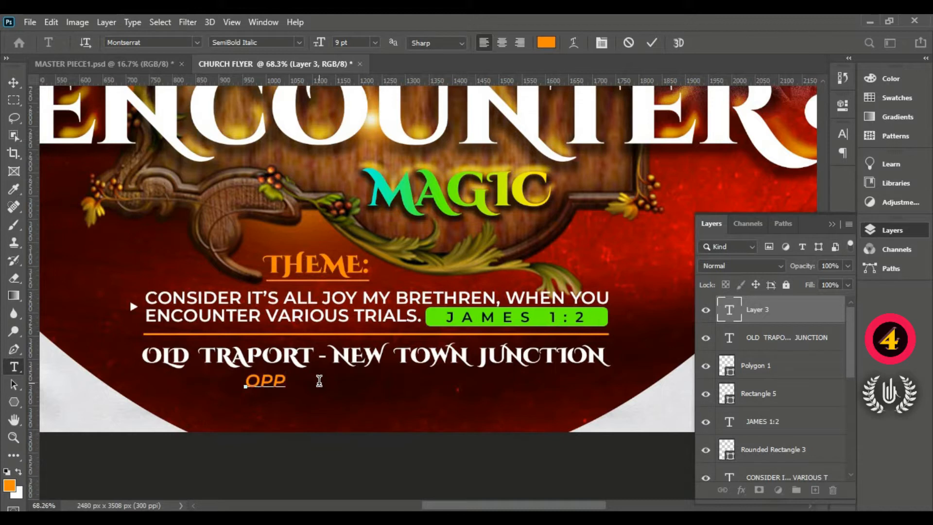
{"action": "type", "text": ". SAINT"}
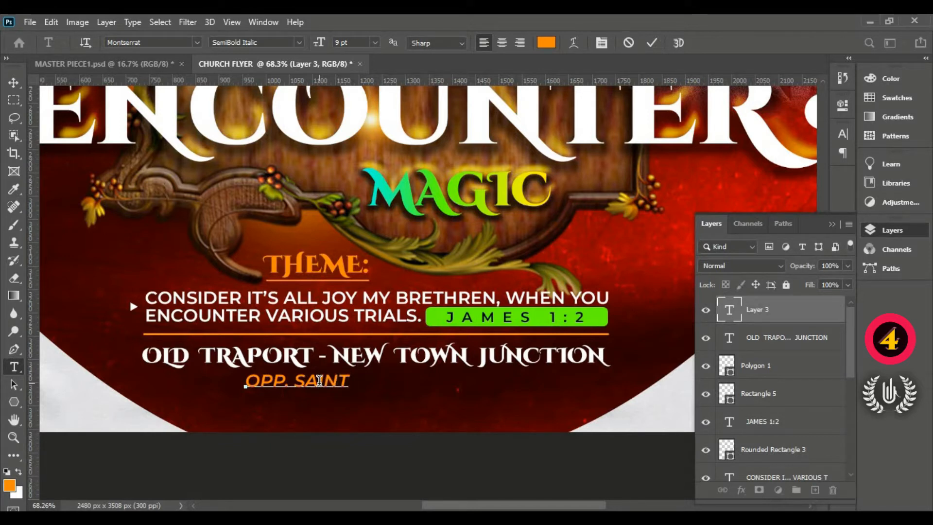
{"action": "type", "text": " JOHN"}
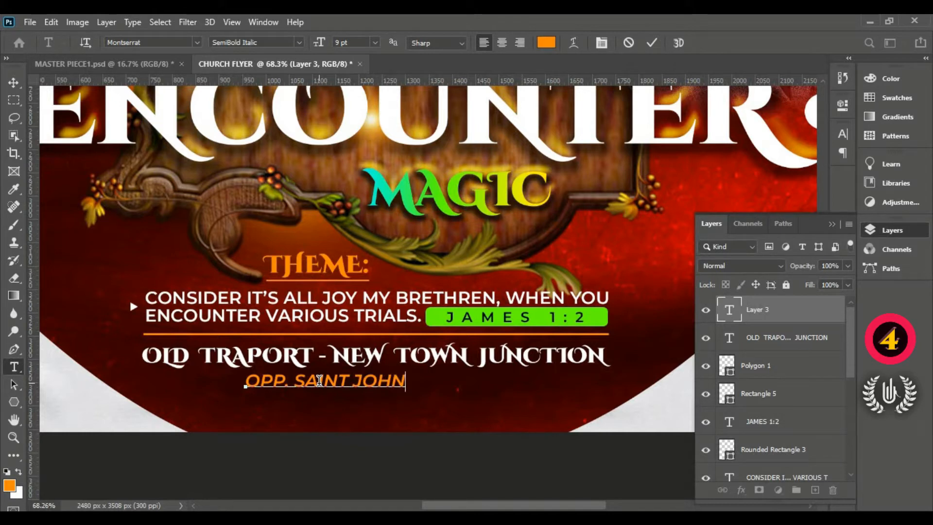
{"action": "type", "text": "'S"}
{"action": "type", "text": " SCHOO"}
{"action": "type", "text": "L "}
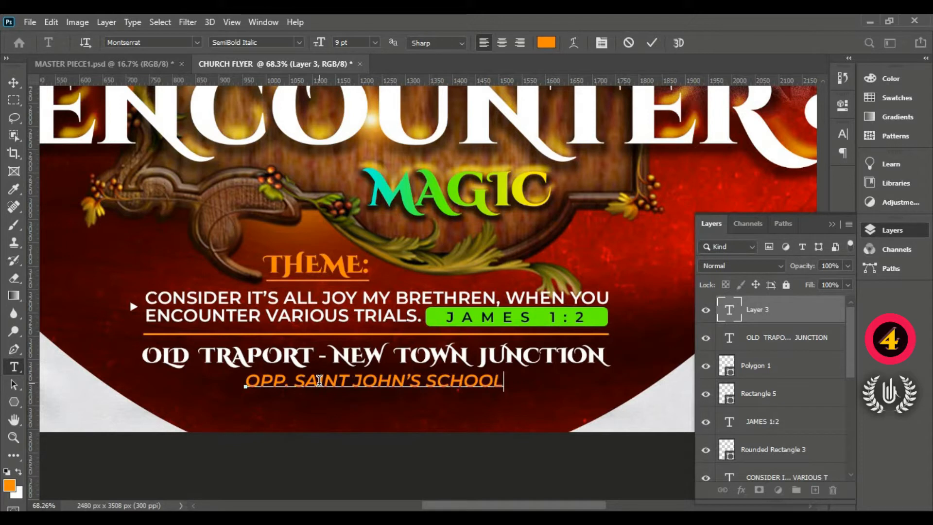
{"action": "type", "text": "COMPLE"}
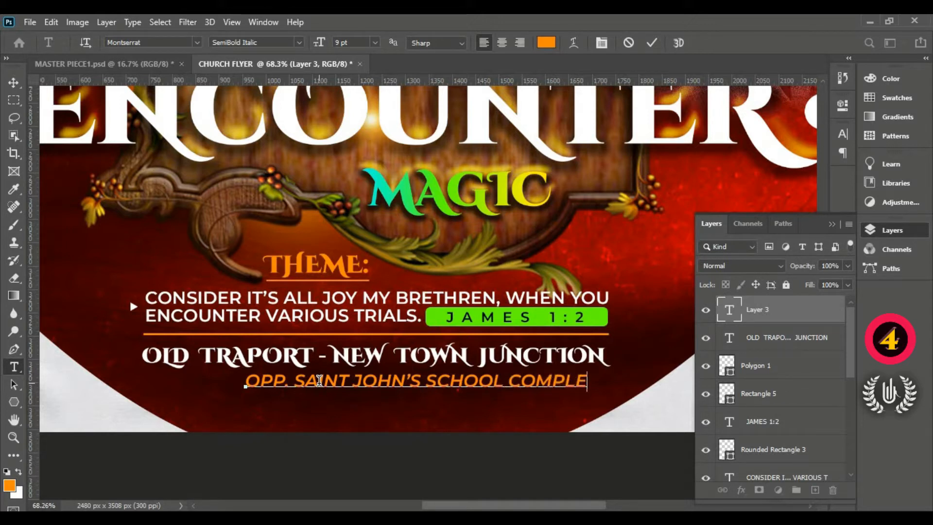
{"action": "type", "text": "X"}
{"action": "left_click_drag", "start_coordinate": [396, 408], "coordinate": [344, 416]}
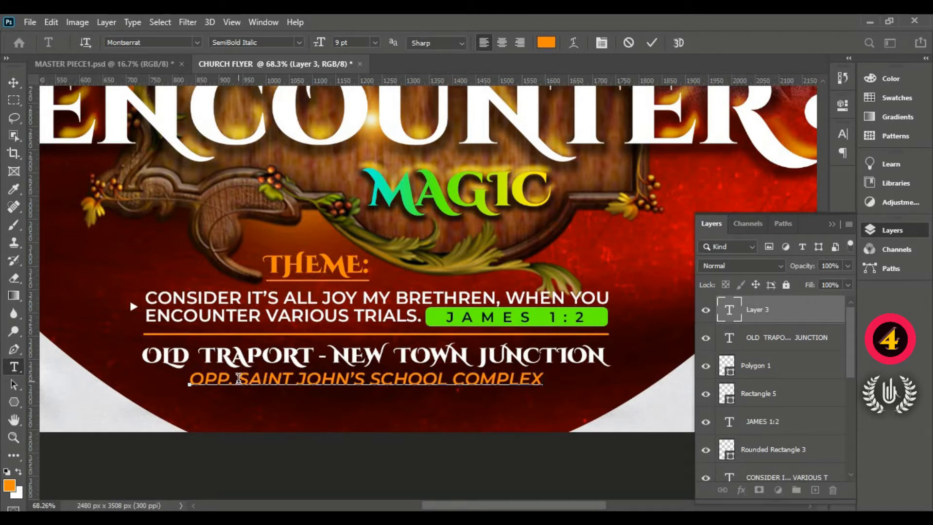
- Colour "SAINT JOHN'S SCHOOL COMPLEX" white (ffffff), leaving "OPP." orange, and commit the text
{"action": "left_click_drag", "start_coordinate": [238, 378], "coordinate": [600, 381]}
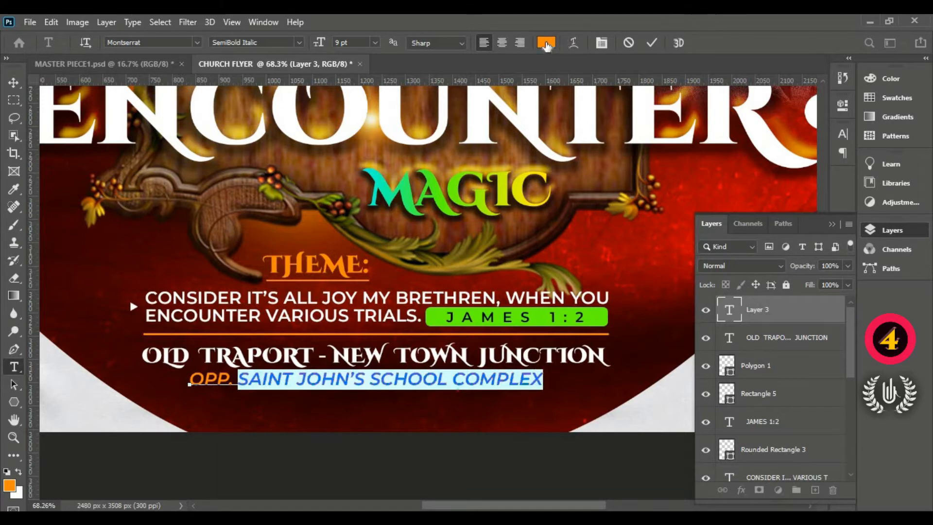
{"action": "left_click", "coordinate": [545, 43]}
{"action": "type", "text": "ffffff"}
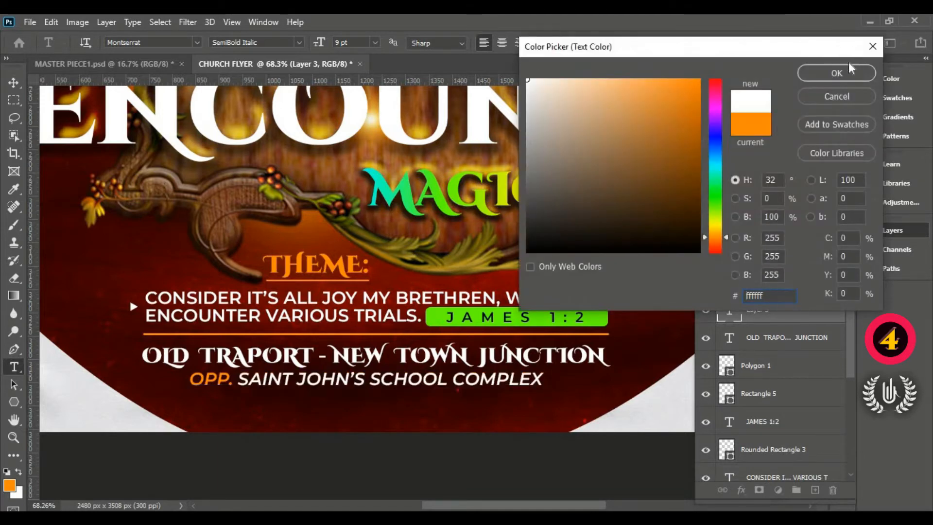
{"action": "left_click", "coordinate": [851, 69]}
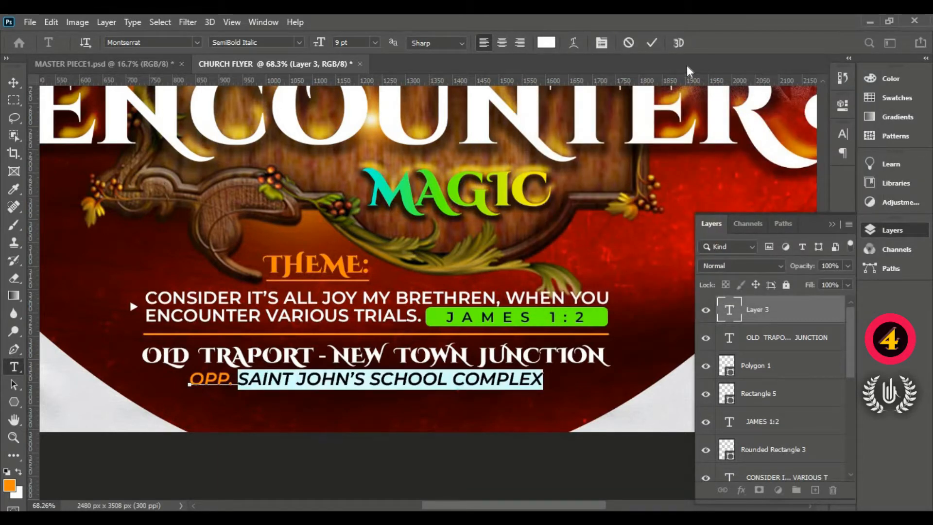
{"action": "left_click", "coordinate": [651, 43]}
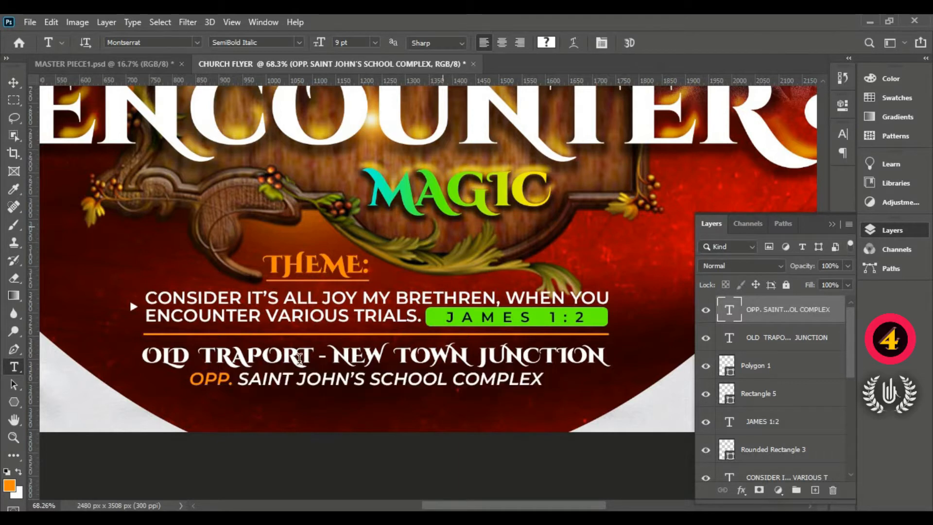
- Add another text line below the school line in Montserrat ExtraBold, coloured white (ffffff)
{"action": "left_click", "coordinate": [219, 404]}
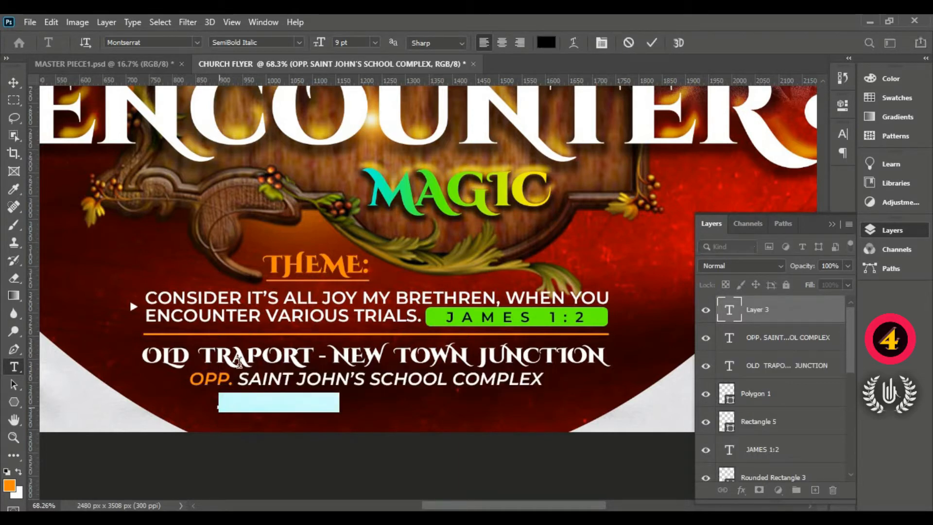
{"action": "left_click", "coordinate": [299, 44]}
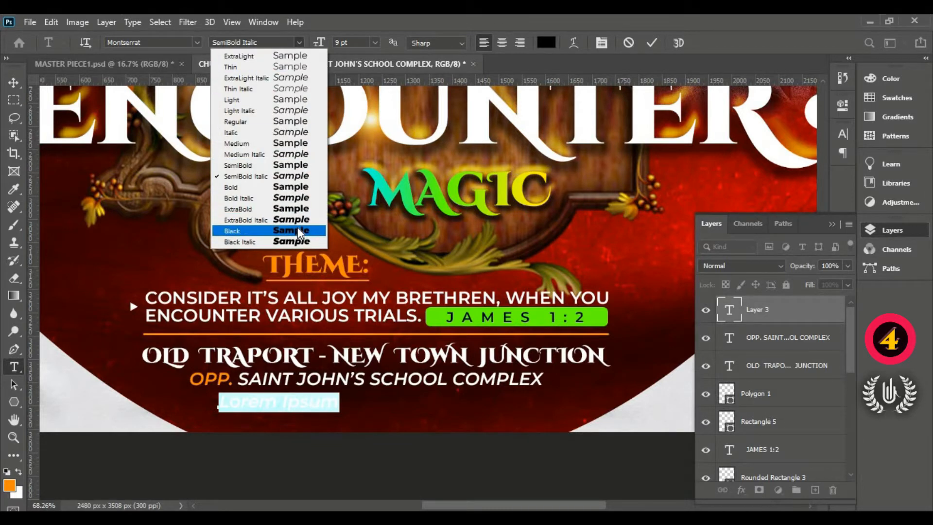
{"action": "left_click", "coordinate": [291, 208]}
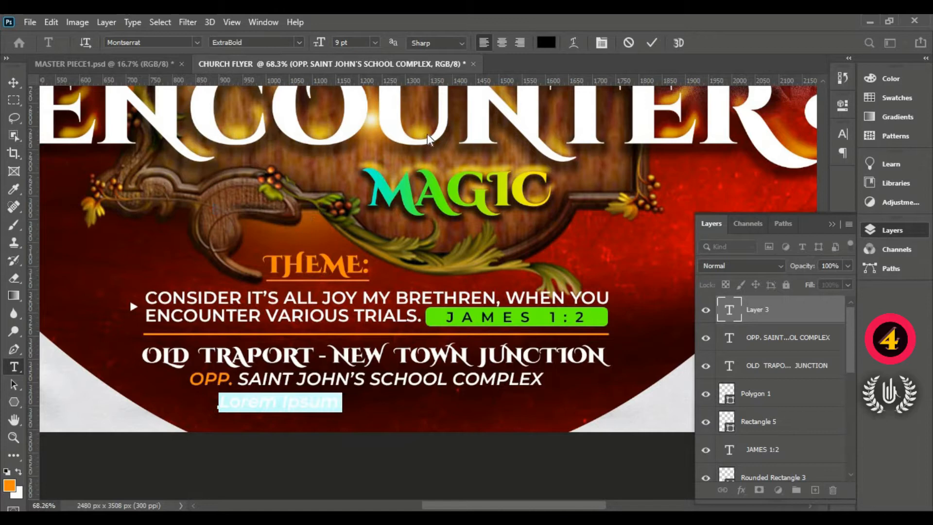
{"action": "left_click", "coordinate": [546, 42]}
{"action": "type", "text": "ffffff"}
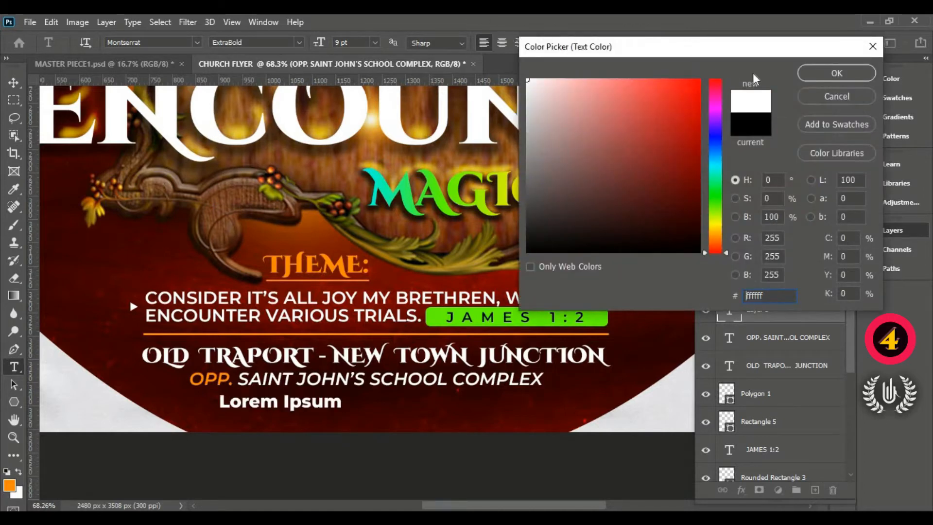
{"action": "left_click", "coordinate": [835, 73]}
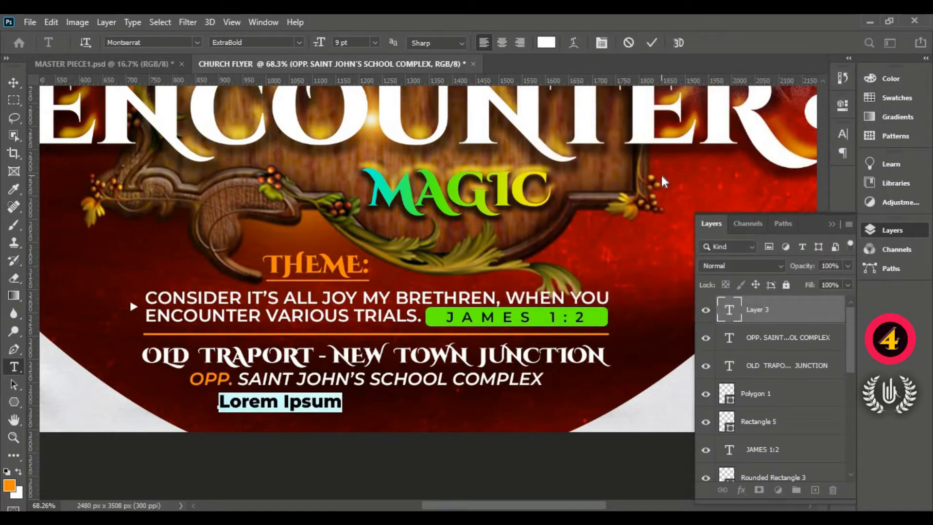
- Enter "REACH US ON -" followed by the contact phone number as the new line's text
{"action": "type", "text": "RE"}
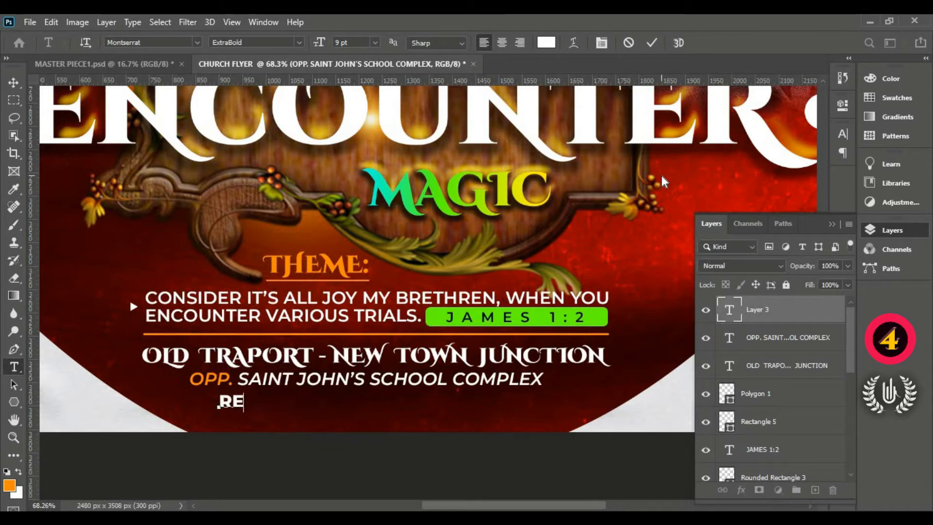
{"action": "type", "text": "ACH "}
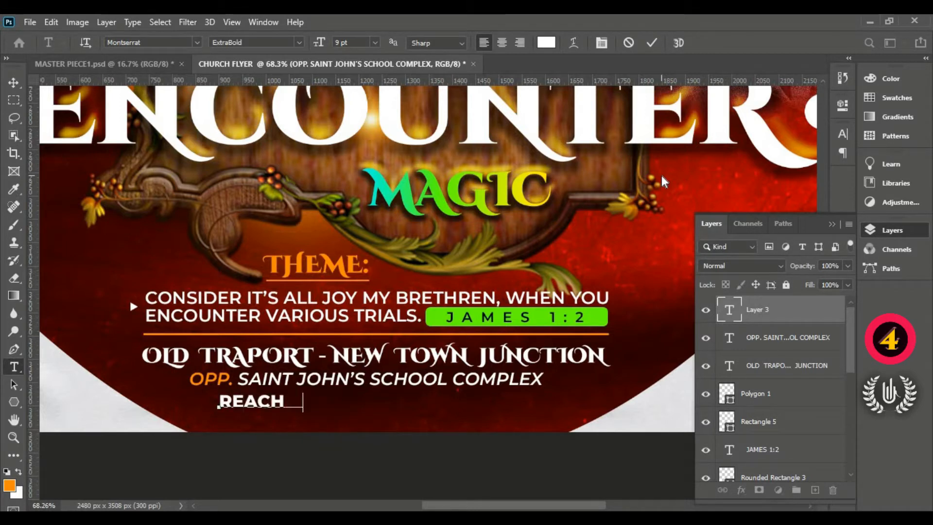
{"action": "type", "text": "US ON"}
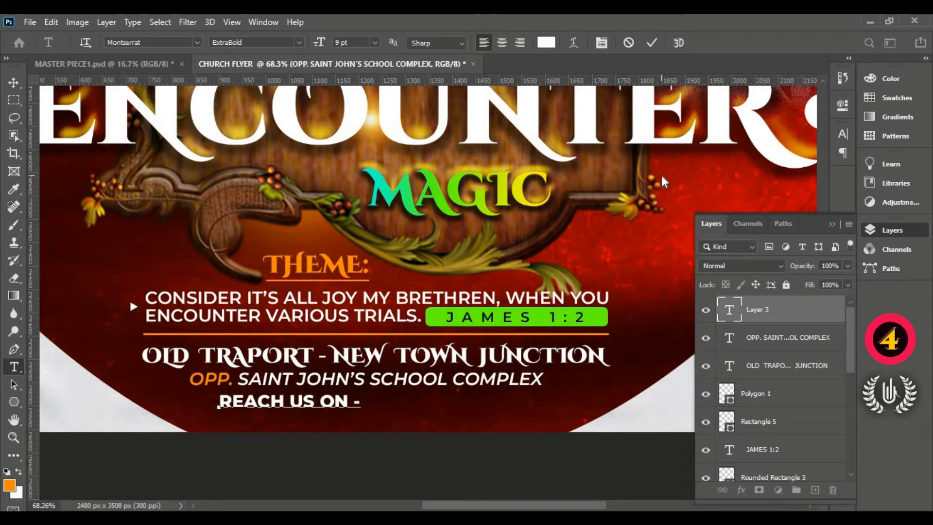
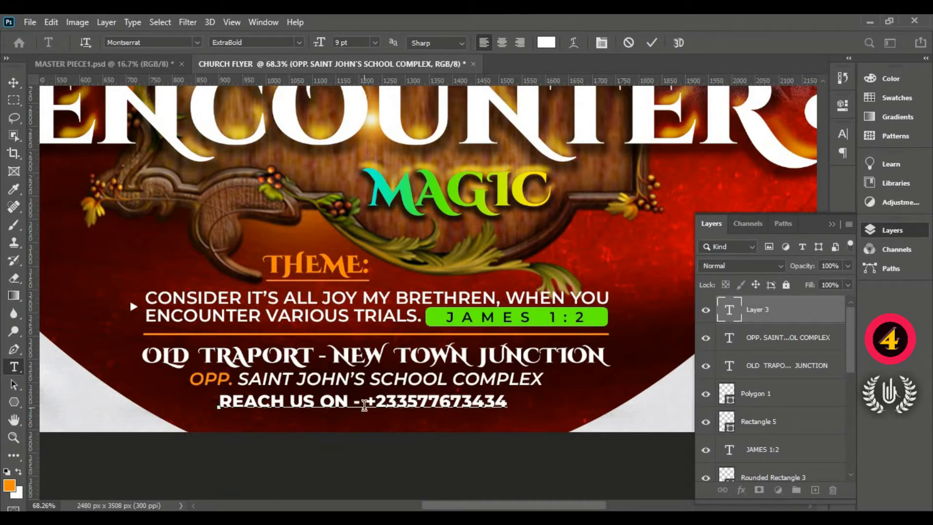
- Colour the phone number orange by sampling the THEME heading, and commit the contact line
{"action": "left_click_drag", "start_coordinate": [365, 401], "coordinate": [472, 402]}
{"action": "left_click_drag", "start_coordinate": [518, 422], "coordinate": [522, 421]}
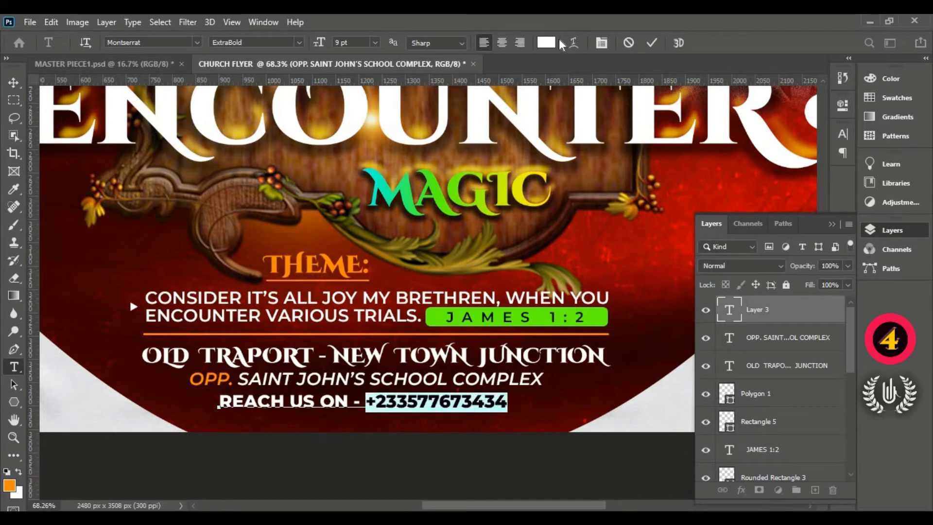
{"action": "left_click", "coordinate": [546, 42]}
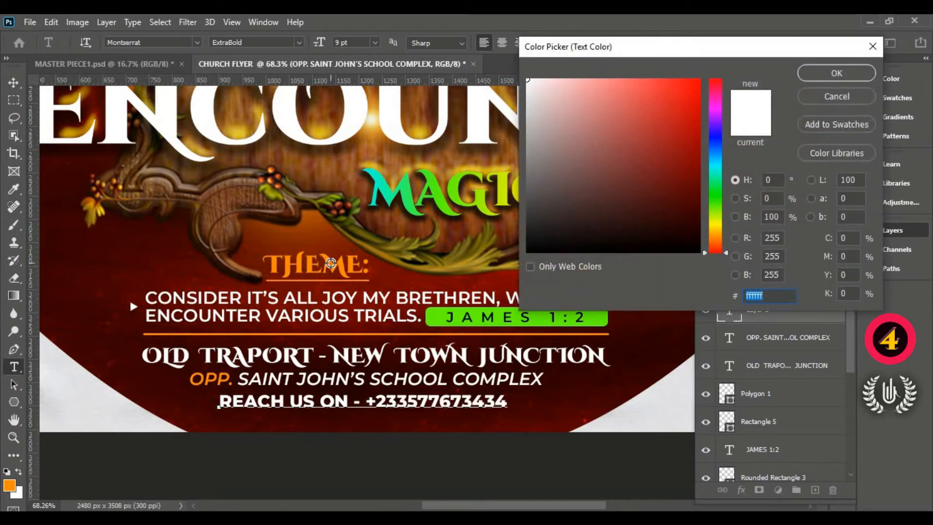
{"action": "left_click", "coordinate": [330, 262]}
{"action": "left_click", "coordinate": [832, 73]}
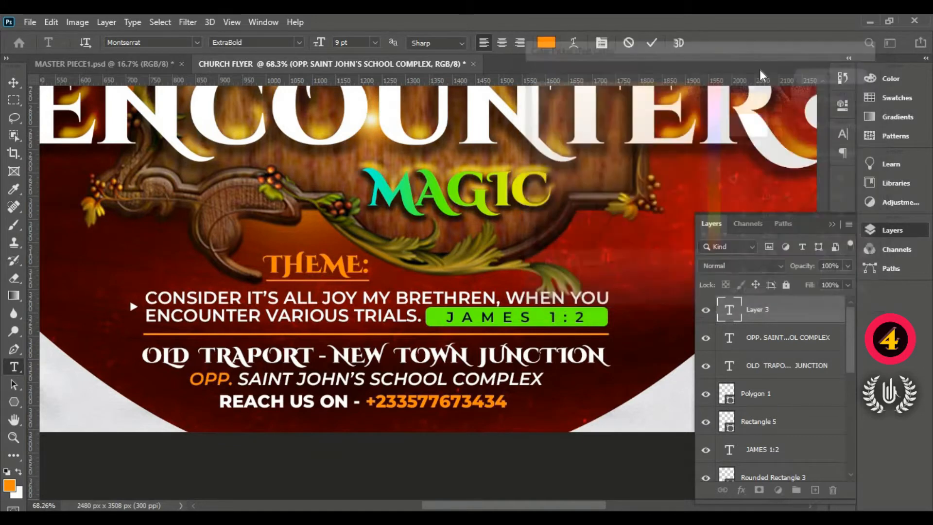
{"action": "left_click", "coordinate": [651, 43]}
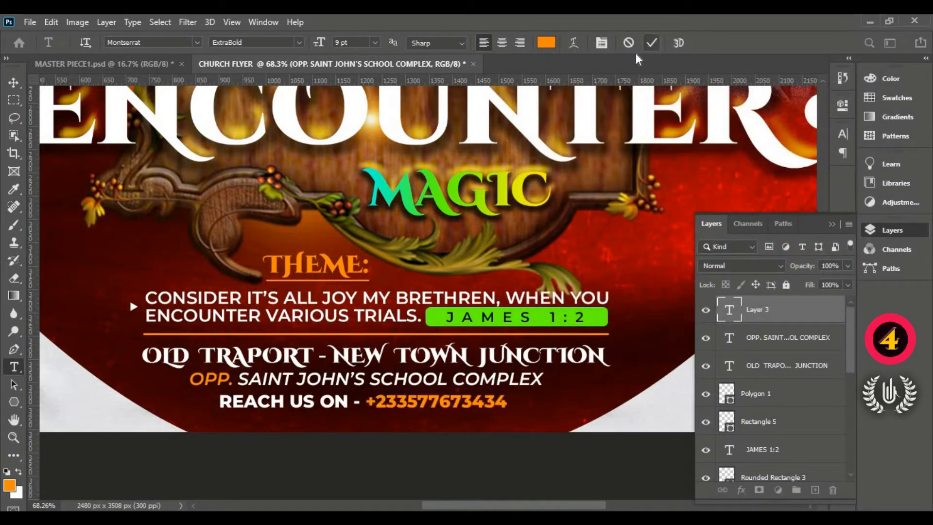
- Align the venue, school and contact lines on their horizontal centres and deselect them
{"action": "left_click", "coordinate": [14, 82]}
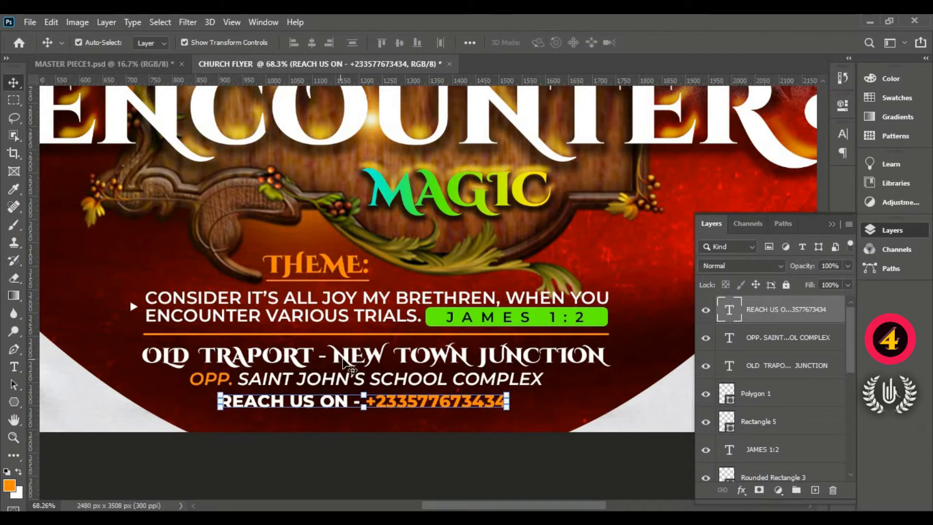
{"action": "left_click", "coordinate": [353, 380], "text": "shift"}
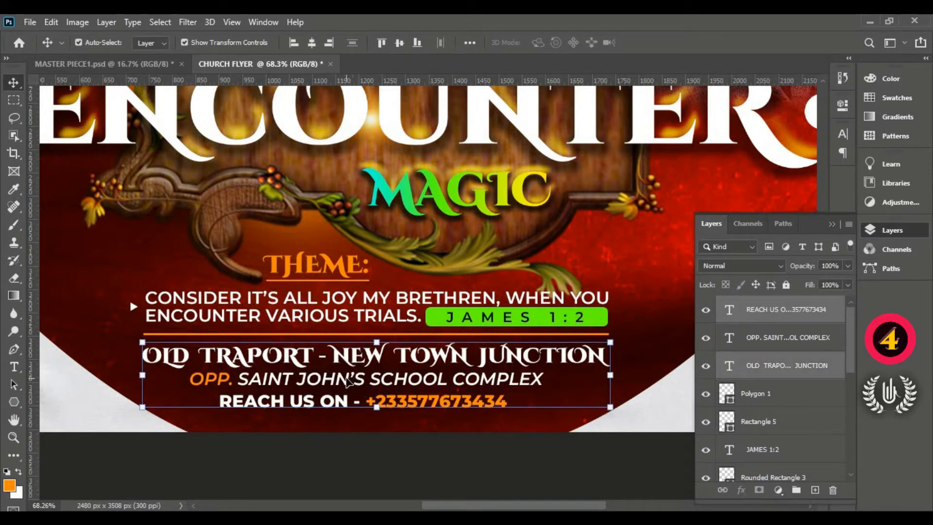
{"action": "left_click", "coordinate": [353, 379], "text": "shift"}
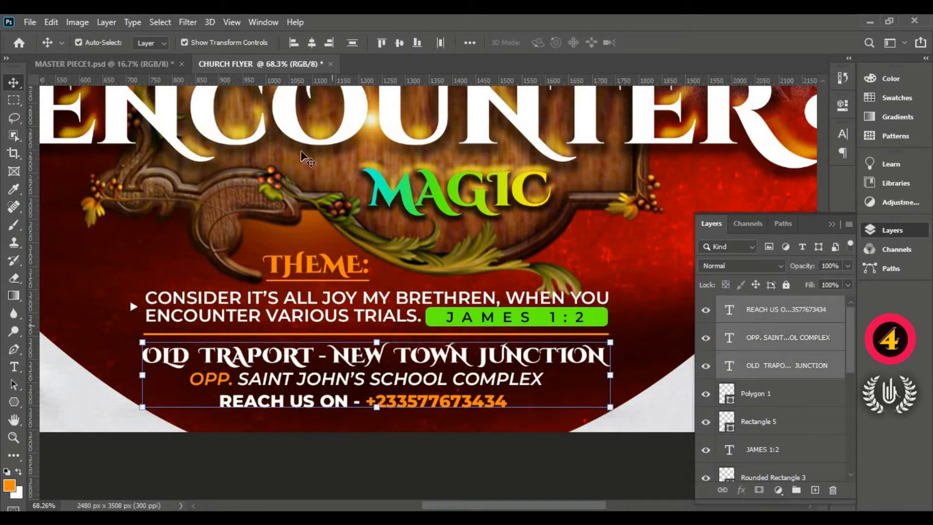
{"action": "left_click", "coordinate": [311, 42]}
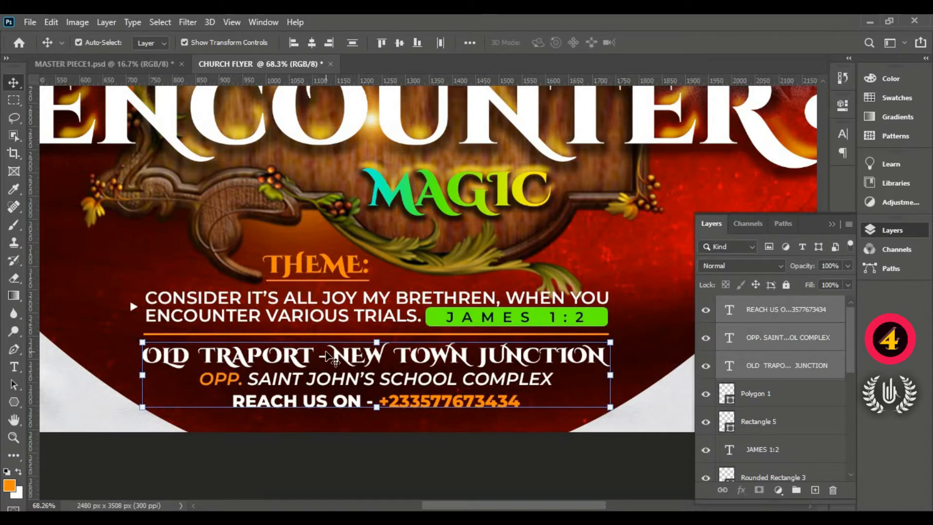
{"action": "key", "text": "ctrl+0"}
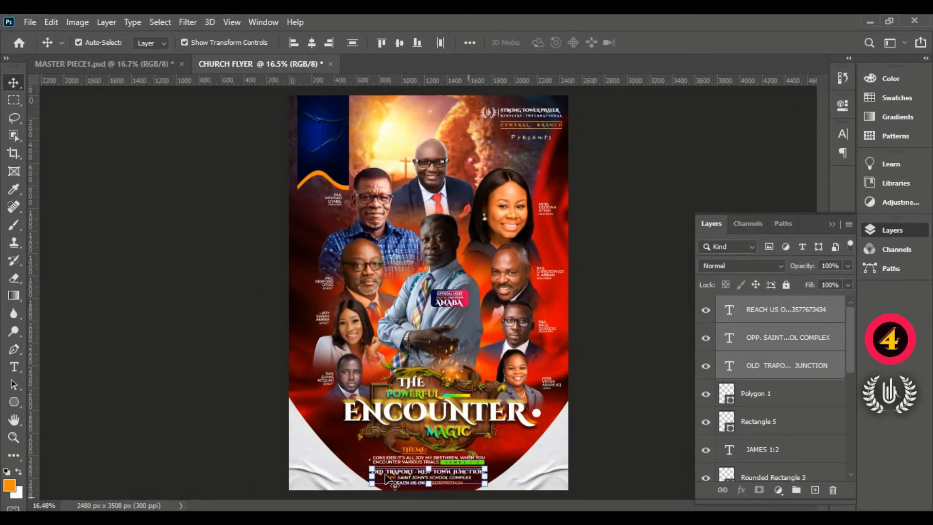
{"action": "left_click", "coordinate": [624, 433]}
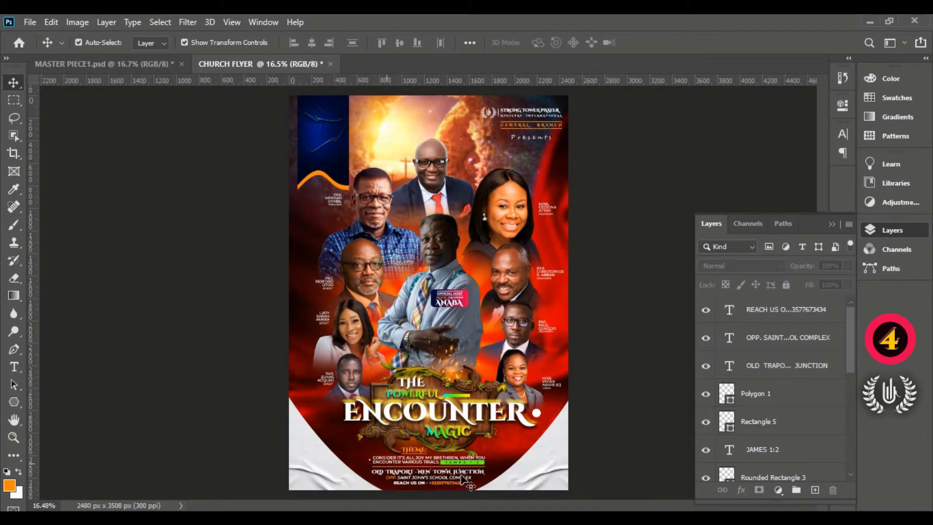
- Group all layers from the REACH US ON contact line down to the THEME heading
{"action": "scroll", "coordinate": [486, 482], "scroll_direction": "up", "scroll_amount": 4}
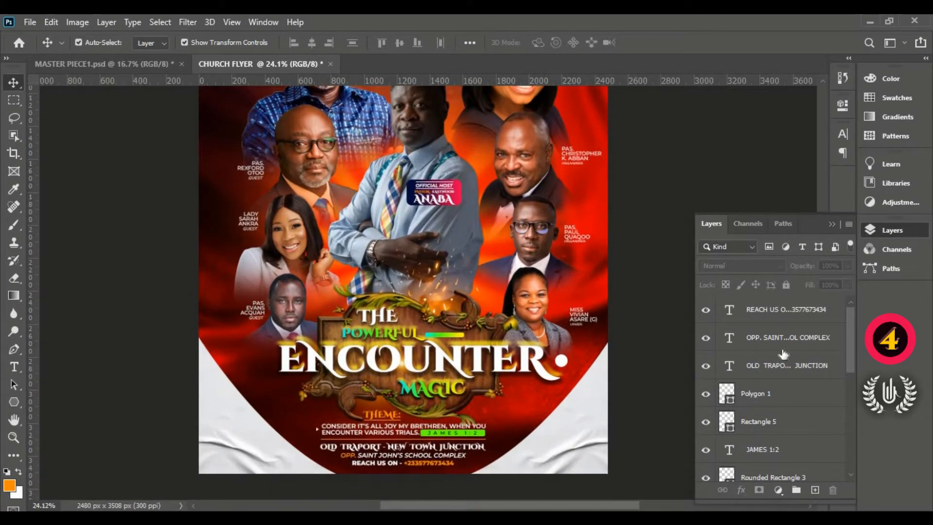
{"action": "left_click", "coordinate": [770, 316]}
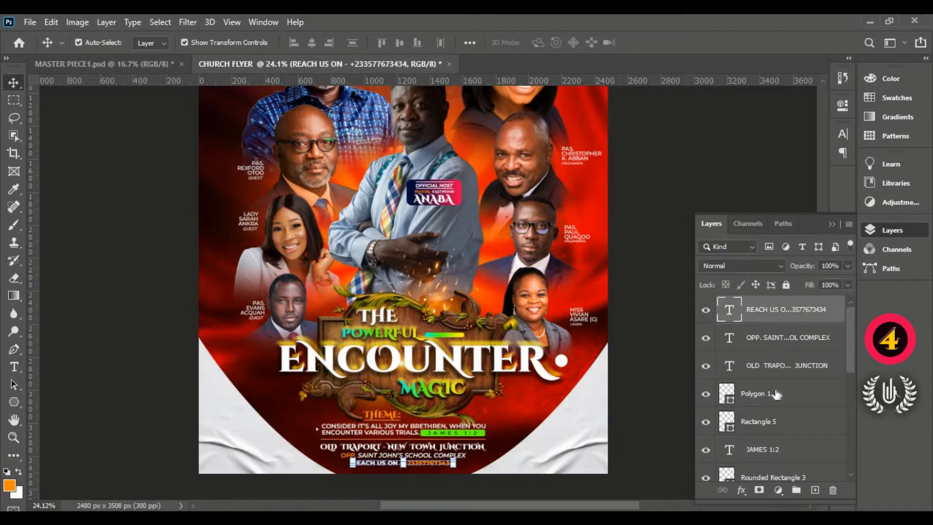
{"action": "scroll", "coordinate": [775, 394], "scroll_direction": "down", "scroll_amount": 2}
{"action": "scroll", "coordinate": [777, 426], "scroll_direction": "down", "scroll_amount": 3}
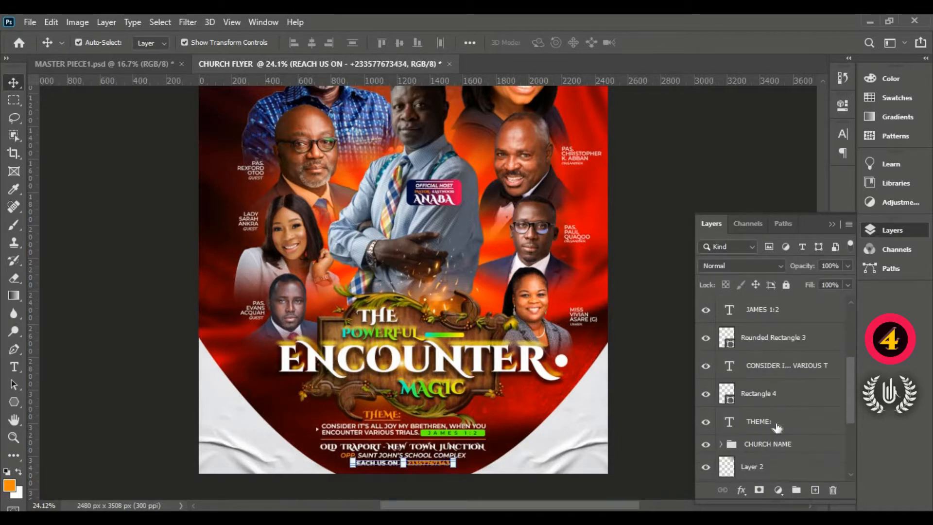
{"action": "scroll", "coordinate": [771, 416], "scroll_direction": "down", "scroll_amount": 1}
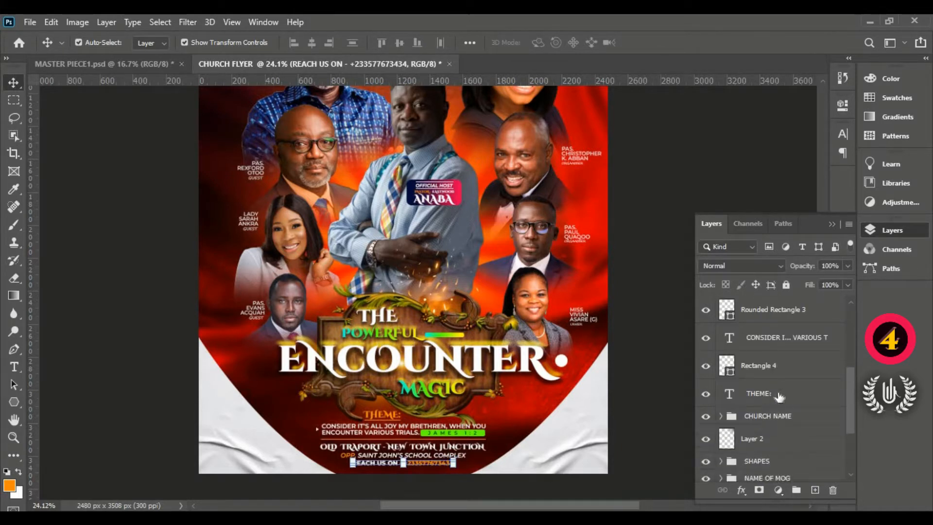
{"action": "left_click", "coordinate": [779, 397], "text": "shift"}
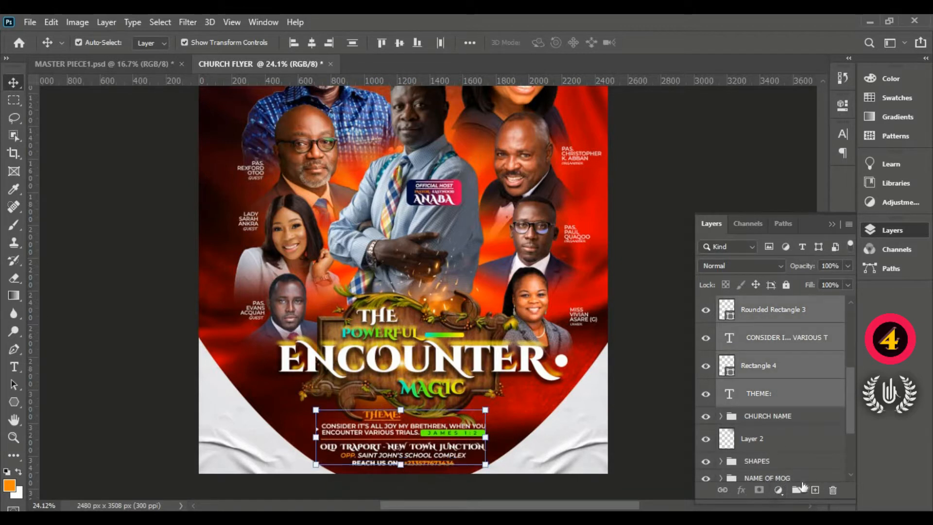
{"action": "key", "text": "ctrl+g"}
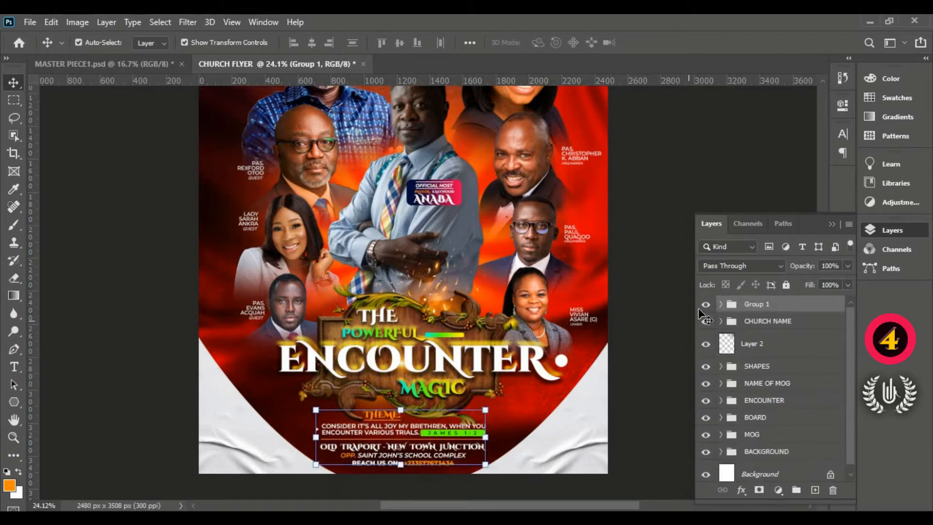
- Toggle the new group's visibility off and on to check its contents, and rename it THEME AND LOC
{"action": "left_click", "coordinate": [706, 304]}
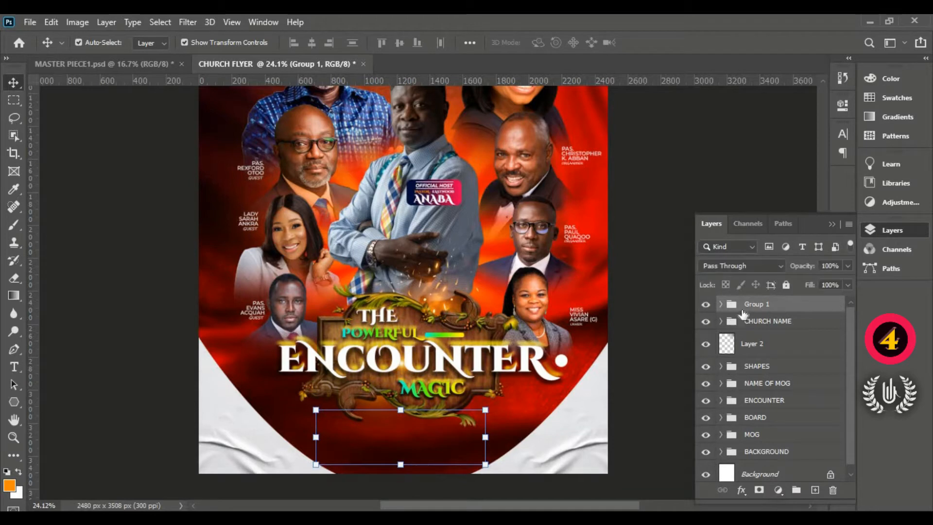
{"action": "left_click", "coordinate": [706, 304]}
{"action": "double_click", "coordinate": [756, 305]}
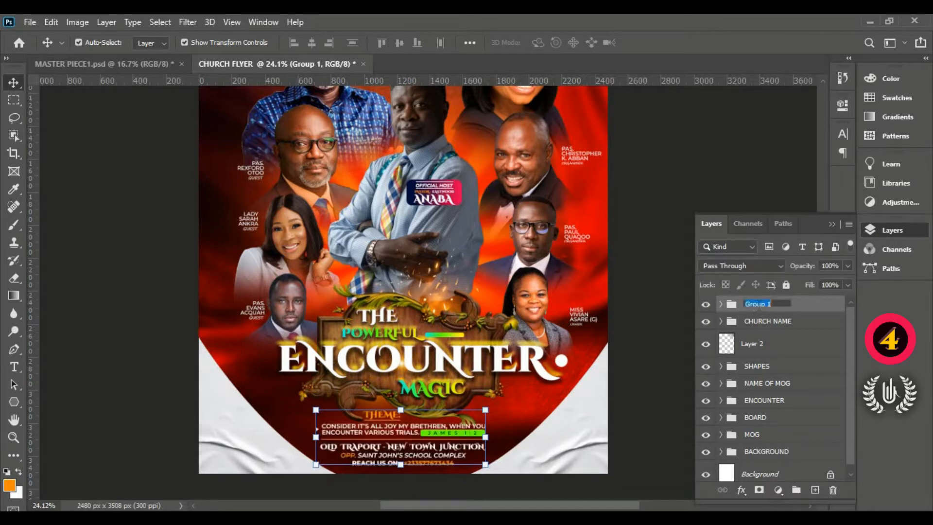
{"action": "type", "text": "THEME AND LOC"}
{"action": "key", "text": "Return"}
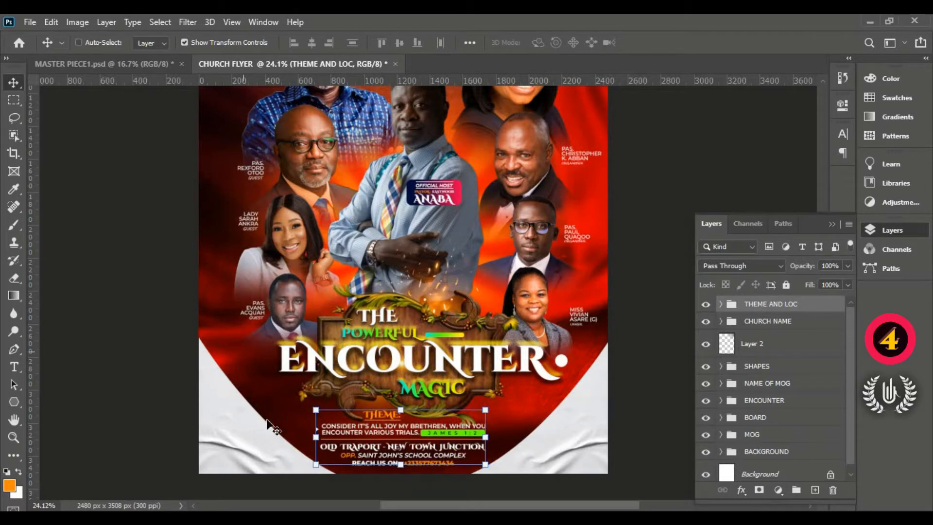
- Draw a black circle about 539 px wide with the Ellipse tool over the flyer's lower-right corner
{"action": "key", "text": "ctrl+0"}
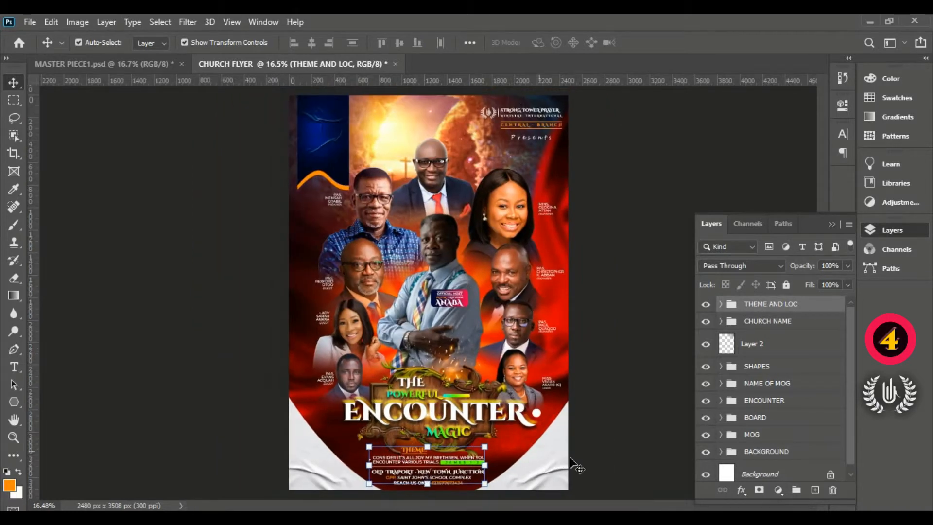
{"action": "scroll", "coordinate": [568, 473], "scroll_direction": "up", "scroll_amount": 3}
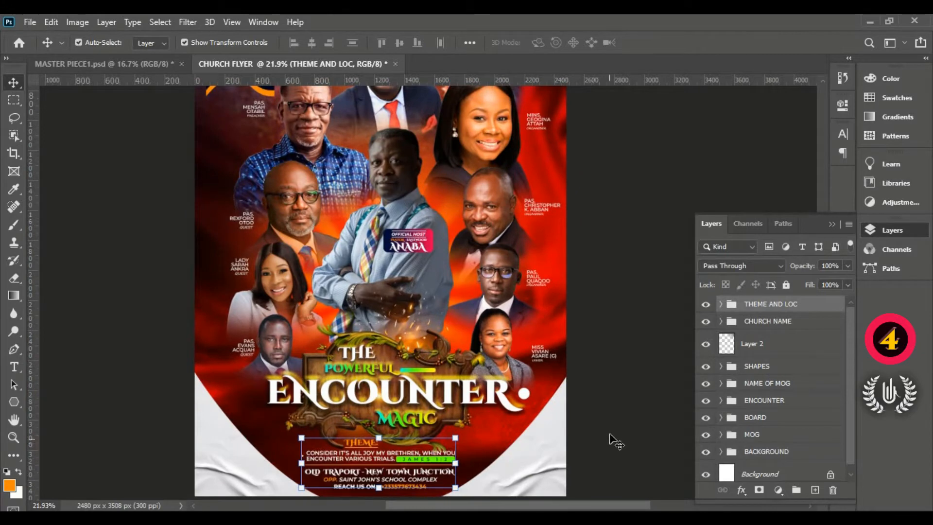
{"action": "scroll", "coordinate": [614, 439], "scroll_direction": "up", "scroll_amount": 2}
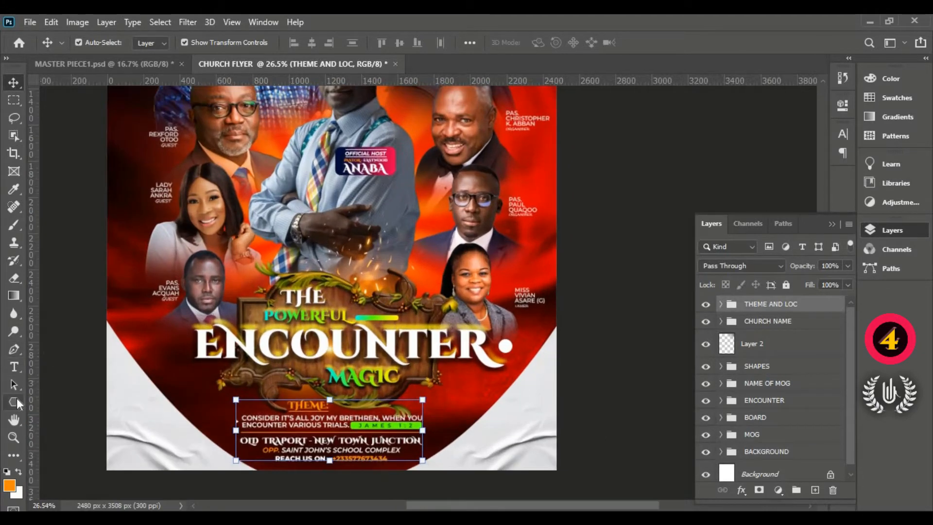
{"action": "left_click", "coordinate": [17, 400]}
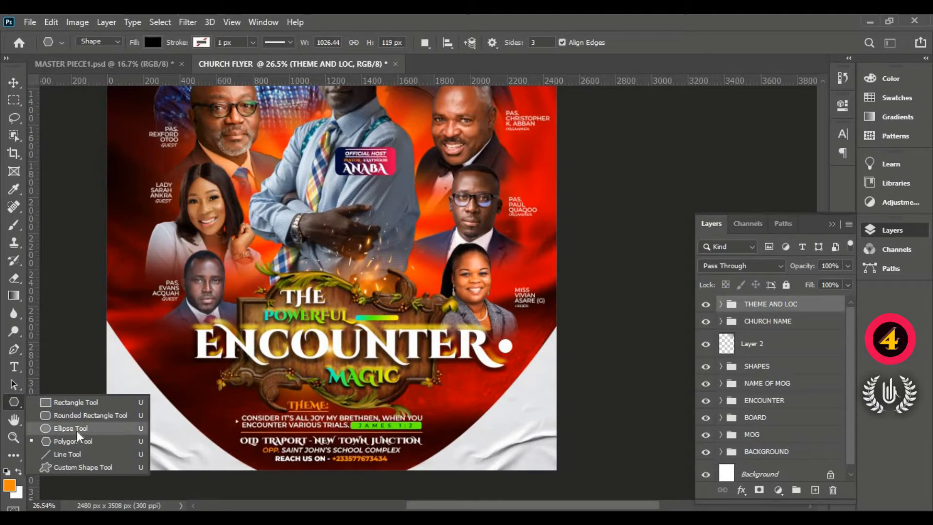
{"action": "left_click", "coordinate": [78, 430]}
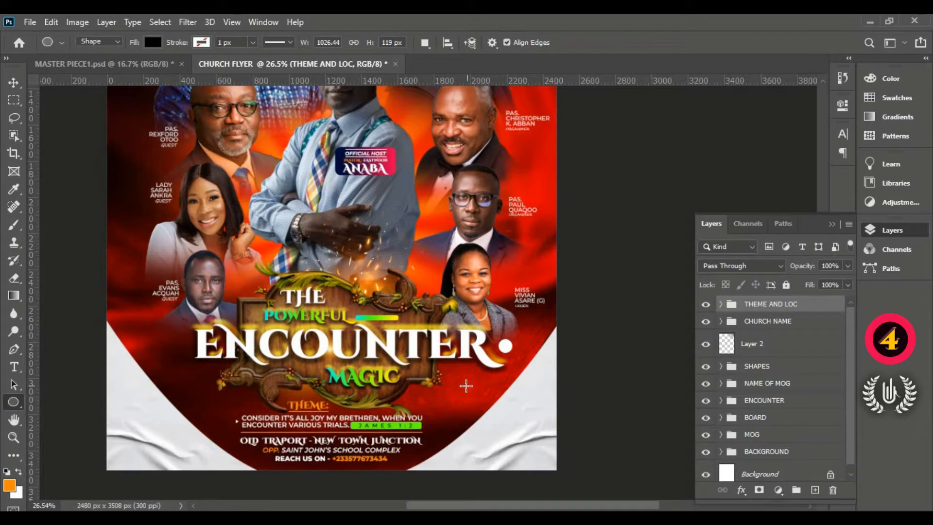
{"action": "left_click_drag", "start_coordinate": [465, 386], "coordinate": [571, 483]}
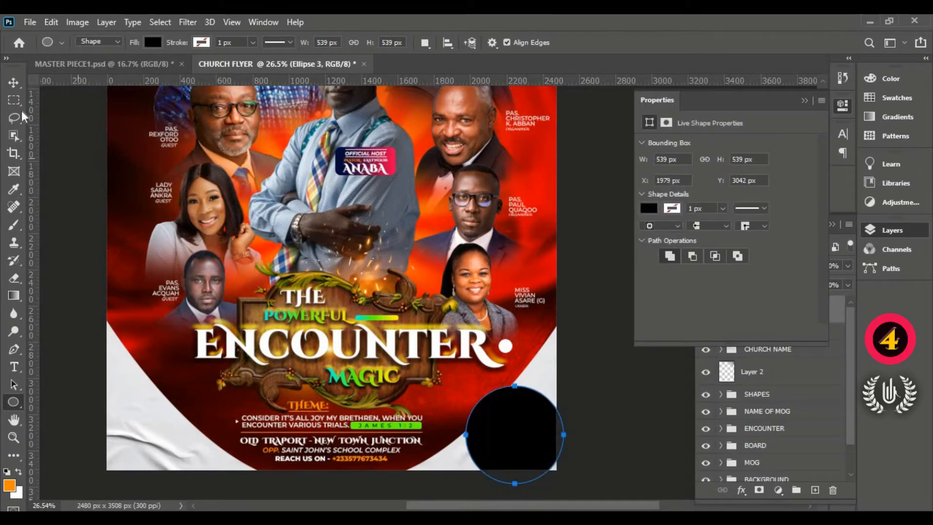
- Scale the black circle down to about 409 px and place it just right of the theme and venue text
{"action": "left_click", "coordinate": [13, 82]}
{"action": "left_click_drag", "start_coordinate": [531, 470], "coordinate": [482, 431]}
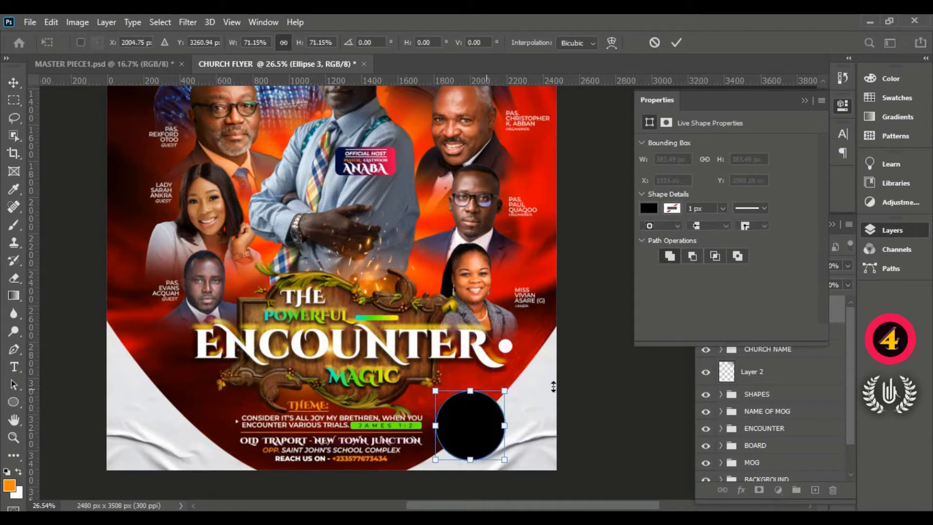
{"action": "left_click_drag", "start_coordinate": [504, 390], "coordinate": [514, 380]}
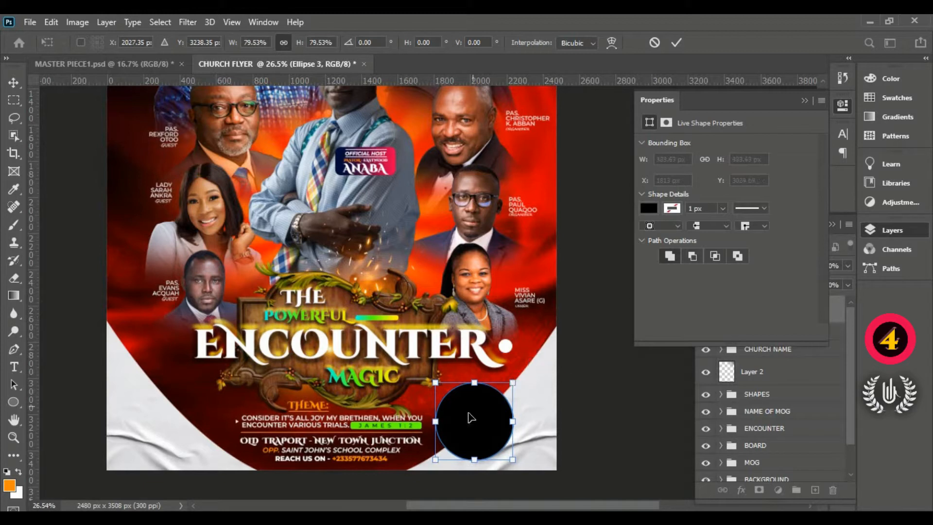
{"action": "left_click_drag", "start_coordinate": [471, 417], "coordinate": [475, 410]}
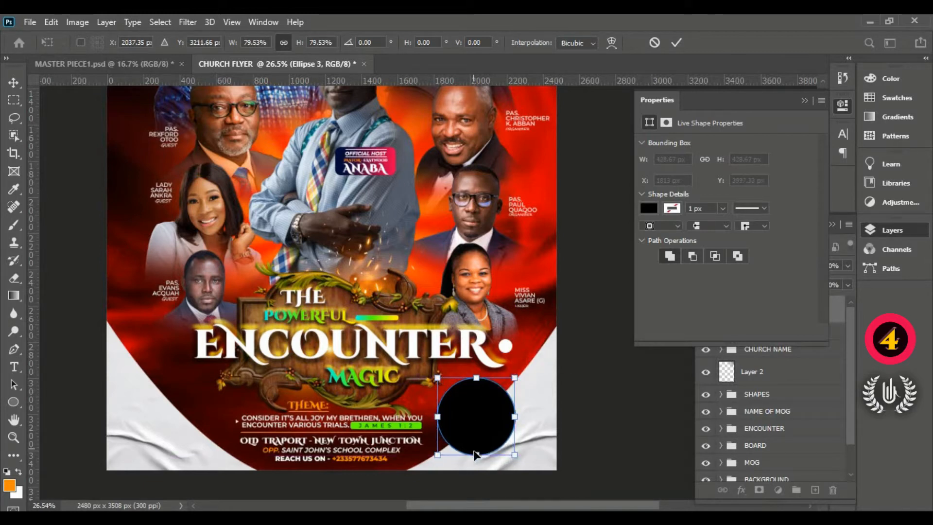
{"action": "left_click_drag", "start_coordinate": [478, 452], "coordinate": [478, 448]}
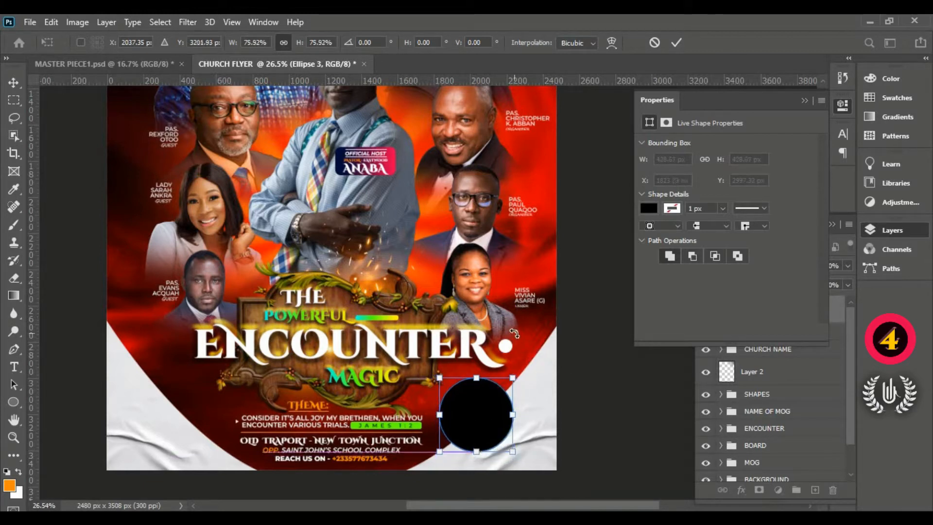
{"action": "left_click_drag", "start_coordinate": [488, 400], "coordinate": [490, 408]}
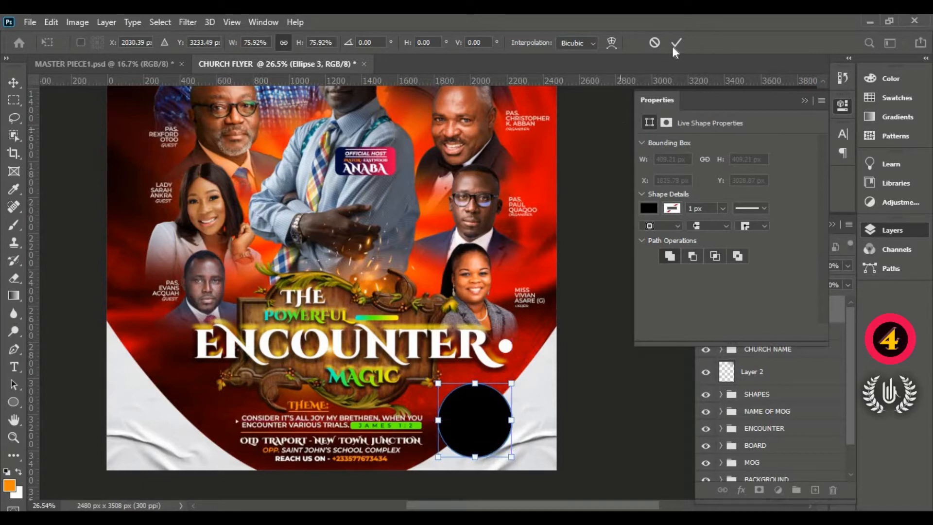
{"action": "key", "text": "Return"}
{"action": "left_click", "coordinate": [803, 101]}
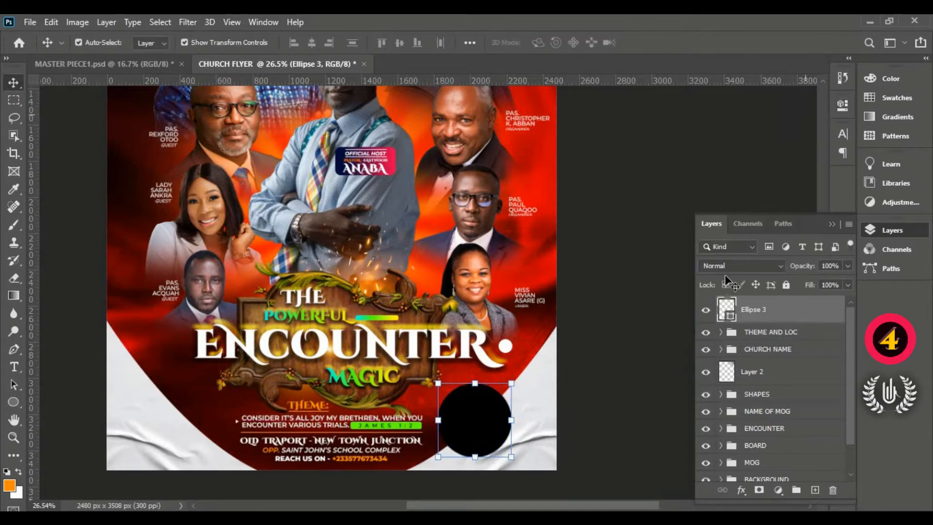
- Recolour the circle orange (ff8a00) by sampling the THEME heading
{"action": "double_click", "coordinate": [728, 309]}
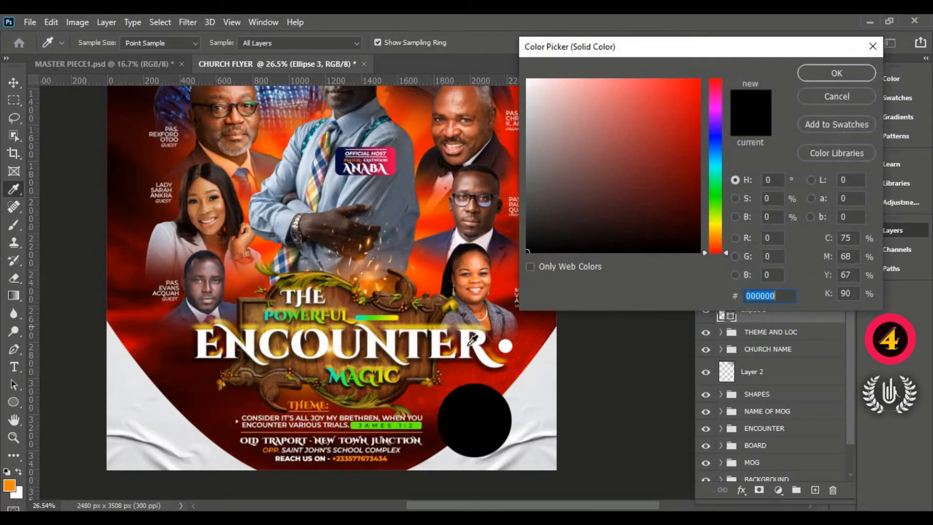
{"action": "right_click", "coordinate": [753, 298]}
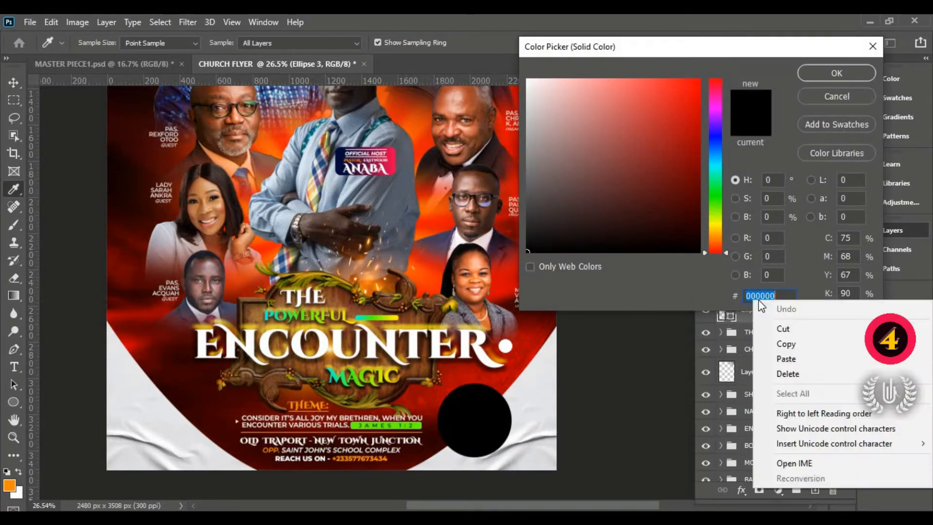
{"action": "left_click", "coordinate": [779, 356]}
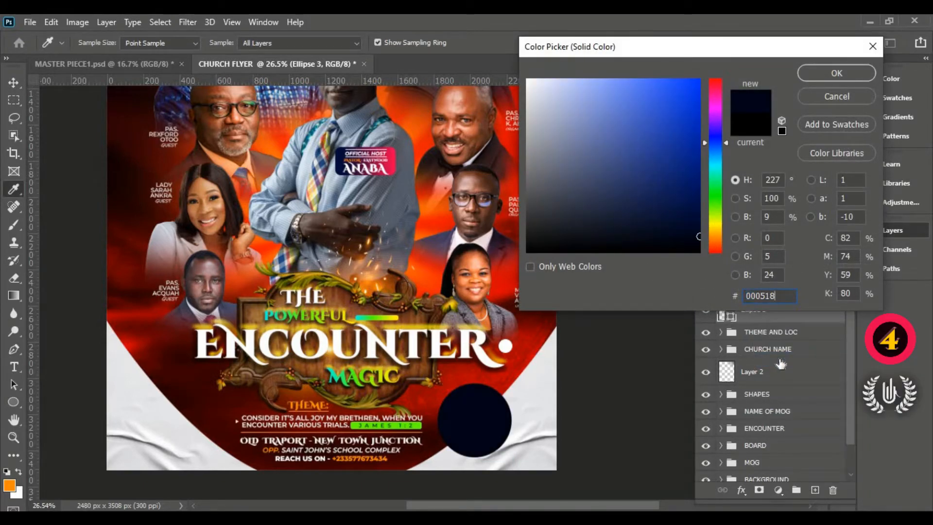
{"action": "left_click", "coordinate": [320, 404]}
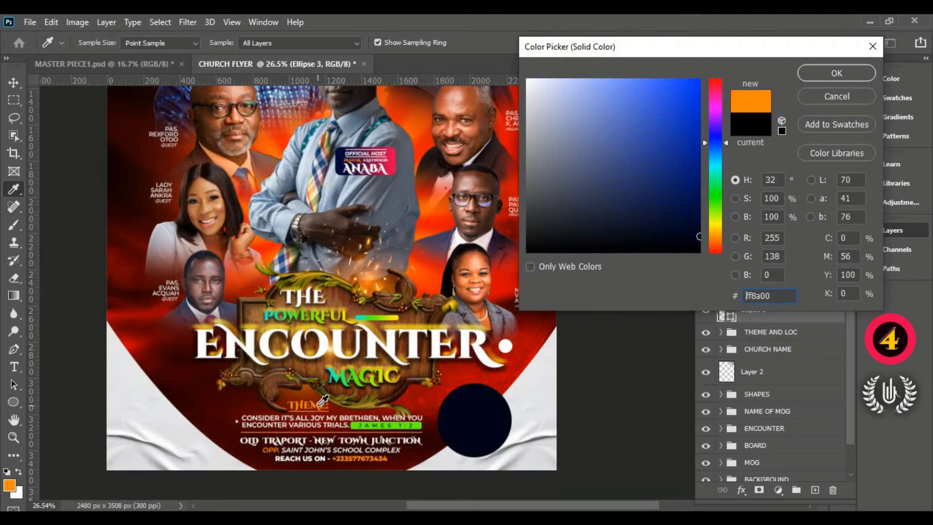
{"action": "left_click", "coordinate": [834, 73]}
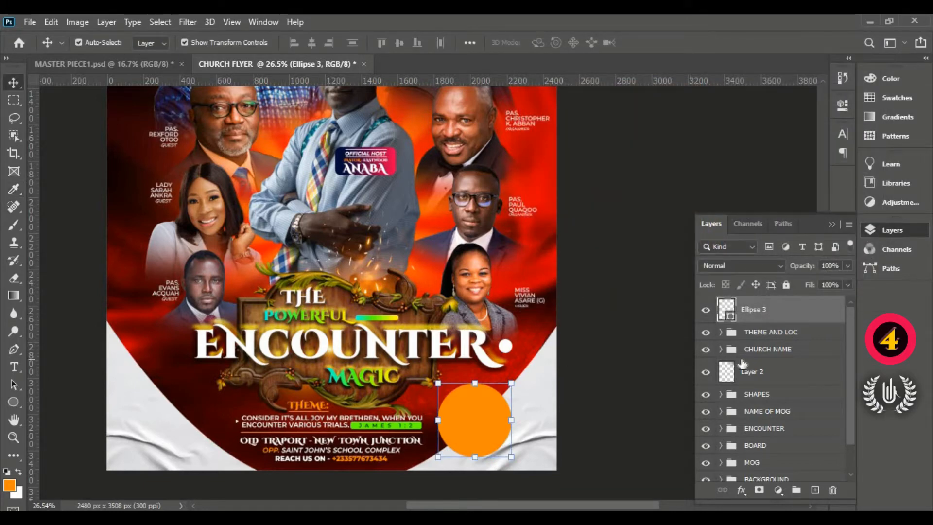
- Duplicate the orange circle and fill the copy with dark navy 000518
{"action": "left_click_drag", "start_coordinate": [801, 318], "coordinate": [814, 490]}
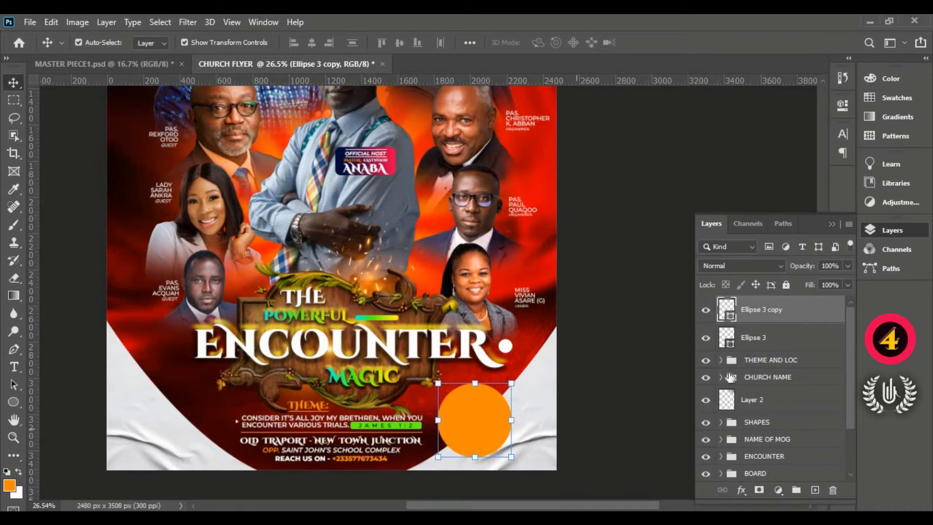
{"action": "double_click", "coordinate": [724, 317]}
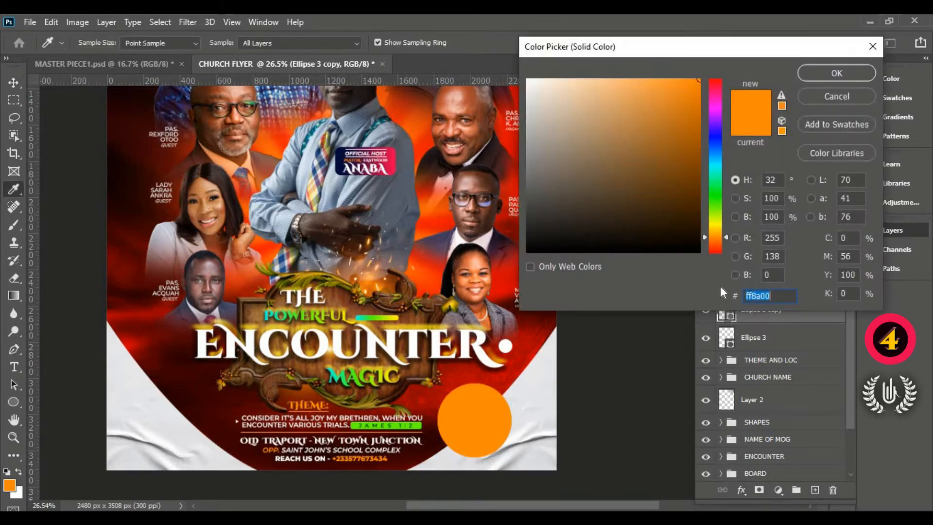
{"action": "right_click", "coordinate": [775, 297]}
{"action": "left_click", "coordinate": [790, 354]}
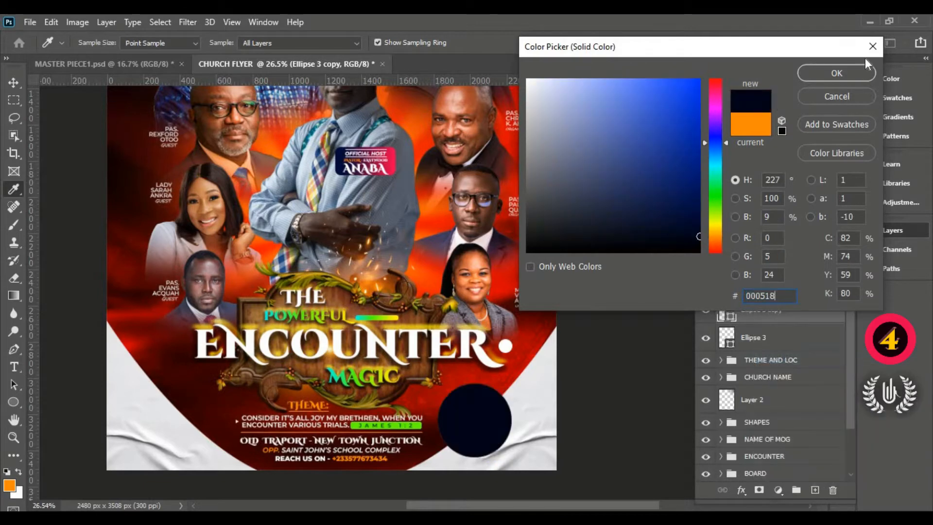
{"action": "left_click", "coordinate": [853, 74]}
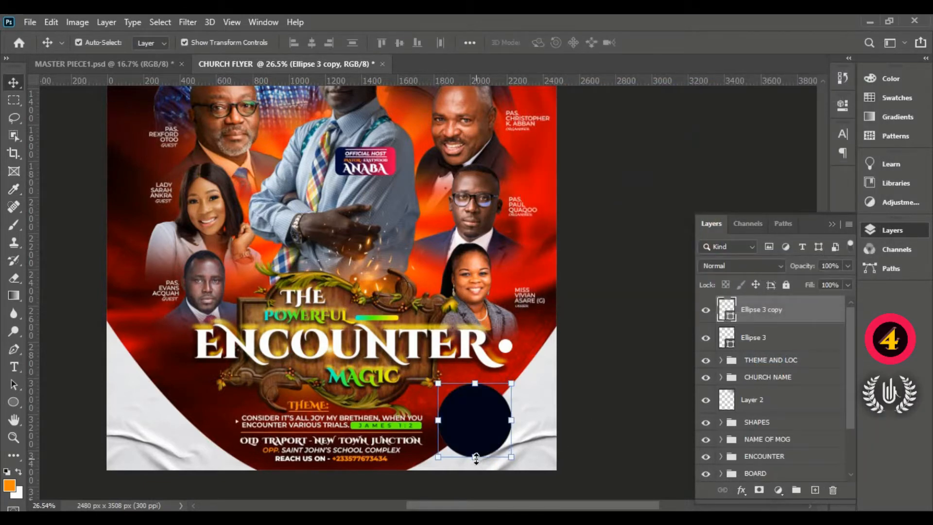
- Shrink the navy circle to about 44.3% so it overlaps the orange circle's upper edge, and nudge it slightly down
{"action": "left_click_drag", "start_coordinate": [476, 456], "coordinate": [479, 404]}
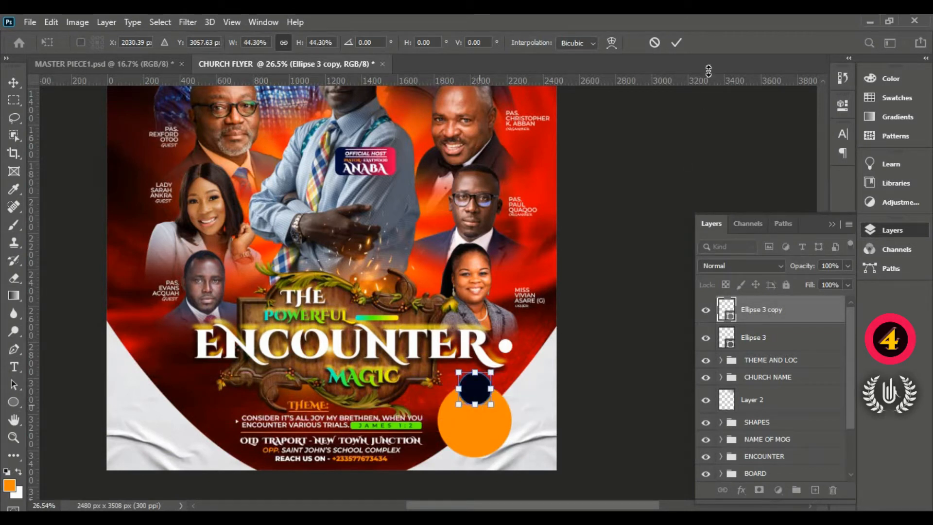
{"action": "left_click", "coordinate": [677, 43]}
{"action": "left_click", "coordinate": [564, 333]}
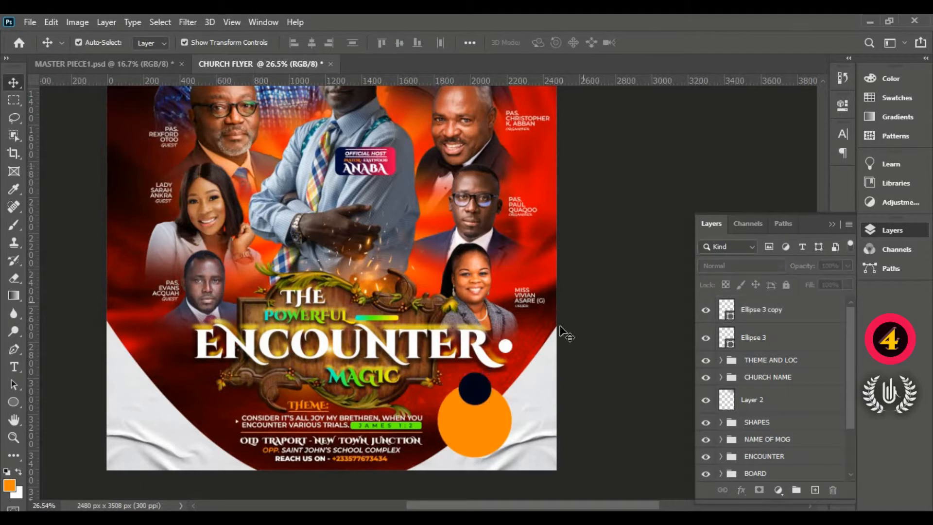
{"action": "left_click", "coordinate": [464, 398]}
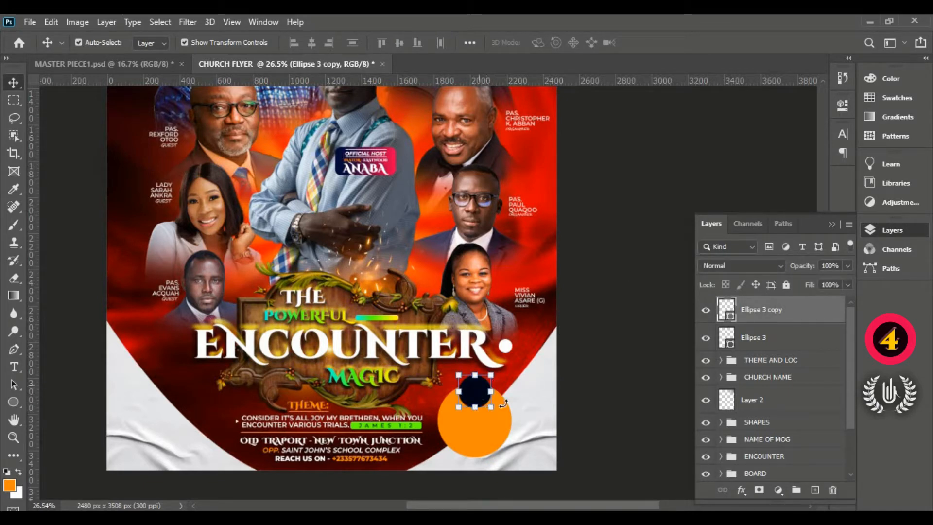
{"action": "scroll", "coordinate": [580, 437], "scroll_direction": "up", "scroll_amount": 2}
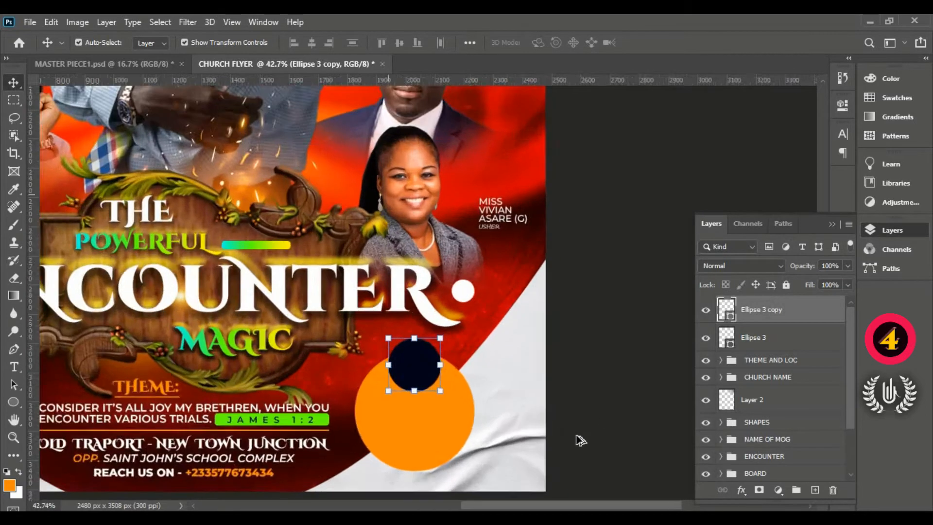
{"action": "scroll", "coordinate": [493, 414], "scroll_direction": "up", "scroll_amount": 3}
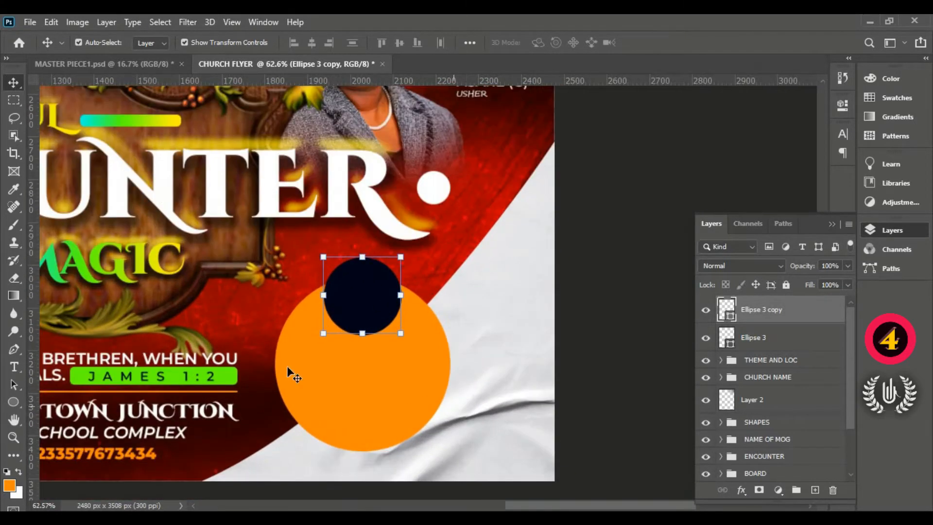
- Start a horizontal text line on the orange circle and set its colour to the navy sampled from the small circle
{"action": "left_click", "coordinate": [12, 368]}
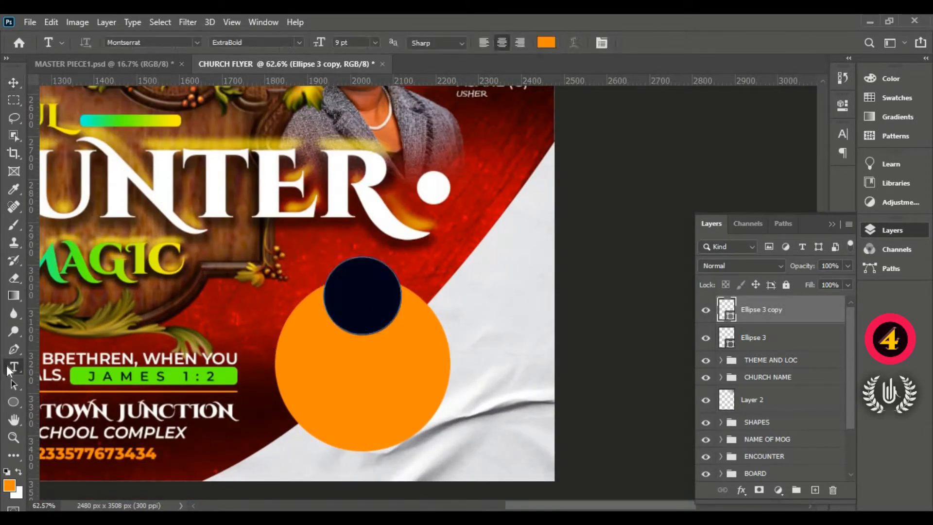
{"action": "right_click", "coordinate": [10, 370]}
{"action": "left_click", "coordinate": [48, 368]}
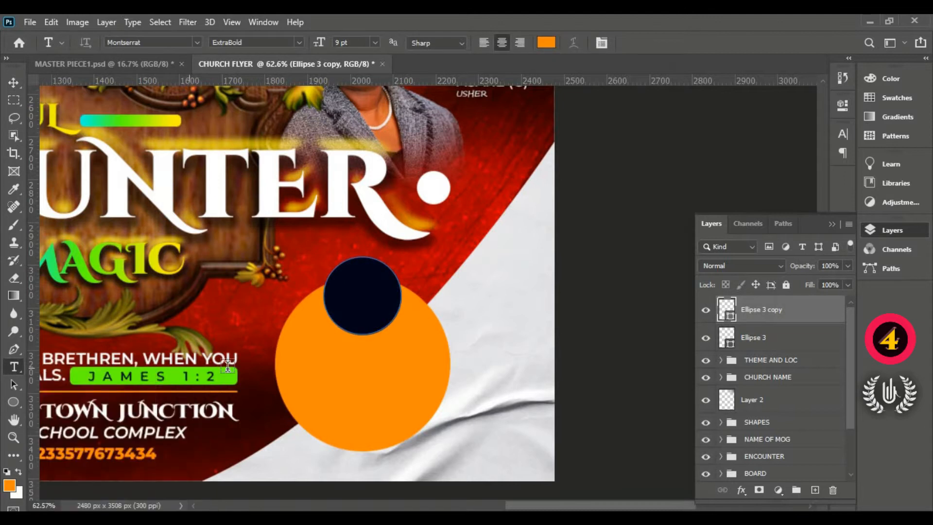
{"action": "left_click", "coordinate": [306, 359]}
{"action": "left_click_drag", "start_coordinate": [354, 407], "coordinate": [398, 396]}
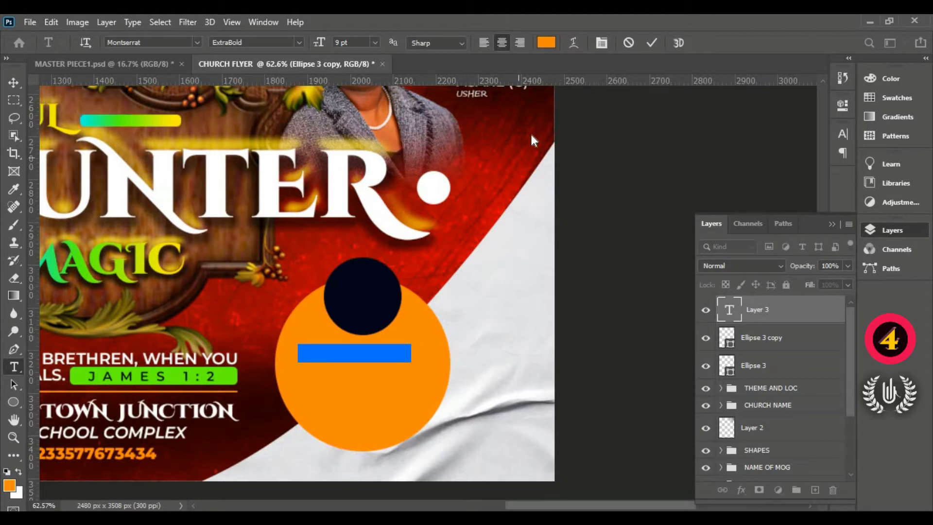
{"action": "left_click", "coordinate": [546, 42]}
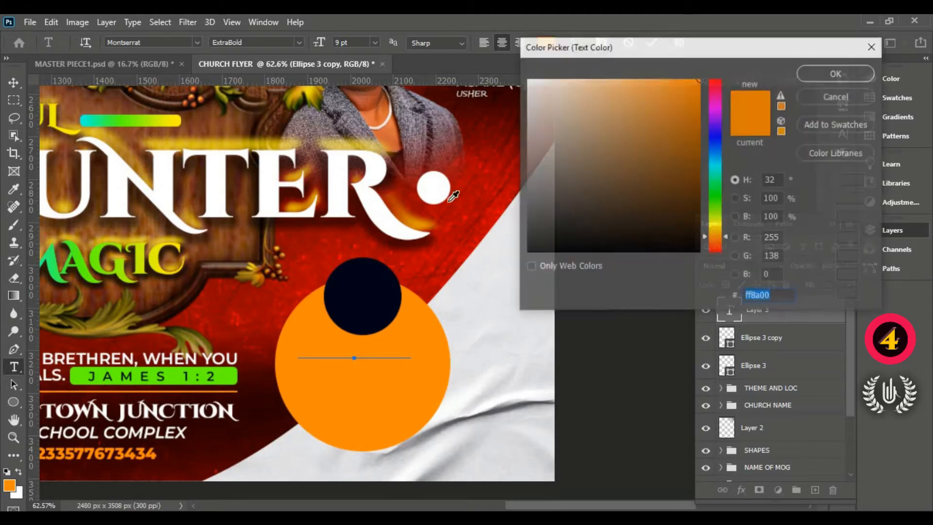
{"action": "left_click", "coordinate": [381, 275]}
{"action": "left_click", "coordinate": [845, 72]}
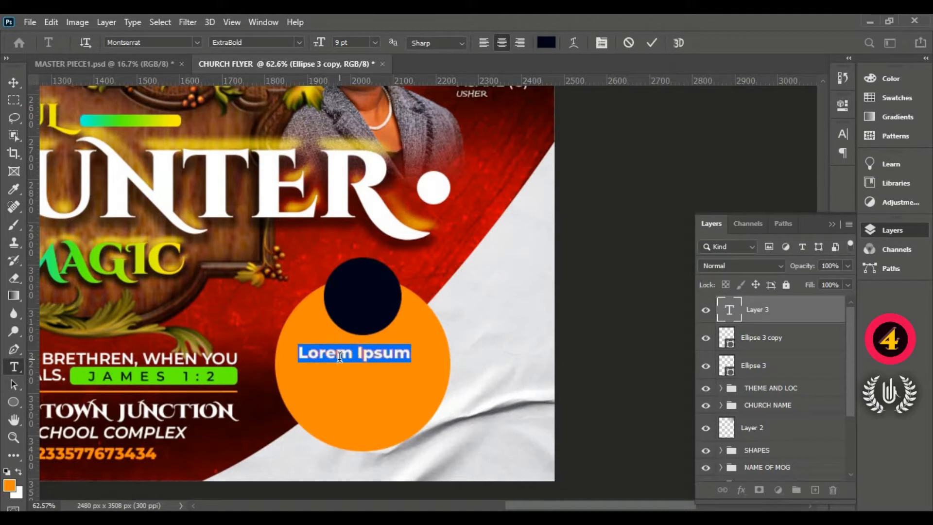
- Enter the times 6:00 and 10:00 on two centred lines and commit the text
{"action": "type", "text": "6"}
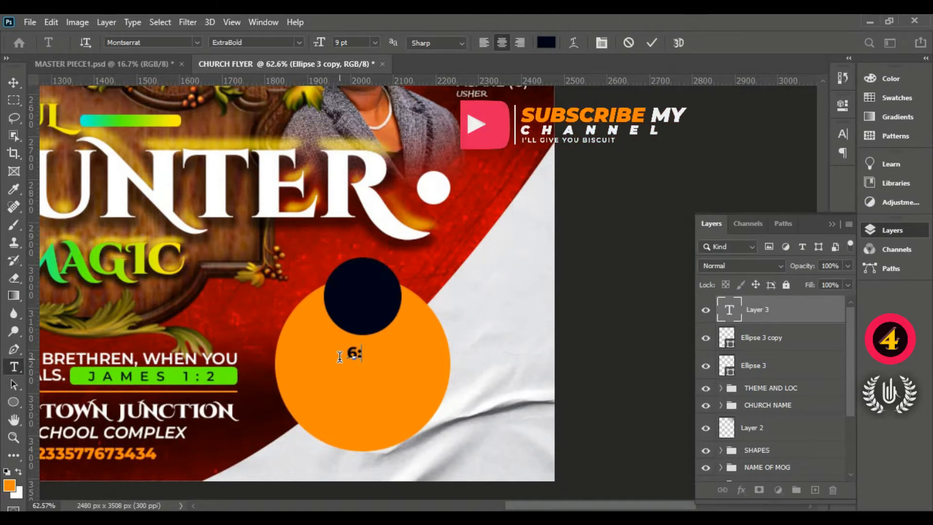
{"action": "type", "text": ":00 "}
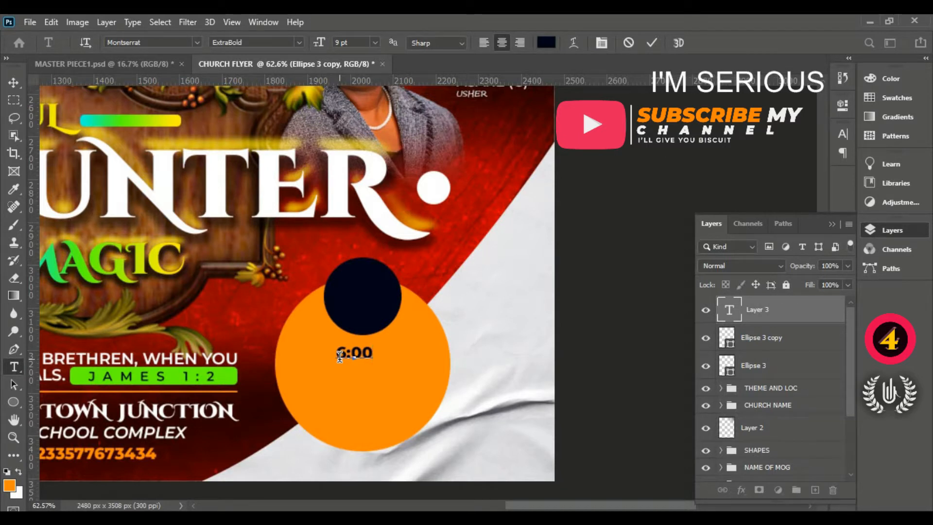
{"action": "type", "text": "10:00"}
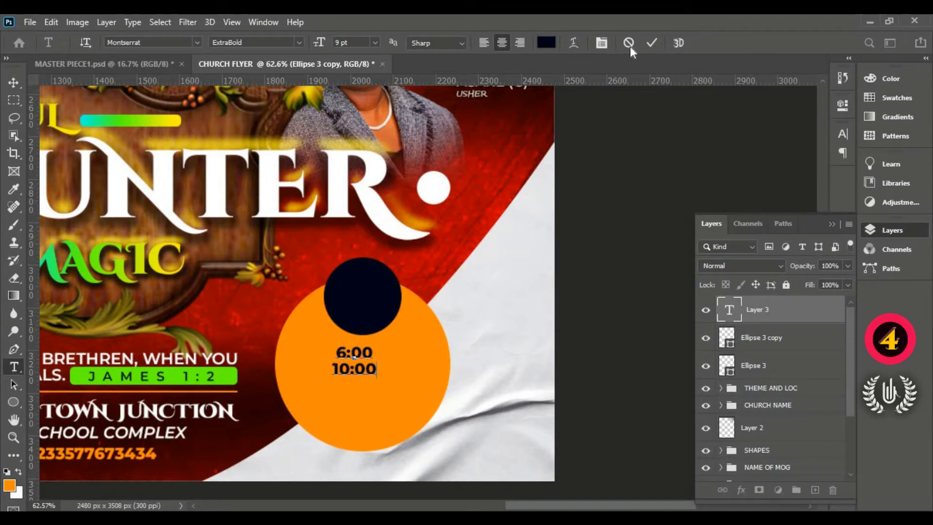
{"action": "left_click", "coordinate": [651, 42]}
- Enlarge the time text to about 144.84% and place it in the left half of the orange circle, below the navy circle
{"action": "key", "text": "v"}
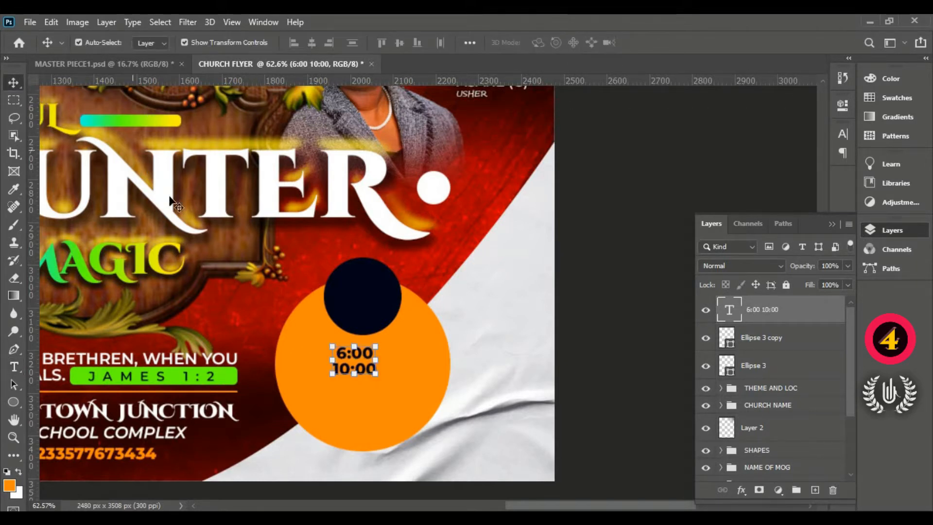
{"action": "left_click_drag", "start_coordinate": [332, 374], "coordinate": [312, 375]}
{"action": "left_click_drag", "start_coordinate": [373, 396], "coordinate": [355, 384]}
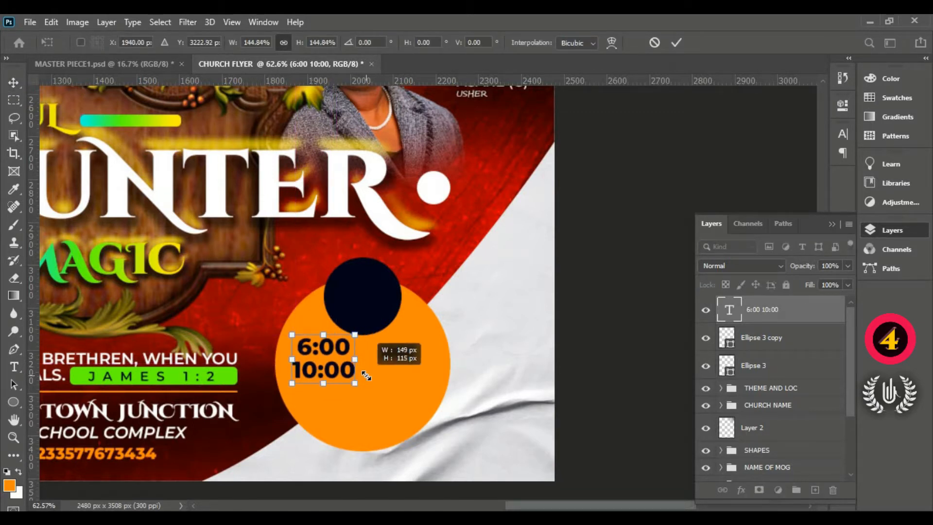
{"action": "left_click_drag", "start_coordinate": [319, 353], "coordinate": [319, 357]}
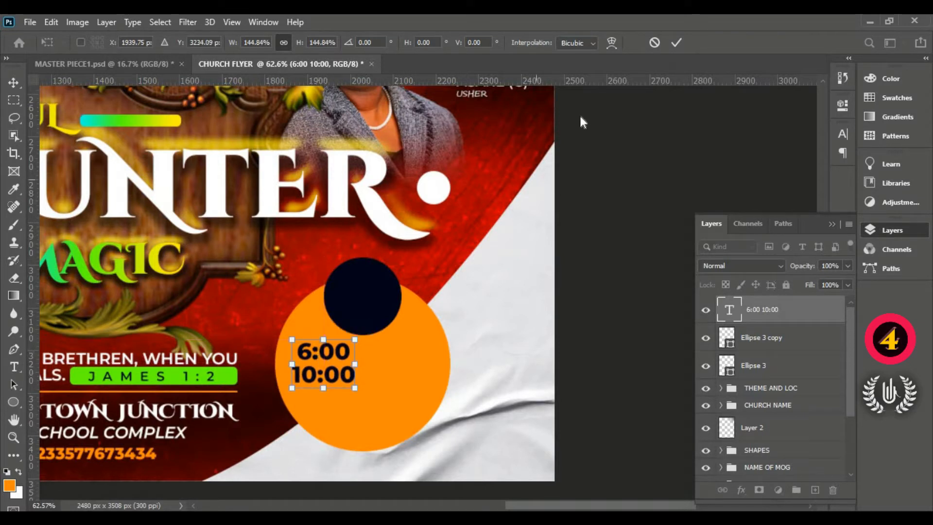
{"action": "left_click", "coordinate": [680, 44]}
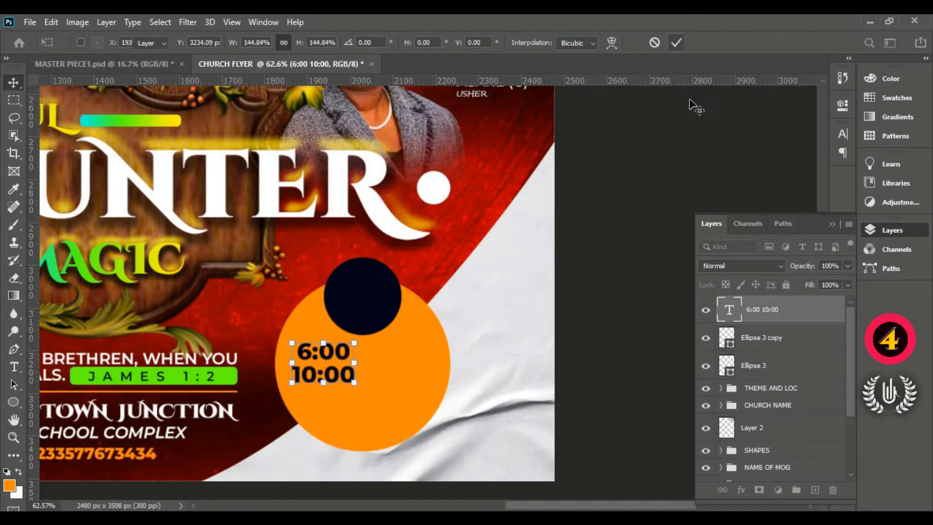
- Tighten the leading between the 6:00 and 10:00 lines to 9.5 pt
{"action": "left_click", "coordinate": [831, 224]}
{"action": "left_click", "coordinate": [842, 132]}
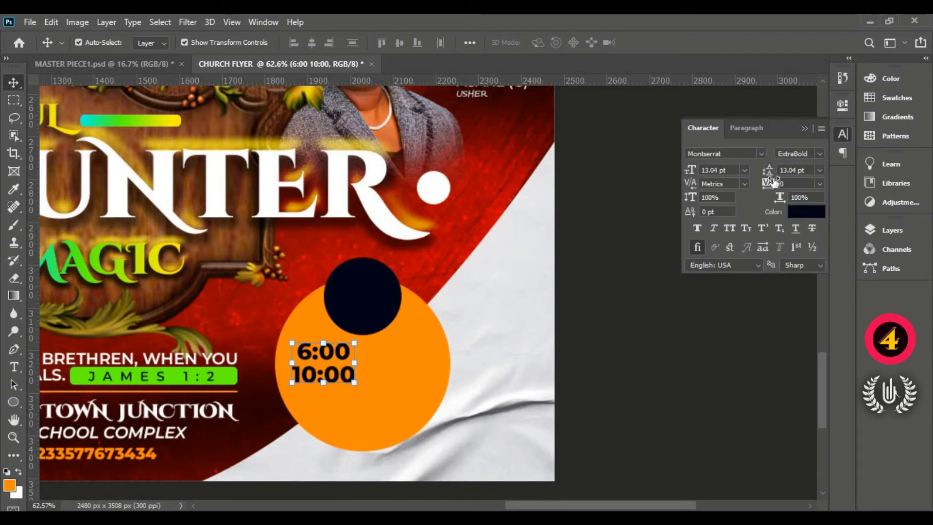
{"action": "left_click_drag", "start_coordinate": [768, 170], "coordinate": [765, 169]}
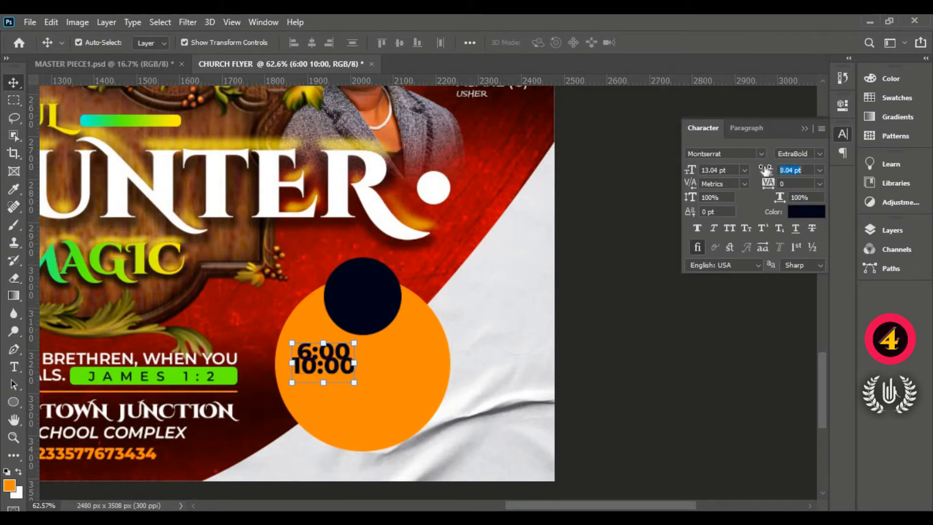
{"action": "double_click", "coordinate": [797, 170]}
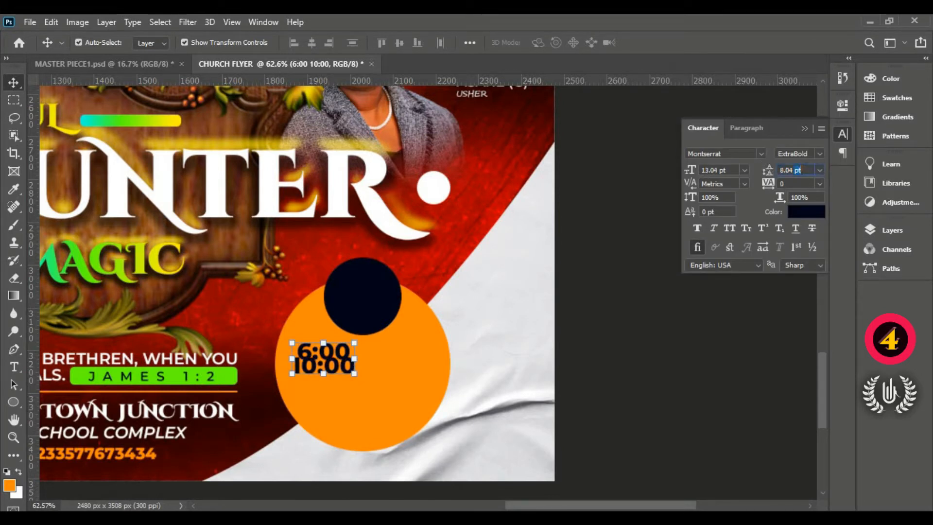
{"action": "type", "text": "10"}
{"action": "key", "text": "Return"}
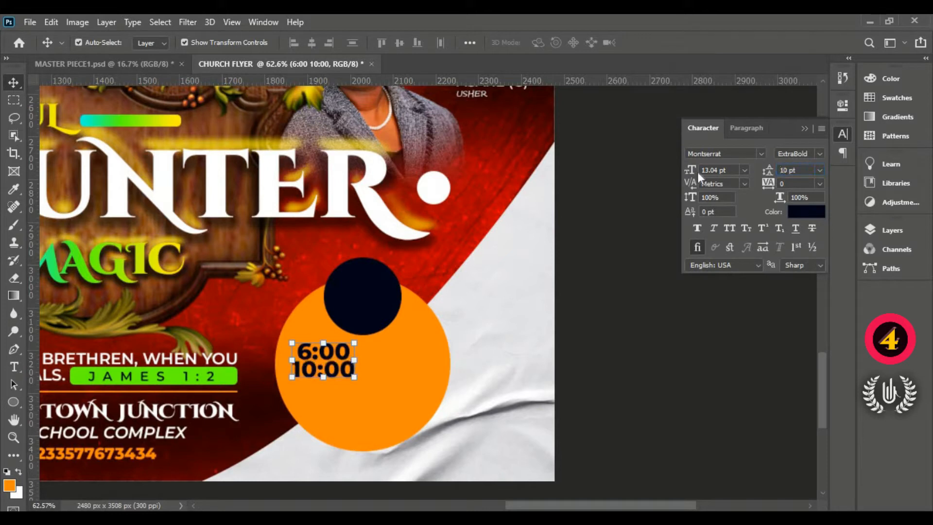
{"action": "left_click", "coordinate": [818, 171]}
{"action": "left_click", "coordinate": [804, 251]}
{"action": "left_click", "coordinate": [766, 169]}
{"action": "type", "text": "9"}
{"action": "key", "text": "Return"}
{"action": "left_click", "coordinate": [793, 170]}
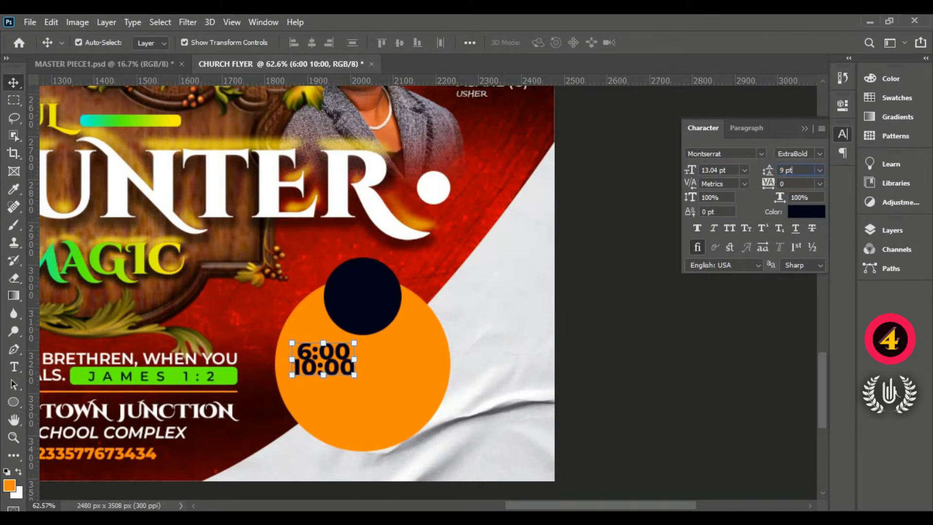
{"action": "type", "text": "9.5"}
{"action": "key", "text": "Return"}
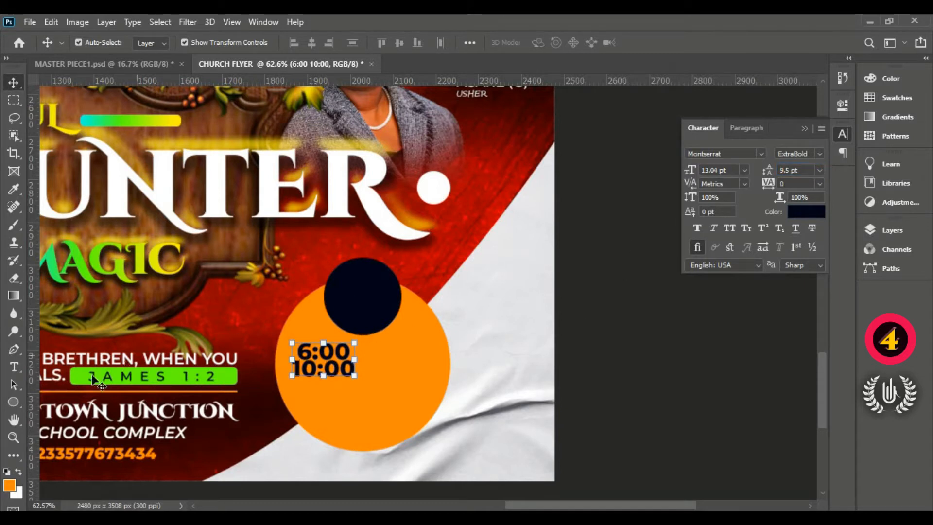
- Add the text PM in Cinzel Decorative Black, 9 pt, to the right of the times on the orange circle
{"action": "left_click", "coordinate": [18, 367]}
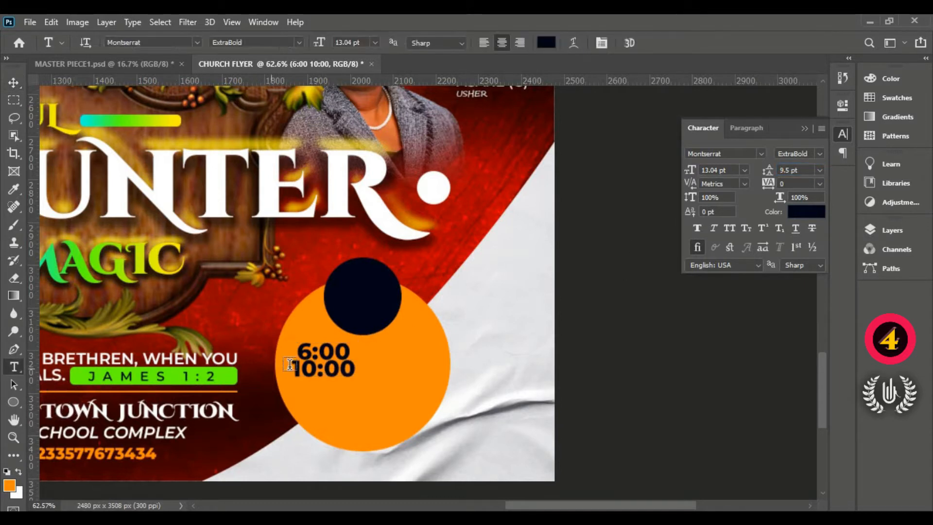
{"action": "left_click", "coordinate": [377, 366]}
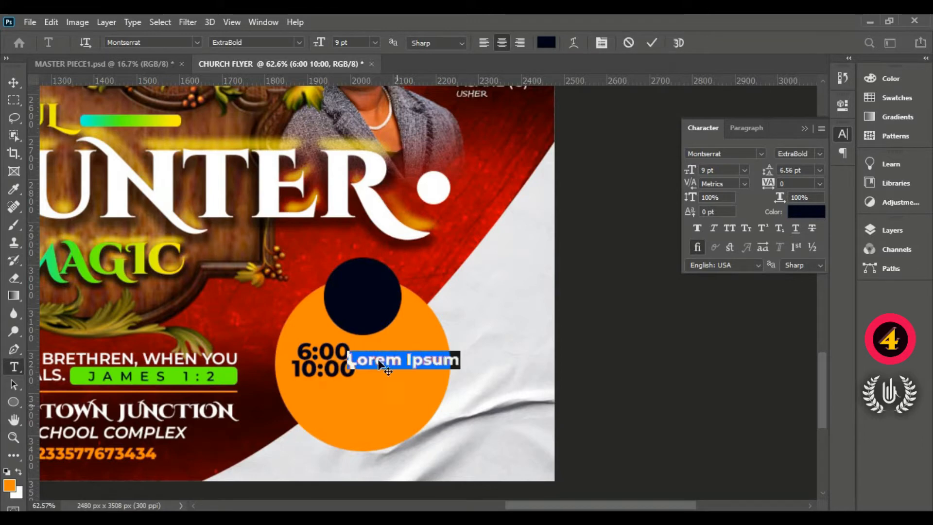
{"action": "left_click", "coordinate": [196, 42]}
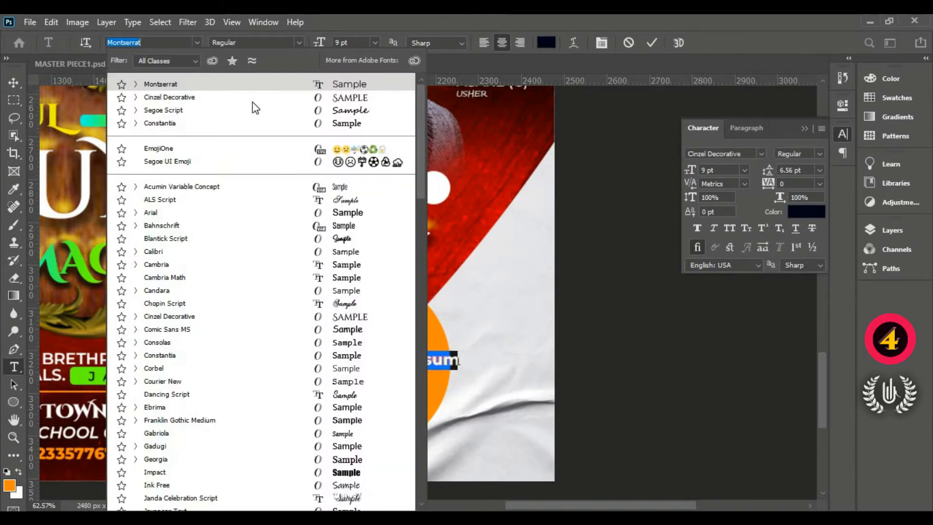
{"action": "left_click", "coordinate": [252, 99]}
{"action": "left_click", "coordinate": [299, 42]}
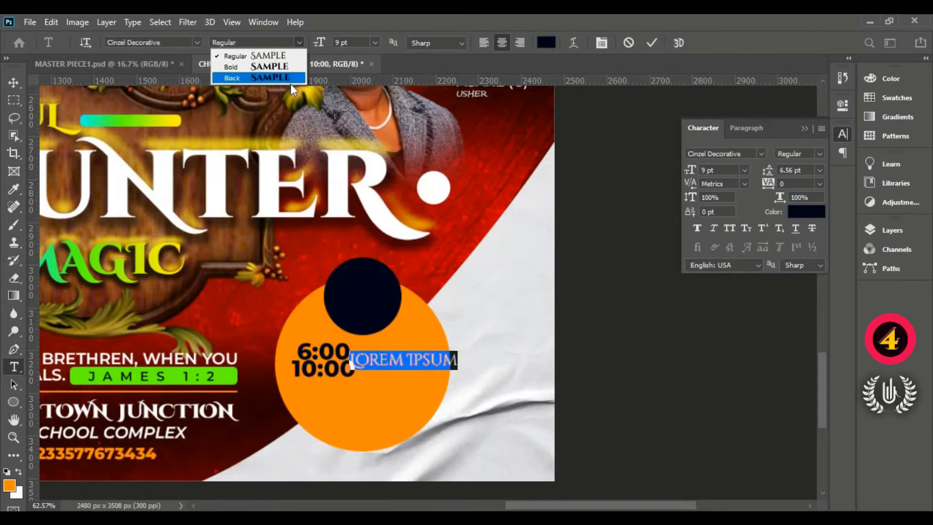
{"action": "left_click", "coordinate": [294, 80]}
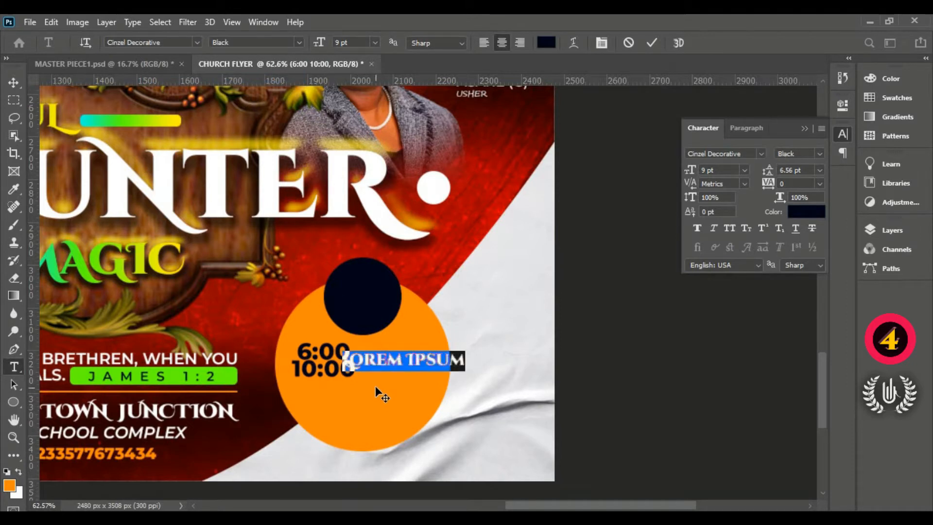
{"action": "type", "text": "PM"}
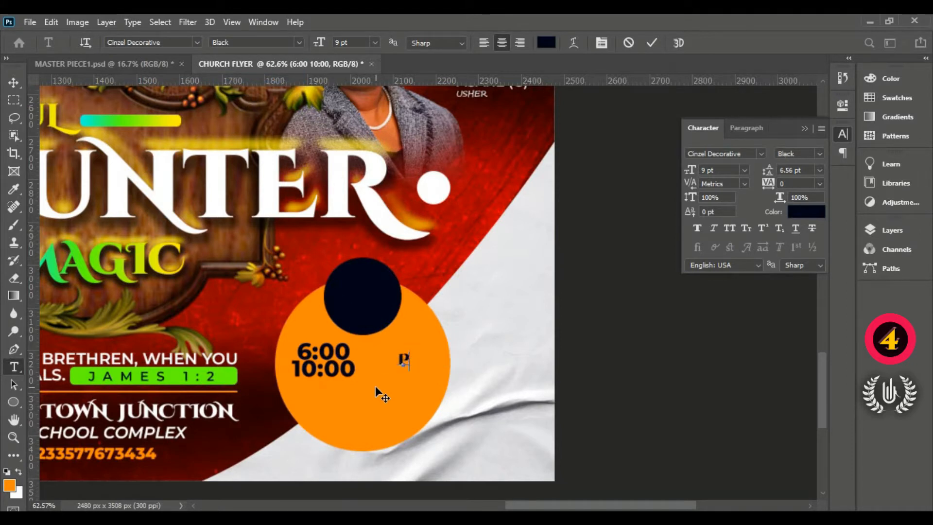
{"action": "left_click", "coordinate": [651, 43]}
- Enlarge PM to about 280% beside the times, and shift both texts together to centre them across the orange circle
{"action": "left_click", "coordinate": [15, 82]}
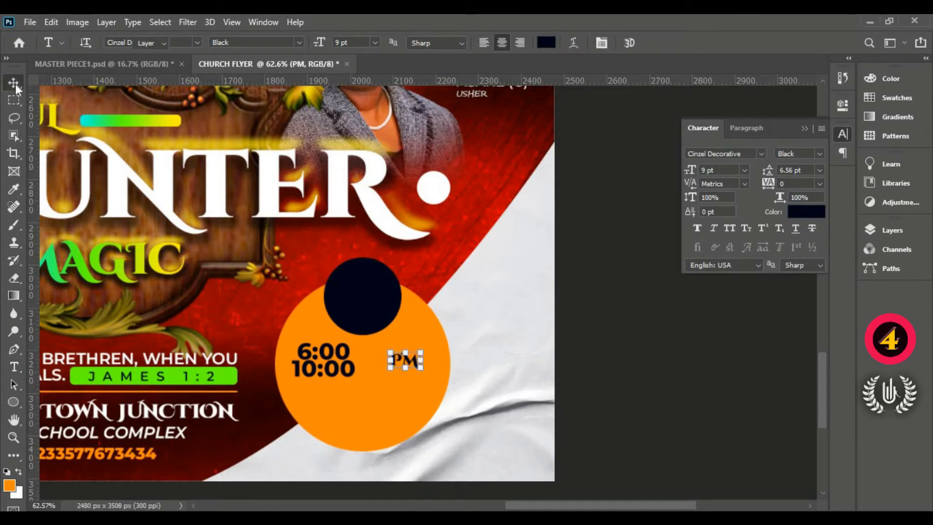
{"action": "left_click_drag", "start_coordinate": [386, 350], "coordinate": [422, 367]}
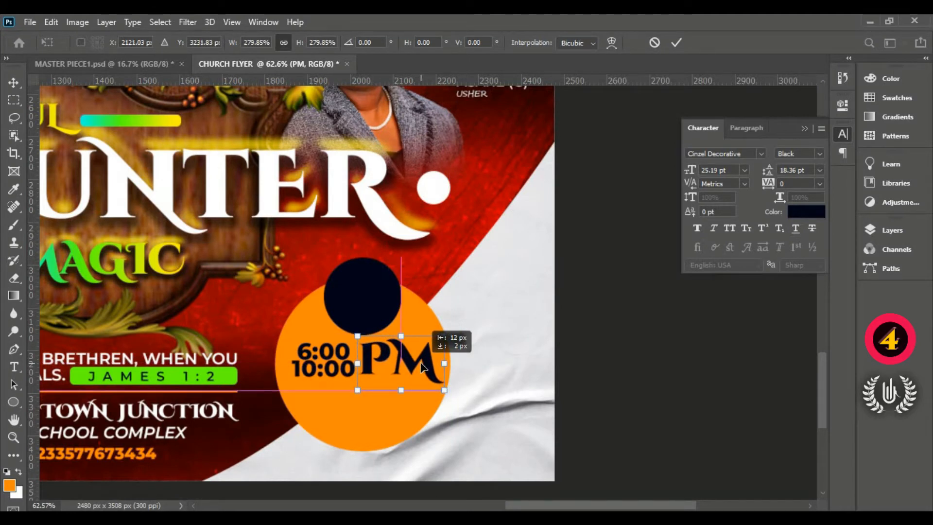
{"action": "left_click_drag", "start_coordinate": [420, 367], "coordinate": [422, 366]}
{"action": "left_click", "coordinate": [675, 43]}
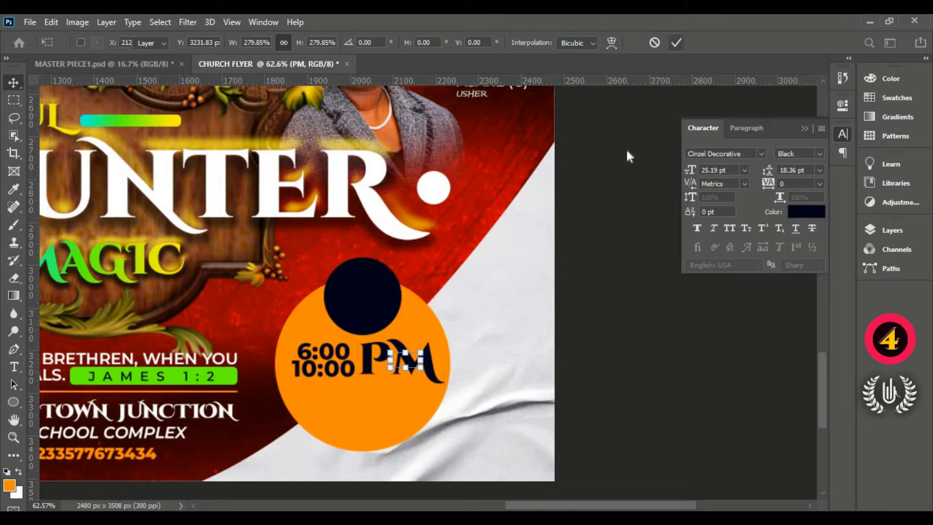
{"action": "left_click", "coordinate": [329, 358], "text": "shift"}
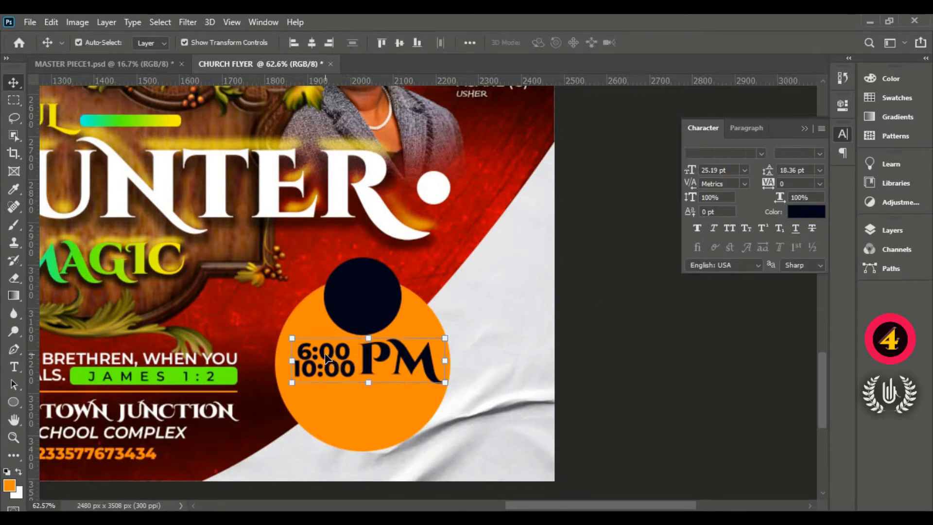
{"action": "left_click_drag", "start_coordinate": [311, 357], "coordinate": [313, 354]}
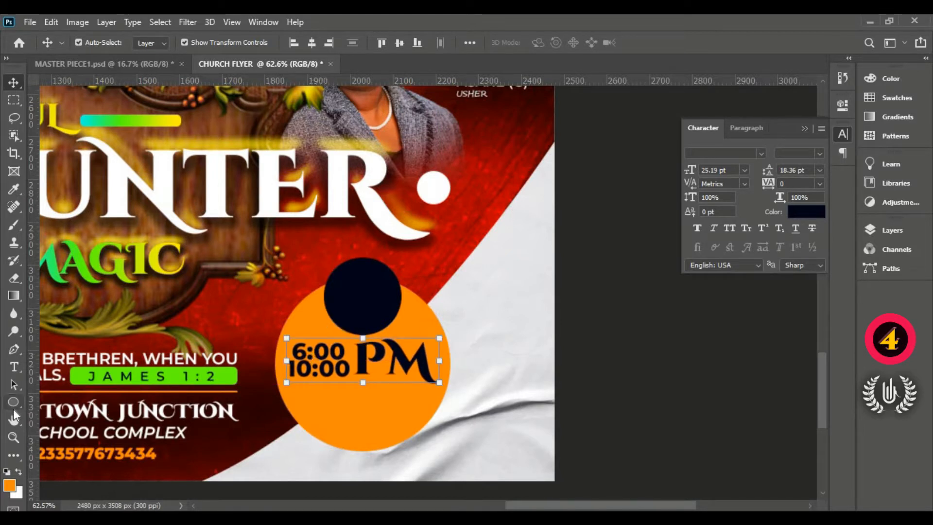
- Draw a thin rectangle about 357 px wide and 3 px high as a line just beneath the time text
{"action": "left_click", "coordinate": [13, 401]}
{"action": "right_click", "coordinate": [13, 401]}
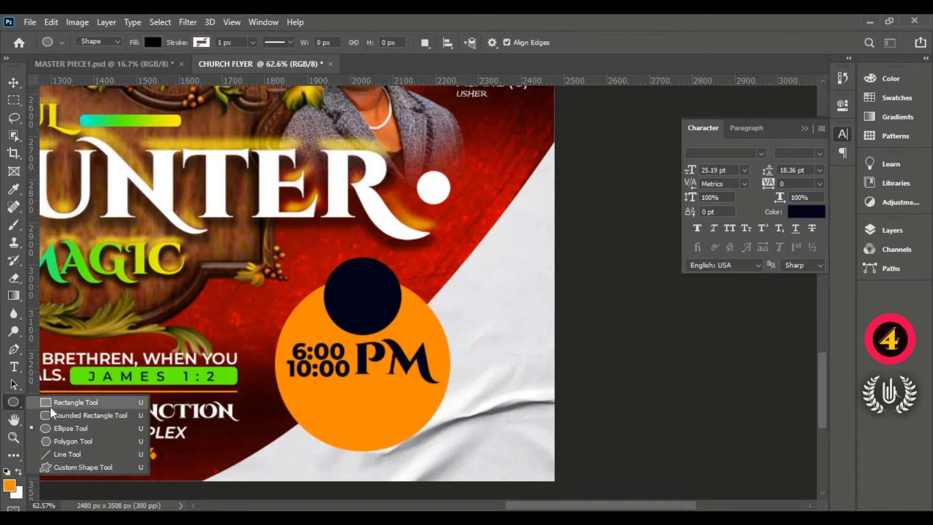
{"action": "left_click", "coordinate": [48, 399]}
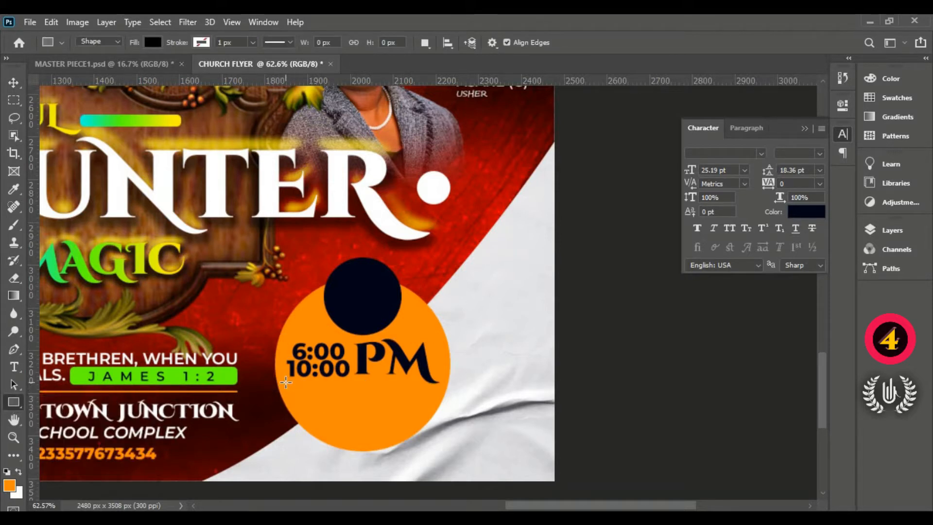
{"action": "left_click_drag", "start_coordinate": [285, 382], "coordinate": [438, 395]}
{"action": "left_click_drag", "start_coordinate": [440, 394], "coordinate": [438, 383]}
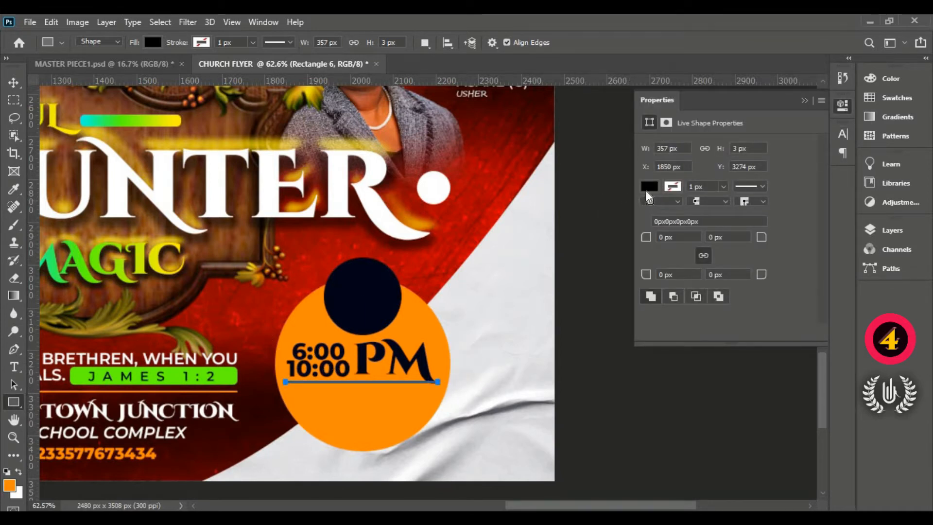
- Recolour the thin line beneath the times to navy 000518, sampled from the small dark circle
{"action": "left_click", "coordinate": [647, 188]}
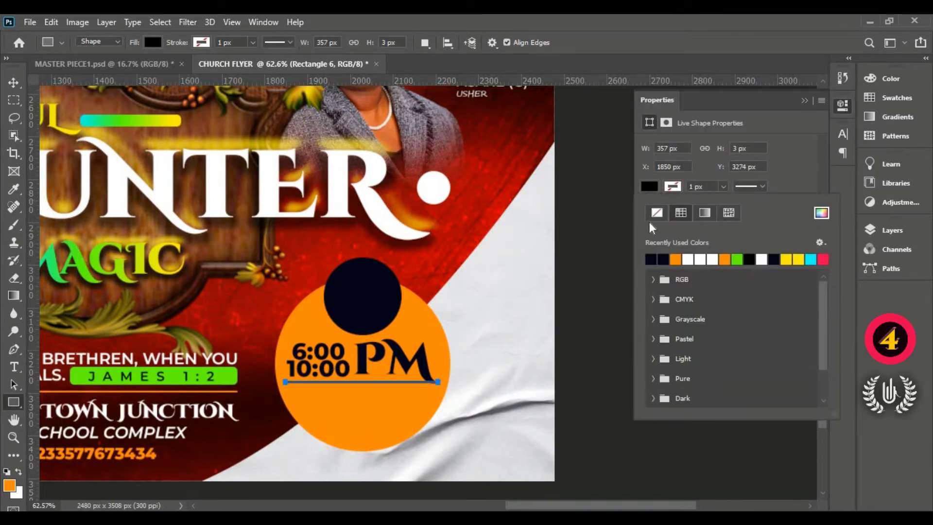
{"action": "left_click", "coordinate": [13, 83]}
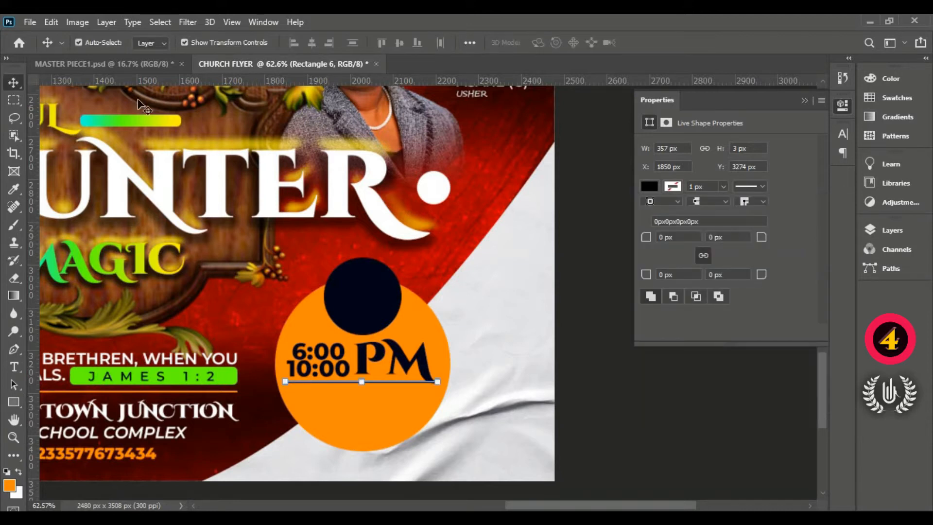
{"action": "left_click", "coordinate": [803, 100]}
{"action": "left_click", "coordinate": [891, 230]}
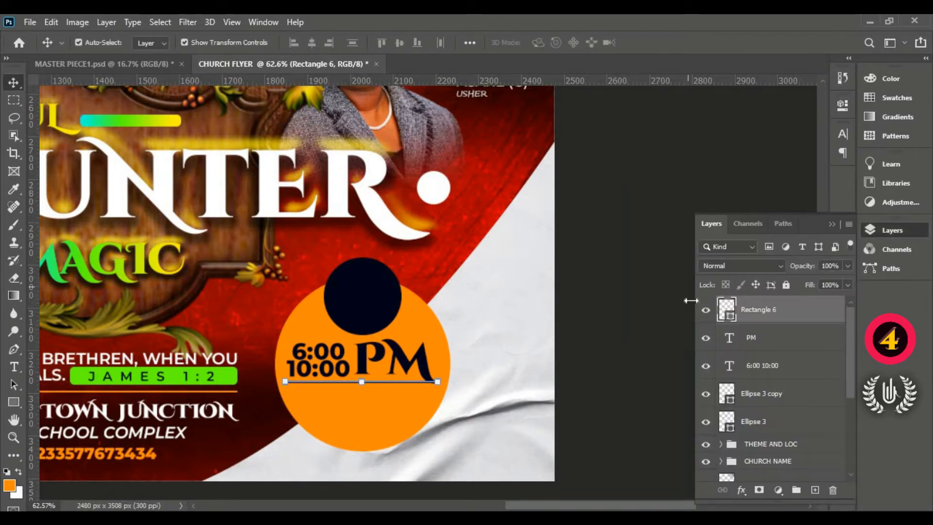
{"action": "double_click", "coordinate": [729, 315]}
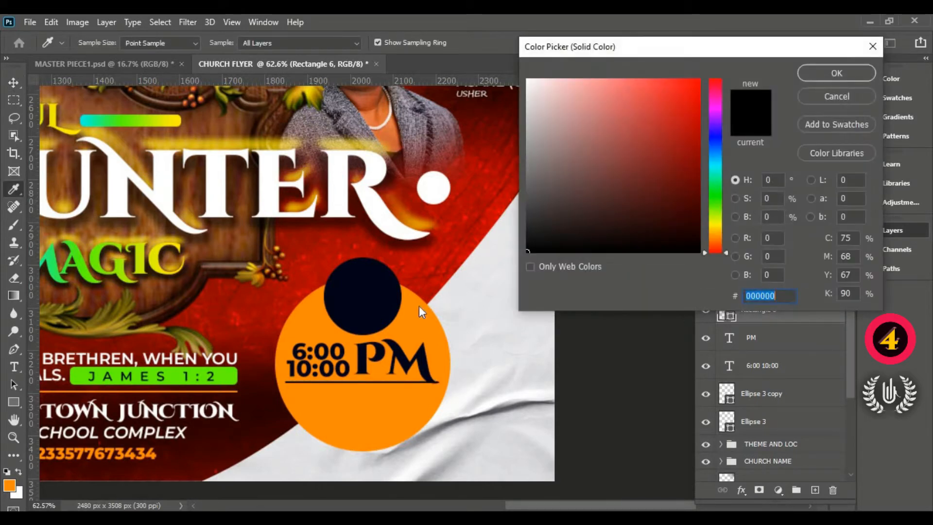
{"action": "left_click", "coordinate": [381, 298]}
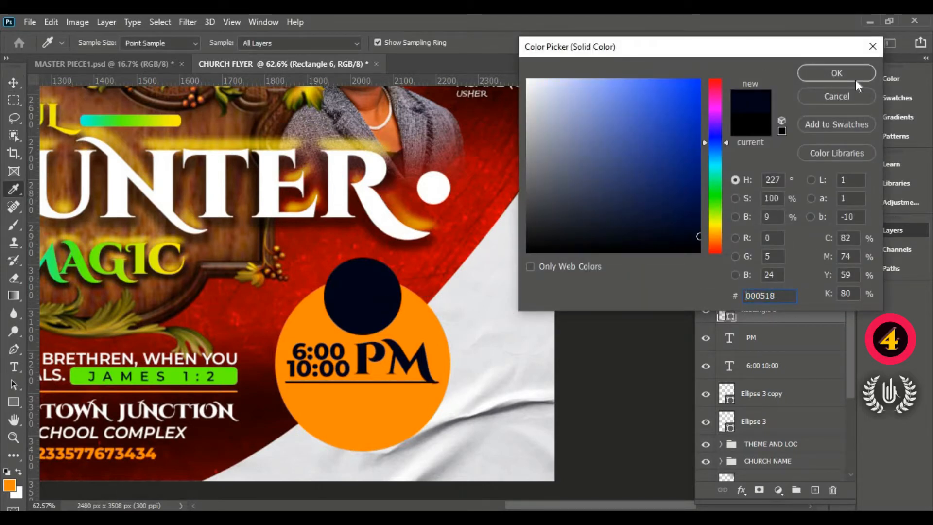
{"action": "left_click", "coordinate": [835, 73]}
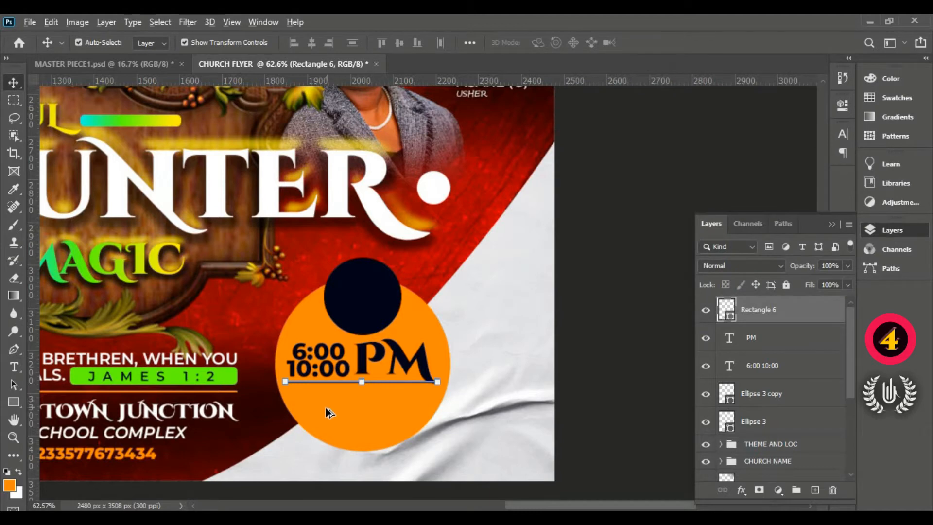
- Nudge the navy line slightly lower so it sits clear of the PM lettering's tail
{"action": "scroll", "coordinate": [326, 410], "scroll_direction": "up", "scroll_amount": 3}
{"action": "key", "text": "Down"}
{"action": "key", "text": "Down"}
{"action": "key", "text": "Down"}
{"action": "key", "text": "Down"}
{"action": "key", "text": "Down"}
{"action": "key", "text": "Down"}
{"action": "key", "text": "Down"}
{"action": "key", "text": "Down"}
{"action": "key", "text": "Down"}
{"action": "key", "text": "Down"}
{"action": "key", "text": "Down"}
{"action": "key", "text": "Down"}
{"action": "key", "text": "Down"}
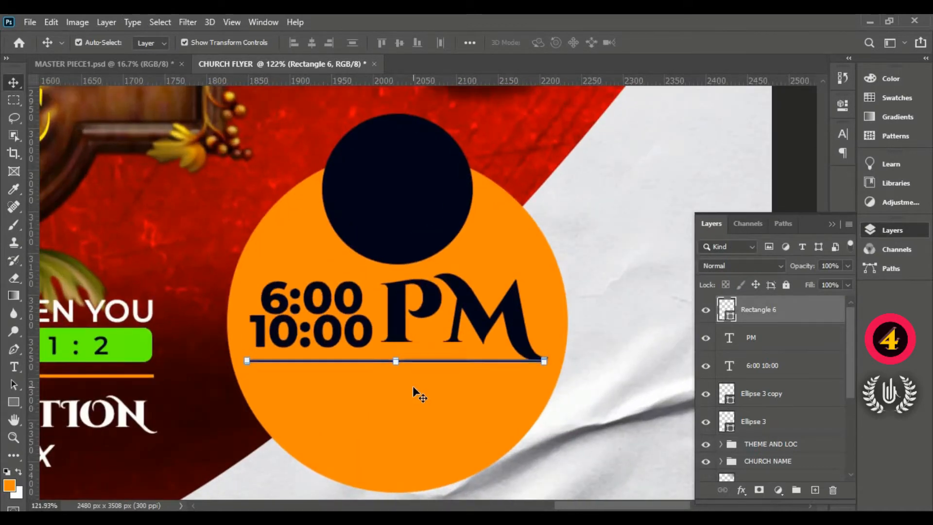
{"action": "scroll", "coordinate": [444, 369], "scroll_direction": "up", "scroll_amount": 3}
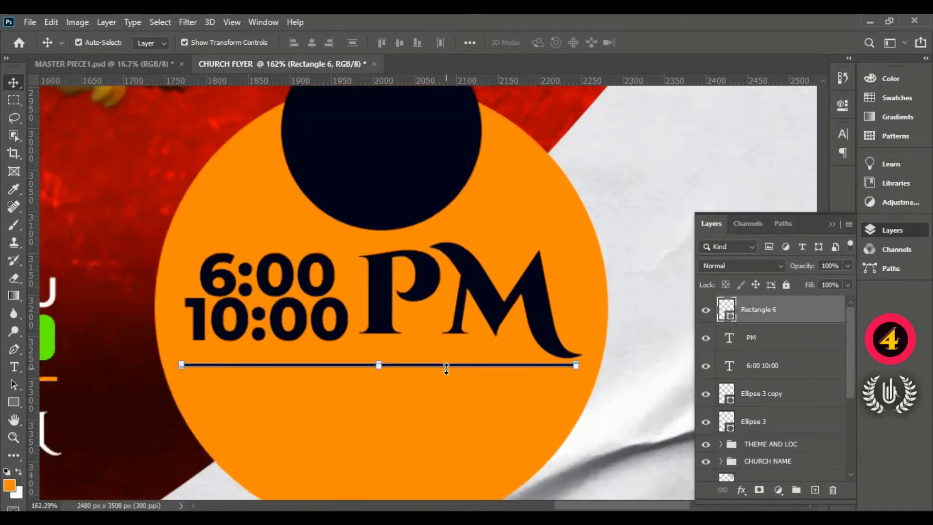
{"action": "scroll", "coordinate": [462, 368], "scroll_direction": "up", "scroll_amount": 2}
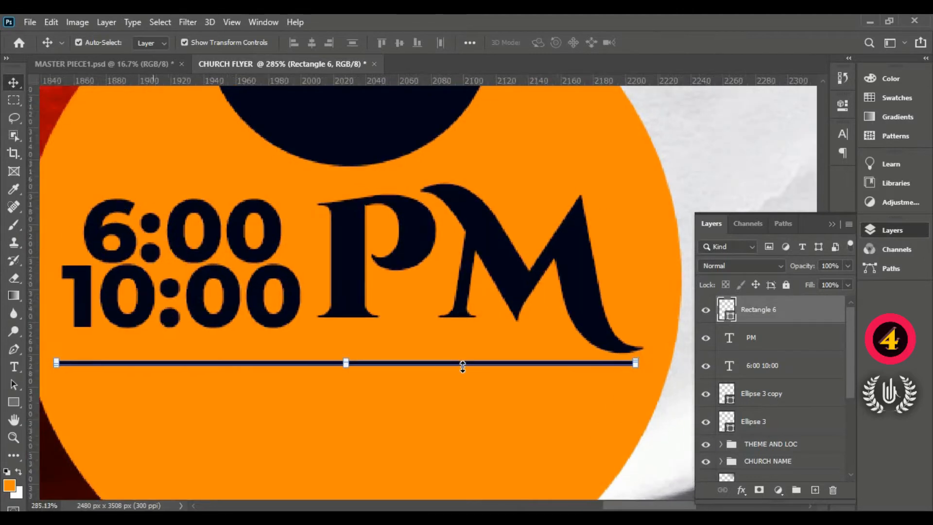
- Duplicate the navy line below the original and nudge the copy further down the orange circle
{"action": "left_click_drag", "start_coordinate": [465, 363], "coordinate": [460, 454]}
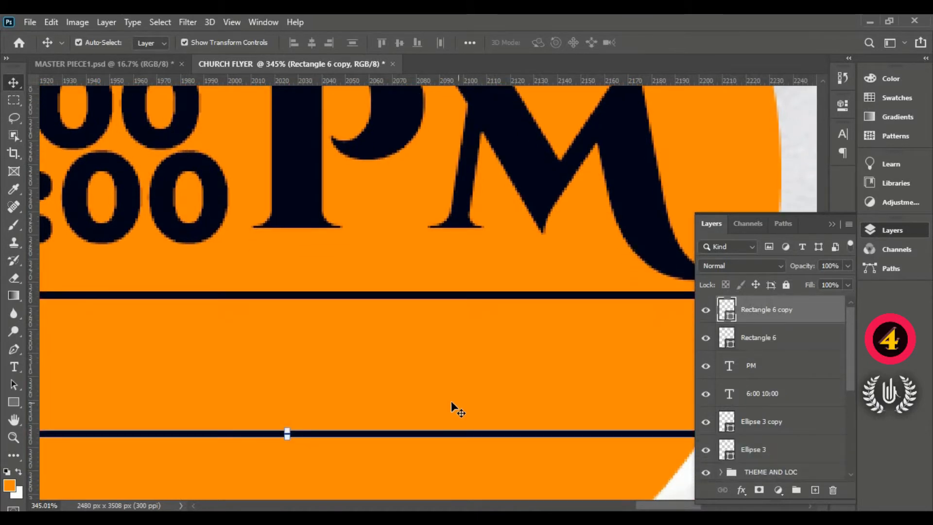
{"action": "scroll", "coordinate": [402, 395], "scroll_direction": "down", "scroll_amount": 3}
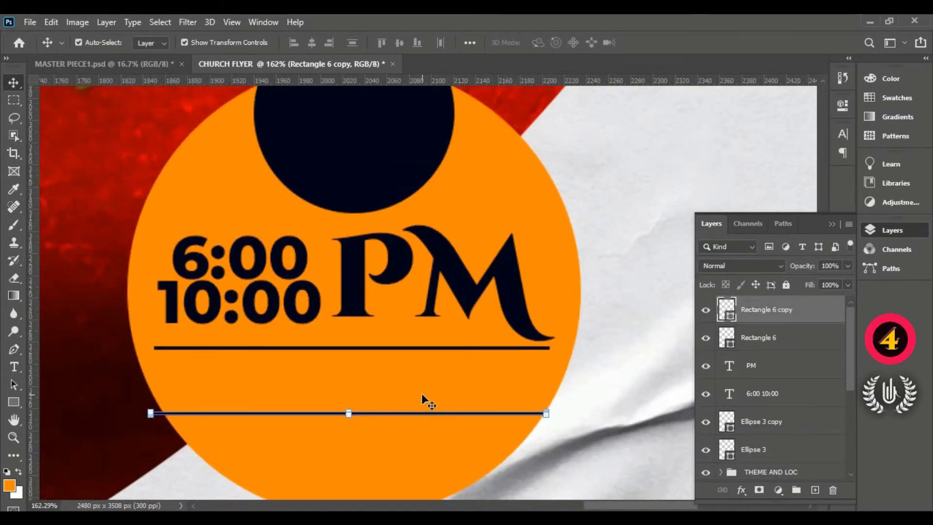
{"action": "key", "text": "alt+f"}
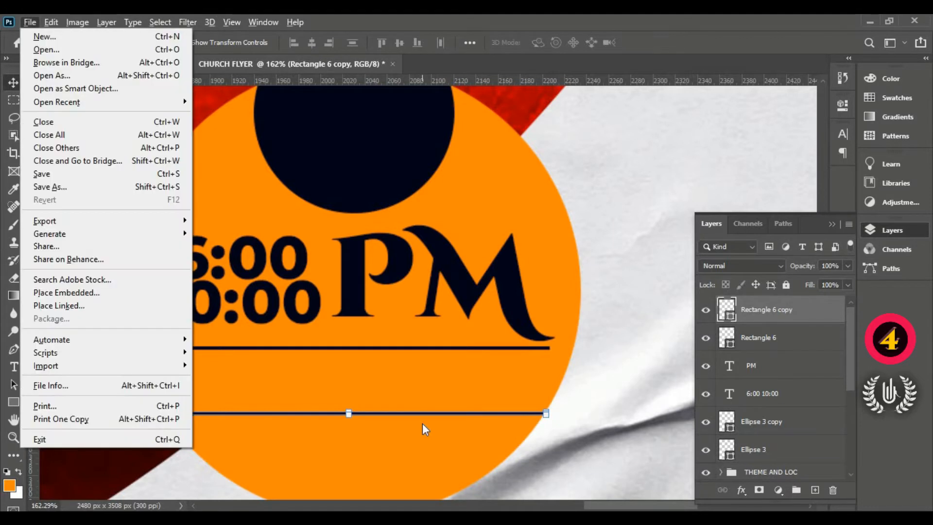
{"action": "left_click", "coordinate": [787, 314]}
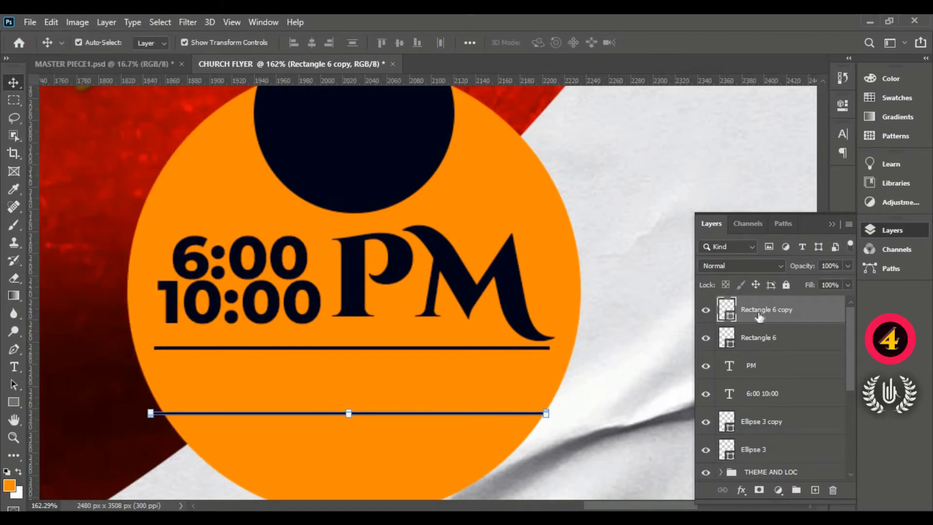
{"action": "key", "text": "Down"}
{"action": "key", "text": "Down"}
{"action": "key", "text": "Down"}
{"action": "key", "text": "Down"}
{"action": "key", "text": "Down"}
{"action": "key", "text": "Down"}
{"action": "key", "text": "Down"}
{"action": "key", "text": "Down"}
{"action": "key", "text": "Down"}
{"action": "key", "text": "Down"}
{"action": "key", "text": "Down"}
{"action": "key", "text": "Down"}
{"action": "key", "text": "Down"}
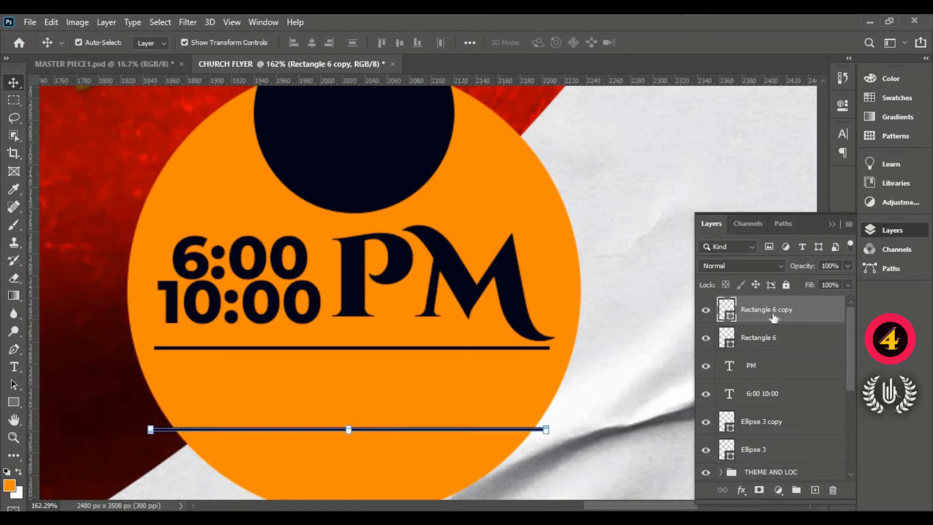
- Scale both navy lines together to about 77%, keeping them centred beneath the times
{"action": "left_click", "coordinate": [808, 340], "text": "shift"}
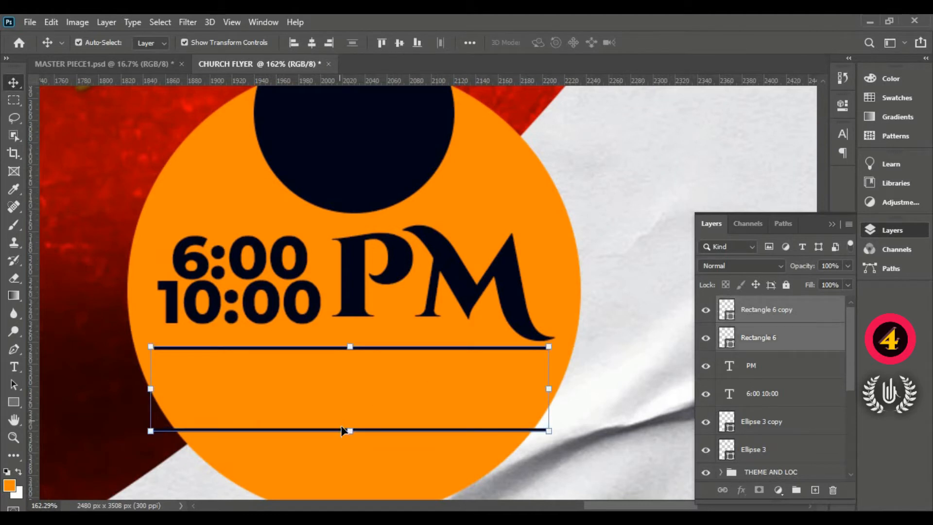
{"action": "left_click_drag", "start_coordinate": [349, 431], "coordinate": [352, 414]}
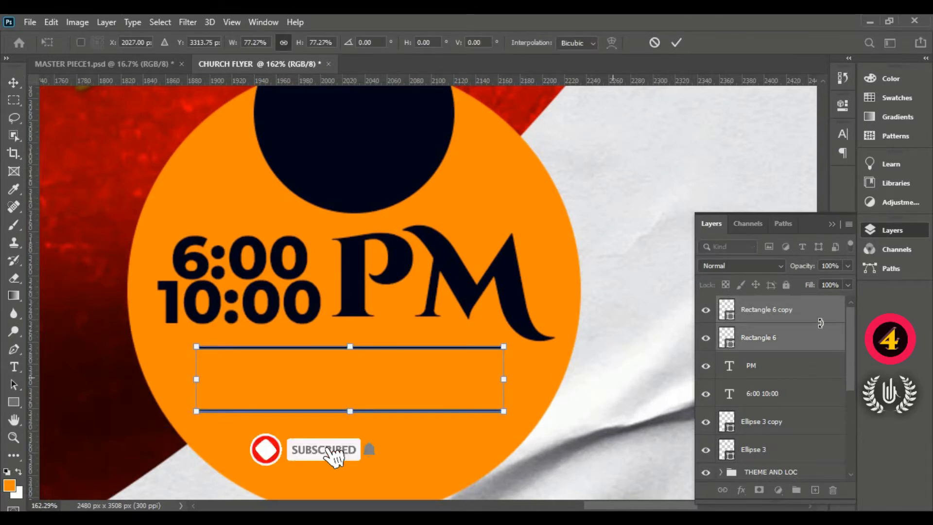
{"action": "left_click", "coordinate": [816, 306]}
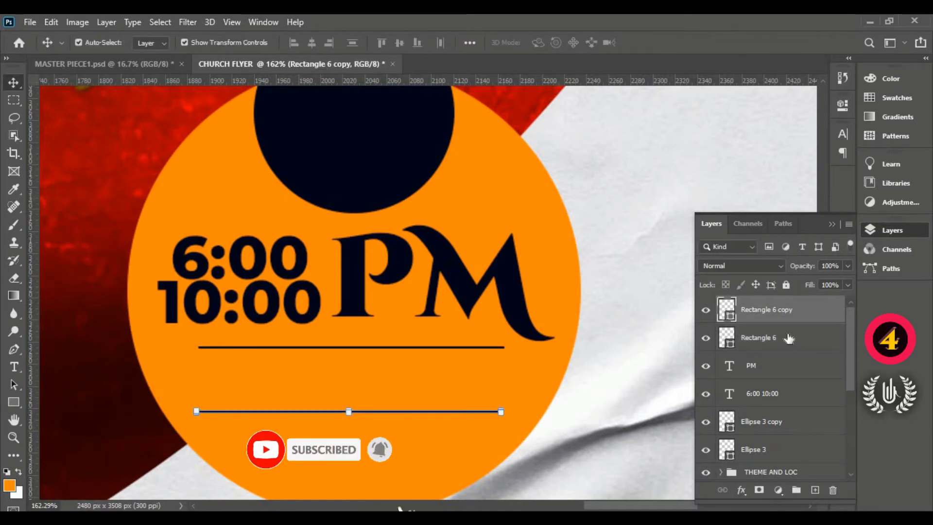
- Add the text EACH NIGHT in Cinzel Decorative Black, 9 pt, between the two navy lines
{"action": "scroll", "coordinate": [441, 331], "scroll_direction": "down", "scroll_amount": 4}
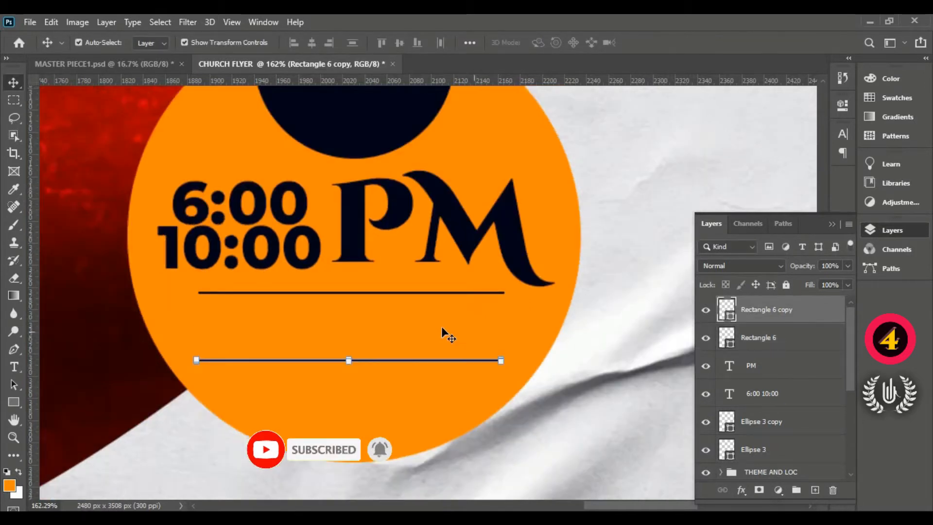
{"action": "left_click", "coordinate": [15, 370]}
{"action": "left_click", "coordinate": [246, 317]}
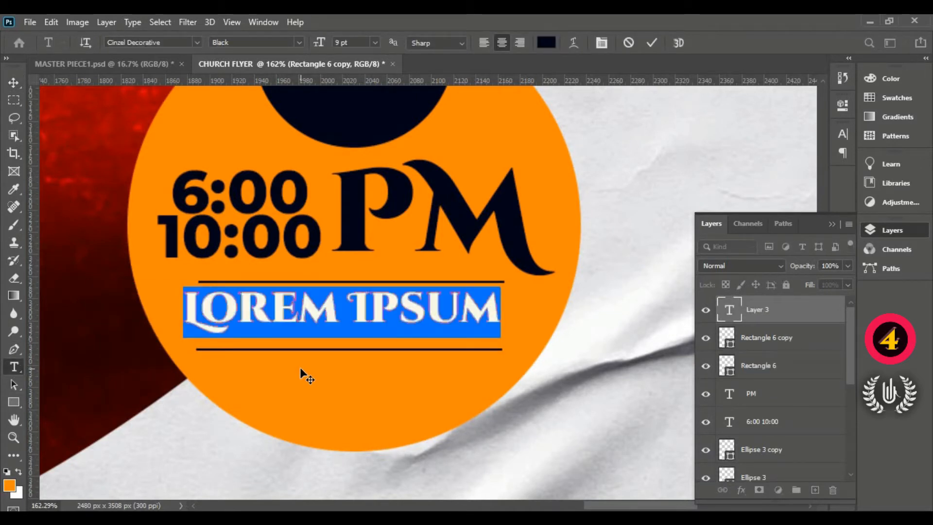
{"action": "type", "text": "EAC"}
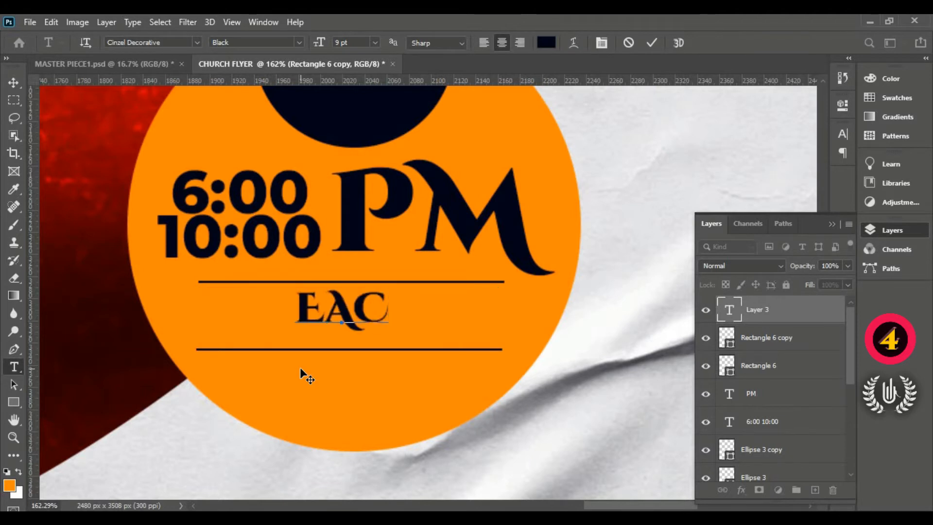
{"action": "type", "text": "H NIG"}
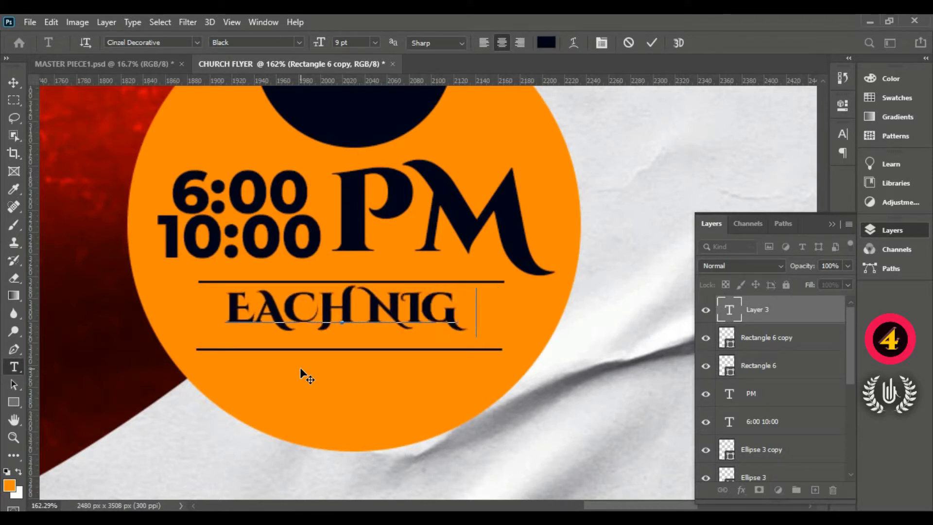
{"action": "type", "text": "HT"}
{"action": "left_click_drag", "start_coordinate": [307, 376], "coordinate": [315, 382]}
{"action": "left_click", "coordinate": [652, 43]}
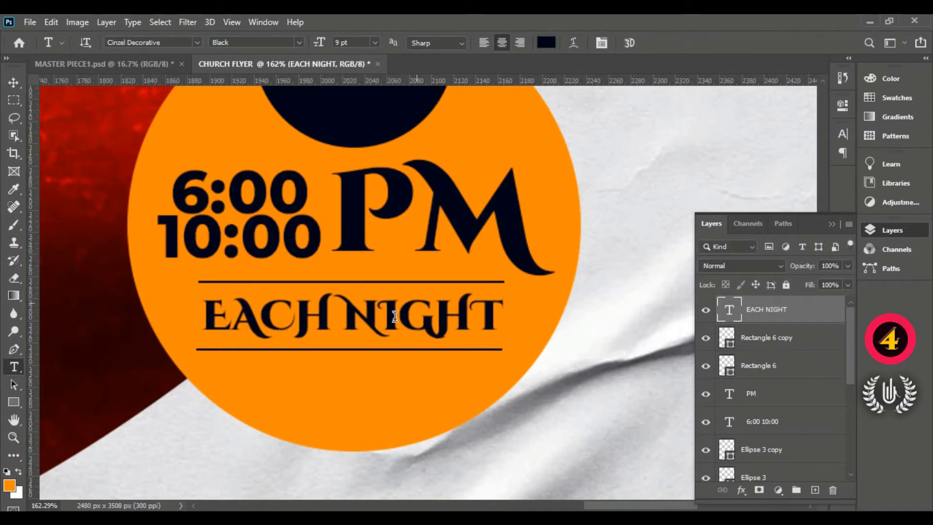
- Add the text Don't Miss in Segoe Script Regular, 9 pt, beneath the lower navy line
{"action": "left_click", "coordinate": [316, 398]}
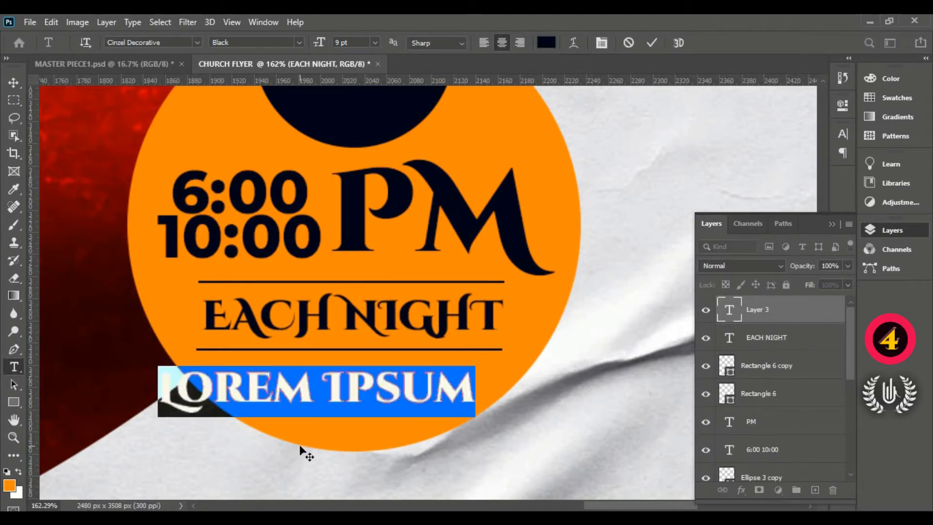
{"action": "left_click_drag", "start_coordinate": [321, 444], "coordinate": [321, 444]}
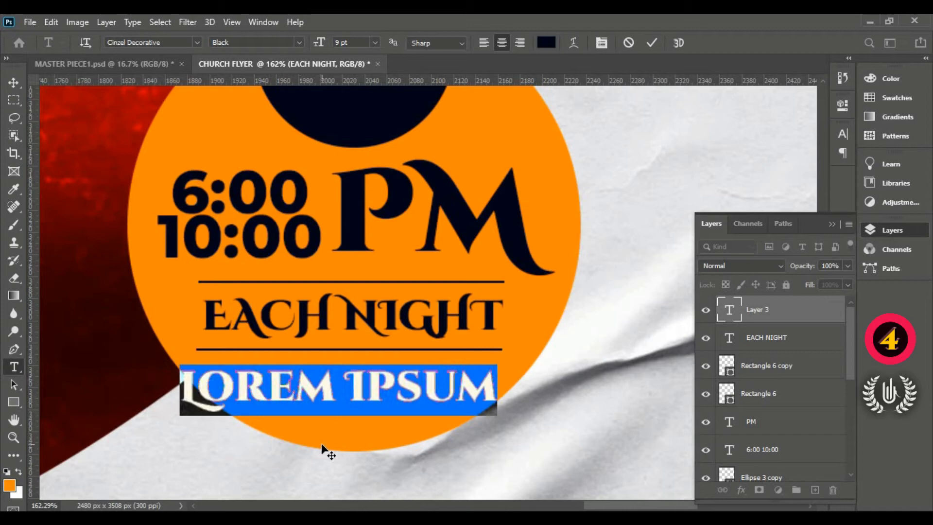
{"action": "left_click", "coordinate": [196, 42]}
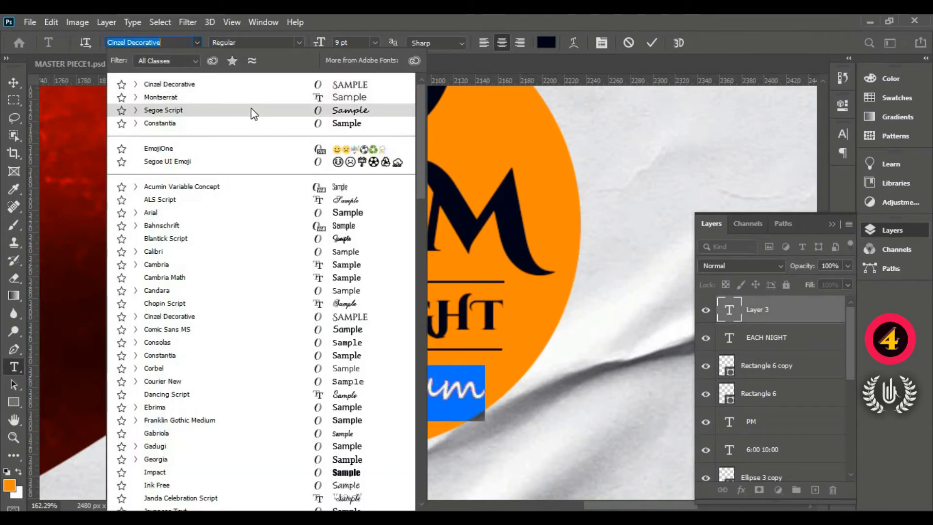
{"action": "left_click", "coordinate": [252, 111]}
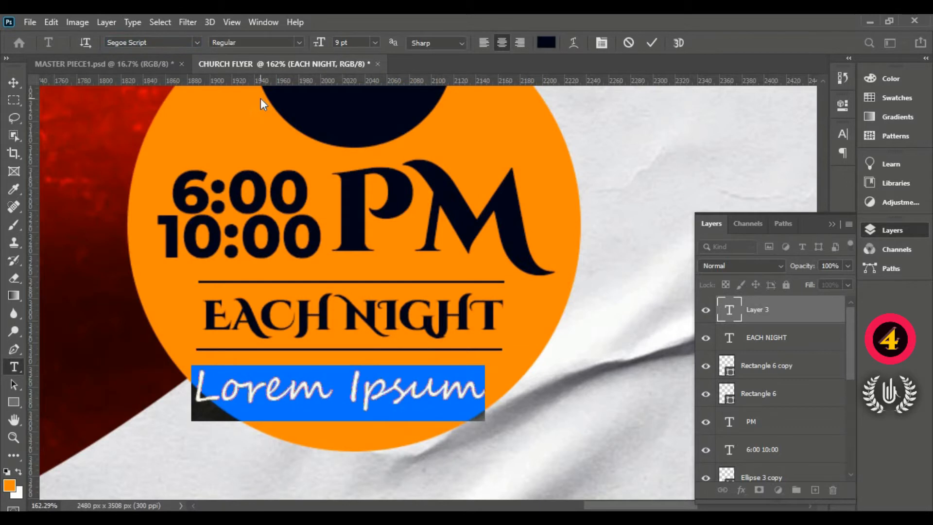
{"action": "type", "text": "Do"}
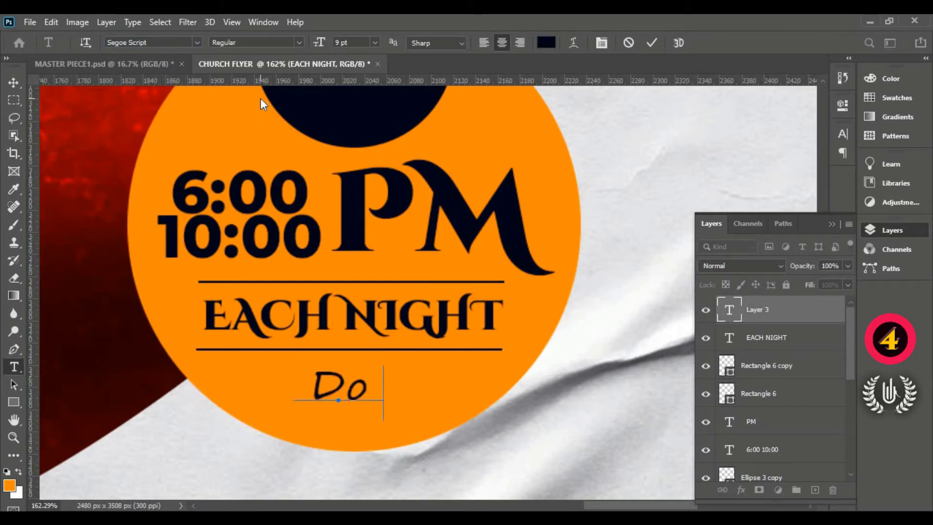
{"action": "type", "text": "n't"}
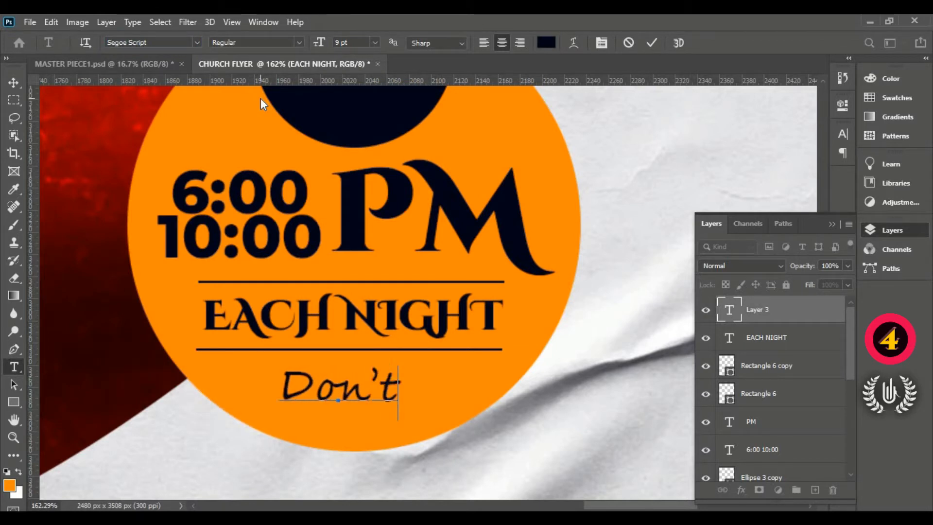
{"action": "type", "text": " M"}
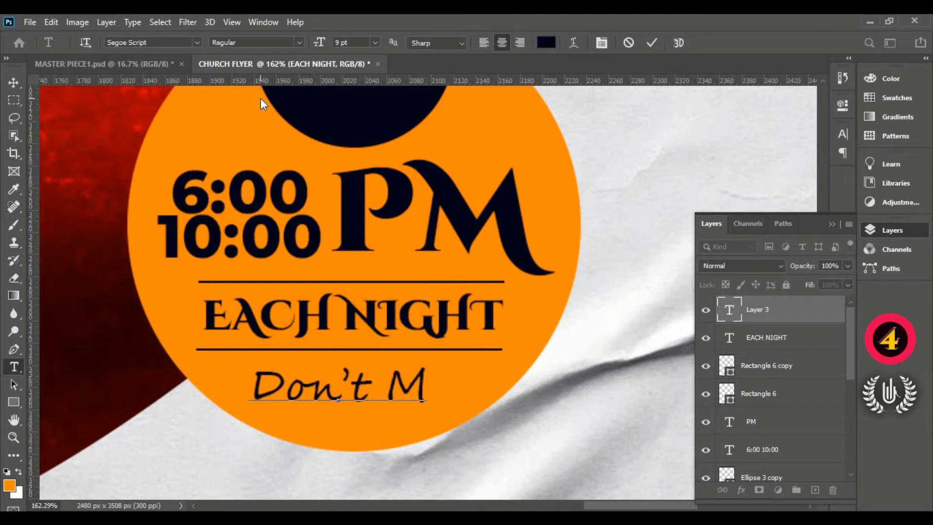
{"action": "type", "text": "iss"}
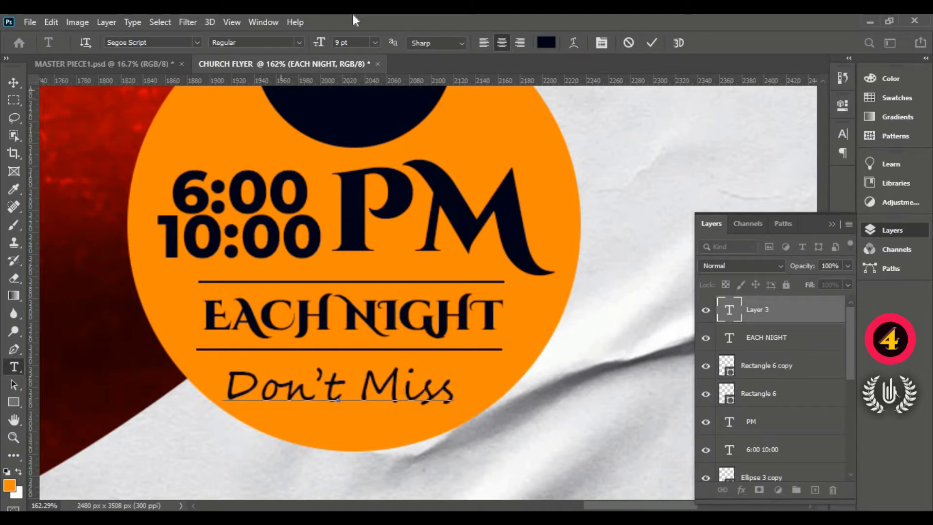
{"action": "left_click", "coordinate": [653, 43]}
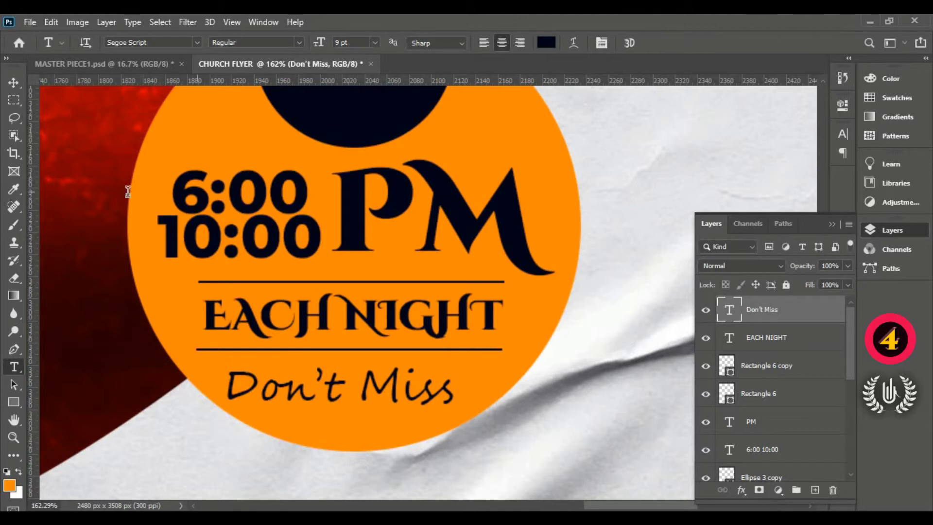
- Scale the Don't Miss text to about 80% and centre it beneath the lower line in the orange circle
{"action": "left_click", "coordinate": [14, 83]}
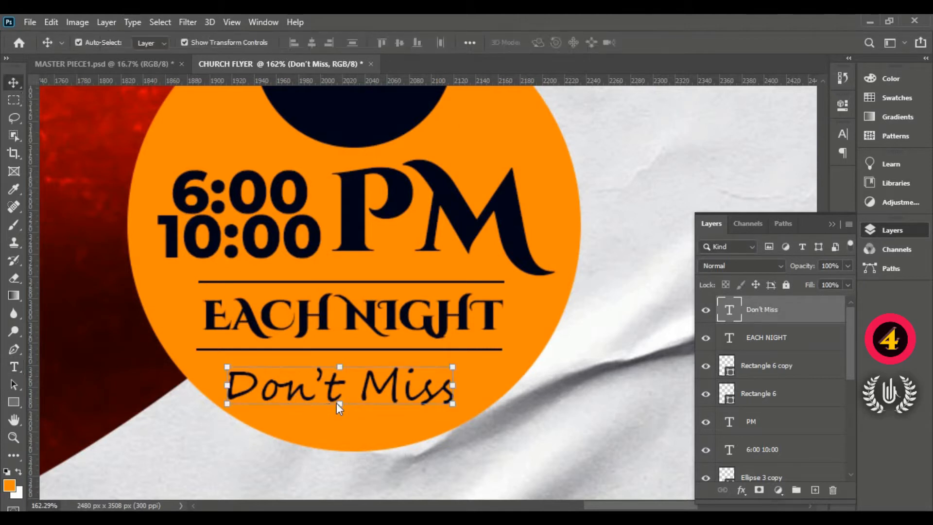
{"action": "mouse_move", "coordinate": [340, 403]}
{"action": "left_mouse_down"}
{"action": "mouse_move", "coordinate": [339, 416]}
{"action": "mouse_move", "coordinate": [353, 392]}
{"action": "left_mouse_up"}
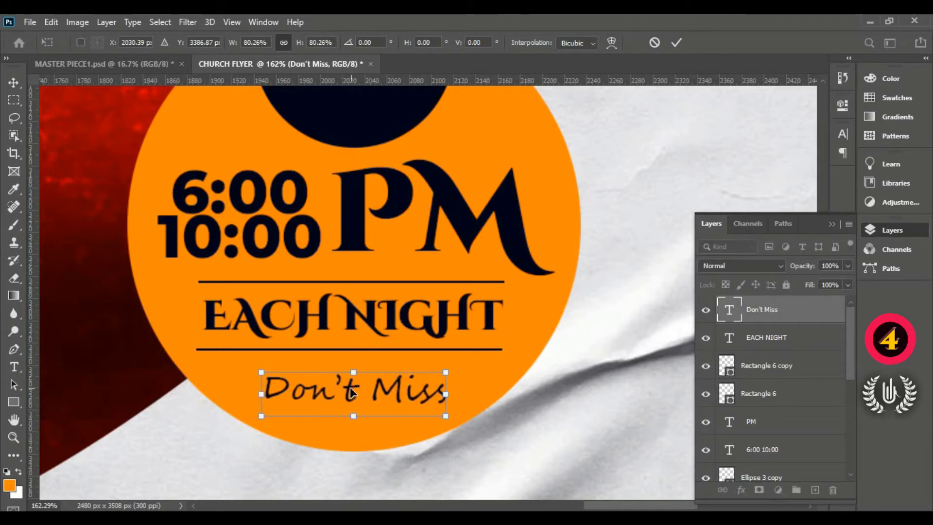
{"action": "key", "text": "ctrl+0"}
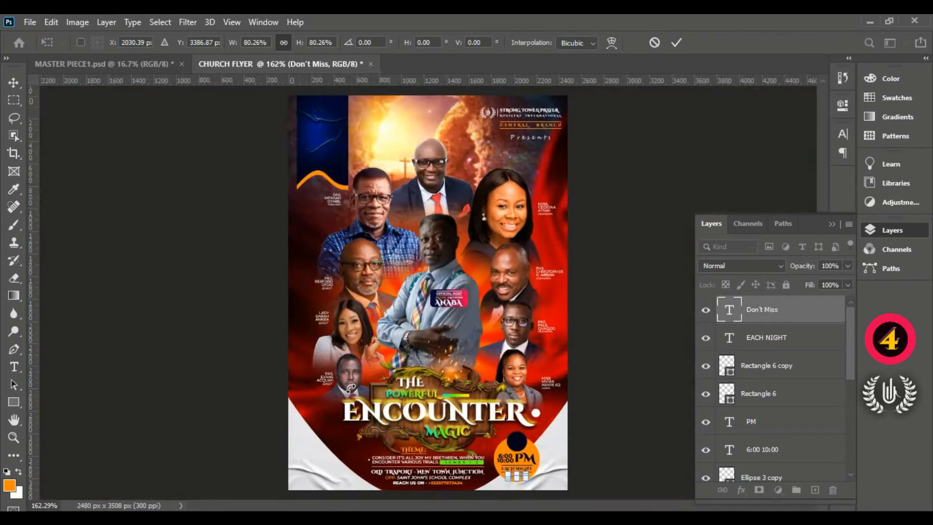
{"action": "left_click", "coordinate": [676, 44]}
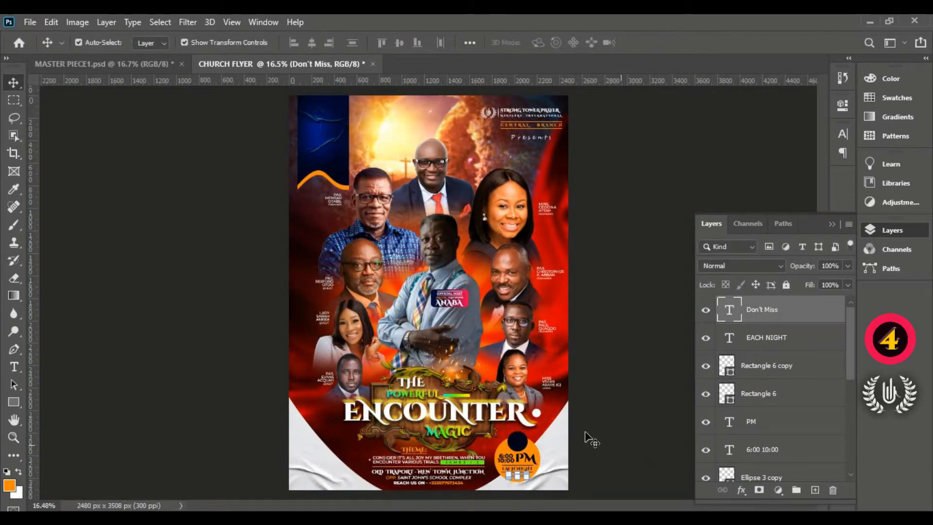
- Group all the time badge layers, from the Don't Miss text down to Ellipse 3
{"action": "left_click", "coordinate": [632, 390]}
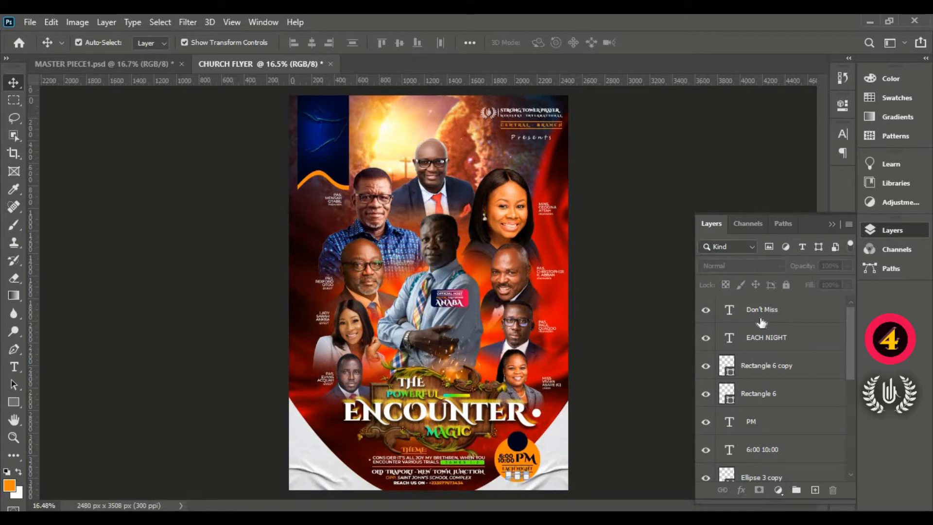
{"action": "left_click", "coordinate": [761, 322]}
{"action": "scroll", "coordinate": [767, 446], "scroll_direction": "down", "scroll_amount": 3}
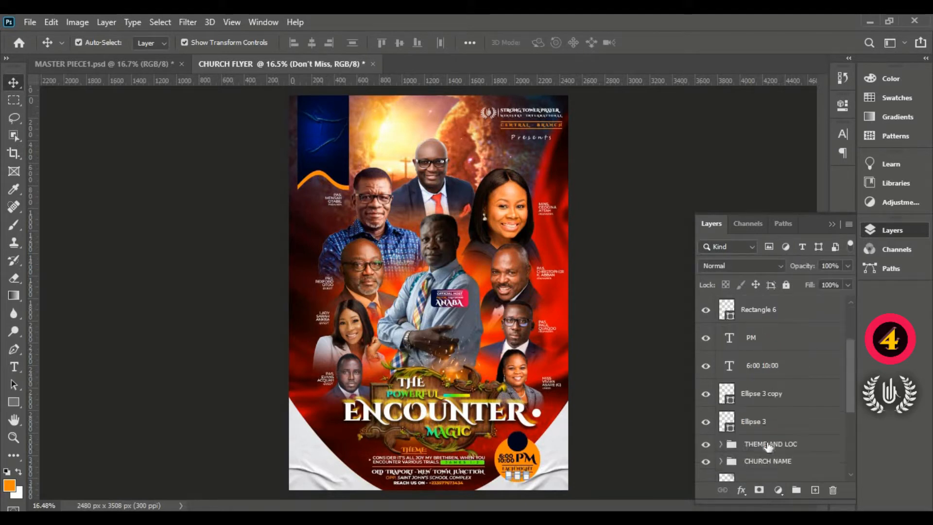
{"action": "left_click", "coordinate": [770, 423], "text": "shift"}
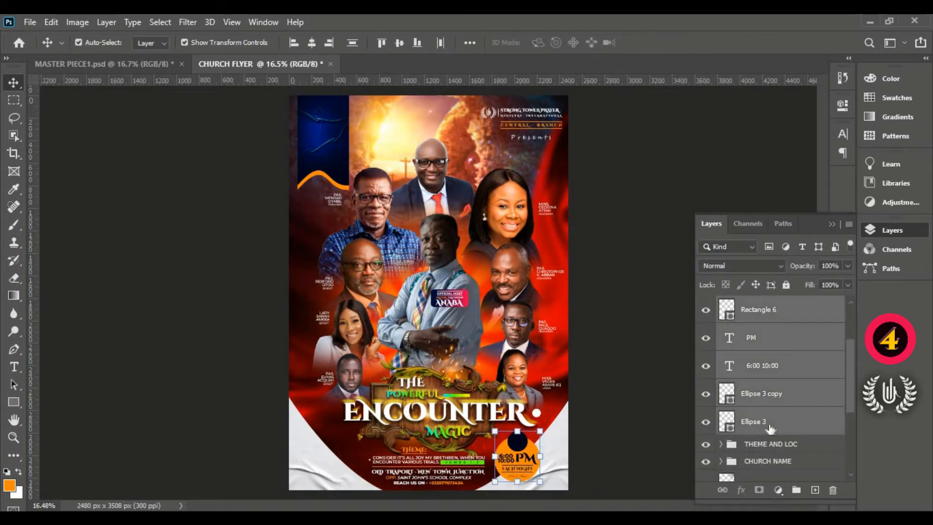
{"action": "scroll", "coordinate": [770, 427], "scroll_direction": "up", "scroll_amount": 3}
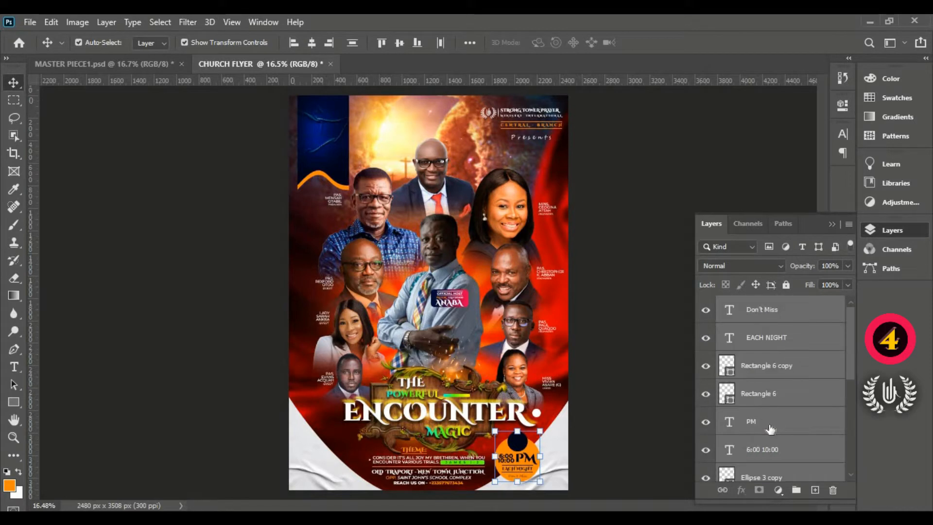
{"action": "scroll", "coordinate": [770, 427], "scroll_direction": "down", "scroll_amount": 3}
{"action": "key", "text": "ctrl+g"}
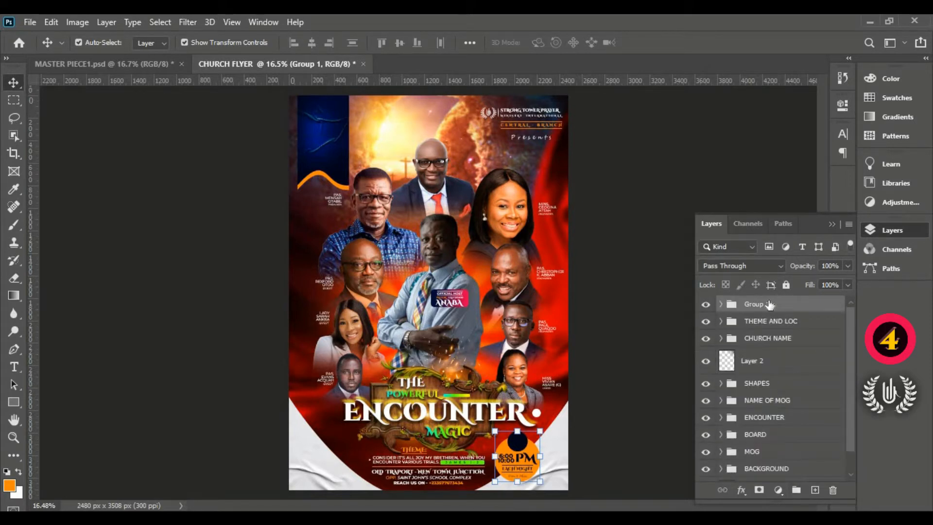
- Rename the new badge group TIME
{"action": "double_click", "coordinate": [764, 304]}
{"action": "type", "text": "TIME"}
{"action": "key", "text": "Return"}
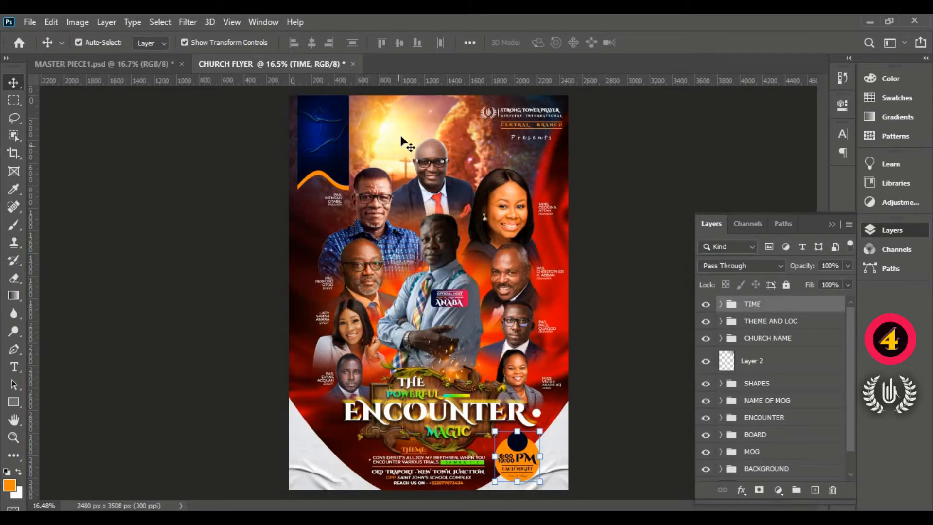
- Draw a circle of about 125 px near the top of the blue banner with the Ellipse tool
{"action": "scroll", "coordinate": [280, 117], "scroll_direction": "up", "scroll_amount": 3}
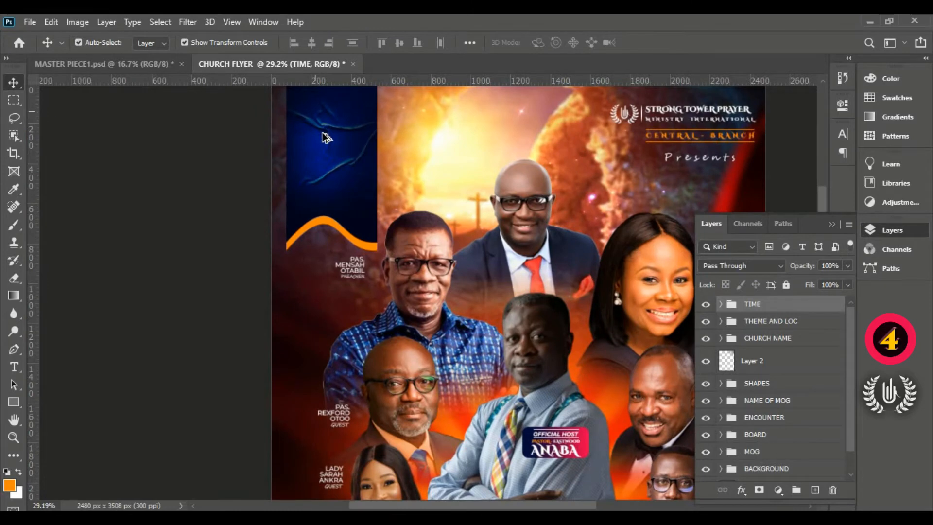
{"action": "scroll", "coordinate": [323, 133], "scroll_direction": "up", "scroll_amount": 2}
{"action": "scroll", "coordinate": [316, 140], "scroll_direction": "up", "scroll_amount": 3}
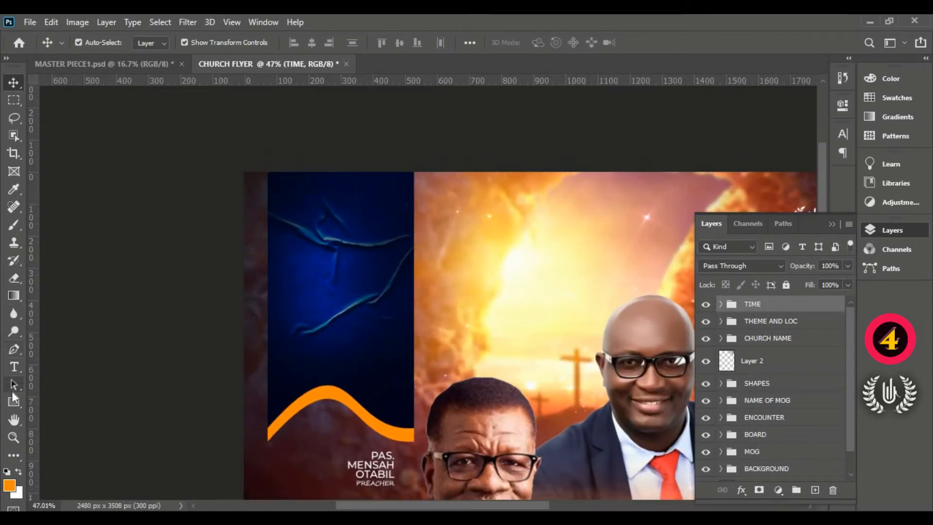
{"action": "left_click", "coordinate": [14, 401]}
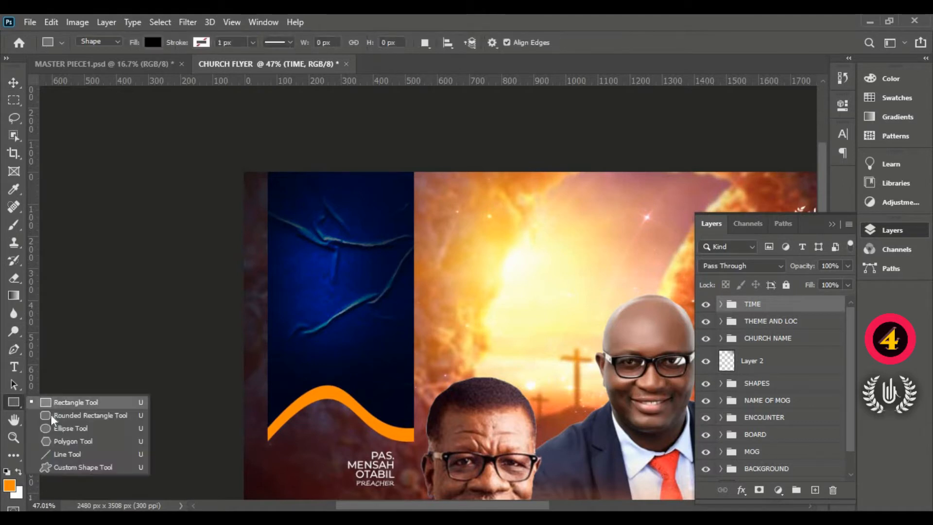
{"action": "left_click", "coordinate": [56, 428]}
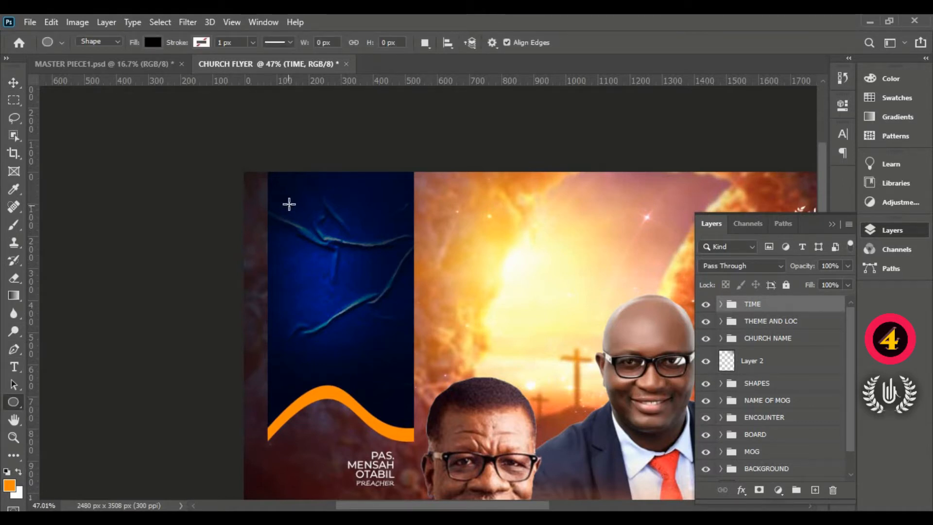
{"action": "left_click_drag", "start_coordinate": [293, 189], "coordinate": [335, 230]}
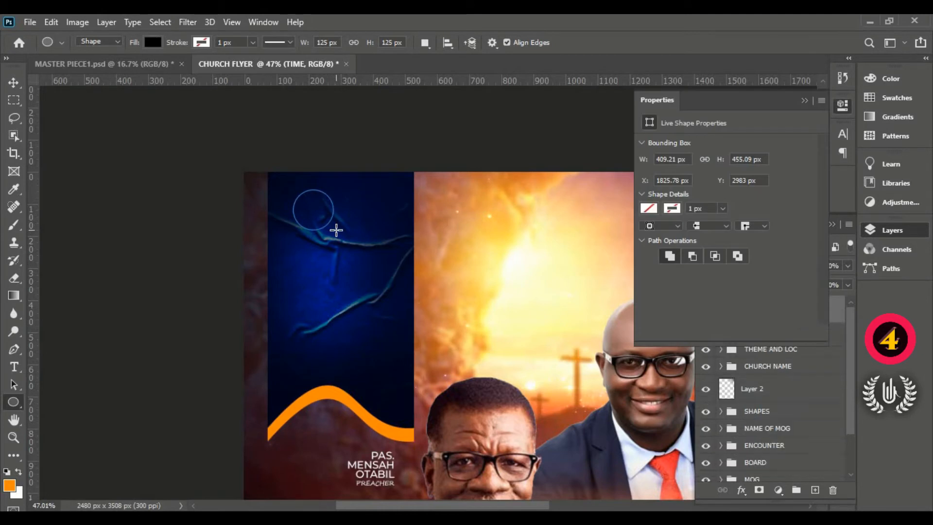
{"action": "left_click", "coordinate": [22, 81]}
{"action": "left_click", "coordinate": [805, 102]}
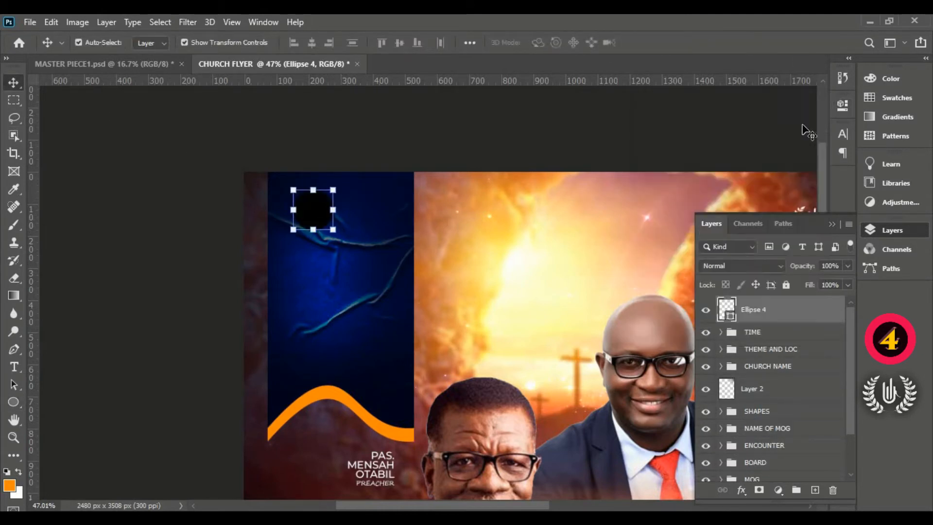
- Fill the circle with white (ffffff) and shift it slightly towards the blue banner's centre
{"action": "double_click", "coordinate": [732, 316]}
{"action": "left_click", "coordinate": [535, 153]}
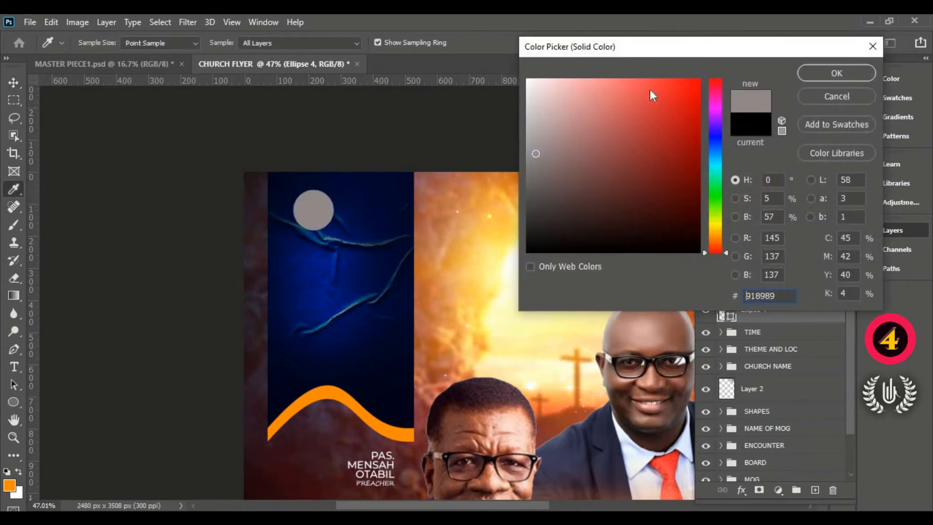
{"action": "left_click", "coordinate": [528, 79]}
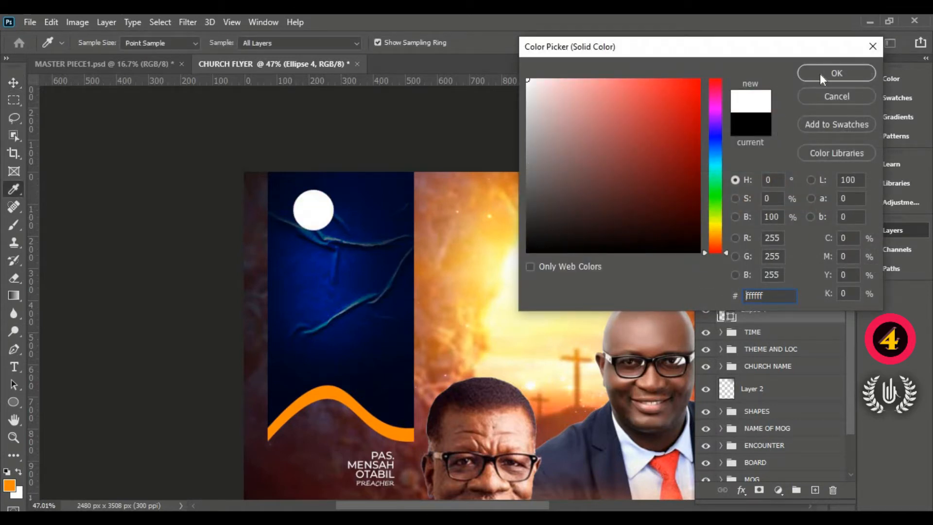
{"action": "left_click", "coordinate": [835, 73]}
{"action": "key", "text": "v"}
{"action": "mouse_move", "coordinate": [314, 210]}
{"action": "left_mouse_down"}
{"action": "mouse_move", "coordinate": [335, 212]}
{"action": "mouse_move", "coordinate": [327, 212]}
{"action": "left_mouse_up"}
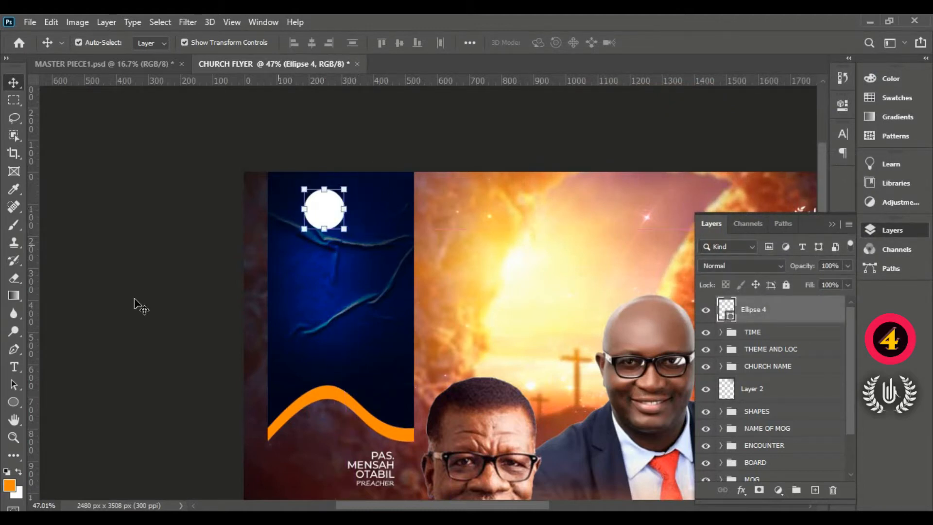
- Start a text layer below the white circle, coloured ffffff and set in Montserrat ExtraBold
{"action": "left_click", "coordinate": [14, 366]}
{"action": "left_click", "coordinate": [301, 270]}
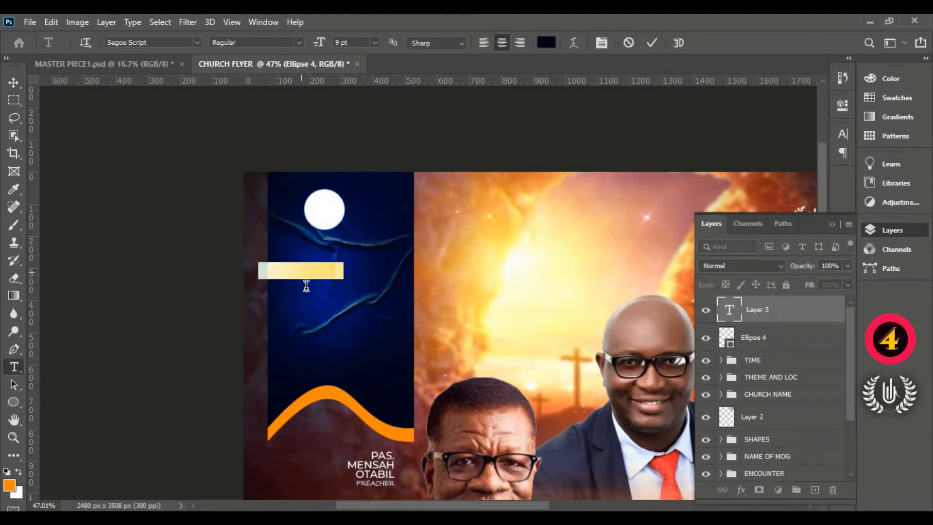
{"action": "left_click_drag", "start_coordinate": [305, 322], "coordinate": [345, 309]}
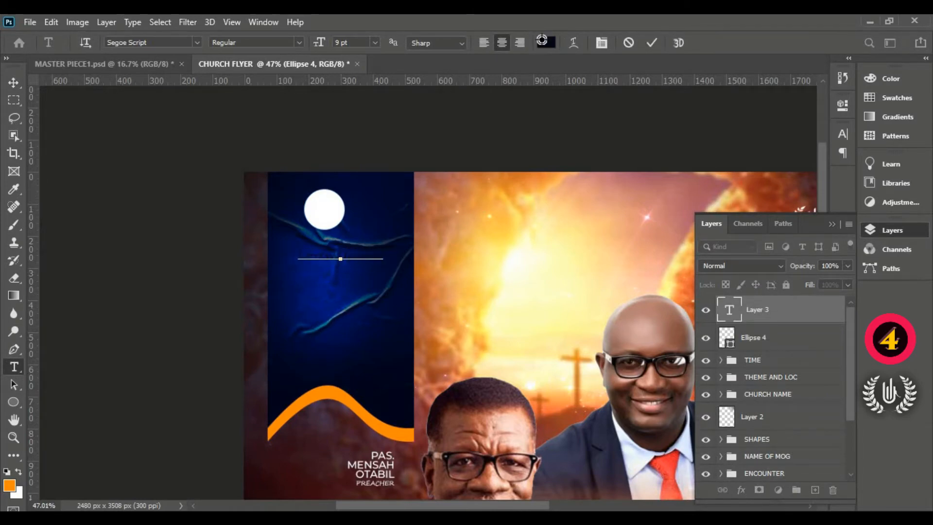
{"action": "left_click", "coordinate": [546, 43]}
{"action": "type", "text": "ffffff"}
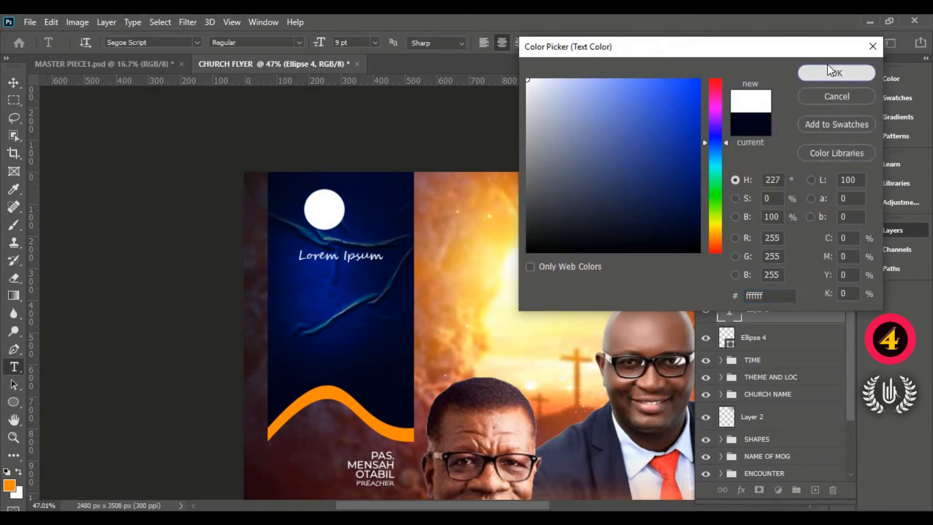
{"action": "left_click", "coordinate": [828, 71]}
{"action": "left_click", "coordinate": [198, 41]}
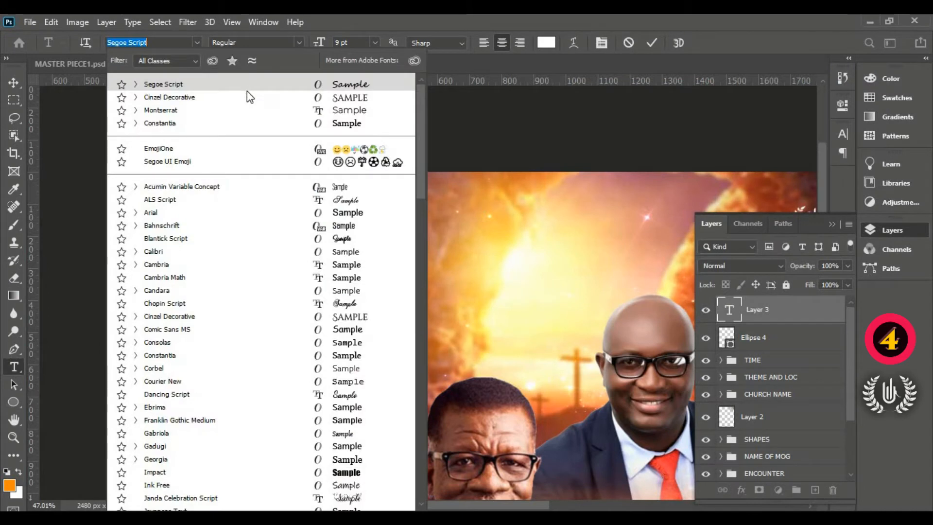
{"action": "left_click", "coordinate": [254, 113]}
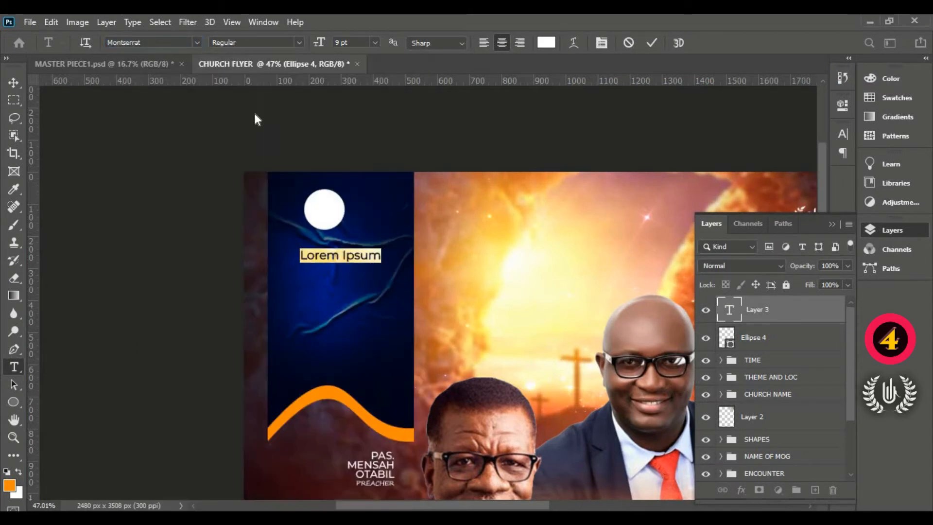
{"action": "left_click", "coordinate": [296, 39]}
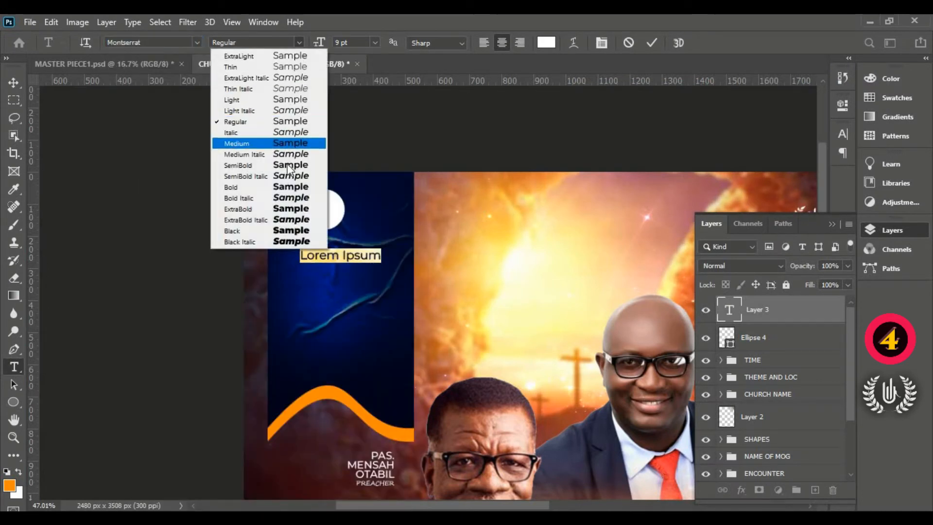
{"action": "left_click", "coordinate": [292, 209]}
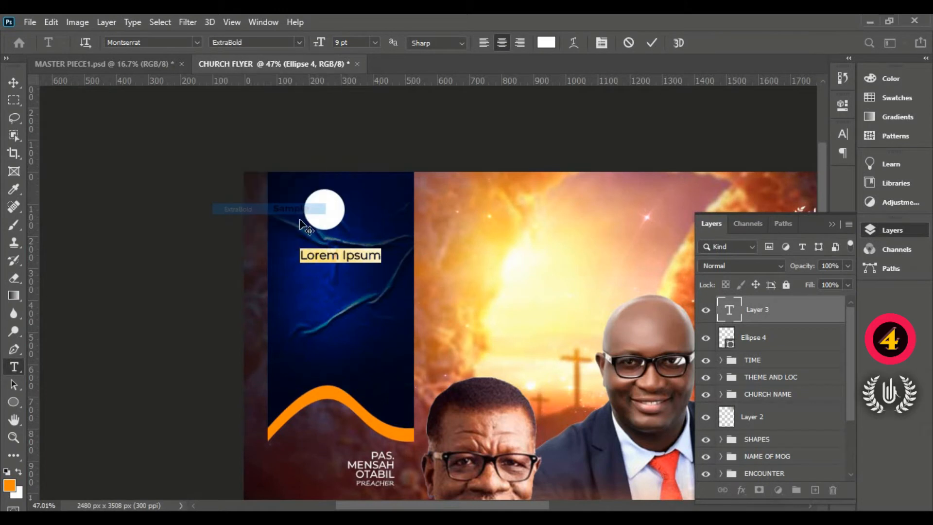
- Enter the date as three lines reading 20TH, 30TH and SEPT. in the banner's text layer
{"action": "type", "text": "20"}
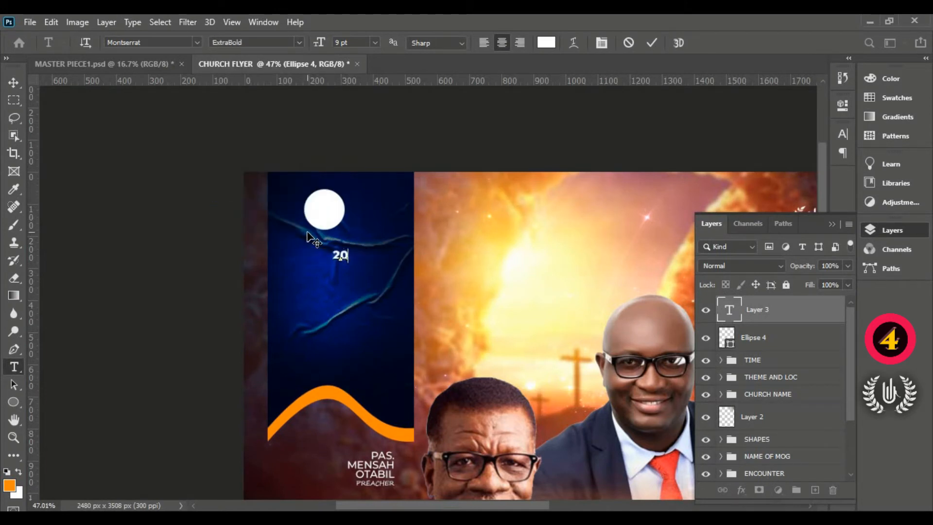
{"action": "type", "text": "TH "}
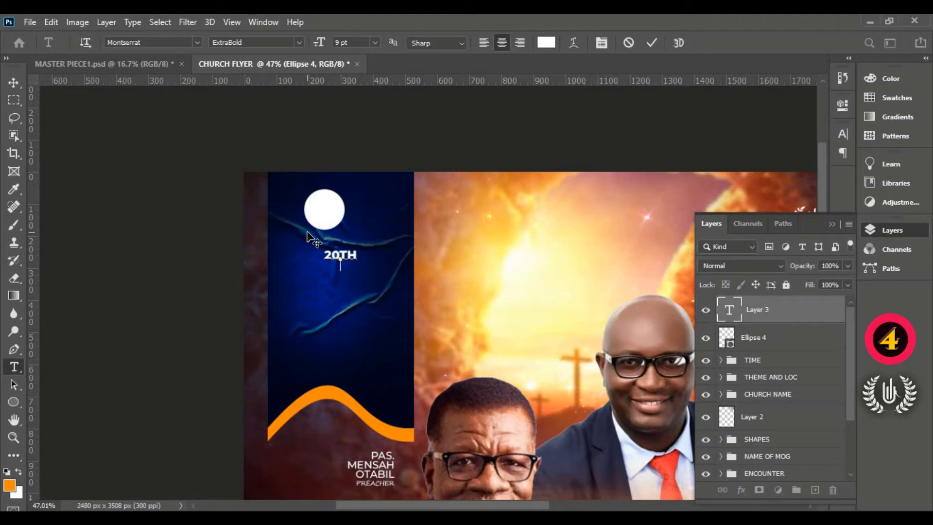
{"action": "type", "text": "30"}
{"action": "type", "text": "TH "}
{"action": "type", "text": "SEP"}
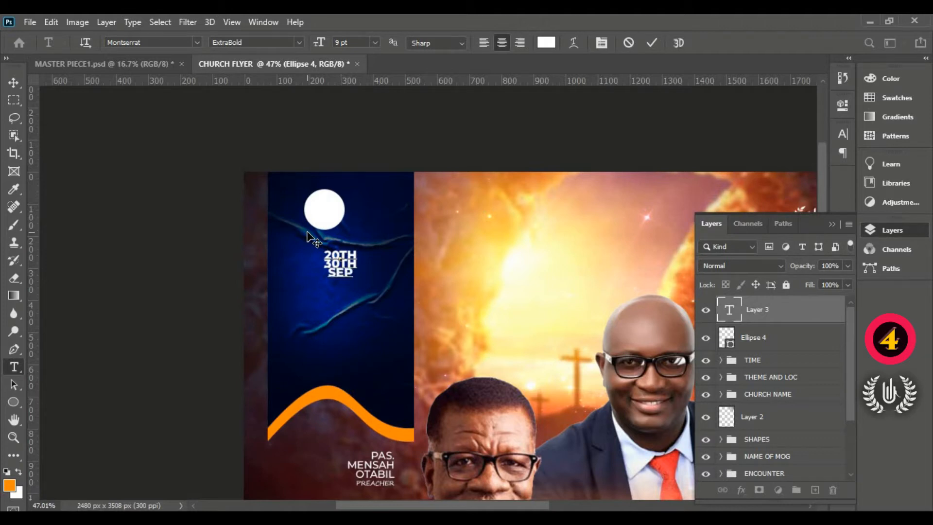
{"action": "type", "text": "T."}
{"action": "key", "text": "ctrl+Return"}
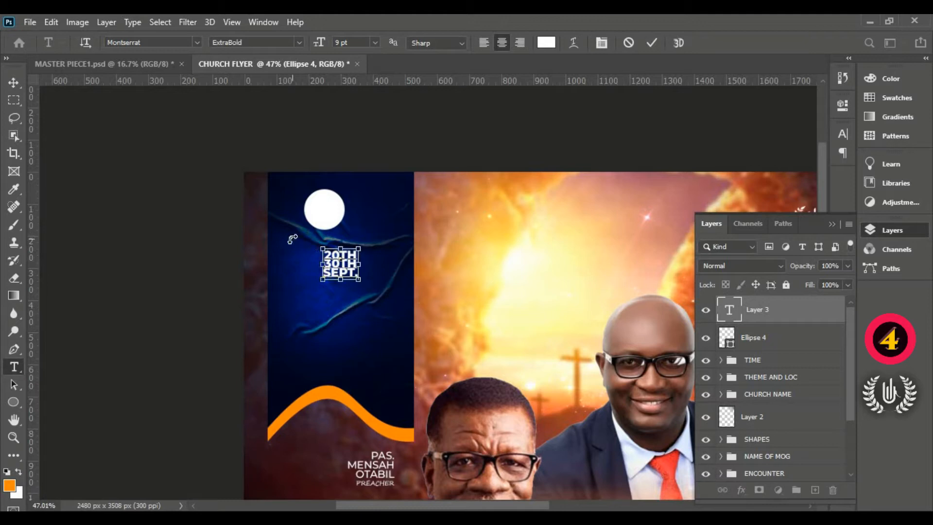
- Set the leading of the whole three-line date text to 10 pt
{"action": "key", "text": "ctrl+a"}
{"action": "key", "text": "ctrl+t"}
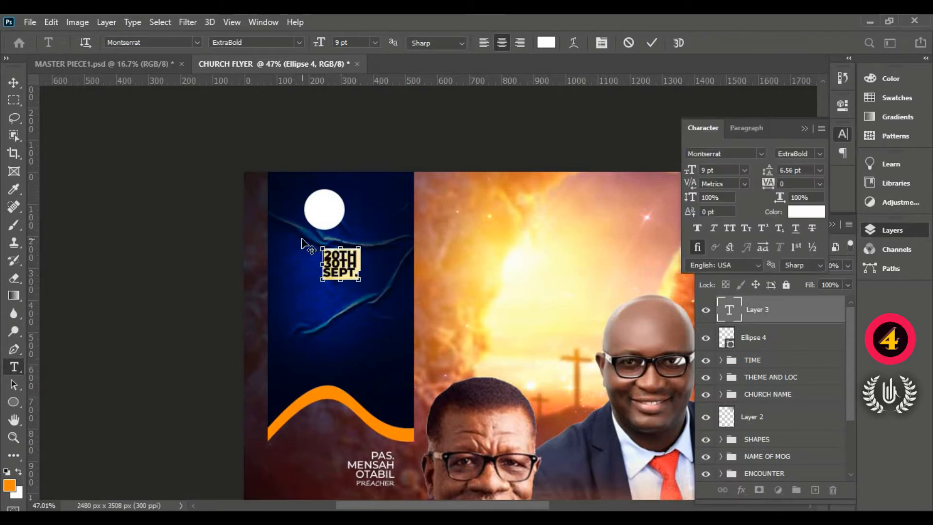
{"action": "left_click_drag", "start_coordinate": [769, 171], "coordinate": [776, 173]}
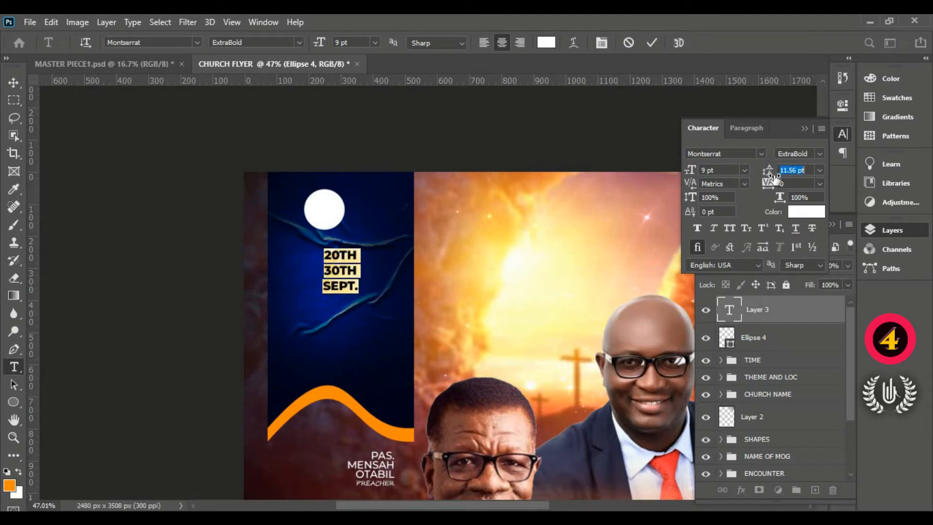
{"action": "left_click", "coordinate": [796, 171]}
{"action": "left_click", "coordinate": [760, 174]}
{"action": "type", "text": "1"}
{"action": "key", "text": "Return"}
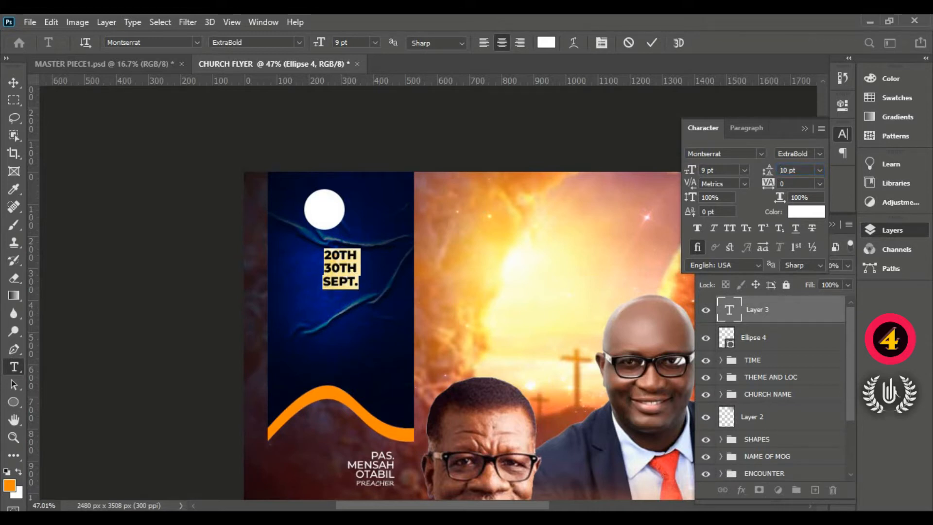
{"action": "left_click", "coordinate": [652, 43]}
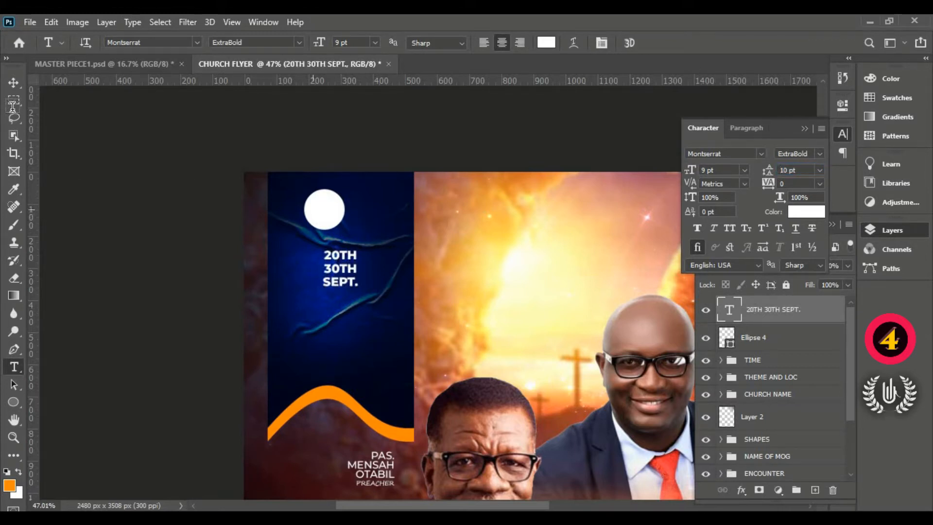
- Scale the date text to about 219% and position it just beneath the white circle on the blue banner
{"action": "left_click", "coordinate": [14, 82]}
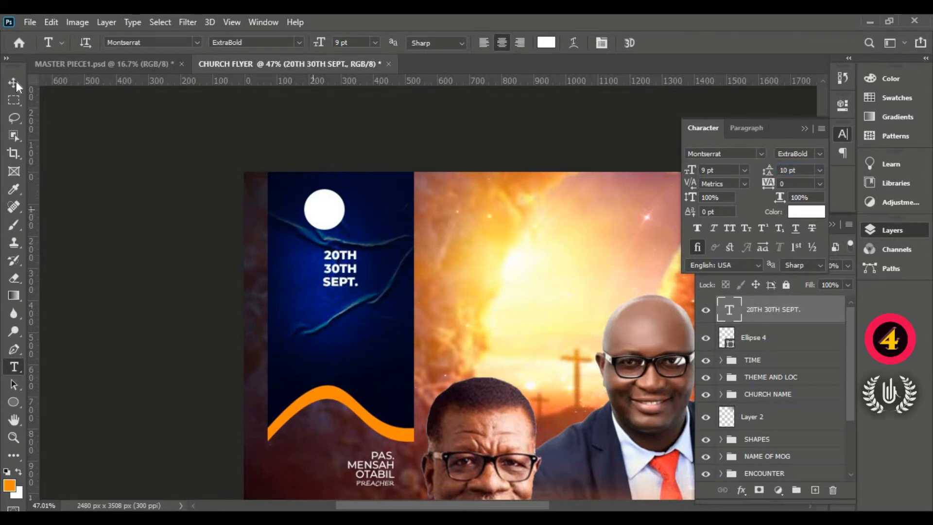
{"action": "left_click", "coordinate": [342, 286]}
{"action": "left_click_drag", "start_coordinate": [342, 287], "coordinate": [341, 331]}
{"action": "left_click_drag", "start_coordinate": [337, 270], "coordinate": [315, 264]}
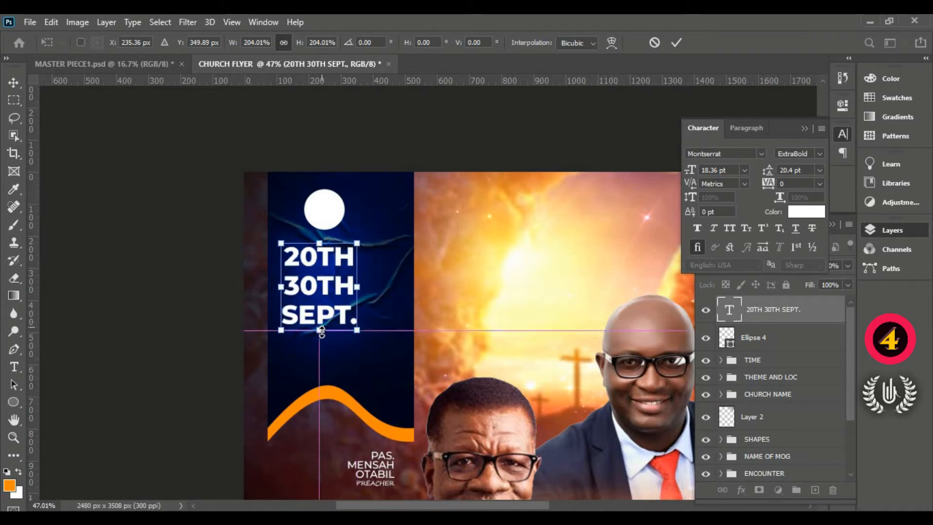
{"action": "left_click_drag", "start_coordinate": [319, 325], "coordinate": [359, 335]}
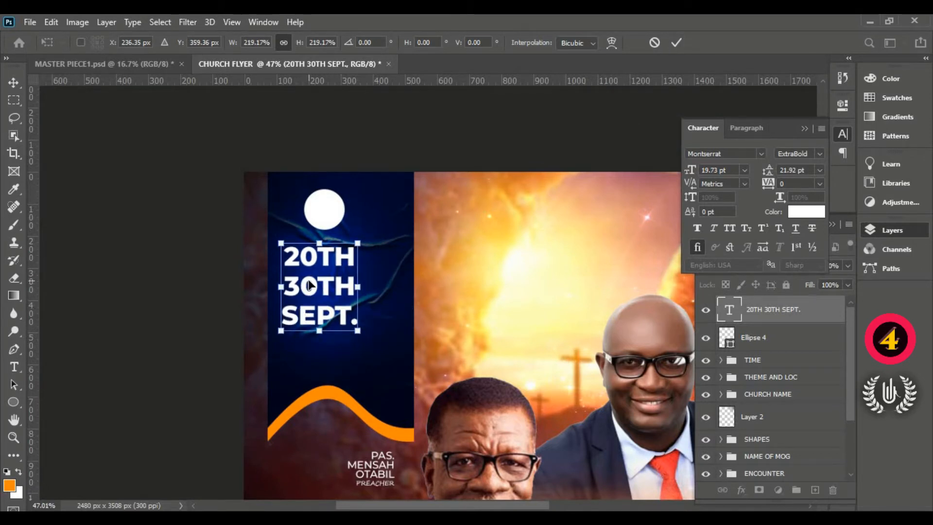
{"action": "left_click_drag", "start_coordinate": [310, 285], "coordinate": [311, 279]}
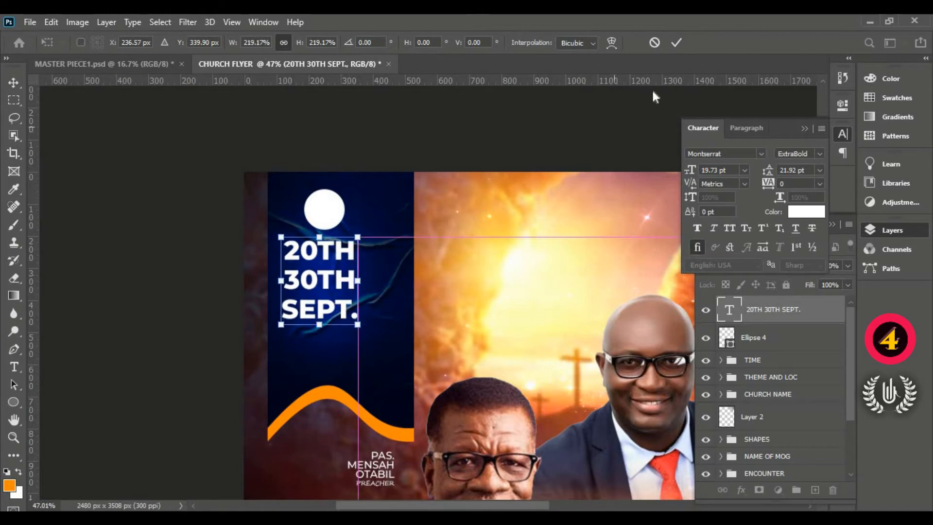
{"action": "left_click", "coordinate": [674, 47]}
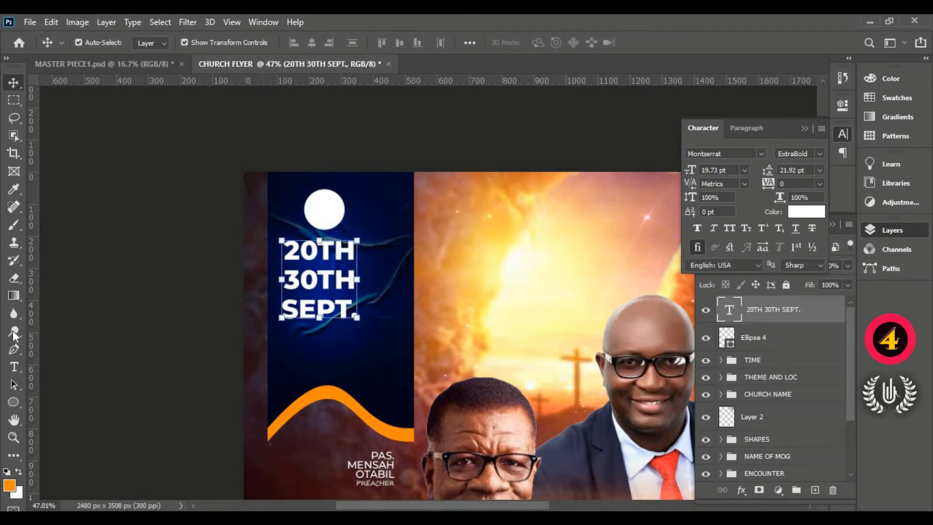
- Draw a rectangle of about 234 x 81 px on the blue banner directly below the SEPT. line
{"action": "left_click", "coordinate": [15, 402]}
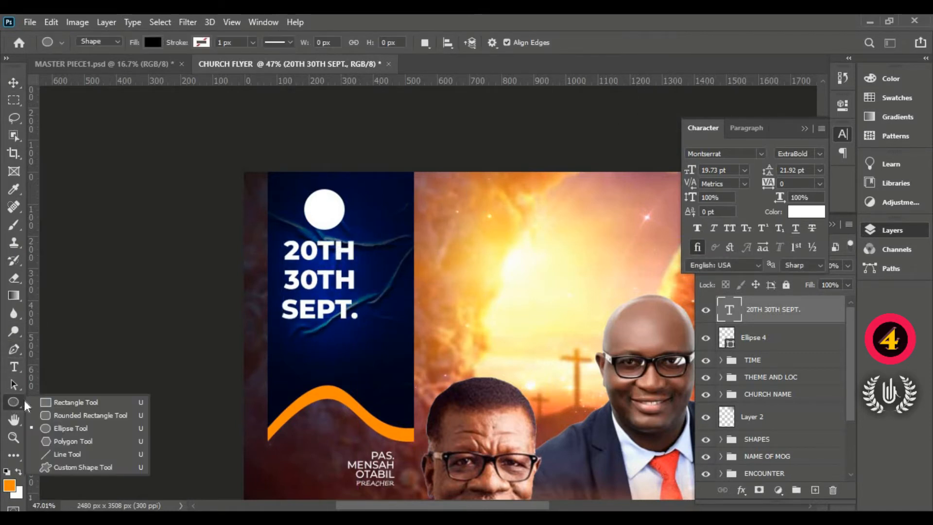
{"action": "left_click", "coordinate": [75, 402]}
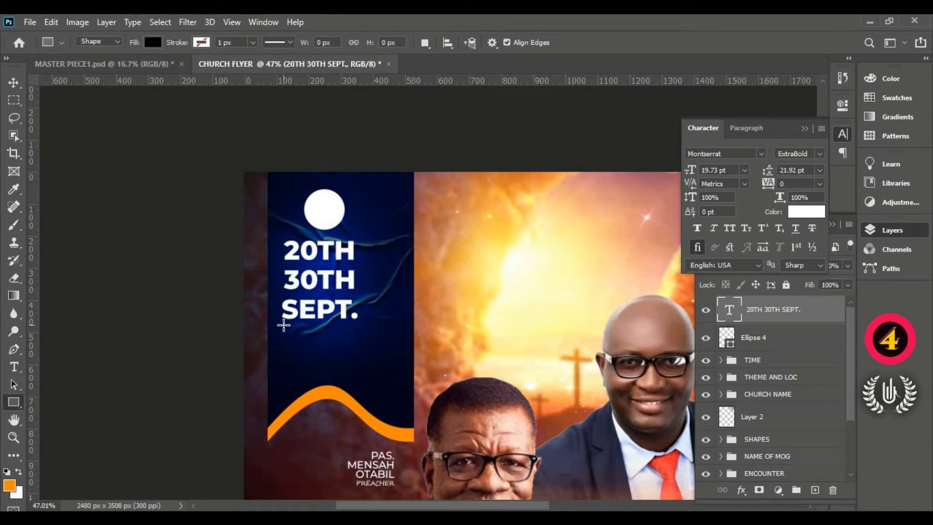
{"action": "left_click_drag", "start_coordinate": [281, 323], "coordinate": [356, 349]}
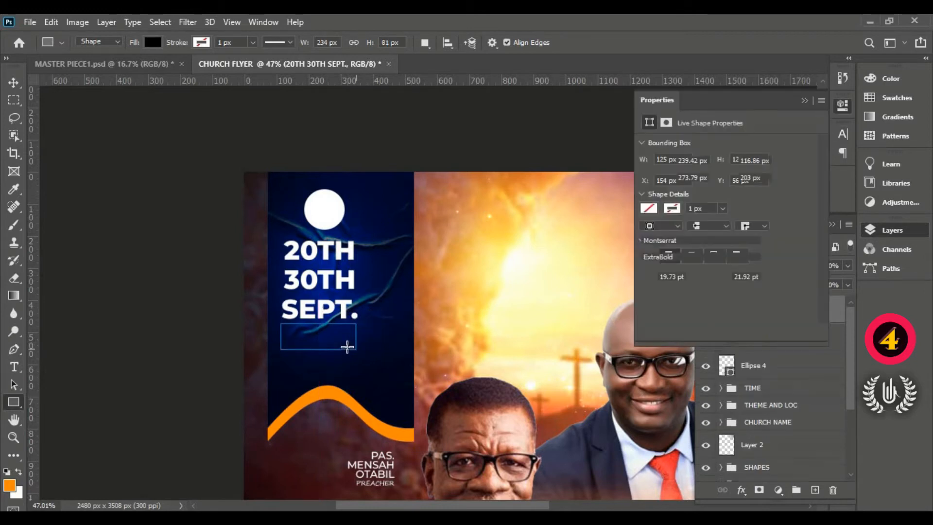
{"action": "left_click", "coordinate": [14, 82]}
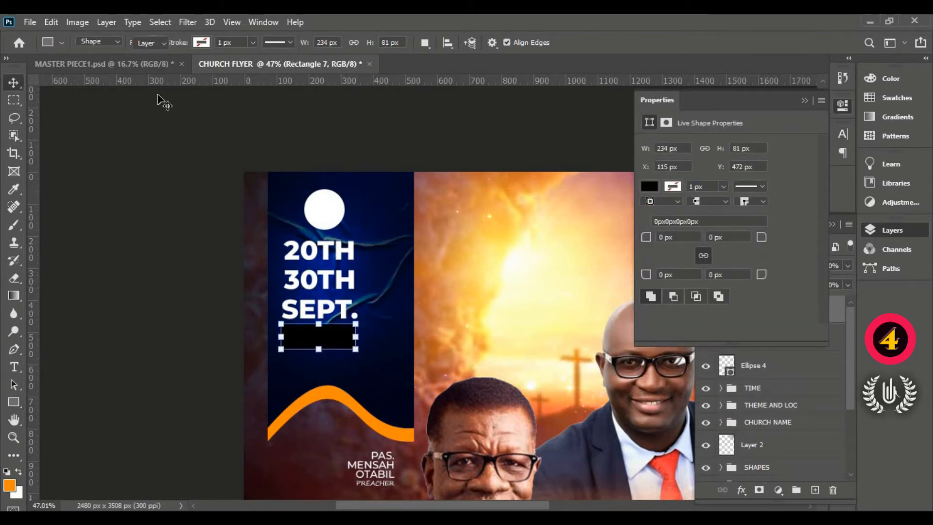
{"action": "left_click", "coordinate": [805, 101]}
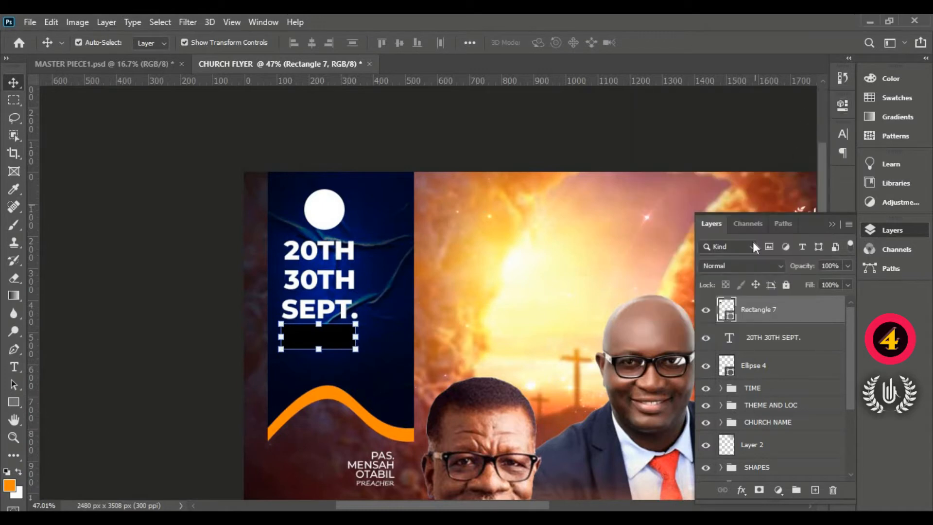
- Fill the new rectangle with the orange ff8a00 sampled from the banner's wavy stripe
{"action": "double_click", "coordinate": [729, 317]}
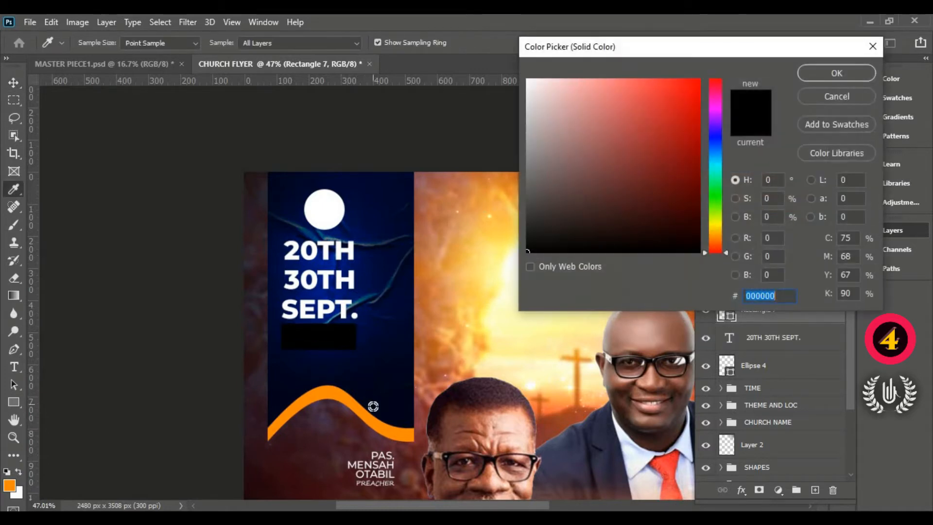
{"action": "left_click", "coordinate": [372, 422]}
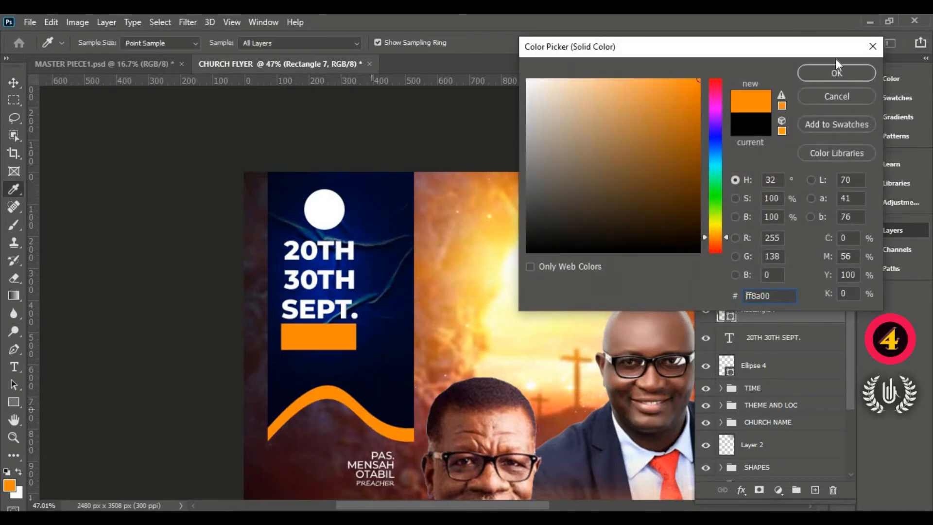
{"action": "left_click", "coordinate": [835, 71]}
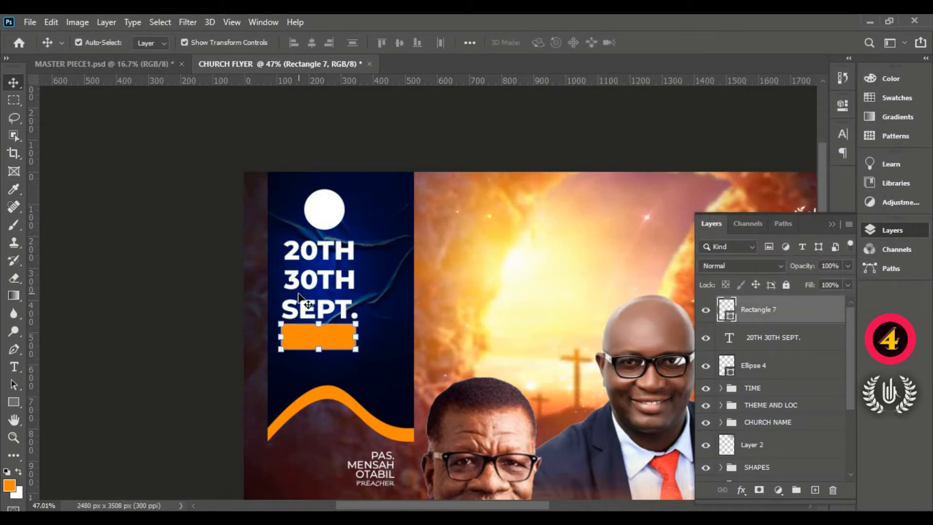
- Start a text layer just below the orange rectangle, set in Cinzel Decorative Black
{"action": "left_click", "coordinate": [13, 367]}
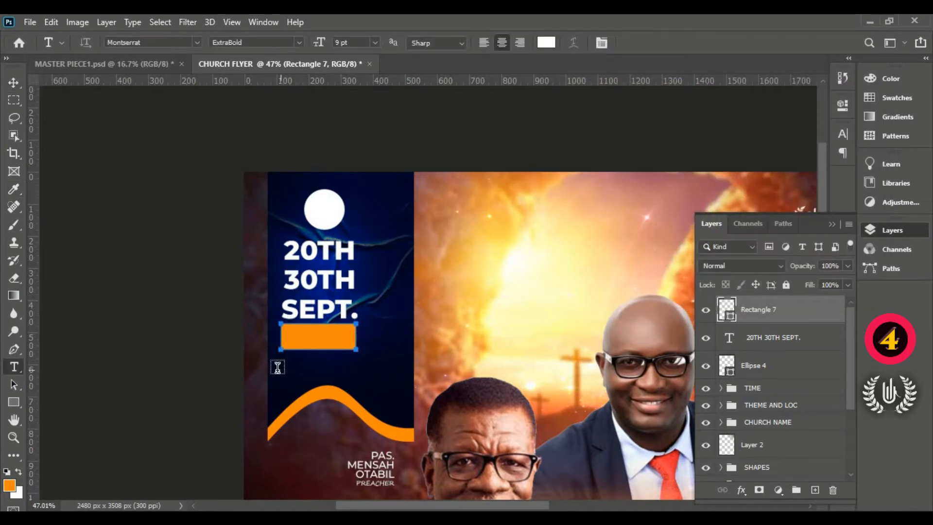
{"action": "left_click", "coordinate": [295, 373]}
{"action": "left_click_drag", "start_coordinate": [274, 395], "coordinate": [302, 386]}
{"action": "left_click", "coordinate": [197, 42]}
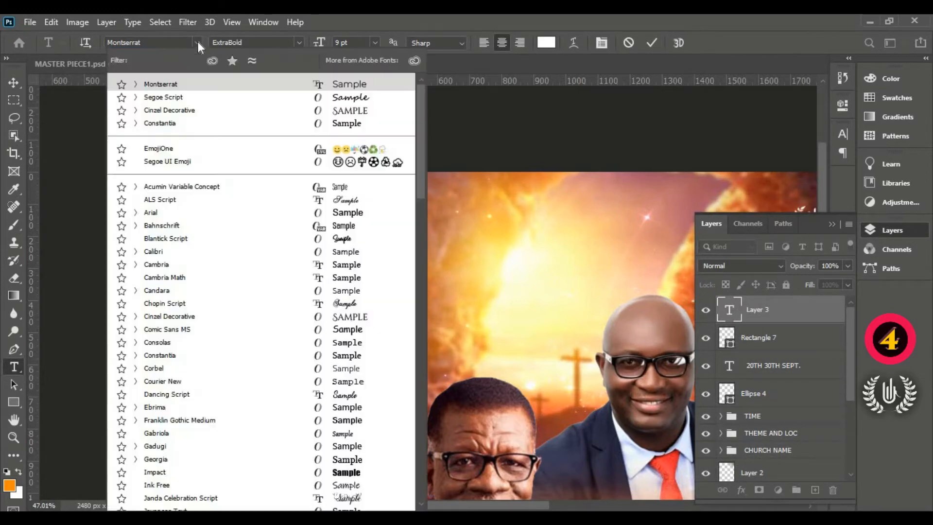
{"action": "left_click", "coordinate": [244, 108]}
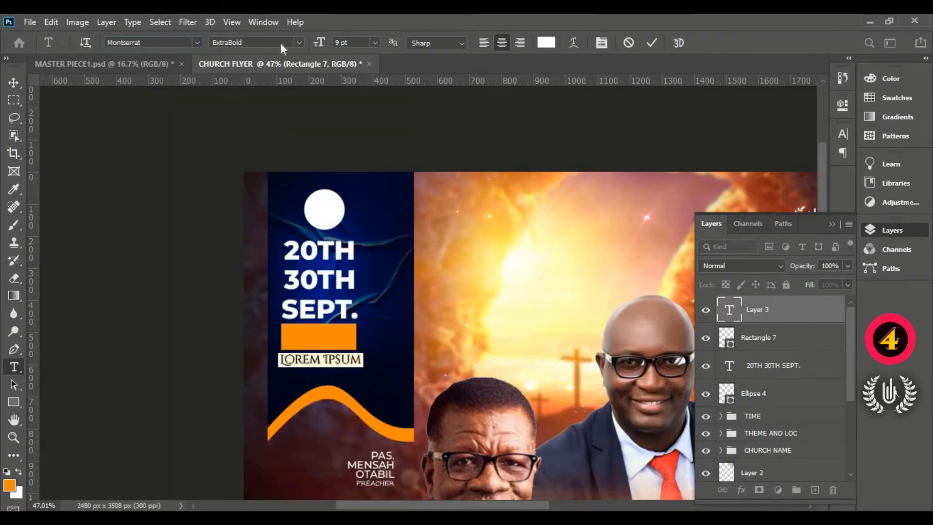
{"action": "left_click", "coordinate": [295, 42]}
{"action": "left_click", "coordinate": [299, 79]}
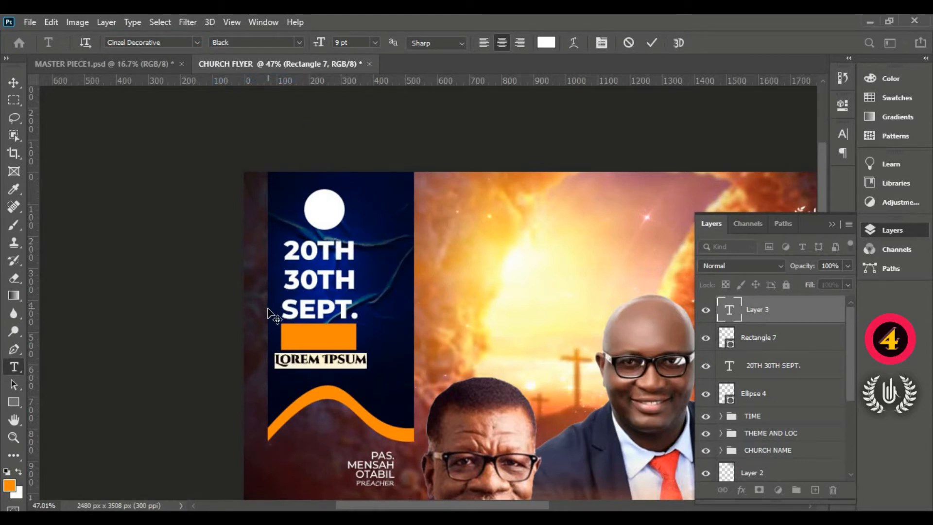
- Enter FRIDAY as the text below the orange rectangle
{"action": "type", "text": "FR"}
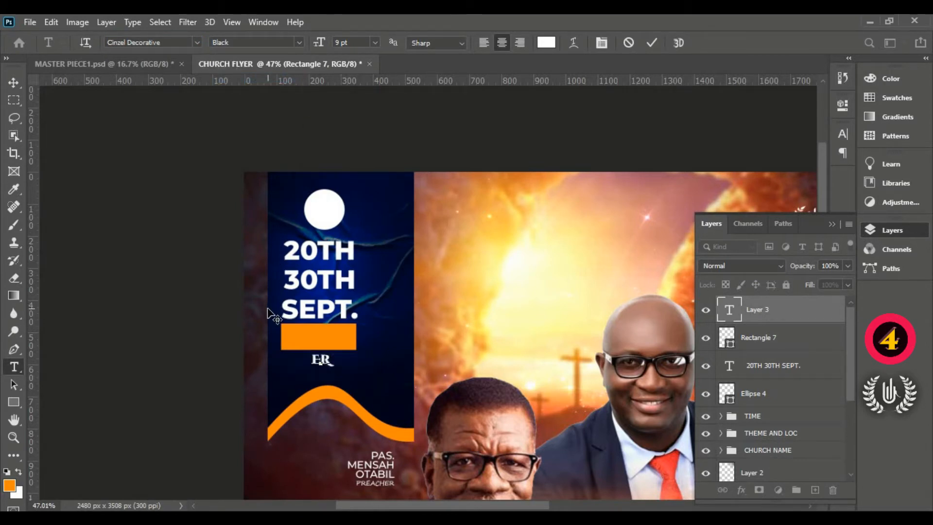
{"action": "type", "text": "IDAY"}
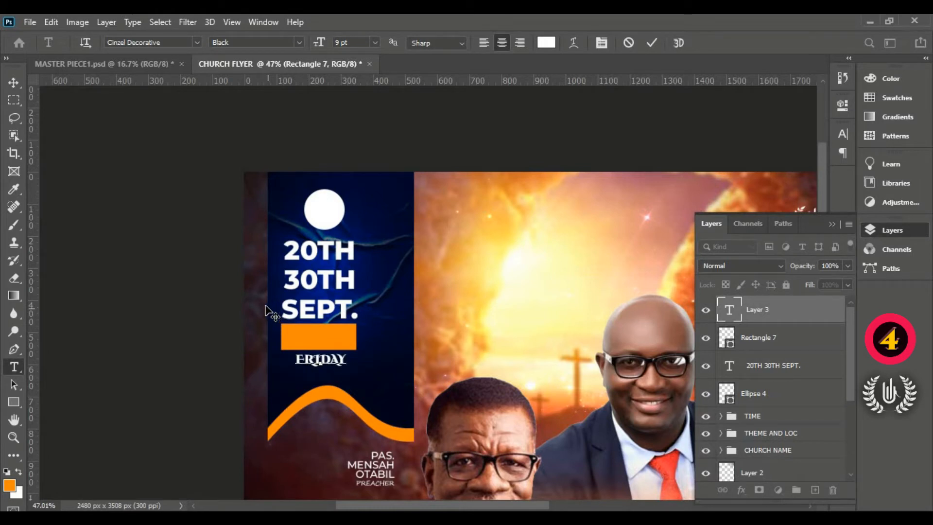
{"action": "left_click", "coordinate": [653, 44]}
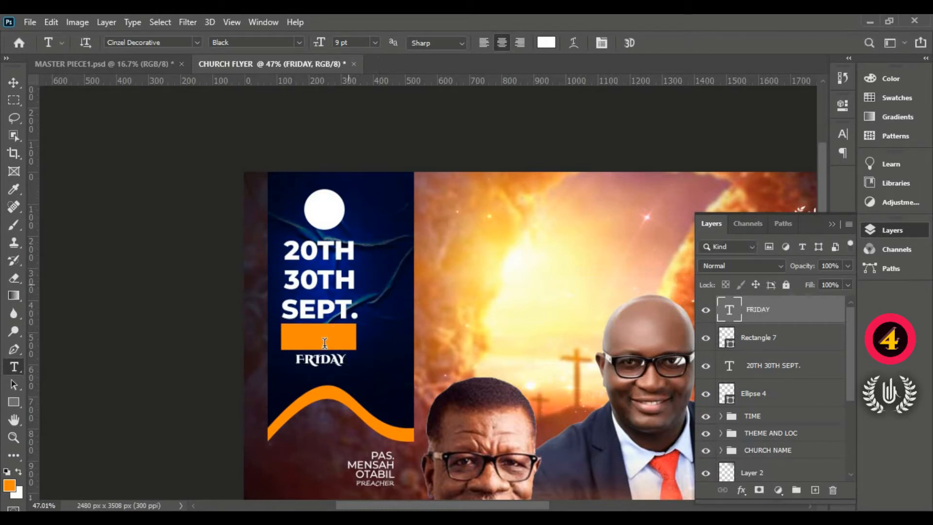
- Scale the FRIDAY text to about 147% beneath the orange rectangle and enlarge it slightly more to match the SEPT. line's width
{"action": "left_click", "coordinate": [14, 84]}
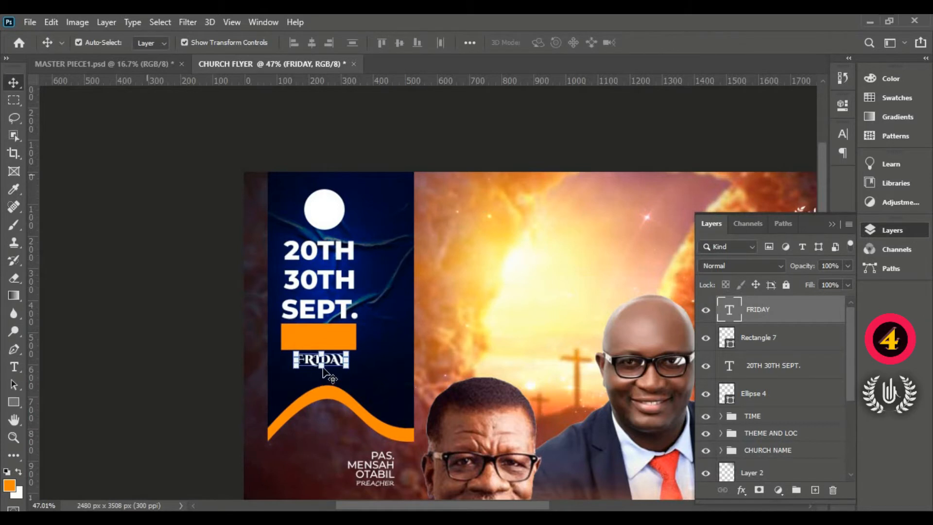
{"action": "key", "text": "ctrl+t"}
{"action": "left_click_drag", "start_coordinate": [323, 369], "coordinate": [349, 359]}
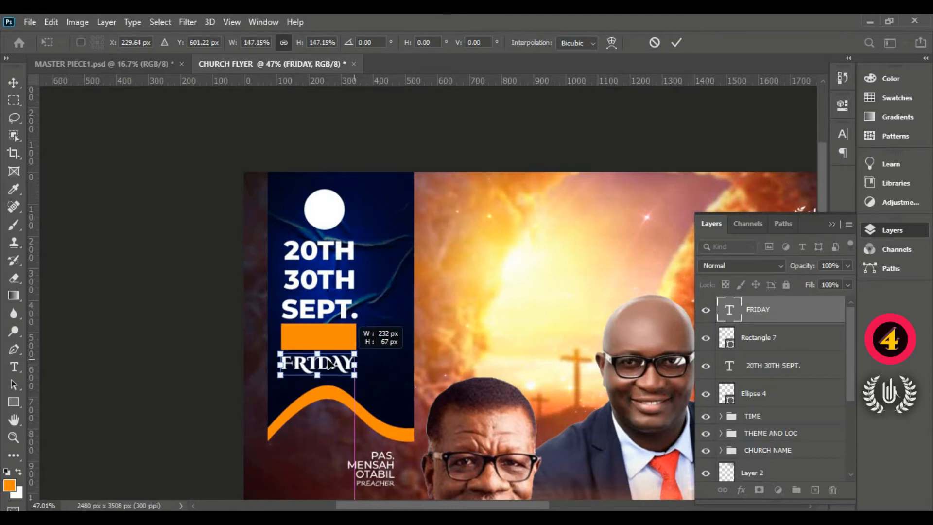
{"action": "left_click", "coordinate": [673, 42]}
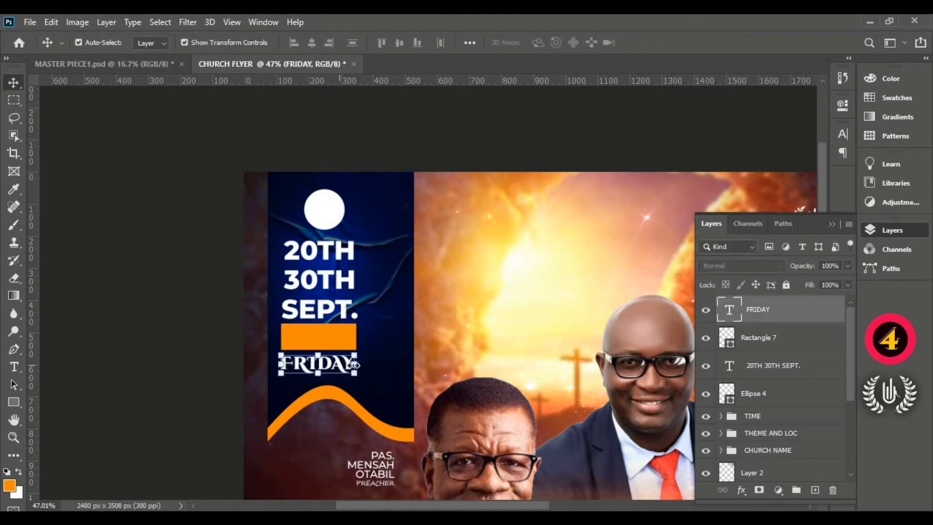
{"action": "left_click_drag", "start_coordinate": [356, 374], "coordinate": [358, 380]}
{"action": "left_click", "coordinate": [673, 43]}
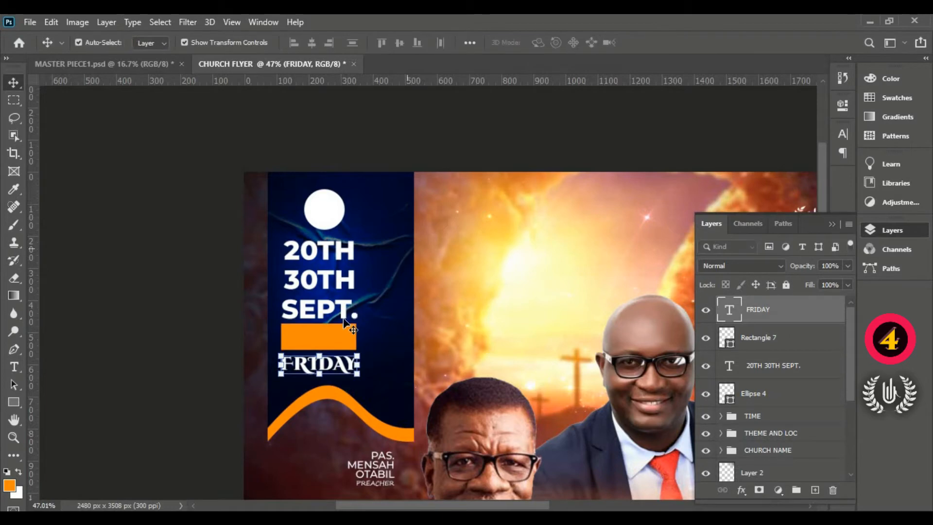
- Move the FRIDAY text slightly up, closer to the orange rectangle
{"action": "scroll", "coordinate": [304, 381], "scroll_direction": "up", "scroll_amount": 1}
{"action": "scroll", "coordinate": [304, 380], "scroll_direction": "up", "scroll_amount": 7}
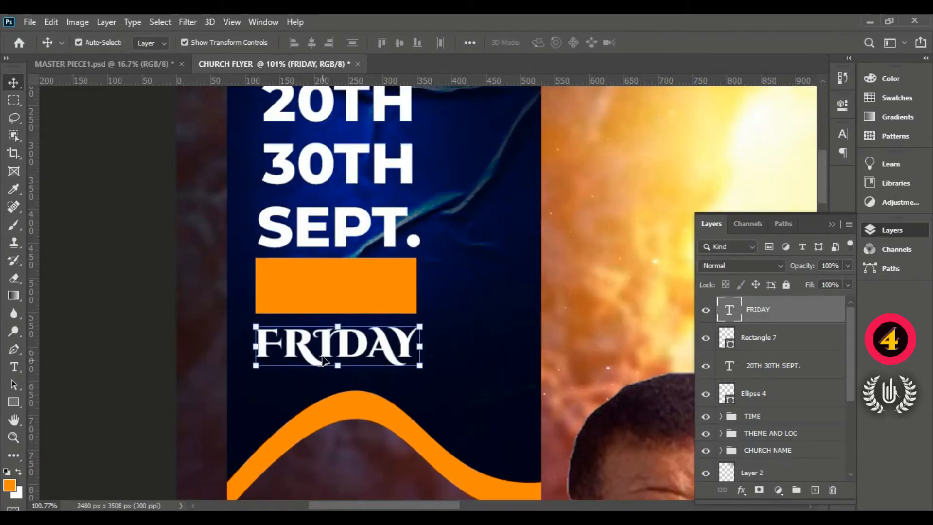
{"action": "left_click_drag", "start_coordinate": [324, 346], "coordinate": [326, 342]}
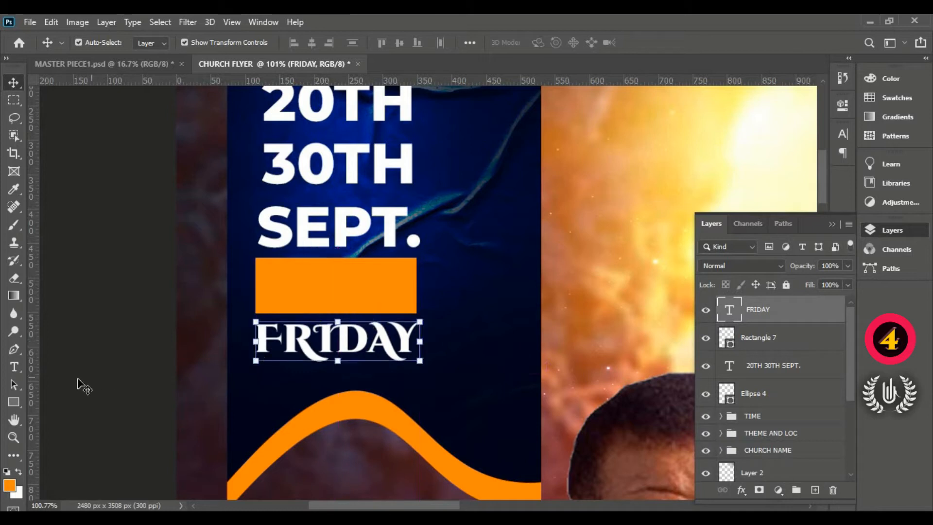
- Start another text layer between FRIDAY and the orange wave, using the Montserrat font
{"action": "left_click", "coordinate": [18, 365]}
{"action": "left_click", "coordinate": [267, 378]}
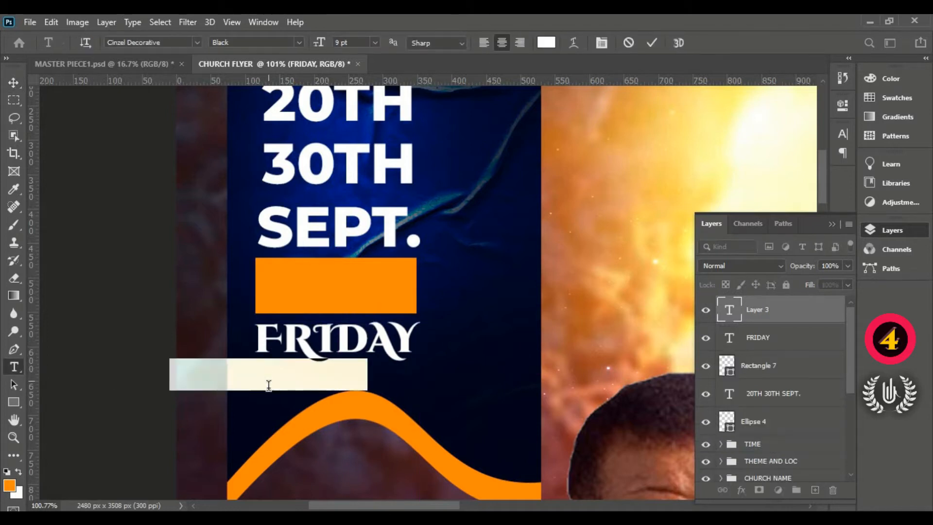
{"action": "left_click_drag", "start_coordinate": [248, 418], "coordinate": [316, 418]}
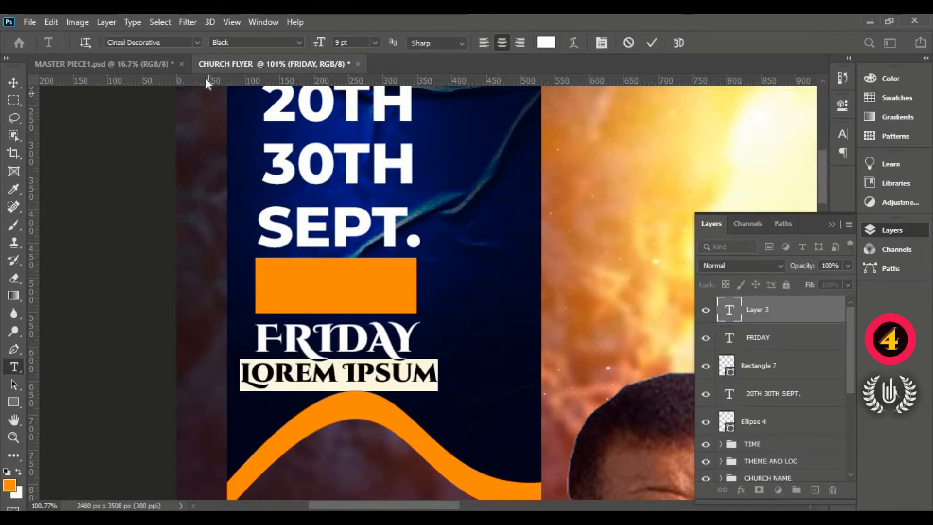
{"action": "left_click", "coordinate": [197, 42]}
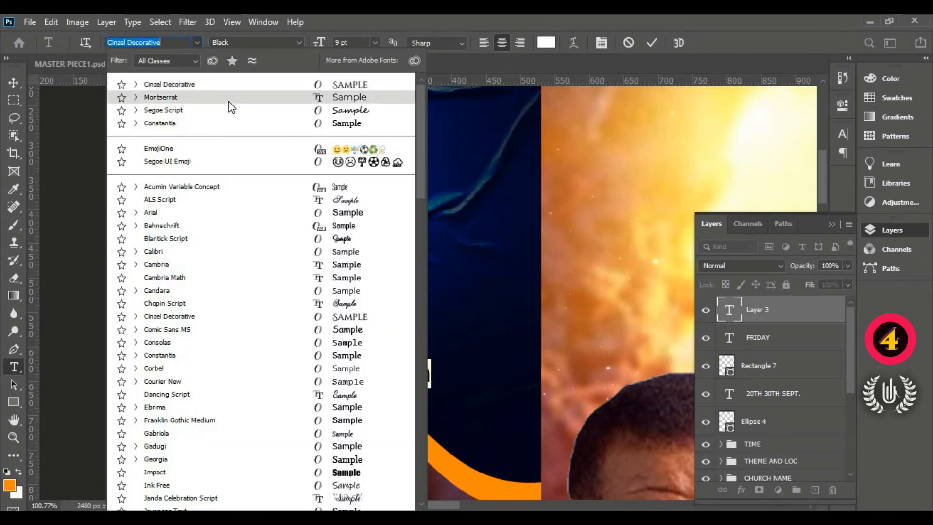
{"action": "left_click", "coordinate": [229, 100]}
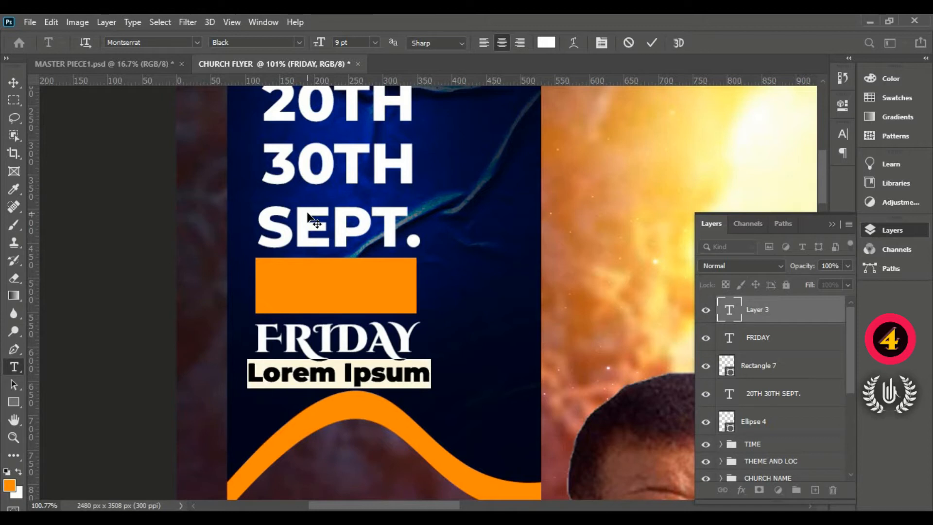
- Replace the placeholder text beneath FRIDAY with "Is an All Night"
{"action": "key", "text": "BackSpace"}
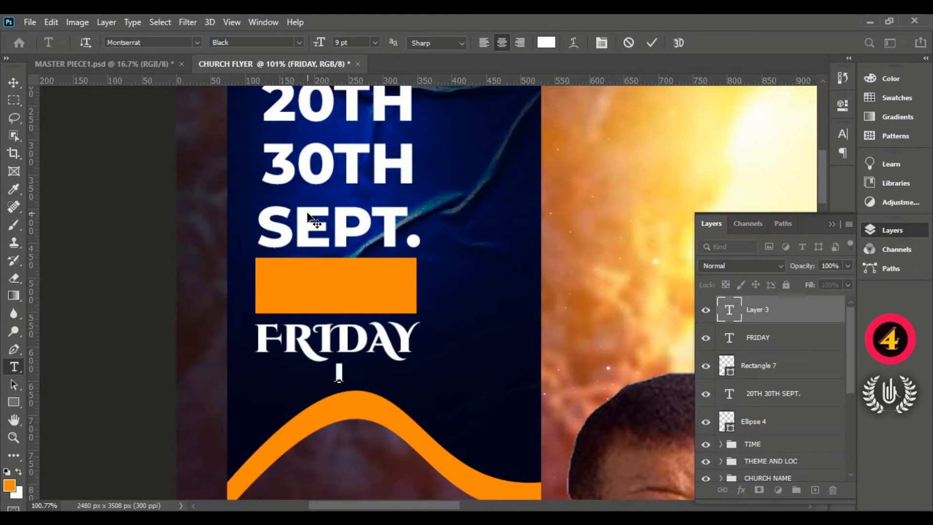
{"action": "type", "text": "Is an "}
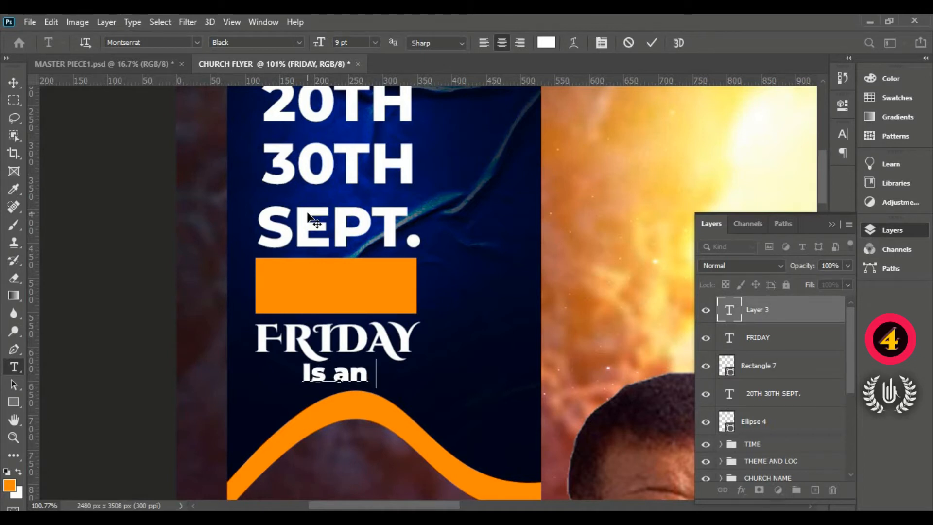
{"action": "type", "text": "All"}
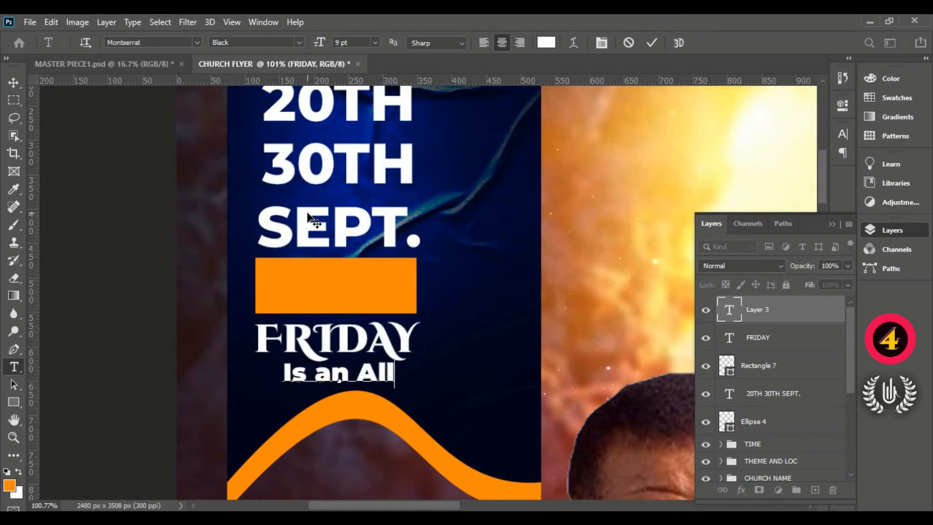
{"action": "type", "text": " Night"}
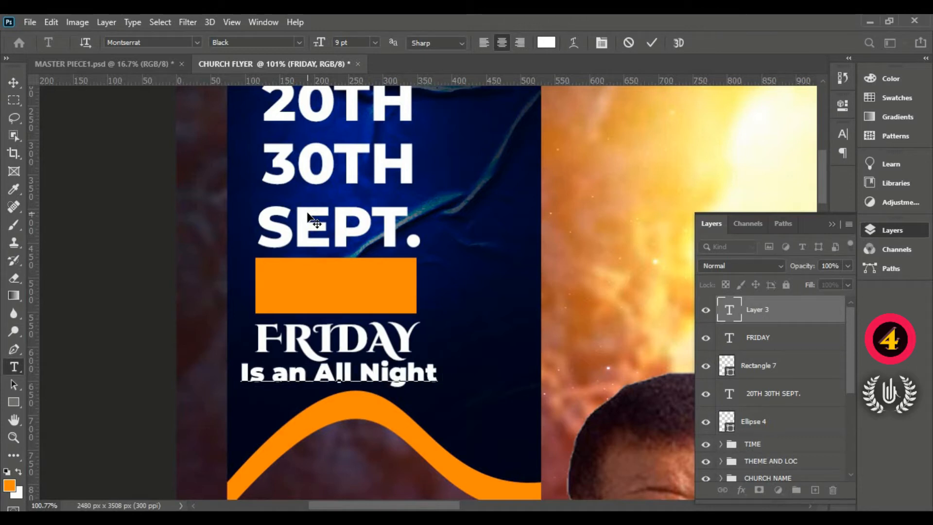
- Set the "Is an All Night" text's font style to Montserrat SemiBold Italic
{"action": "key", "text": "ctrl+a"}
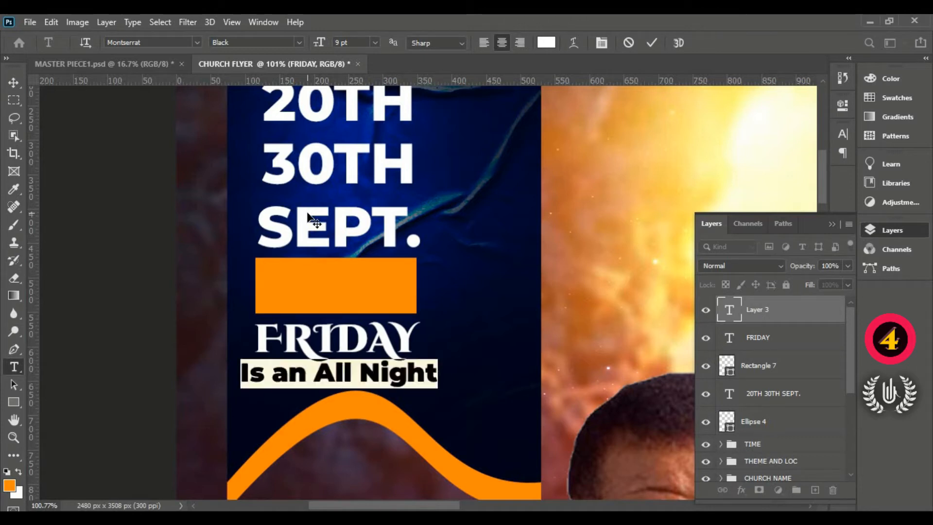
{"action": "left_click", "coordinate": [300, 42]}
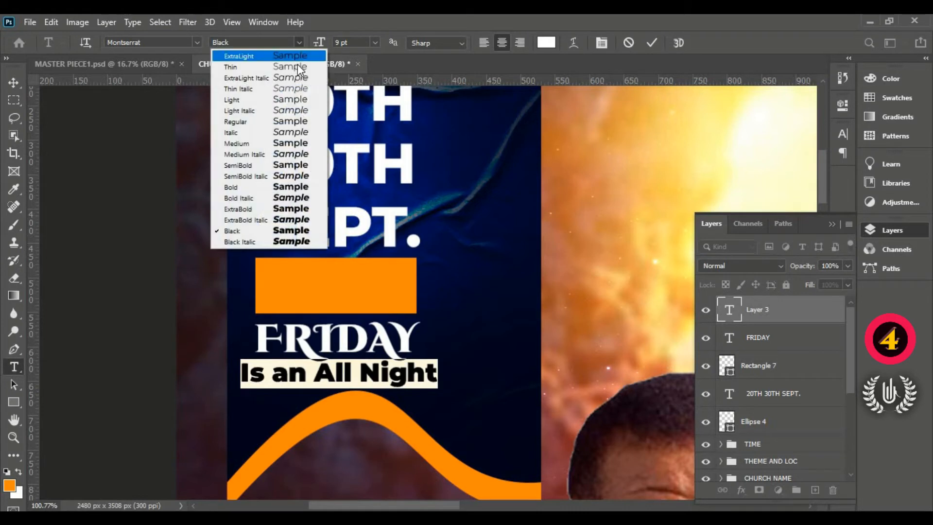
{"action": "left_click", "coordinate": [293, 154]}
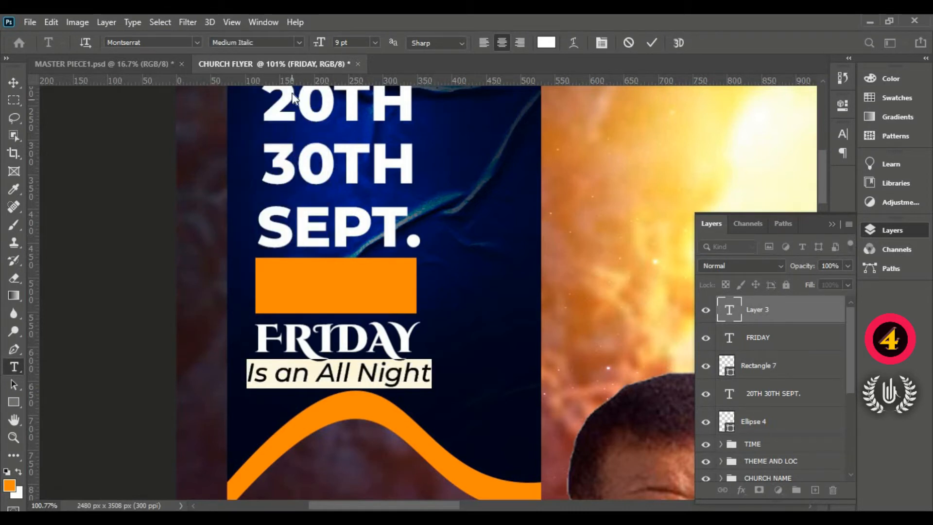
{"action": "left_click", "coordinate": [299, 44]}
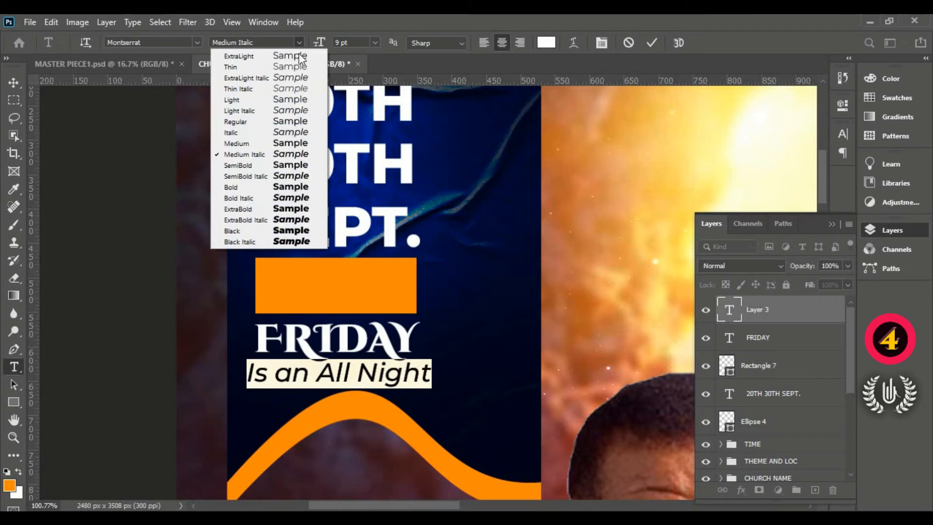
{"action": "left_click", "coordinate": [288, 175]}
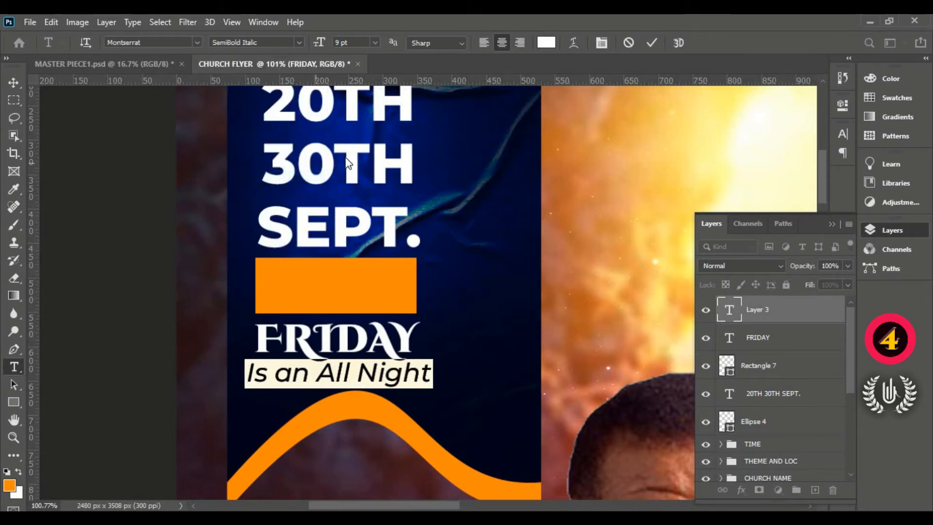
{"action": "left_click", "coordinate": [648, 42]}
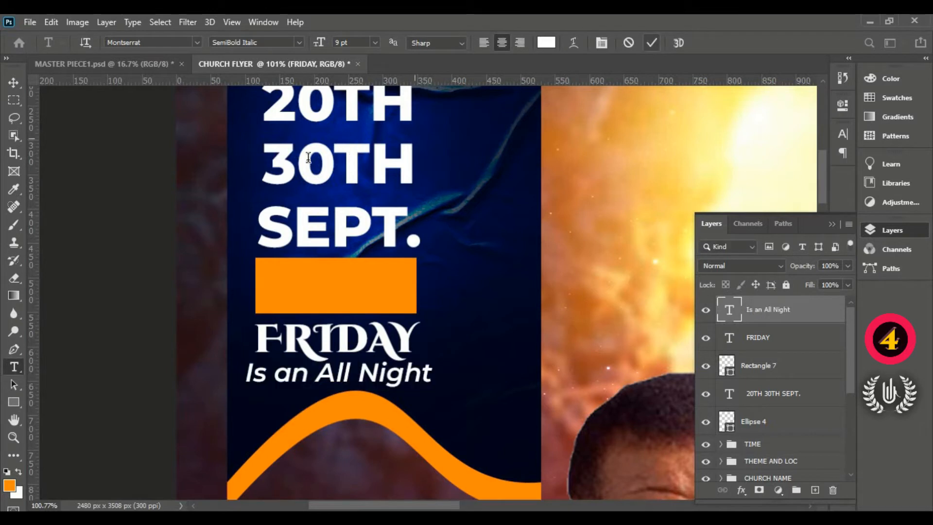
- Scale the "Is an All Night" text to about 55% and align its start with the beginning of FRIDAY
{"action": "left_click", "coordinate": [14, 82]}
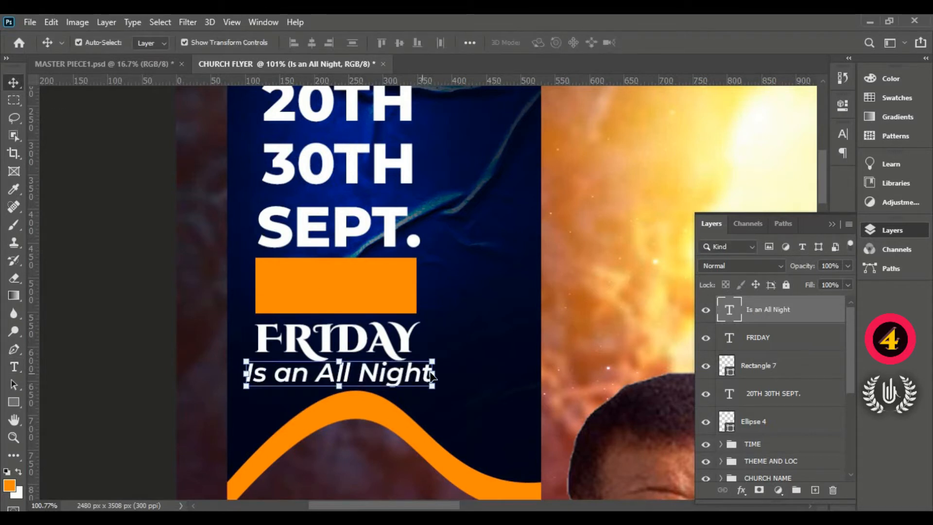
{"action": "left_click_drag", "start_coordinate": [431, 372], "coordinate": [325, 375]}
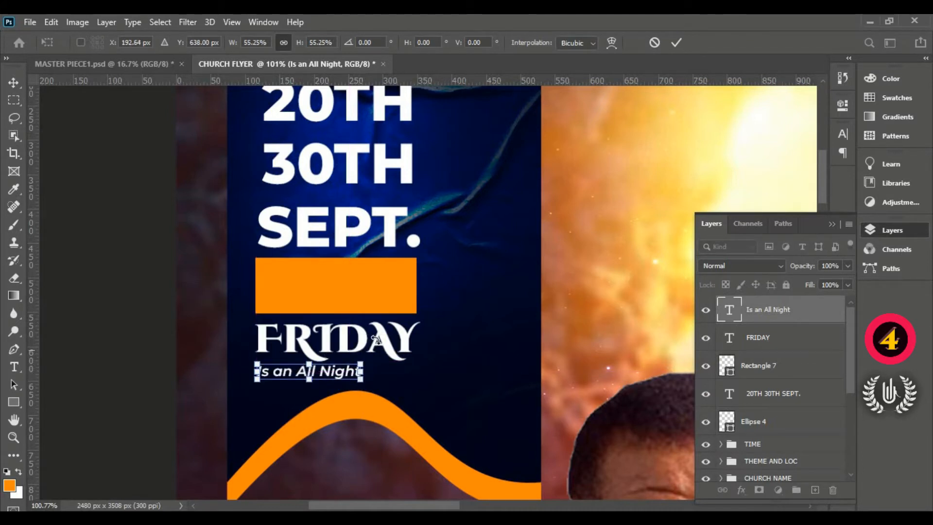
{"action": "left_click", "coordinate": [676, 42]}
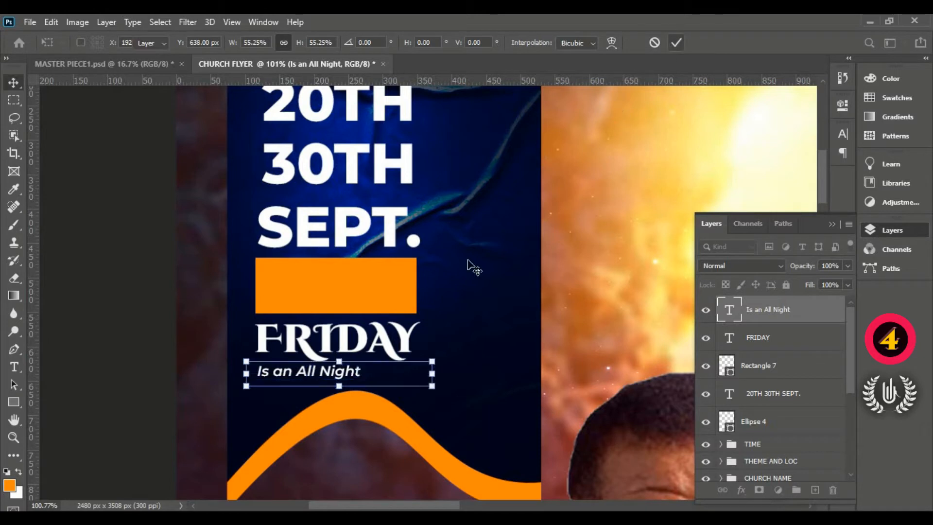
- Draw a small rectangle about 69 by 13 px just after the "Is an All Night" text
{"action": "left_click", "coordinate": [13, 401]}
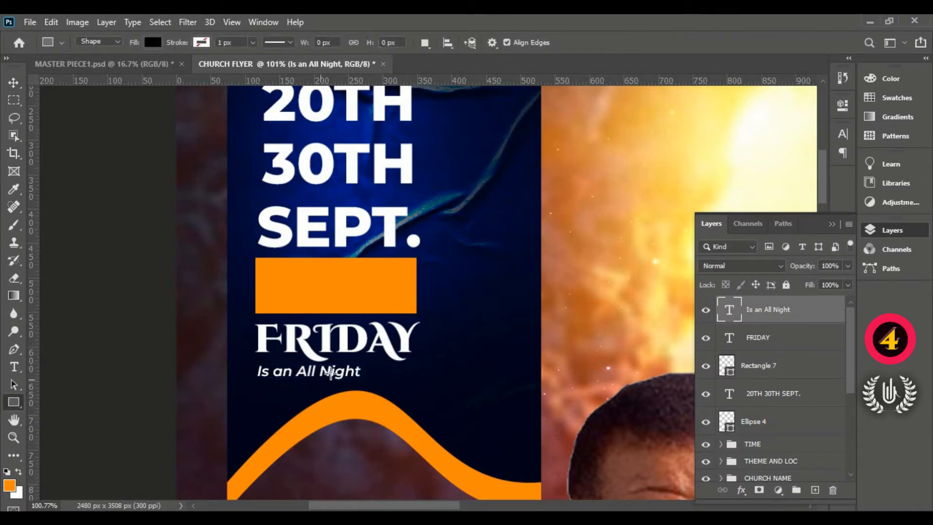
{"action": "left_click_drag", "start_coordinate": [366, 364], "coordinate": [411, 372]}
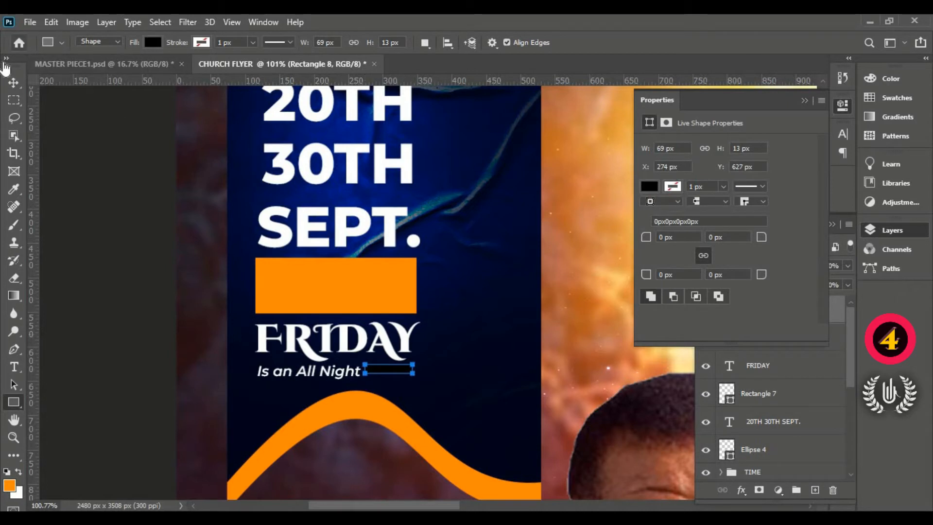
{"action": "key", "text": "v"}
{"action": "left_click", "coordinate": [805, 103]}
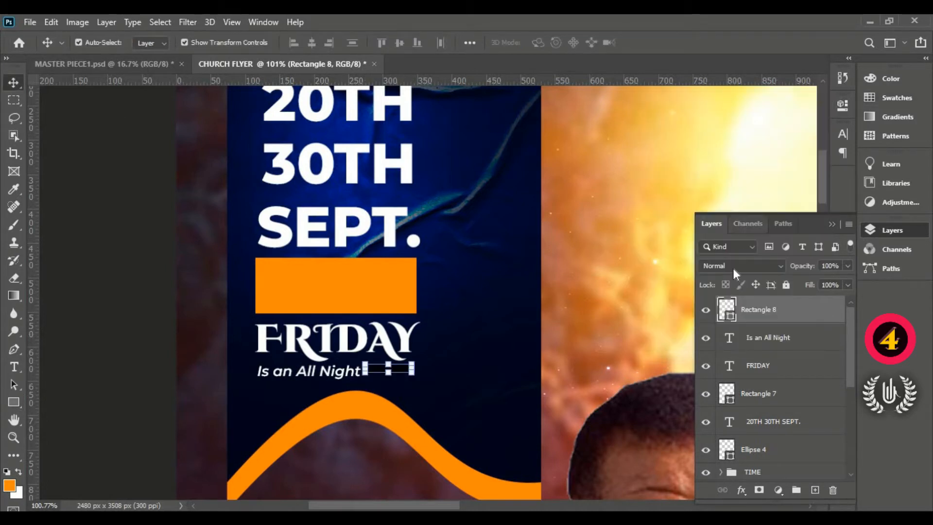
- Fill the small rectangle with orange ff8a00, sampled from the large orange rectangle
{"action": "double_click", "coordinate": [731, 318]}
{"action": "left_click", "coordinate": [377, 290]}
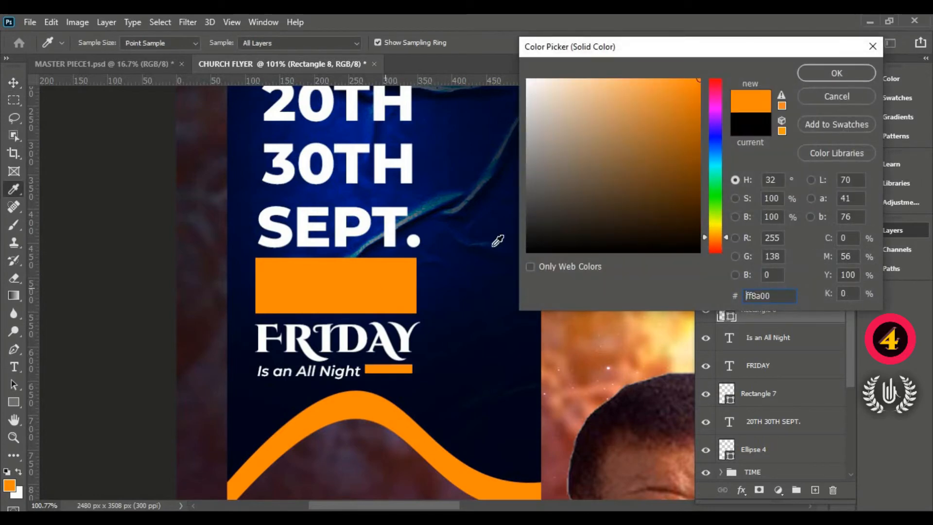
{"action": "left_click", "coordinate": [836, 73]}
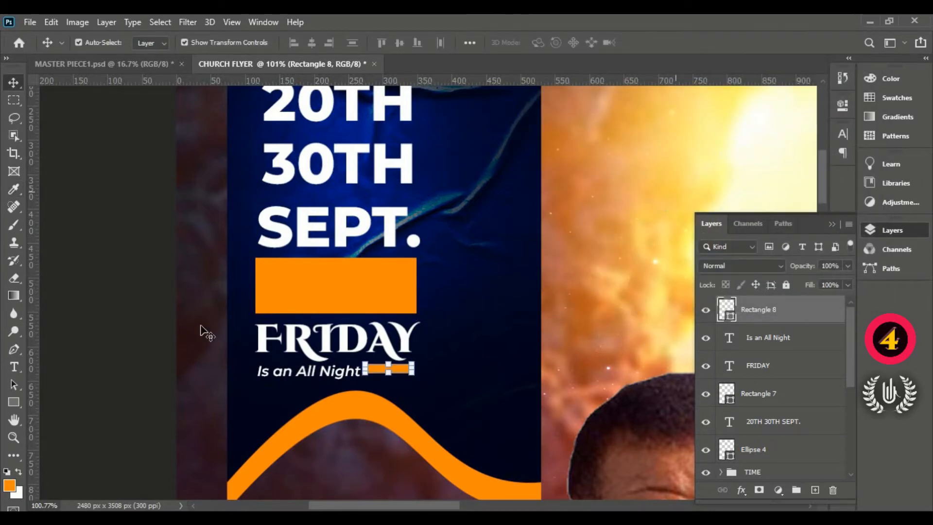
- Shift the small orange bar slightly down so it lines up with the "Is an All Night" text
{"action": "left_click", "coordinate": [157, 327]}
{"action": "left_click", "coordinate": [403, 372]}
{"action": "left_click_drag", "start_coordinate": [403, 373], "coordinate": [406, 378]}
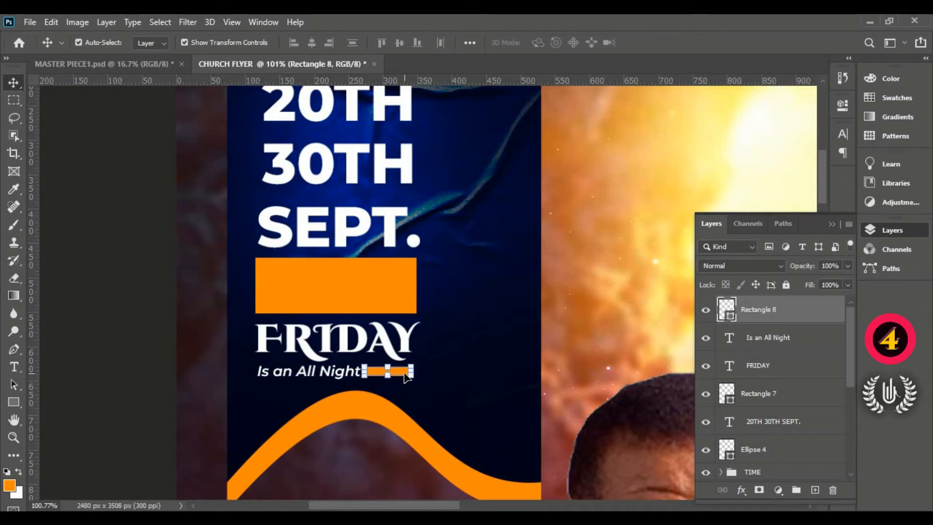
{"action": "left_click", "coordinate": [104, 326]}
- Move the white circle above the 20TH line slightly to the left
{"action": "scroll", "coordinate": [432, 357], "scroll_direction": "up", "scroll_amount": 2}
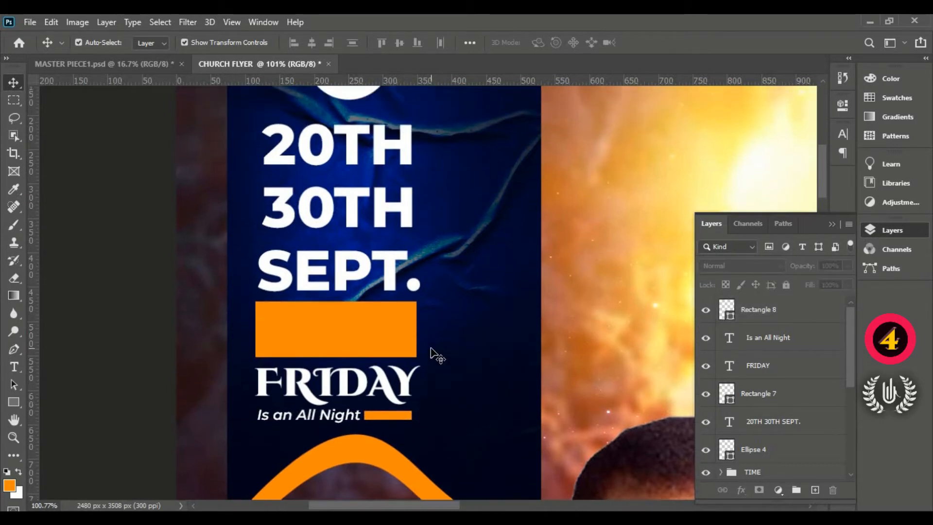
{"action": "scroll", "coordinate": [402, 354], "scroll_direction": "up", "scroll_amount": 5}
{"action": "left_click", "coordinate": [348, 170]}
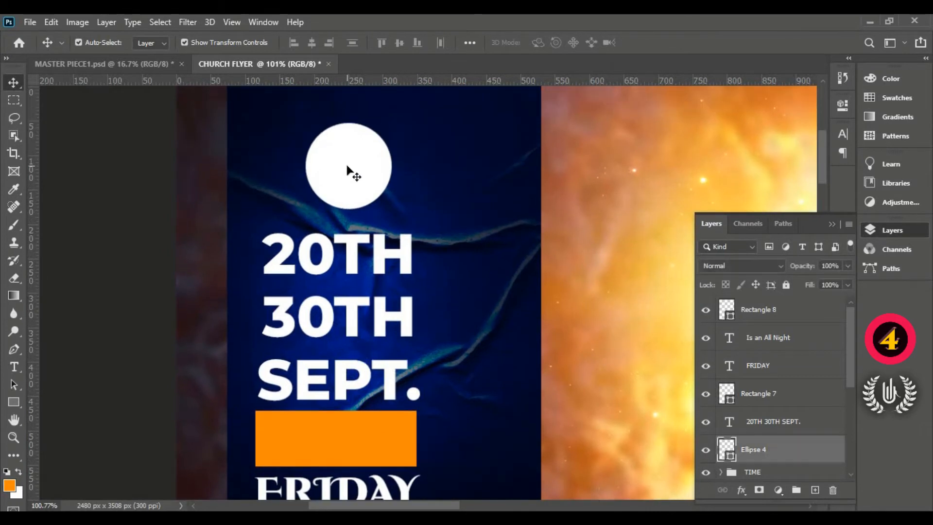
{"action": "mouse_move", "coordinate": [351, 176]}
{"action": "left_mouse_down"}
{"action": "mouse_move", "coordinate": [322, 181]}
{"action": "mouse_move", "coordinate": [338, 184]}
{"action": "left_mouse_up"}
{"action": "scroll", "coordinate": [406, 246], "scroll_direction": "down", "scroll_amount": 3}
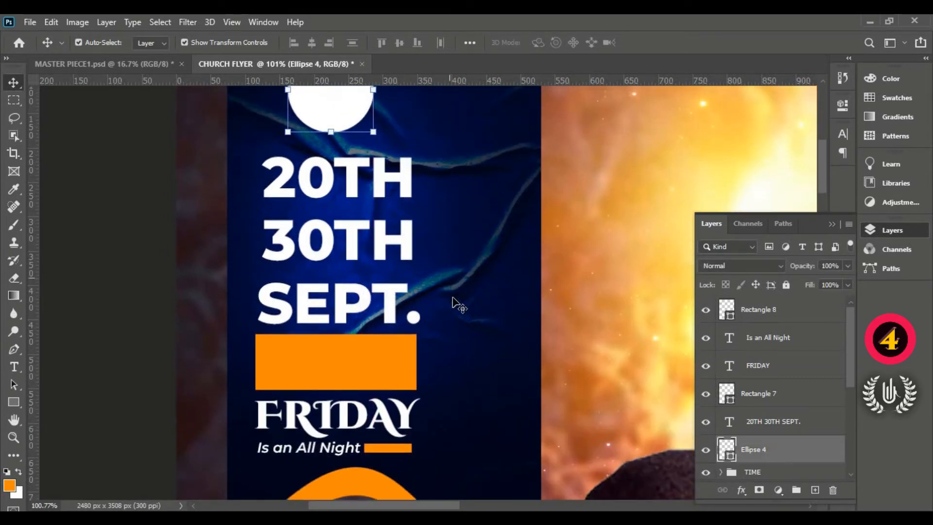
{"action": "scroll", "coordinate": [534, 374], "scroll_direction": "up", "scroll_amount": 1}
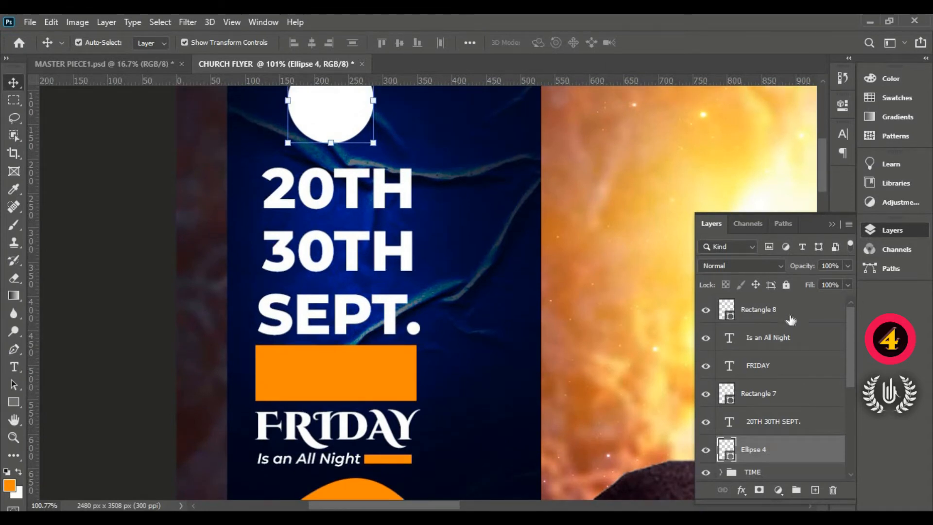
- Draw a tall orange rectangle about 137 by 591 px on the blue banner, to the right of the date text
{"action": "left_click", "coordinate": [790, 319]}
{"action": "scroll", "coordinate": [461, 361], "scroll_direction": "up", "scroll_amount": 2}
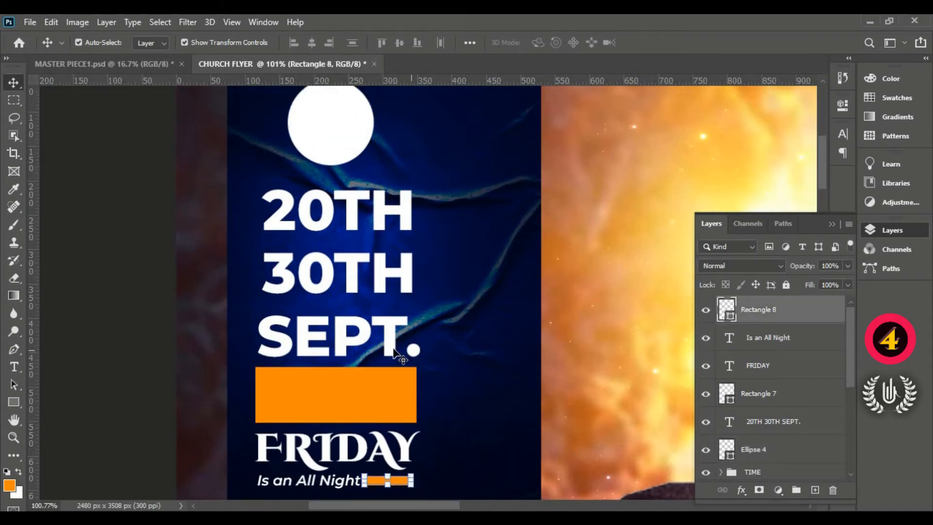
{"action": "scroll", "coordinate": [394, 350], "scroll_direction": "down", "scroll_amount": 3}
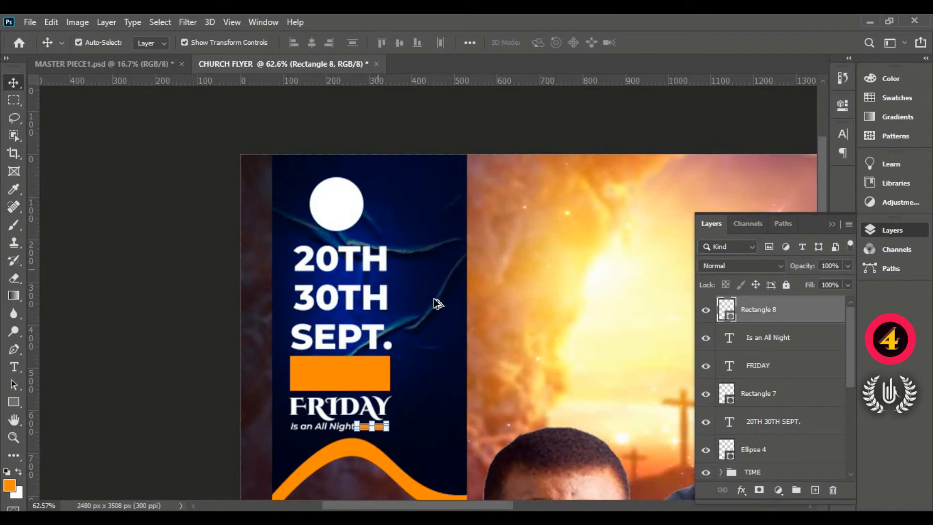
{"action": "key", "text": "ctrl+0"}
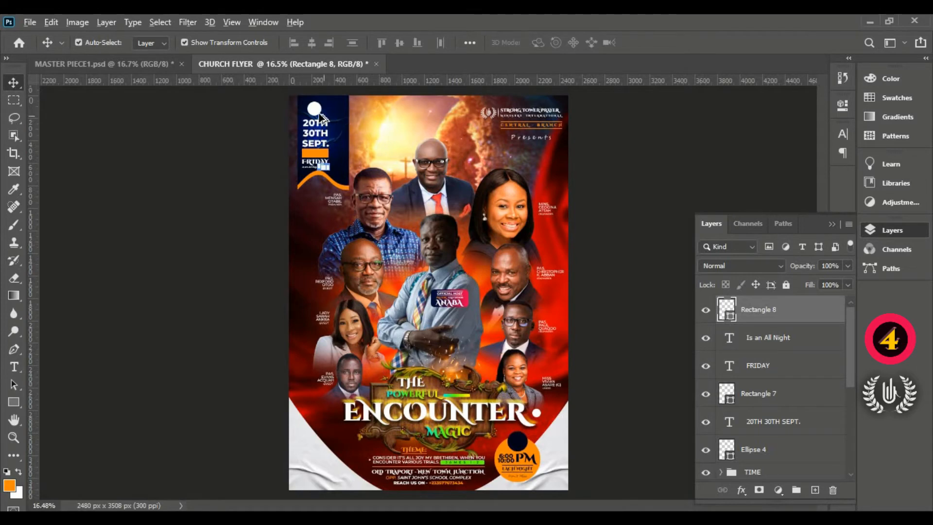
{"action": "scroll", "coordinate": [320, 115], "scroll_direction": "up", "scroll_amount": 10}
{"action": "scroll", "coordinate": [390, 214], "scroll_direction": "up", "scroll_amount": 3}
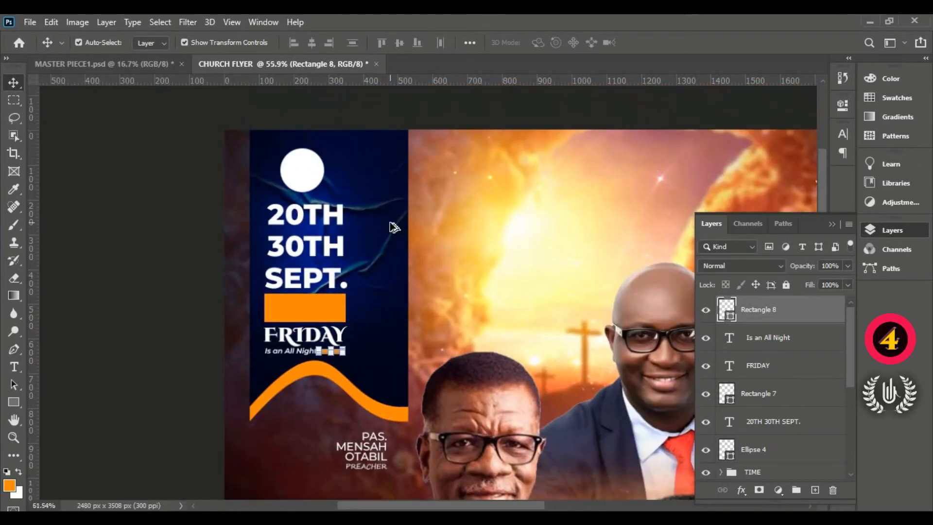
{"action": "scroll", "coordinate": [394, 227], "scroll_direction": "up", "scroll_amount": 2}
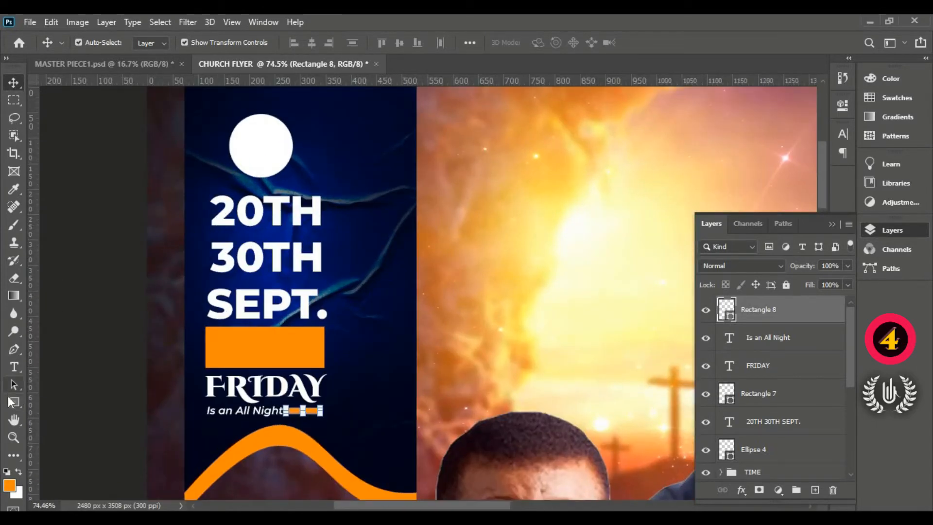
{"action": "left_click", "coordinate": [14, 401]}
{"action": "left_click", "coordinate": [65, 401]}
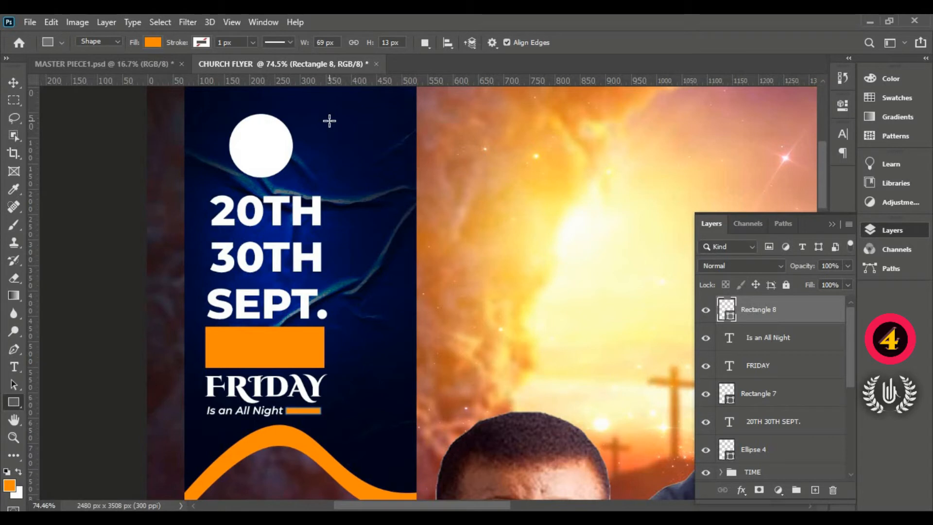
{"action": "left_click_drag", "start_coordinate": [330, 117], "coordinate": [398, 416]}
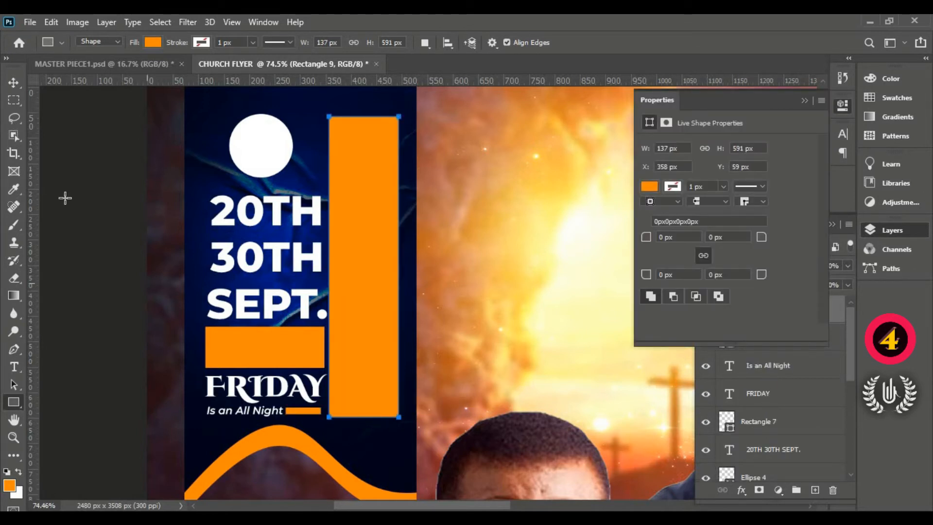
{"action": "left_click", "coordinate": [19, 85]}
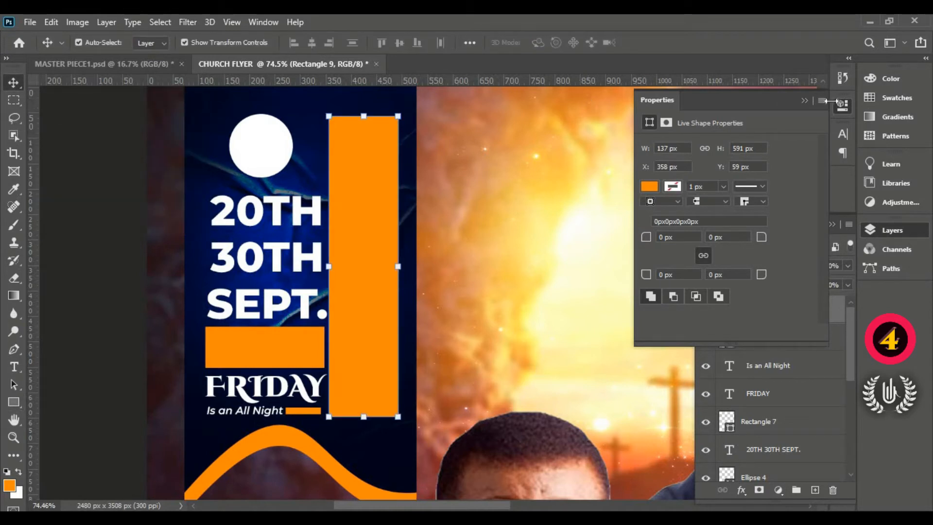
{"action": "left_click", "coordinate": [806, 100]}
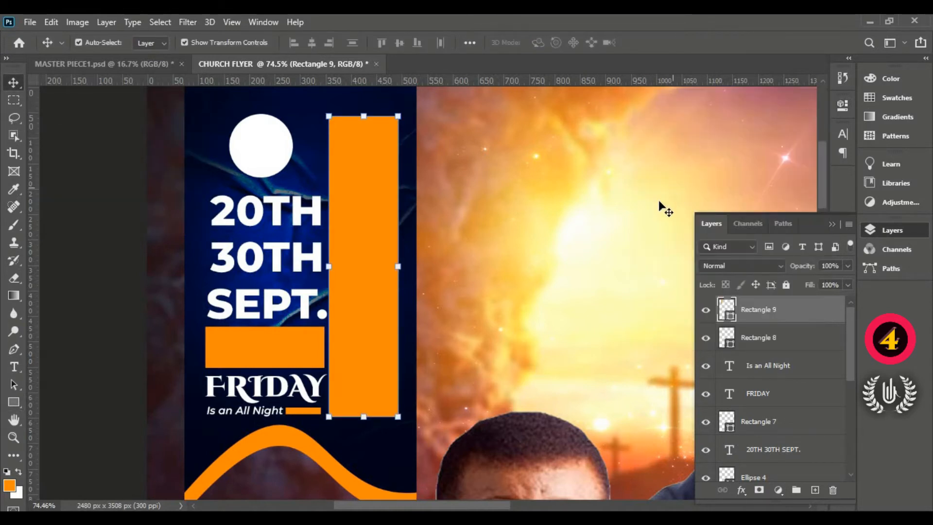
- Add a Gradient Overlay to the tall orange rectangle and remove the green middle colour stop from its gradient
{"action": "double_click", "coordinate": [828, 311]}
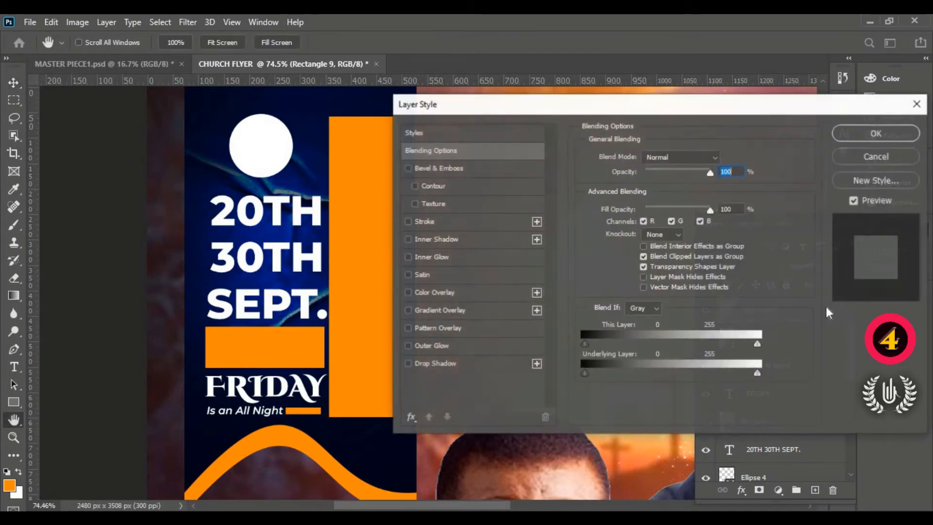
{"action": "left_click", "coordinate": [462, 310]}
{"action": "left_click_drag", "start_coordinate": [538, 107], "coordinate": [620, 114]}
{"action": "left_click", "coordinate": [742, 197]}
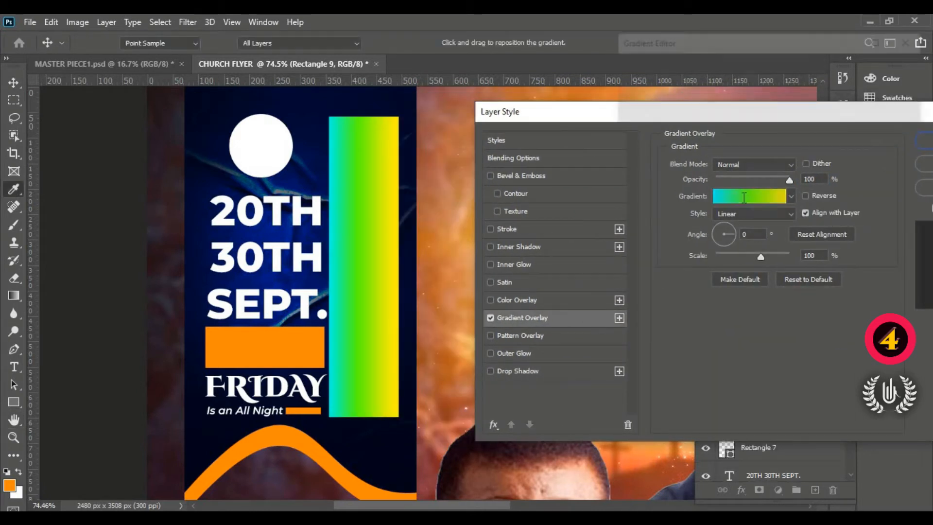
{"action": "left_click", "coordinate": [768, 289]}
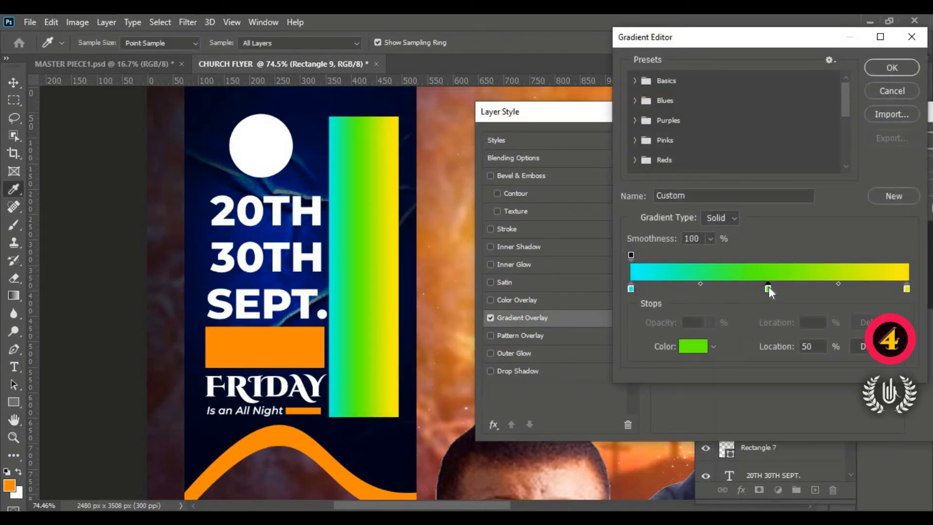
{"action": "left_click_drag", "start_coordinate": [768, 289], "coordinate": [775, 331]}
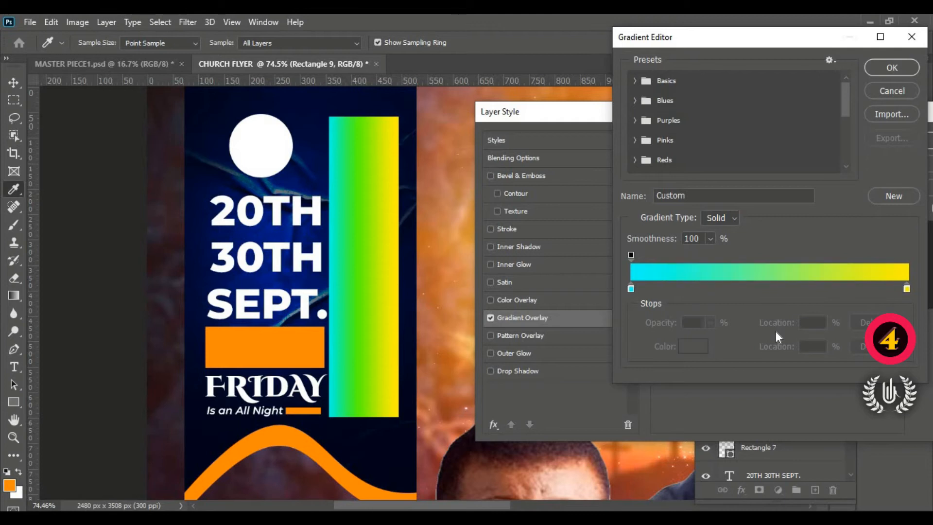
- Change the gradient's yellow end stop to white, keeping cyan at the other end, and accept the gradient
{"action": "left_click", "coordinate": [631, 288]}
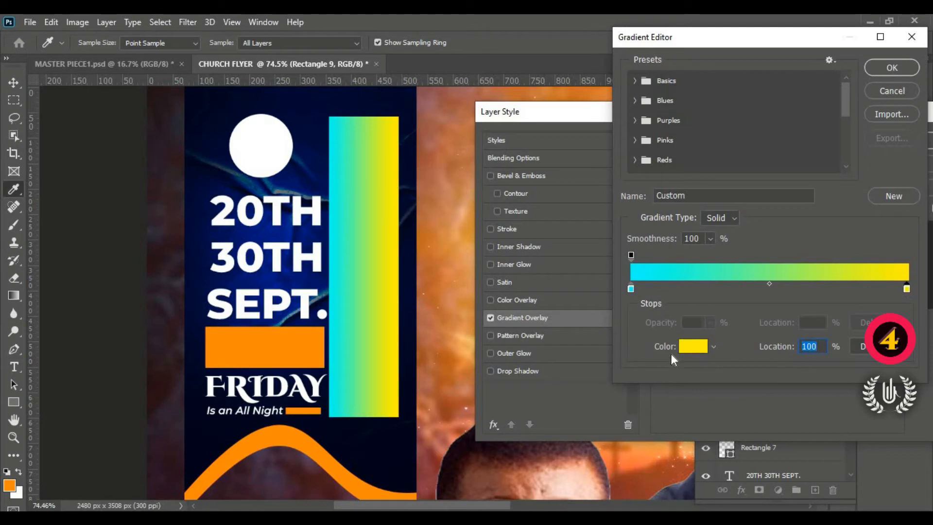
{"action": "left_click", "coordinate": [690, 347]}
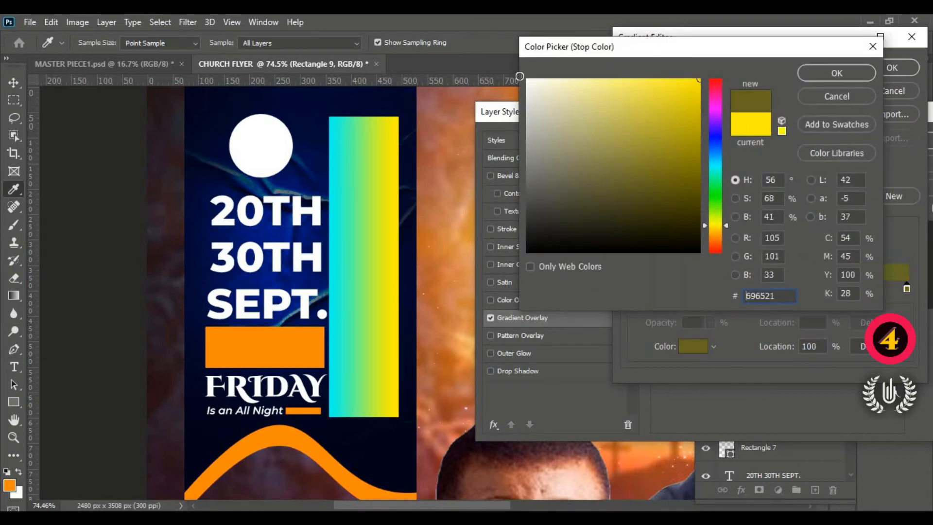
{"action": "left_click", "coordinate": [528, 80]}
{"action": "left_click", "coordinate": [849, 71]}
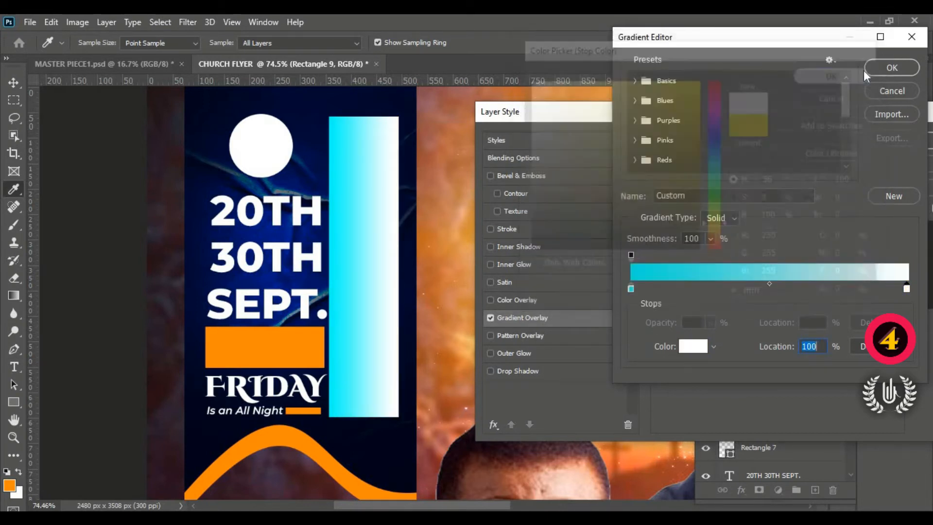
{"action": "left_click", "coordinate": [882, 67]}
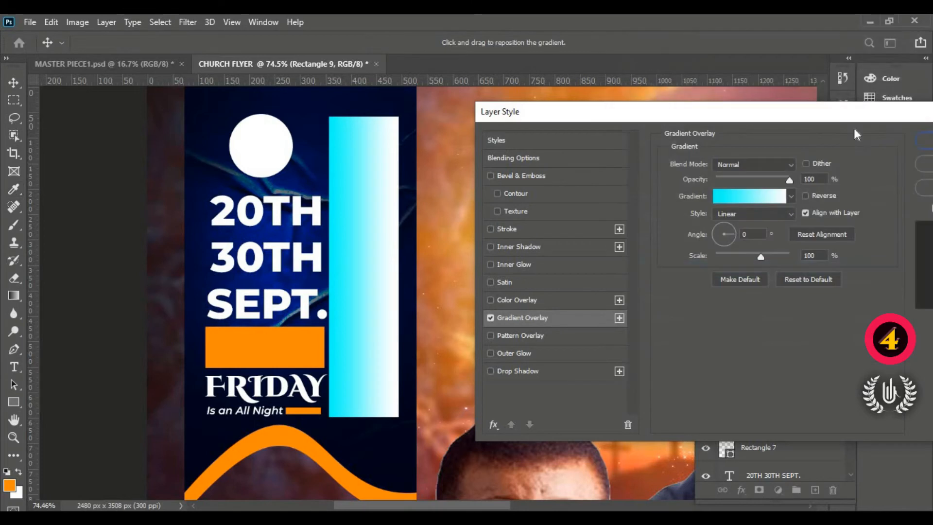
- Try Gradient Overlay angles of 990, 180, 300 and 360 degrees on the tall rectangle
{"action": "left_click", "coordinate": [748, 234]}
{"action": "type", "text": "990"}
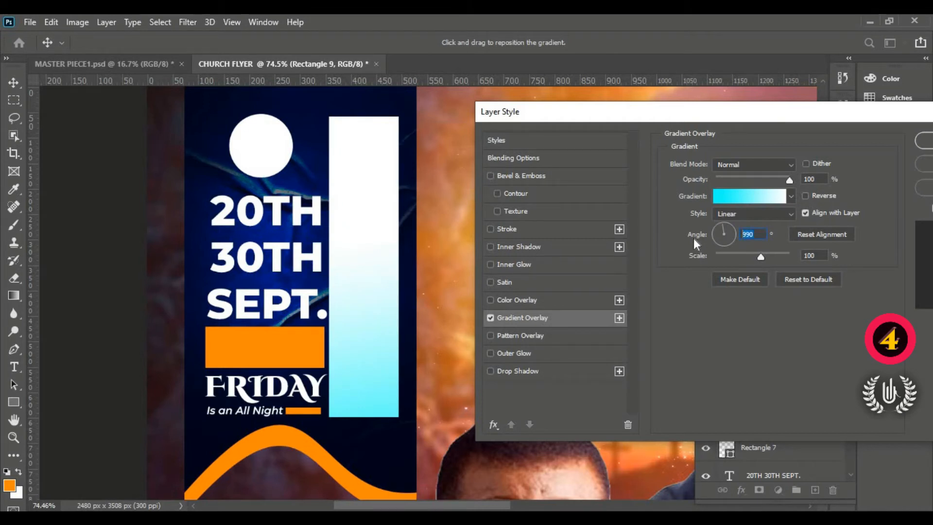
{"action": "type", "text": "180"}
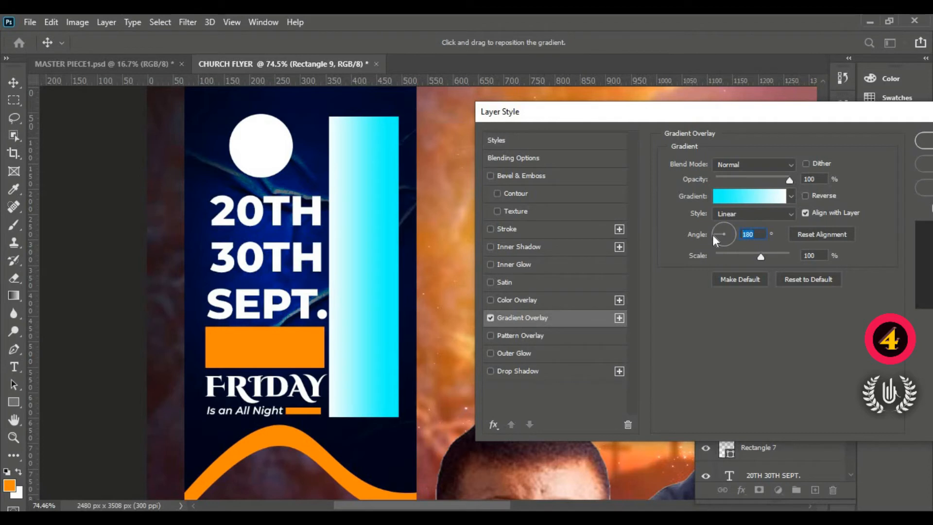
{"action": "type", "text": "300"}
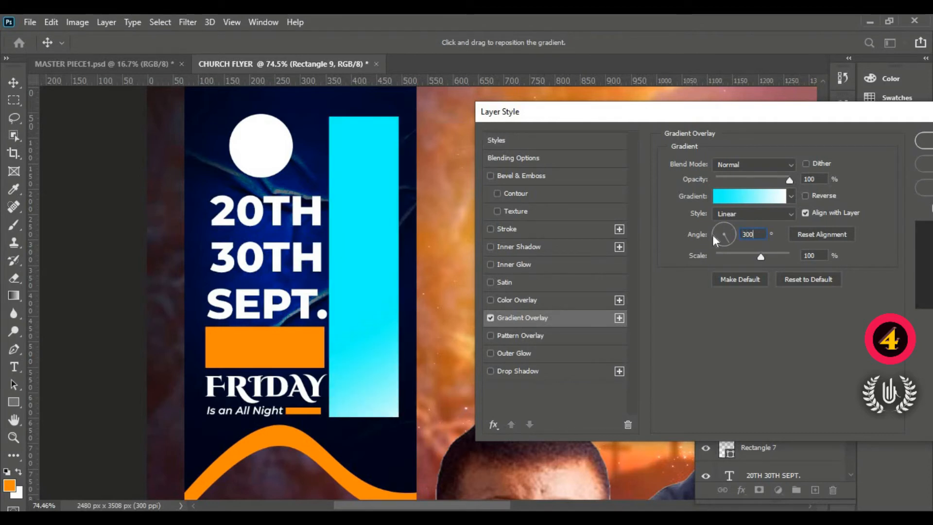
{"action": "type", "text": "3"}
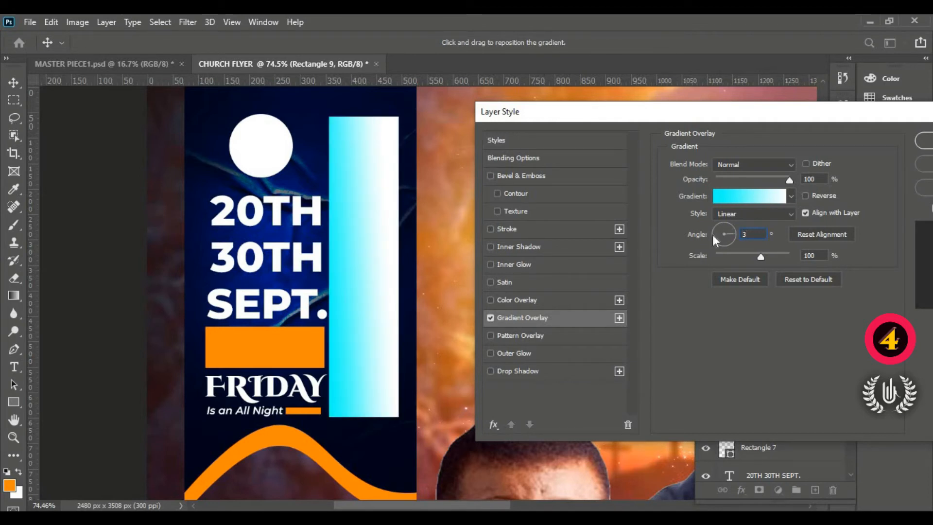
{"action": "type", "text": "60"}
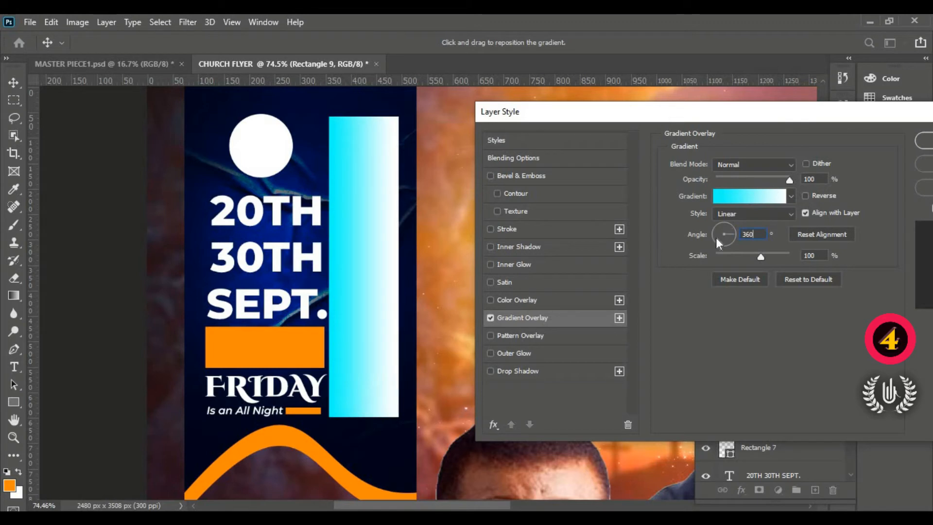
- Set the gradient angle to -90°, reposition the gradient so cyan fades to white down the tall rectangle, and apply the style
{"action": "left_click", "coordinate": [723, 242]}
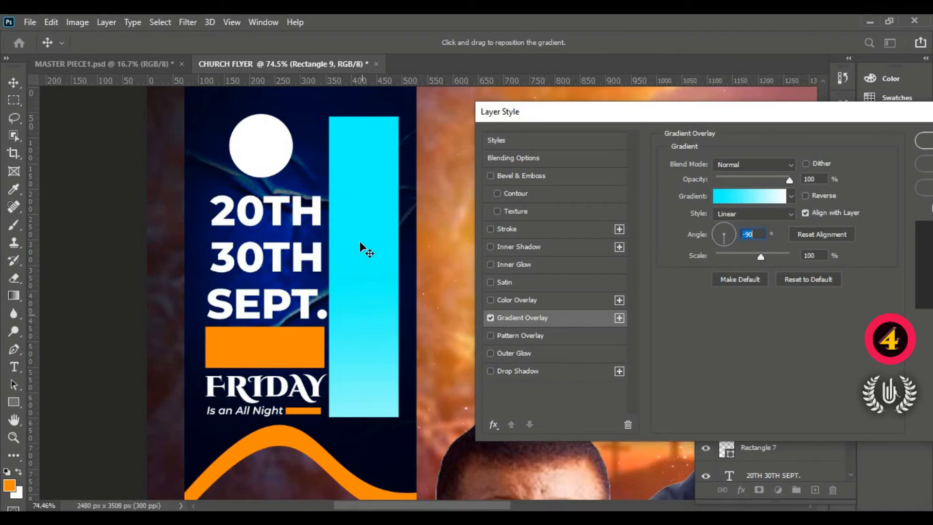
{"action": "left_click_drag", "start_coordinate": [360, 243], "coordinate": [358, 336]}
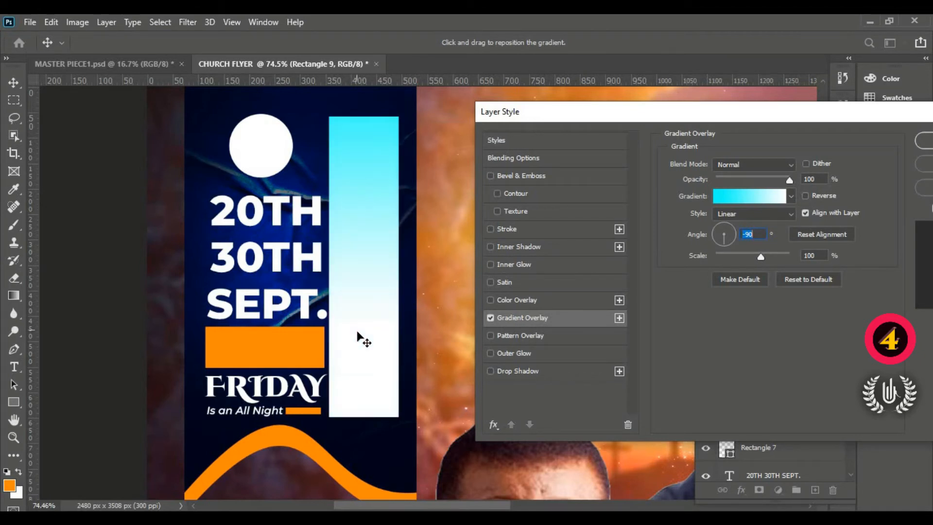
{"action": "left_click_drag", "start_coordinate": [370, 295], "coordinate": [378, 279]}
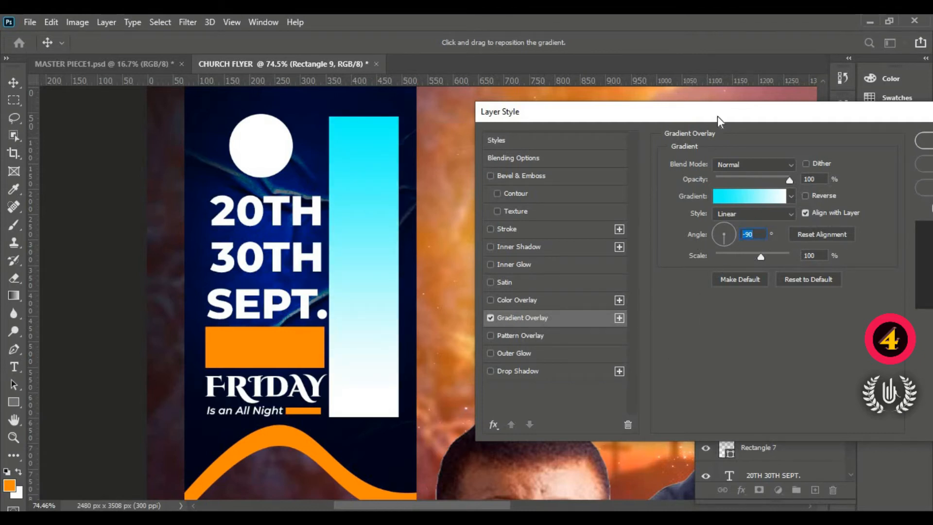
{"action": "left_click_drag", "start_coordinate": [699, 110], "coordinate": [304, 198]}
{"action": "left_click", "coordinate": [542, 234]}
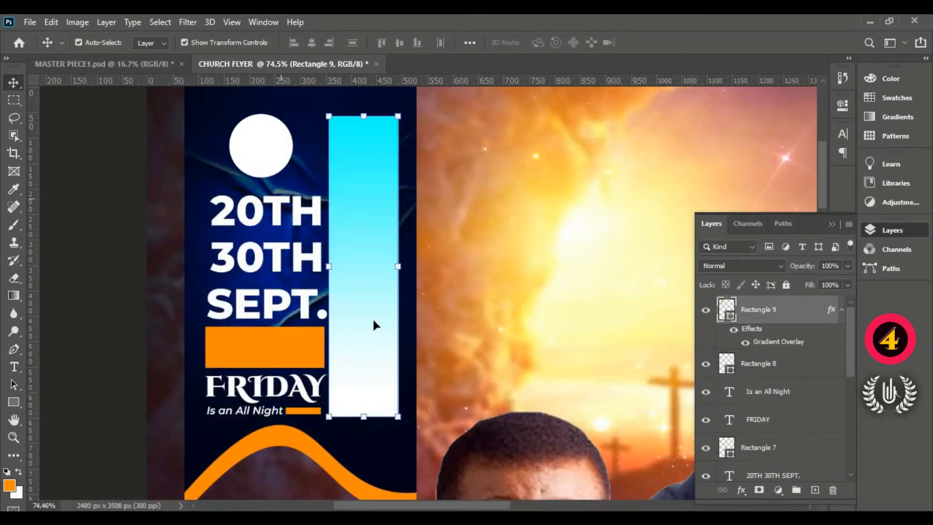
- Start a new text object on the sunset background beside the banner, using the Cinzel Decorative font in Black style
{"action": "left_click", "coordinate": [14, 366]}
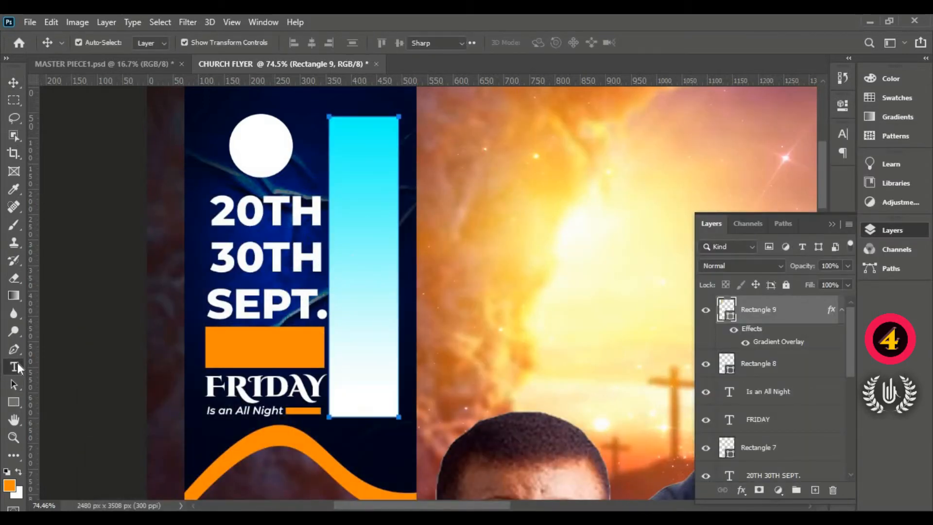
{"action": "left_click", "coordinate": [532, 200]}
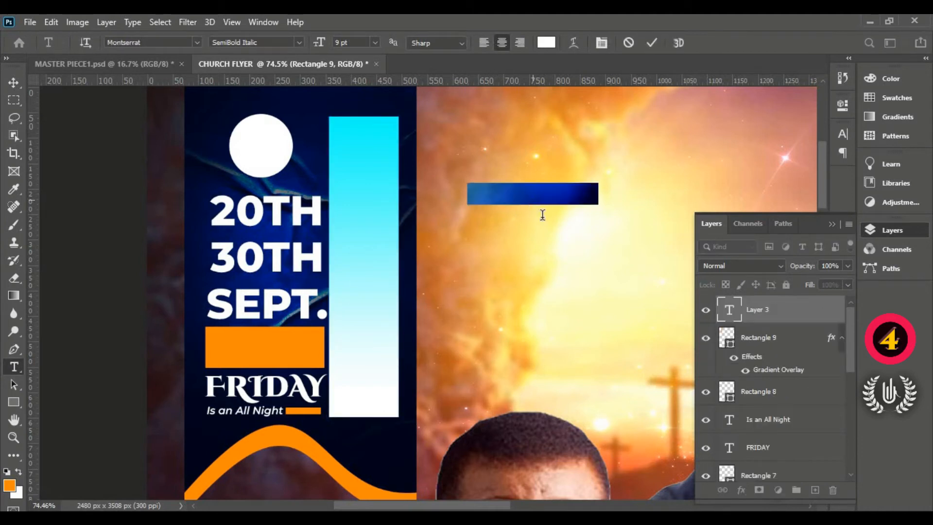
{"action": "left_click", "coordinate": [195, 41]}
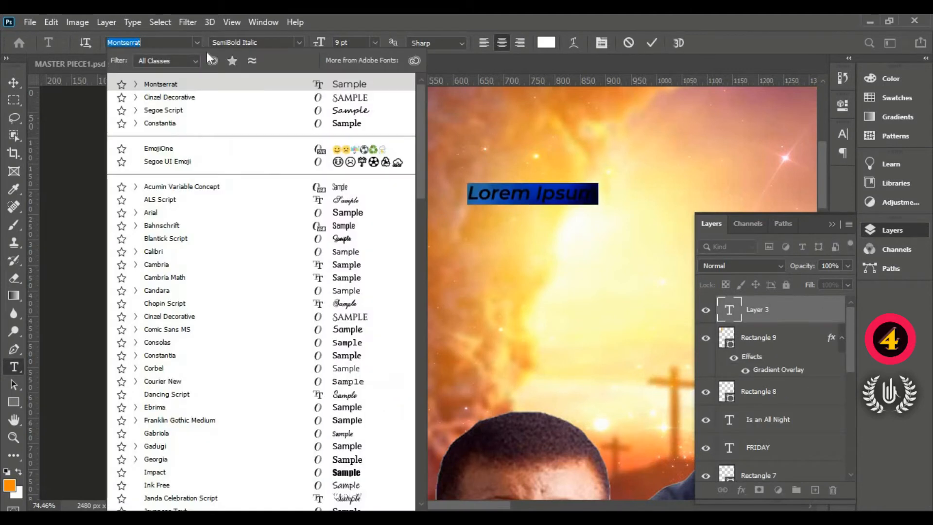
{"action": "left_click", "coordinate": [300, 101]}
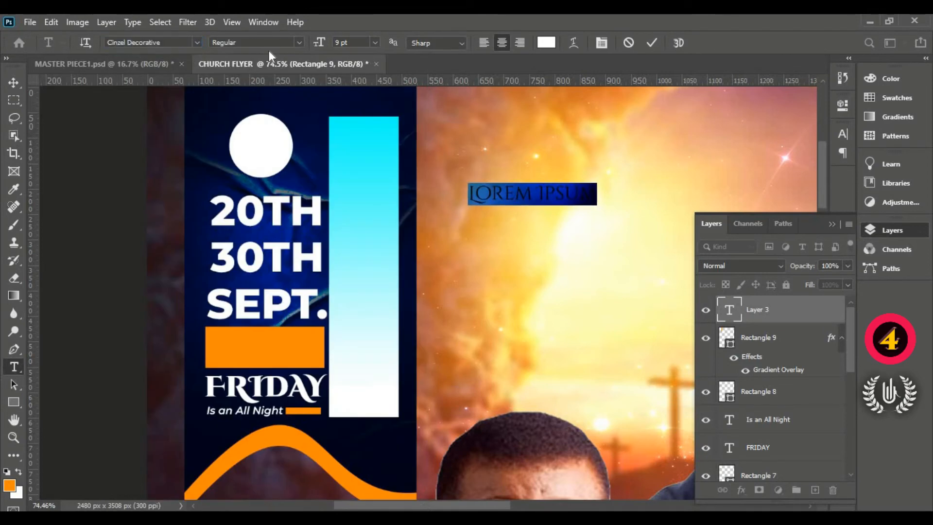
{"action": "left_click", "coordinate": [300, 42]}
{"action": "left_click", "coordinate": [287, 79]}
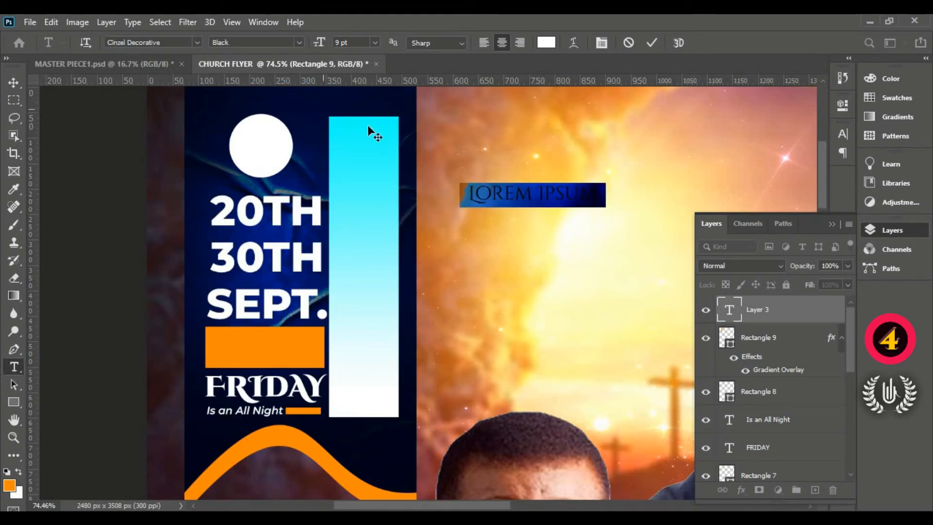
- Set the new text's colour to dark navy by pasting the hex code 000518
{"action": "left_click", "coordinate": [544, 44]}
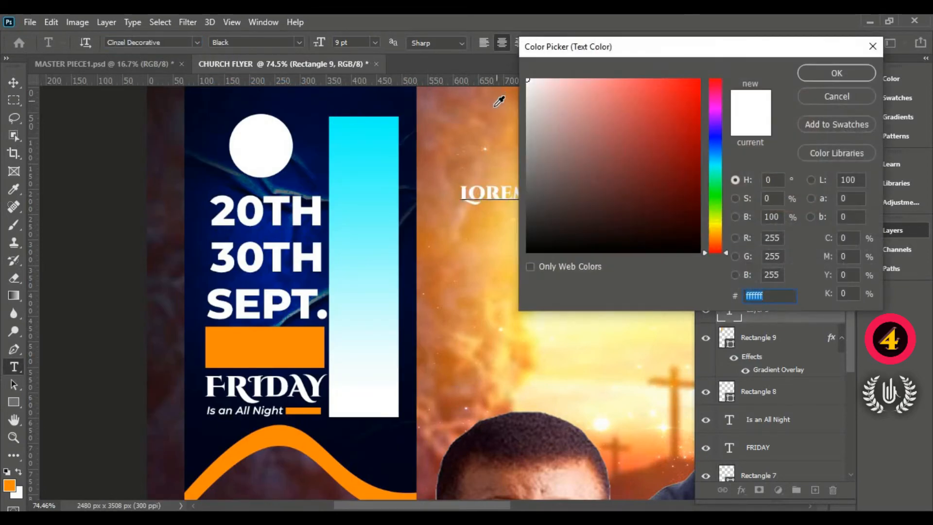
{"action": "right_click", "coordinate": [763, 295]}
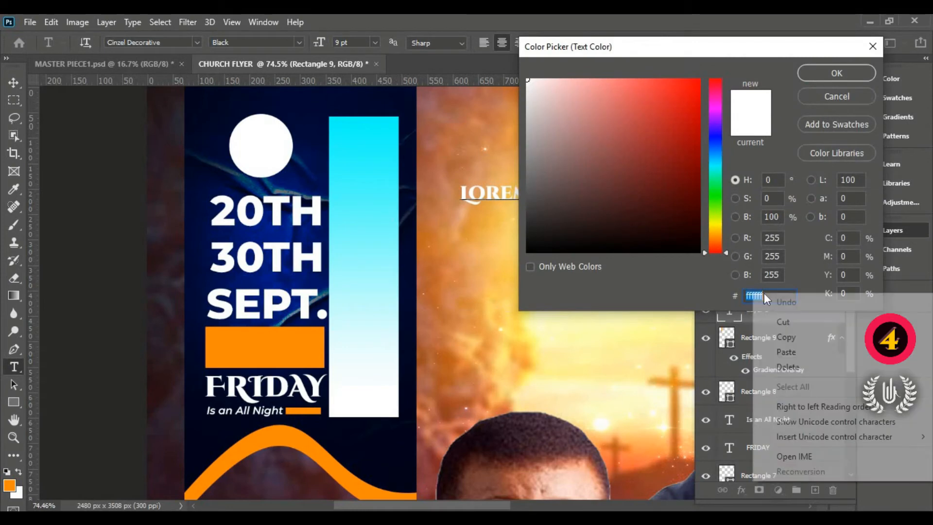
{"action": "left_click", "coordinate": [779, 353]}
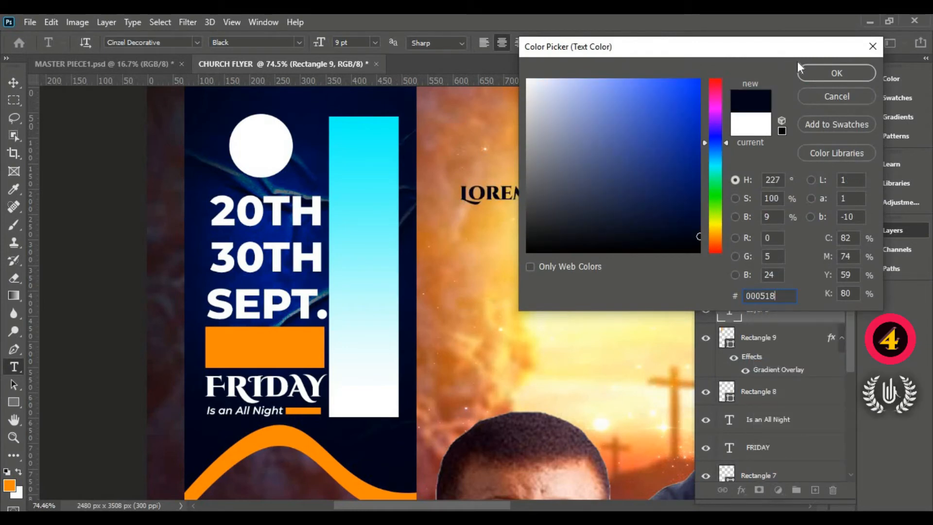
{"action": "left_click", "coordinate": [832, 72]}
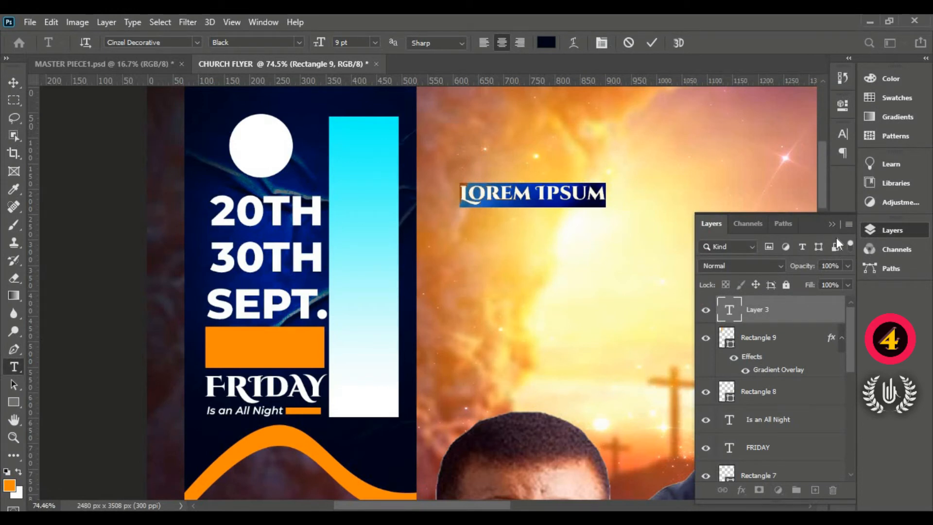
- Enter "SUNDAY TO FRIDAY" as the new text and commit it
{"action": "type", "text": "S"}
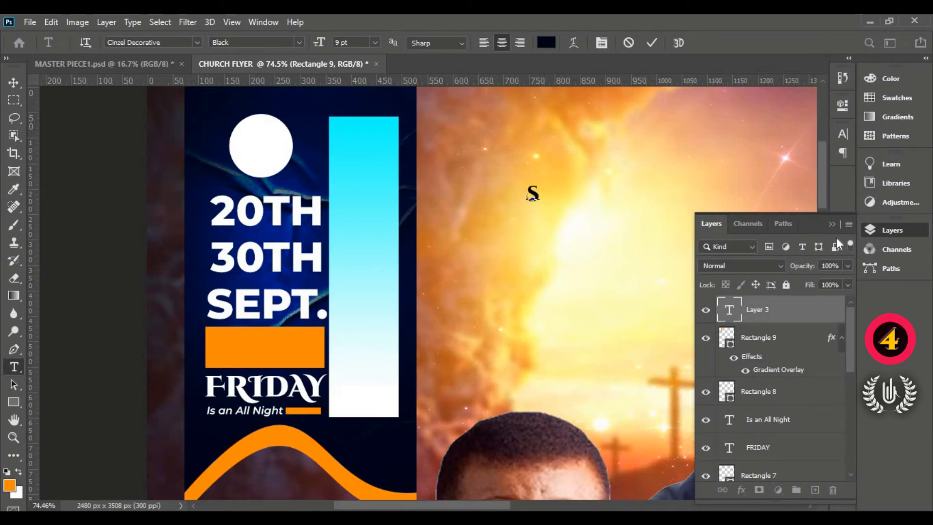
{"action": "type", "text": "UNDAY"}
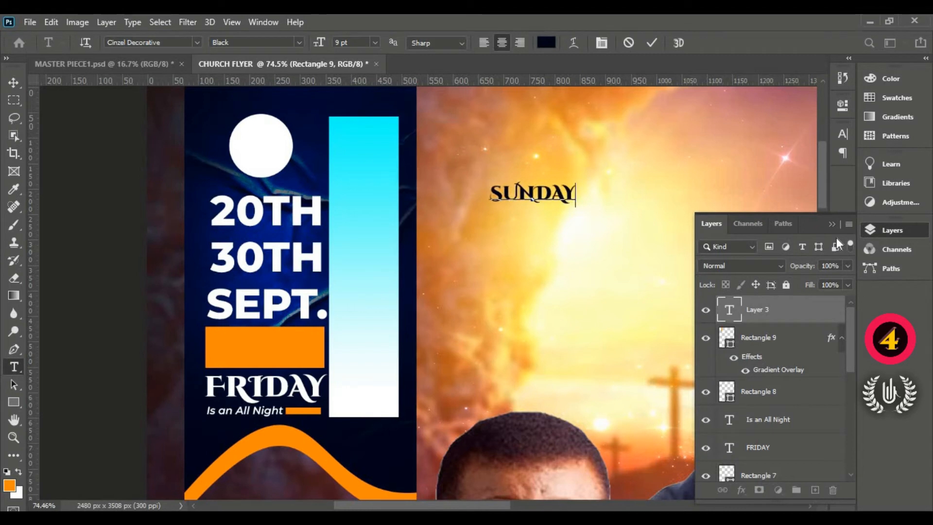
{"action": "type", "text": " T"}
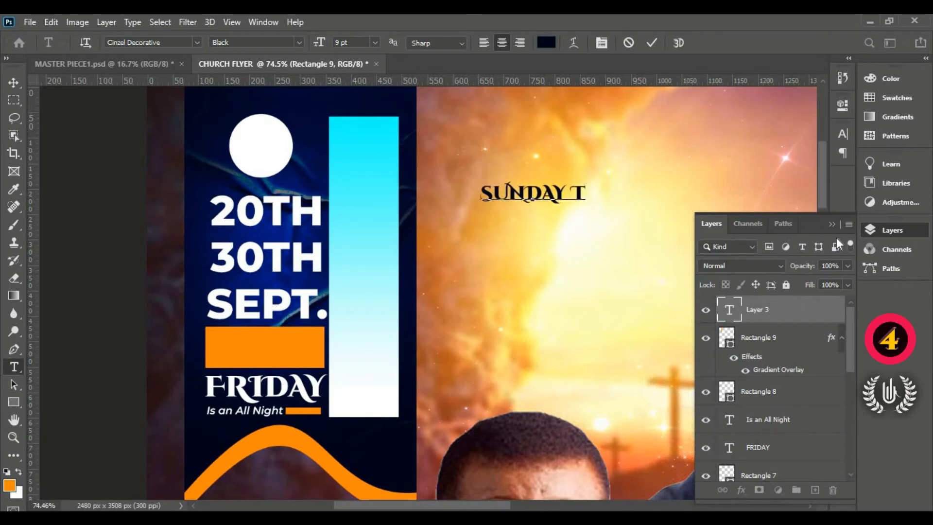
{"action": "type", "text": "O FR"}
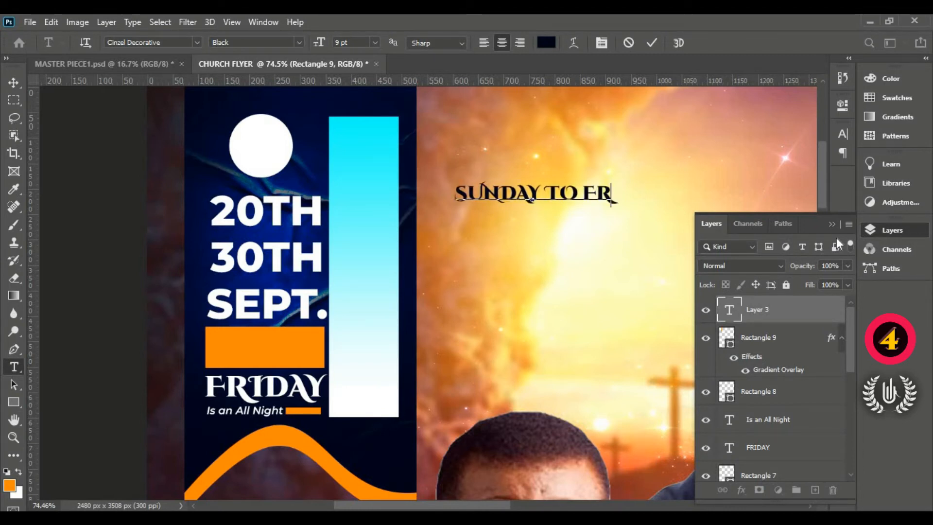
{"action": "type", "text": "IDA"}
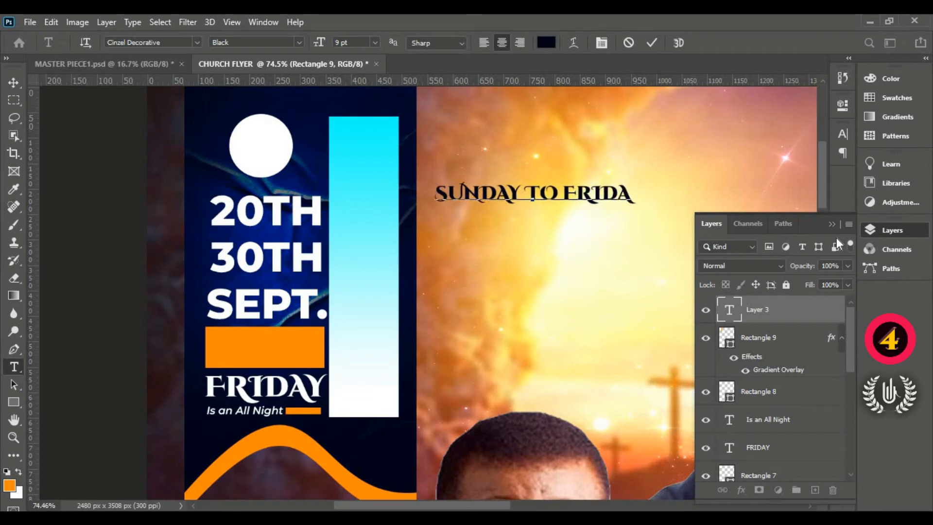
{"action": "type", "text": "Y"}
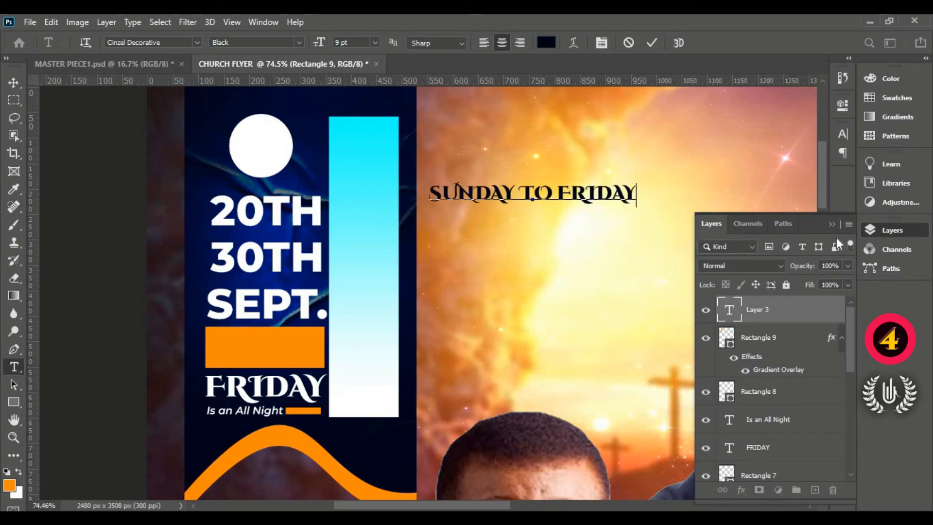
{"action": "left_click", "coordinate": [651, 42]}
- Rotate the "SUNDAY TO FRIDAY" text 90° clockwise and move it onto the tall cyan-to-white rectangle
{"action": "left_click", "coordinate": [14, 83]}
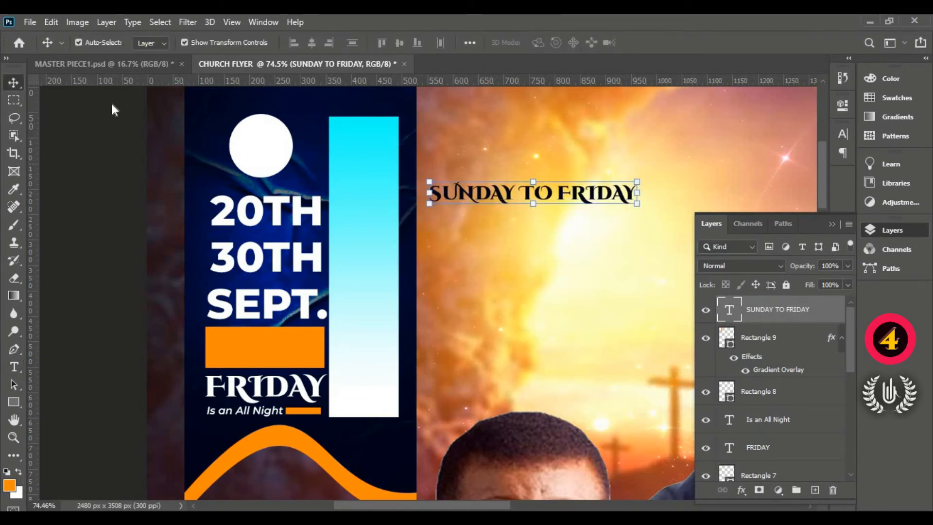
{"action": "left_click", "coordinate": [531, 181]}
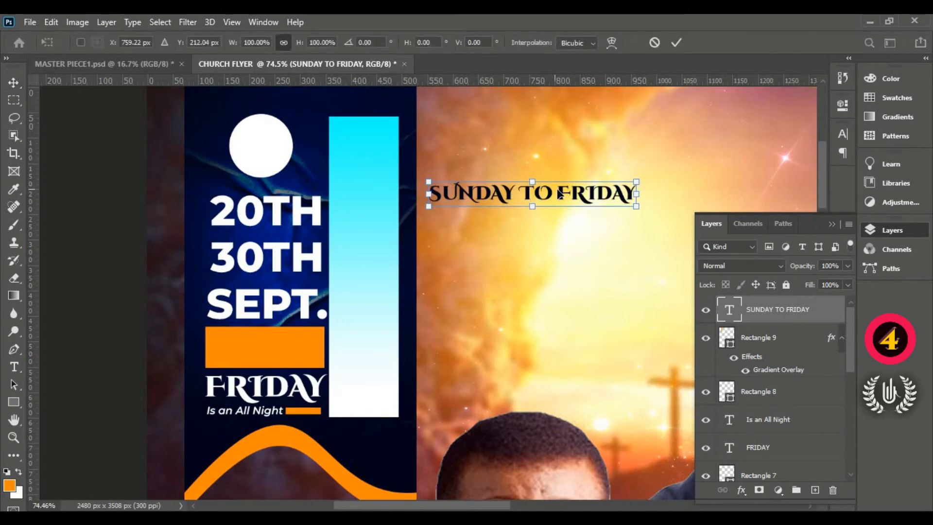
{"action": "right_click", "coordinate": [560, 195]}
{"action": "left_click", "coordinate": [603, 390]}
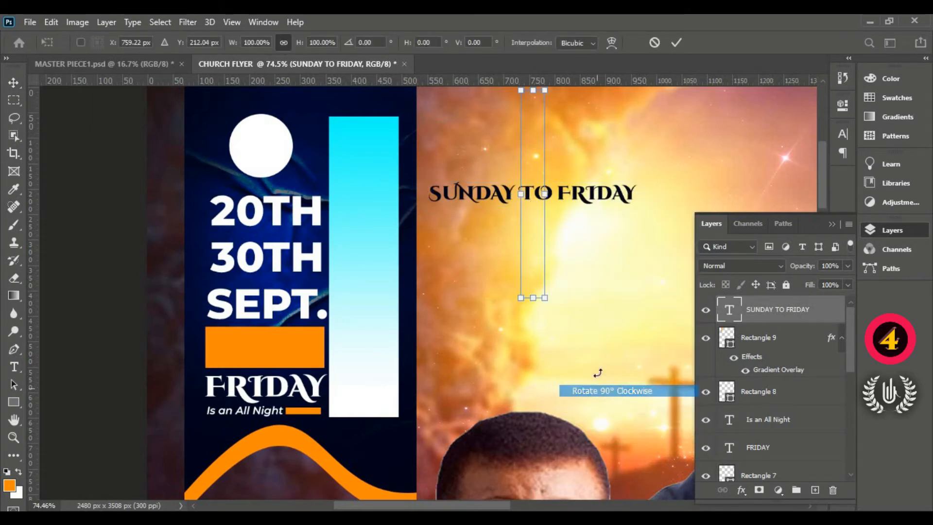
{"action": "left_click_drag", "start_coordinate": [533, 150], "coordinate": [367, 239]}
- Flip the rotated "SUNDAY TO FRIDAY" text vertically and horizontally so it reads from bottom to top
{"action": "right_click", "coordinate": [367, 239]}
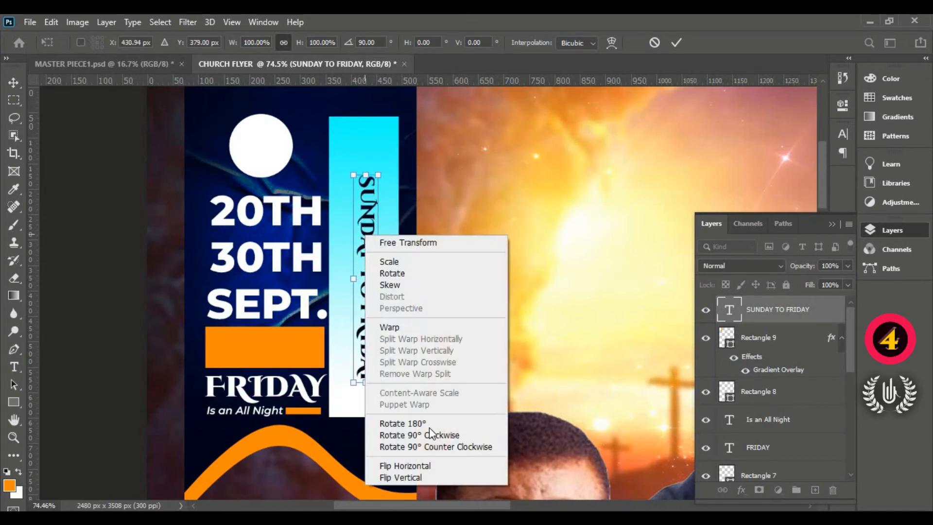
{"action": "left_click", "coordinate": [428, 476]}
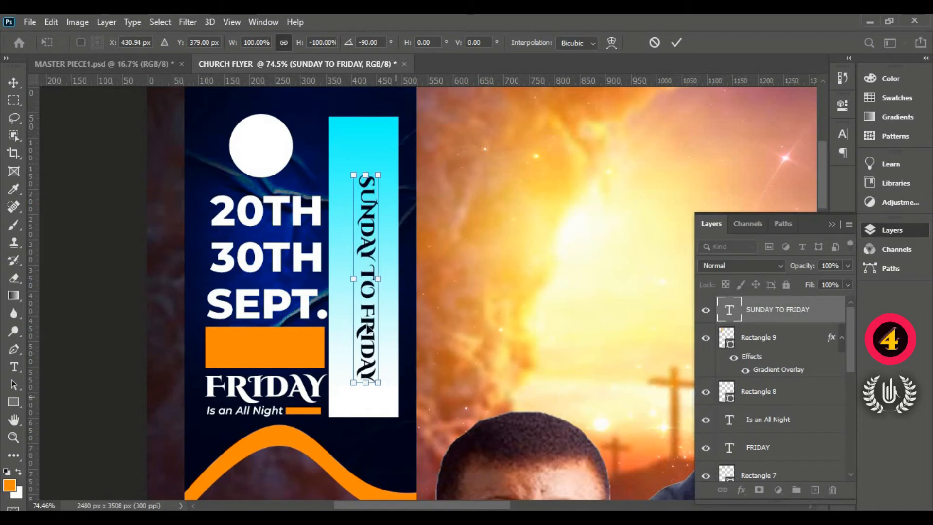
{"action": "right_click", "coordinate": [362, 250]}
{"action": "left_click", "coordinate": [391, 483]}
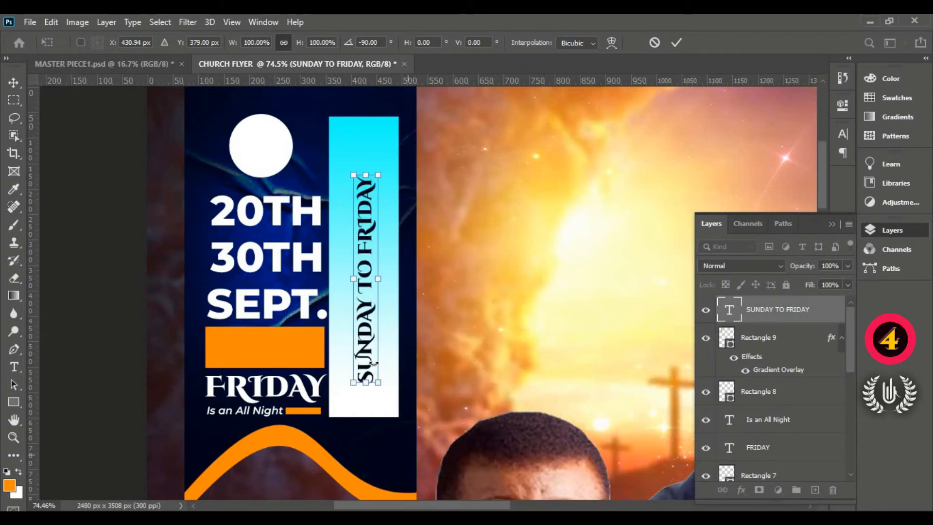
- Enlarge the vertical text to about 136% so it nearly fills the rectangle's height, and apply the transform
{"action": "left_click_drag", "start_coordinate": [353, 382], "coordinate": [331, 406]}
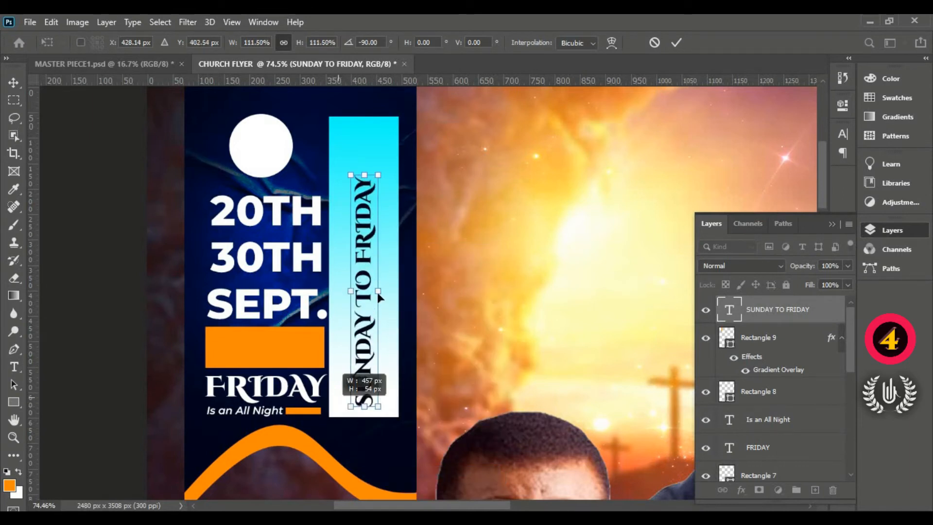
{"action": "left_click_drag", "start_coordinate": [367, 159], "coordinate": [371, 128]}
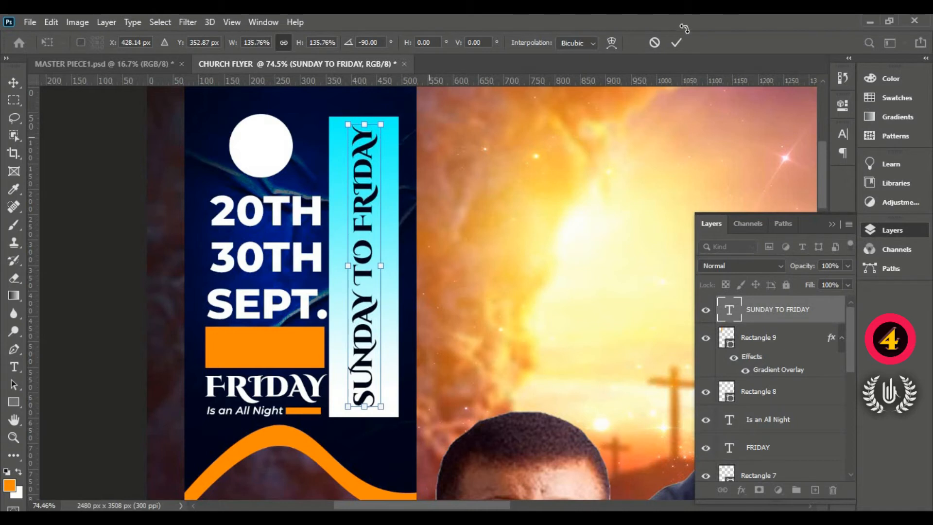
{"action": "left_click", "coordinate": [676, 42]}
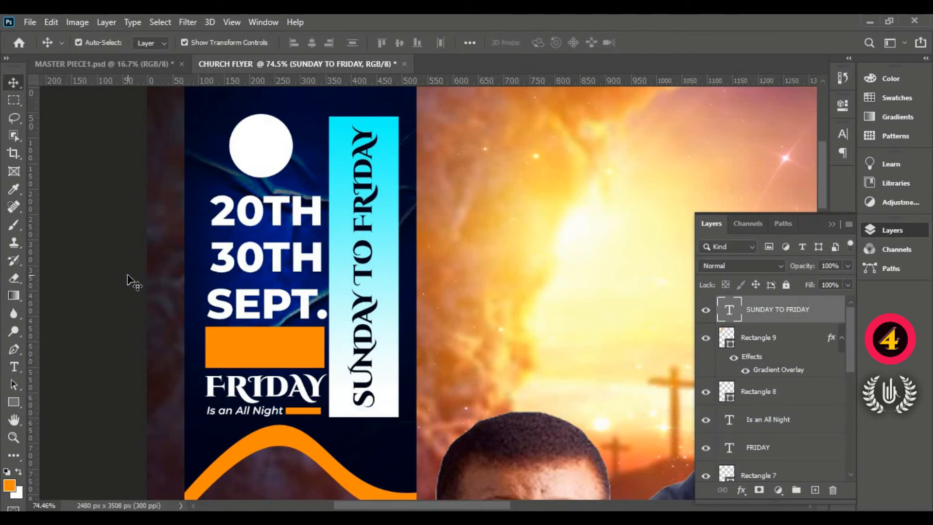
- Narrow the cyan-to-white rectangle from its right side to about 80% of its width and apply the transform
{"action": "left_click", "coordinate": [392, 308]}
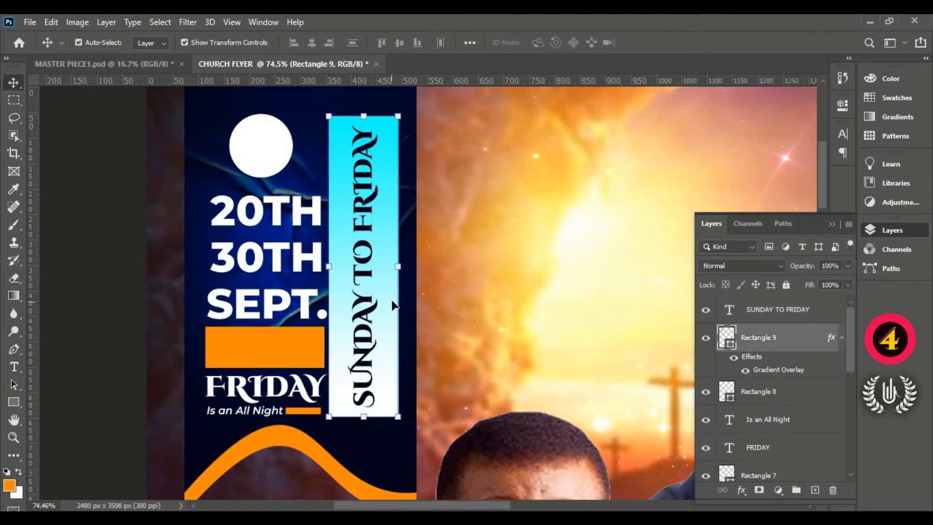
{"action": "left_click", "coordinate": [404, 264]}
{"action": "left_click_drag", "start_coordinate": [401, 264], "coordinate": [388, 267]}
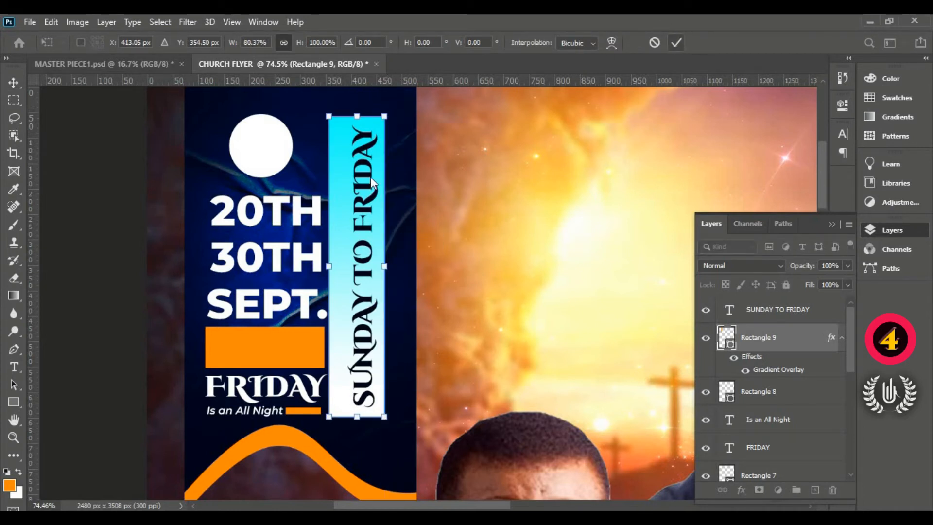
{"action": "left_click", "coordinate": [675, 42]}
- Align the vertical text and the cyan-to-white rectangle on their vertical and horizontal centres, then deselect them
{"action": "left_click", "coordinate": [365, 231]}
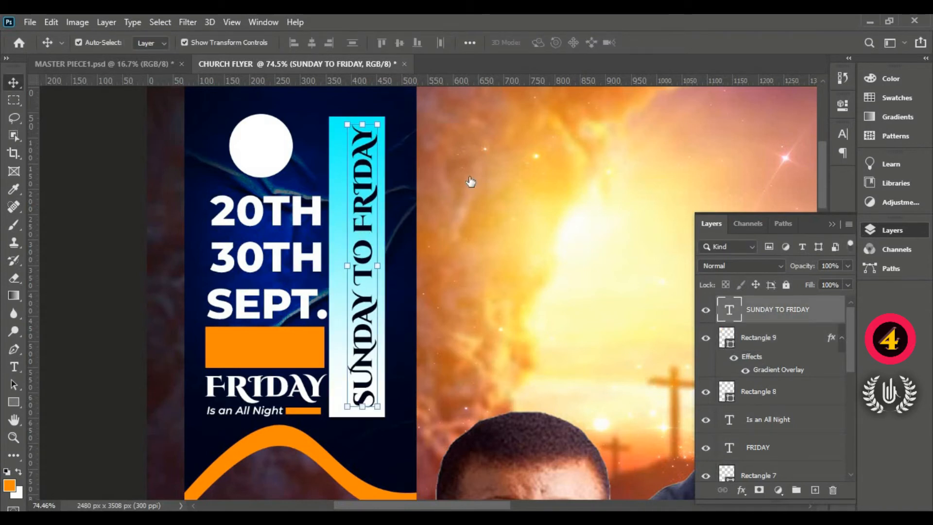
{"action": "left_click", "coordinate": [756, 342], "text": "shift"}
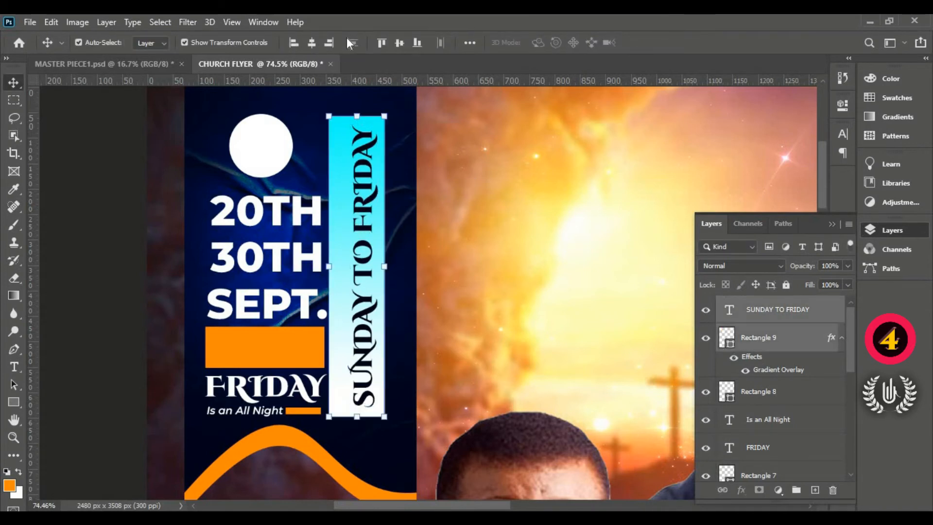
{"action": "left_click", "coordinate": [400, 44]}
{"action": "left_click", "coordinate": [312, 43]}
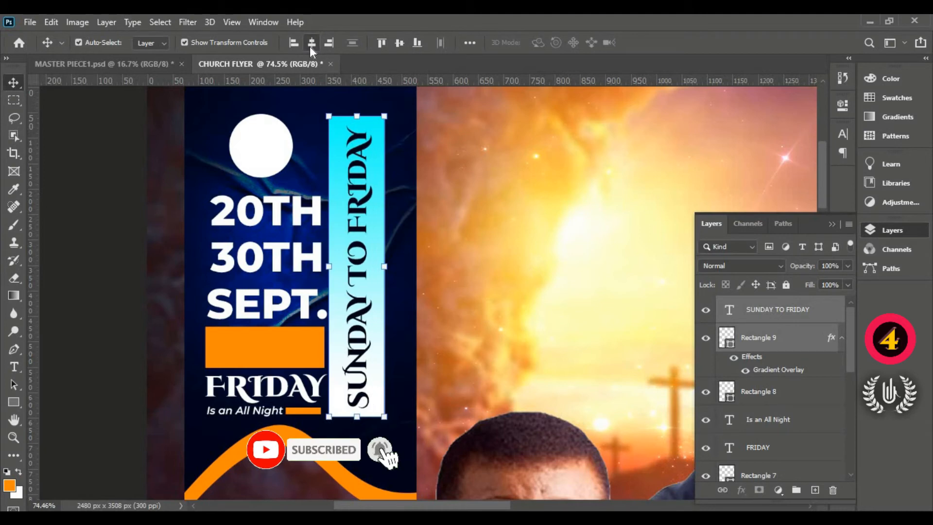
{"action": "left_click", "coordinate": [121, 252]}
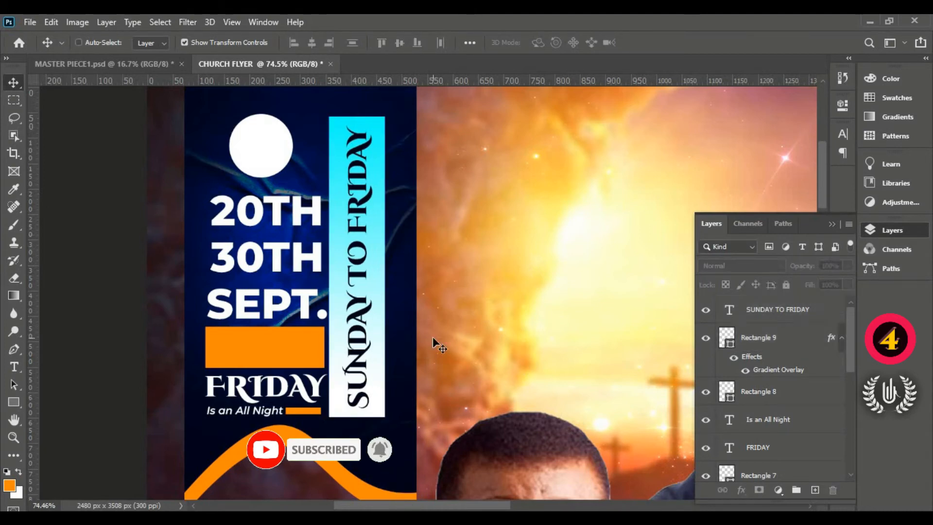
- Scale all banner content layers, from SUNDAY TO FRIDAY down to Ellipse 4, to about 104% and nudge them sideways within the banner
{"action": "key", "text": "ctrl+0"}
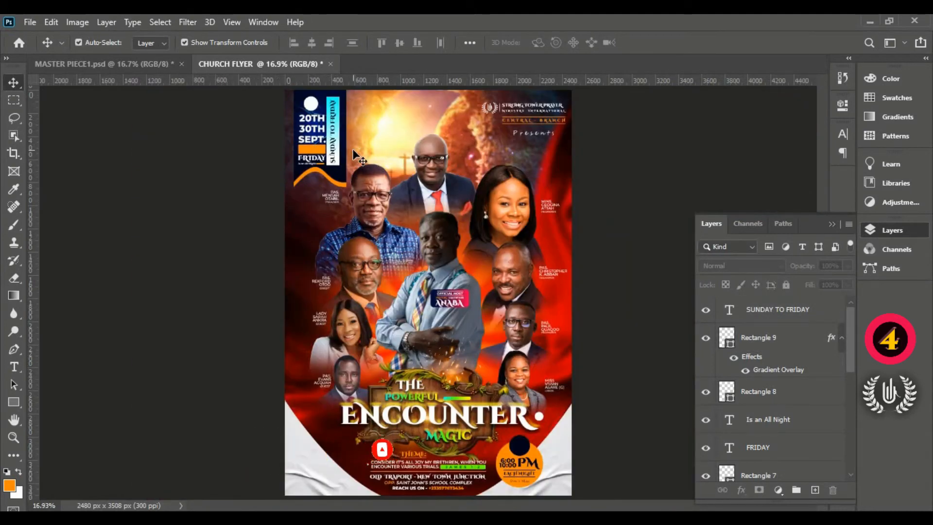
{"action": "left_click", "coordinate": [791, 315]}
{"action": "scroll", "coordinate": [785, 358], "scroll_direction": "down", "scroll_amount": 5}
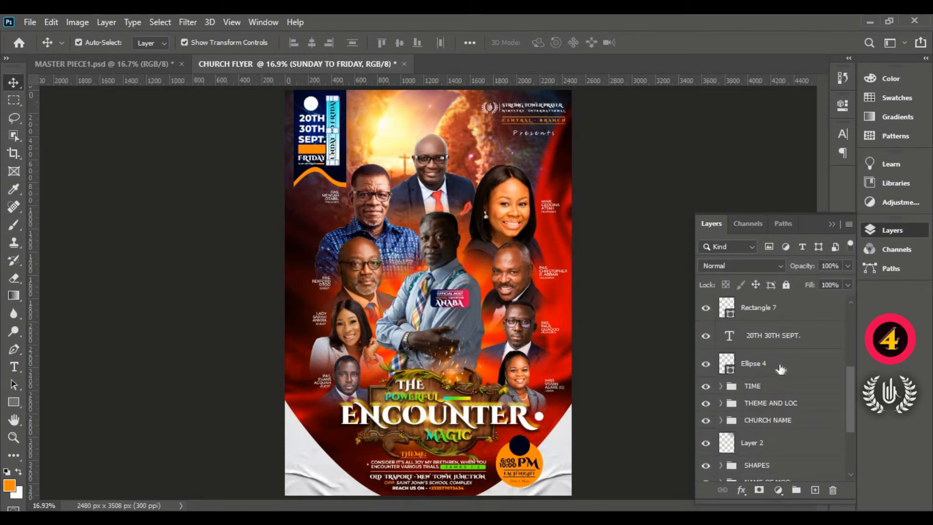
{"action": "left_click", "coordinate": [780, 369], "text": "shift"}
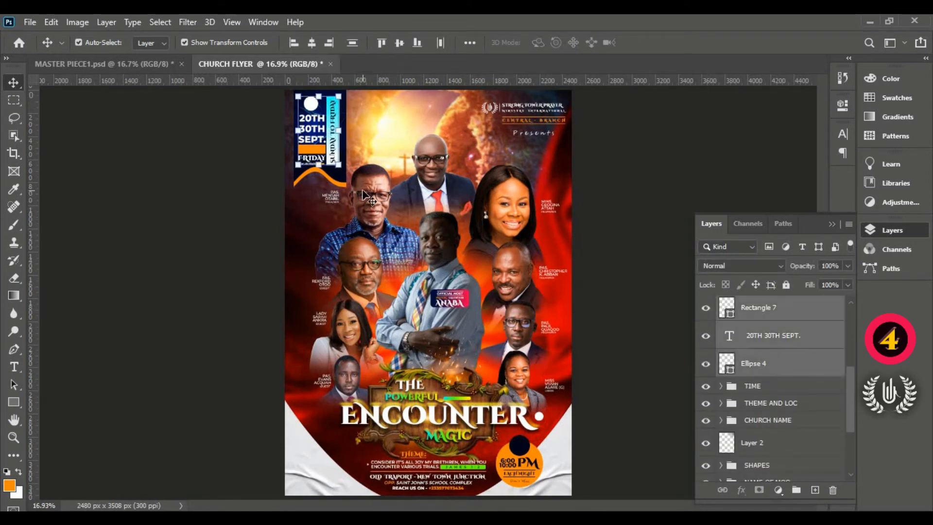
{"action": "scroll", "coordinate": [338, 97], "scroll_direction": "up", "scroll_amount": 5}
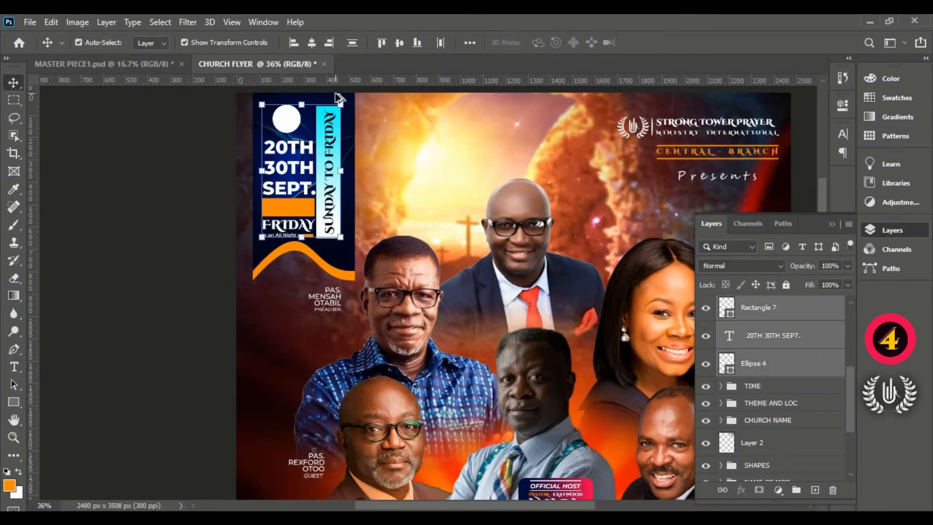
{"action": "scroll", "coordinate": [349, 282], "scroll_direction": "up", "scroll_amount": 3}
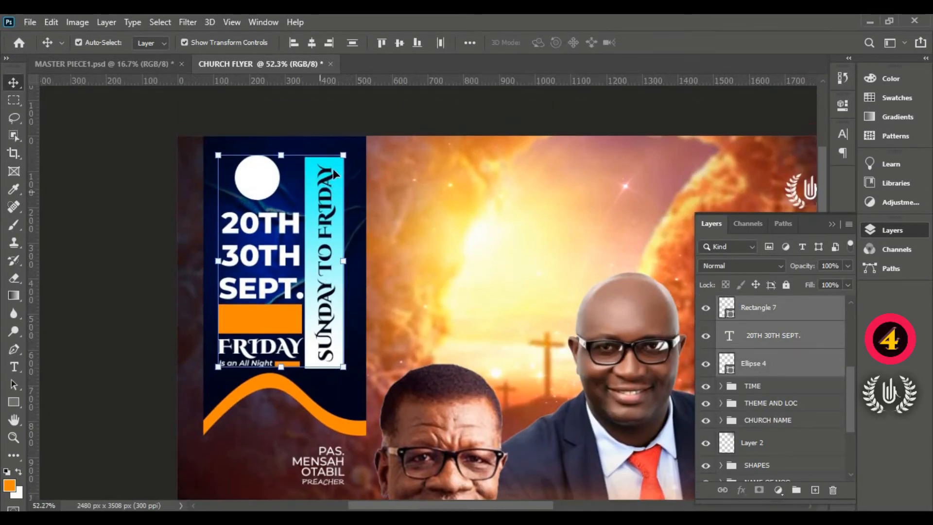
{"action": "left_click", "coordinate": [343, 154]}
{"action": "left_click_drag", "start_coordinate": [347, 152], "coordinate": [350, 148]}
{"action": "key", "text": "Right"}
{"action": "key", "text": "Right"}
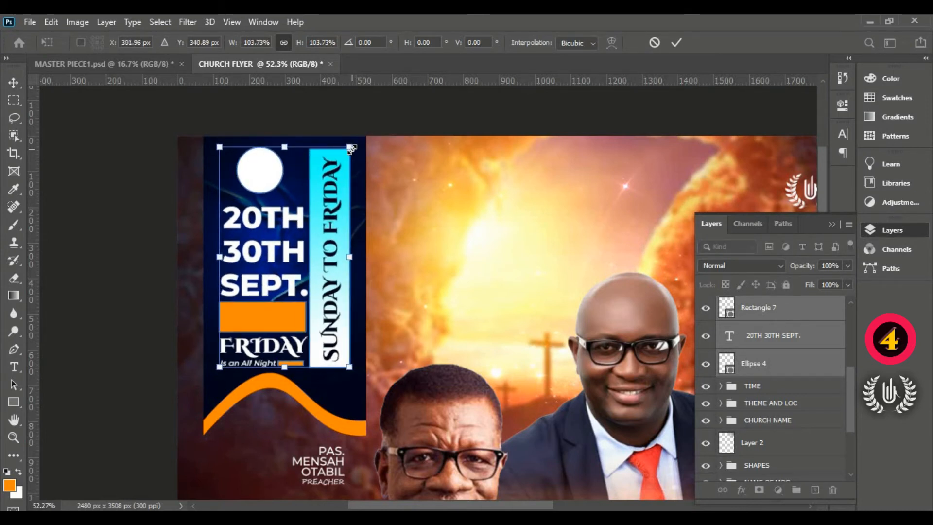
{"action": "key", "text": "Left"}
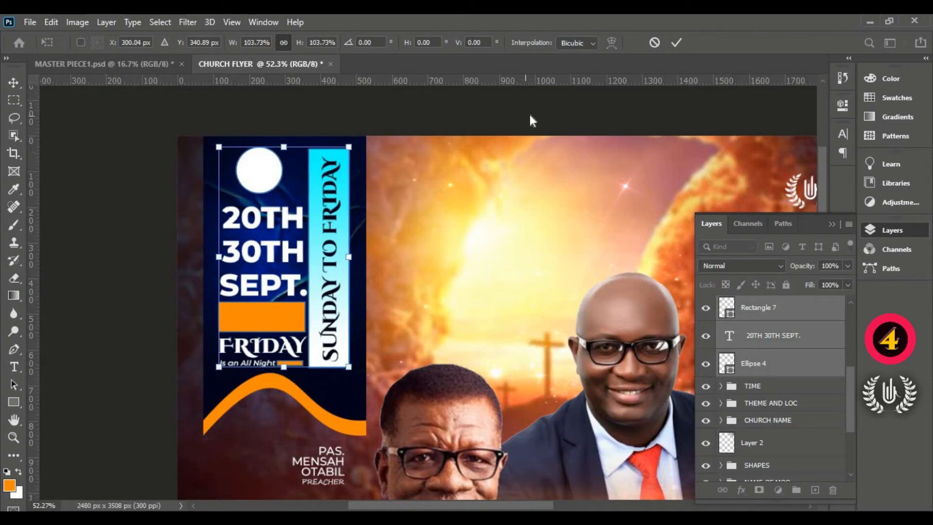
{"action": "left_click", "coordinate": [676, 43]}
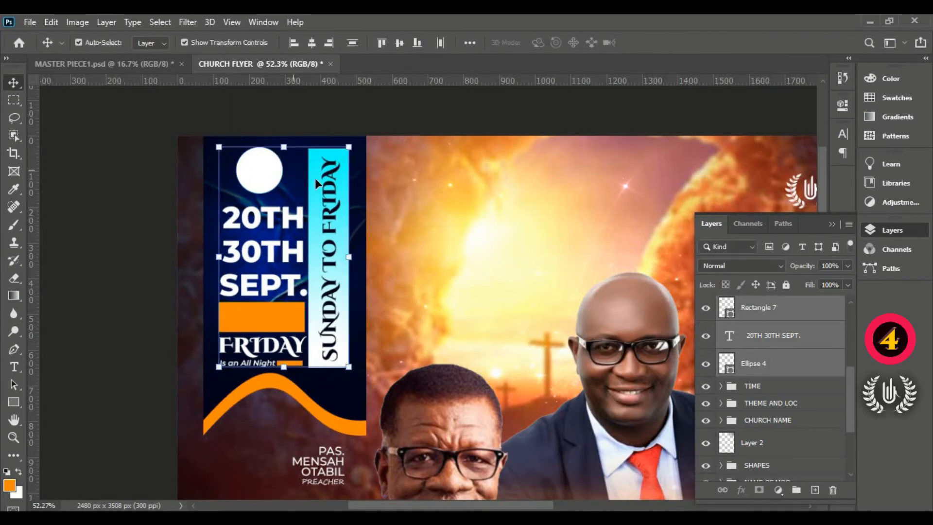
- Group the selected banner content layers, check the group by toggling its visibility, and name it DATE
{"action": "key", "text": "ctrl+g"}
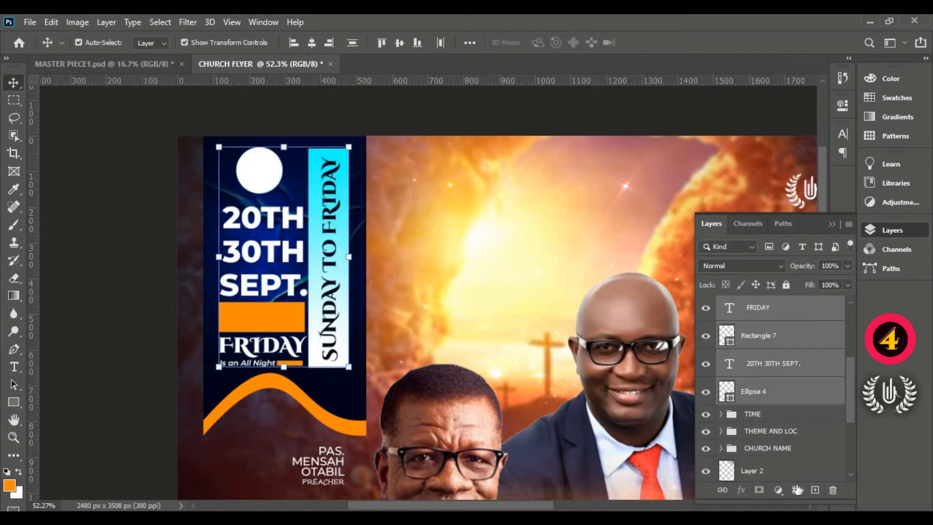
{"action": "left_click", "coordinate": [721, 304]}
{"action": "left_click", "coordinate": [705, 304]}
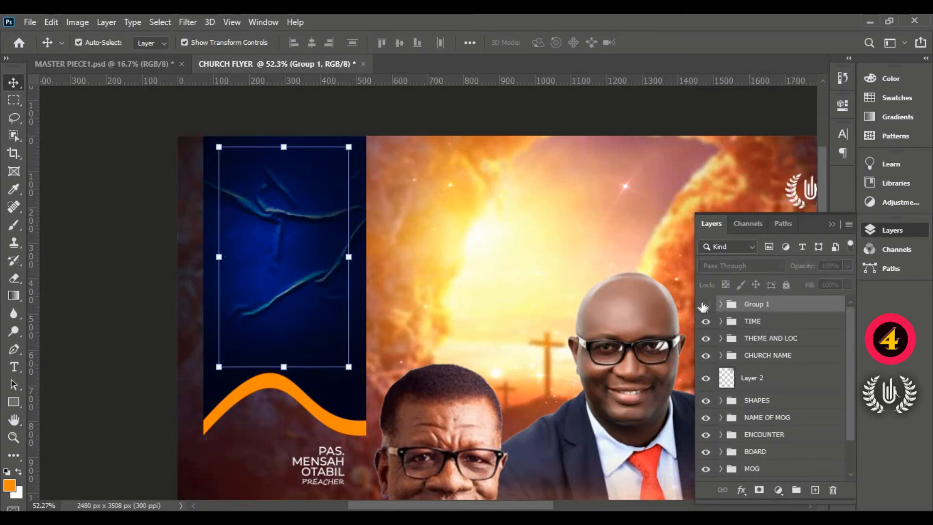
{"action": "left_click", "coordinate": [705, 304]}
{"action": "double_click", "coordinate": [762, 305]}
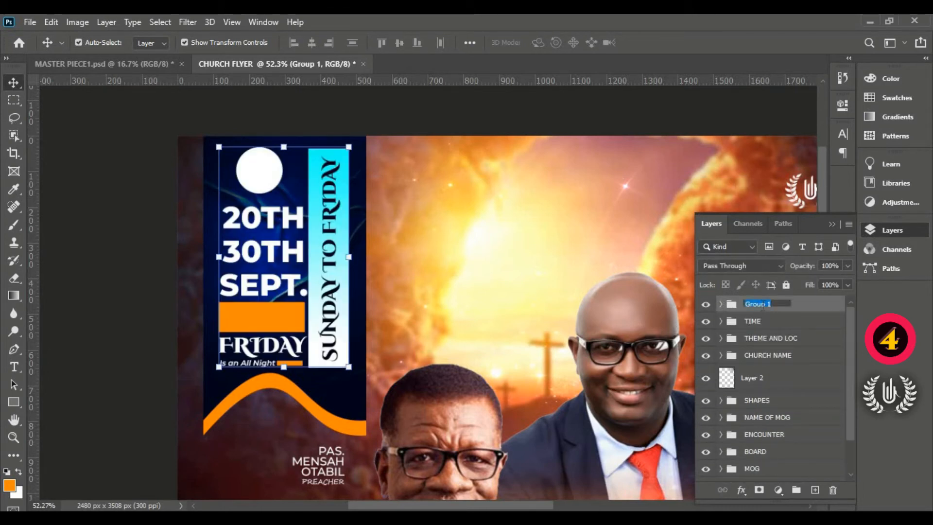
{"action": "type", "text": "DATE"}
{"action": "key", "text": "Return"}
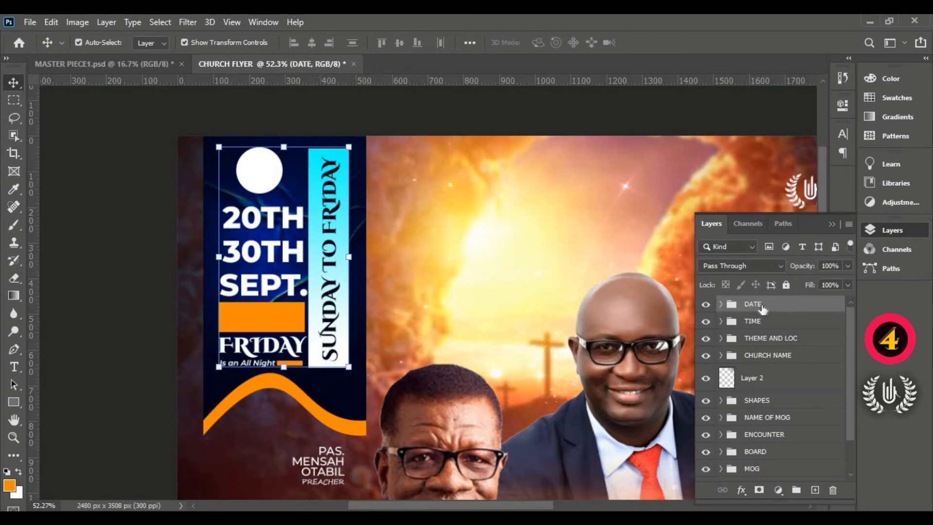
- Open the "date time location icons" image from the Eagle Eye folder
{"action": "key", "text": "ctrl+0"}
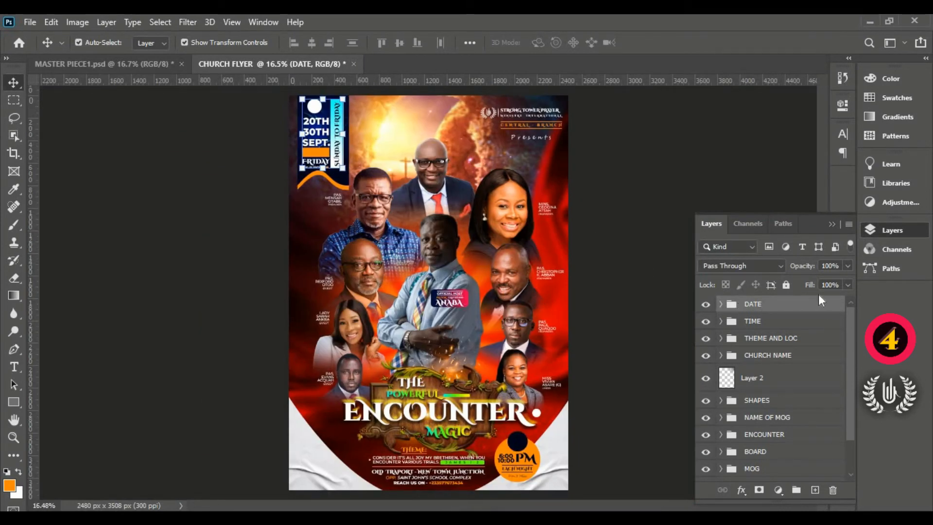
{"action": "left_click", "coordinate": [28, 25]}
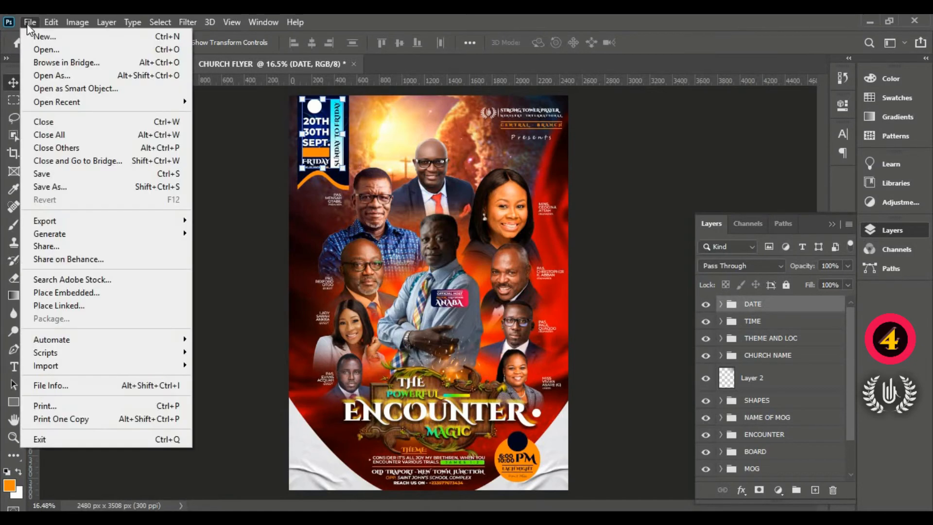
{"action": "left_click", "coordinate": [45, 47]}
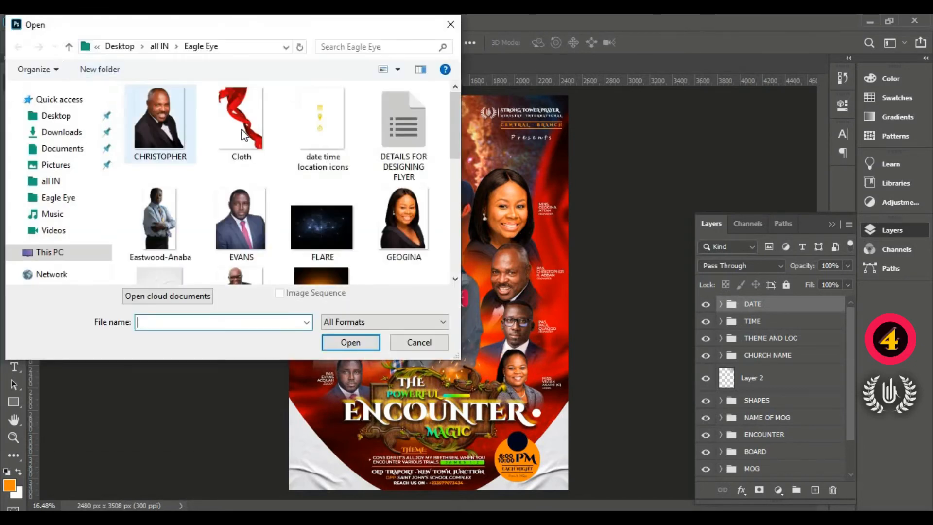
{"action": "left_click", "coordinate": [305, 129]}
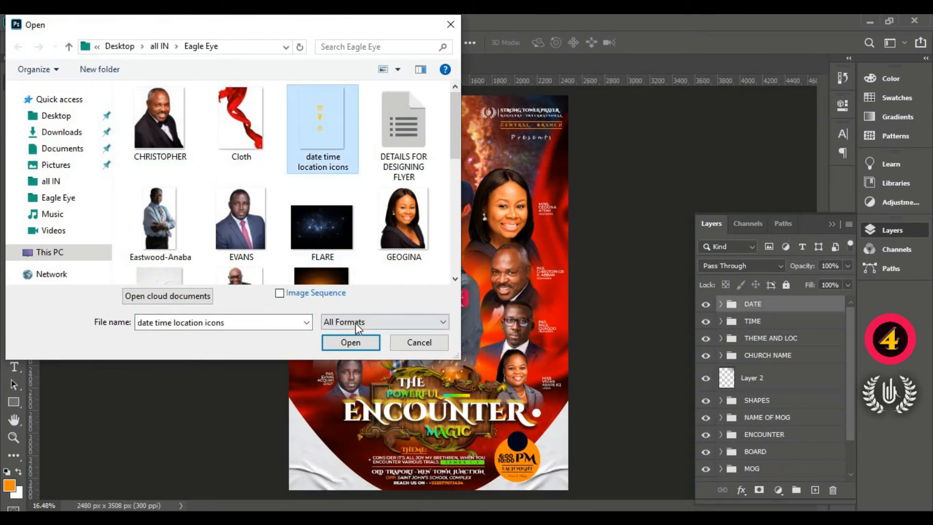
{"action": "left_click", "coordinate": [351, 343]}
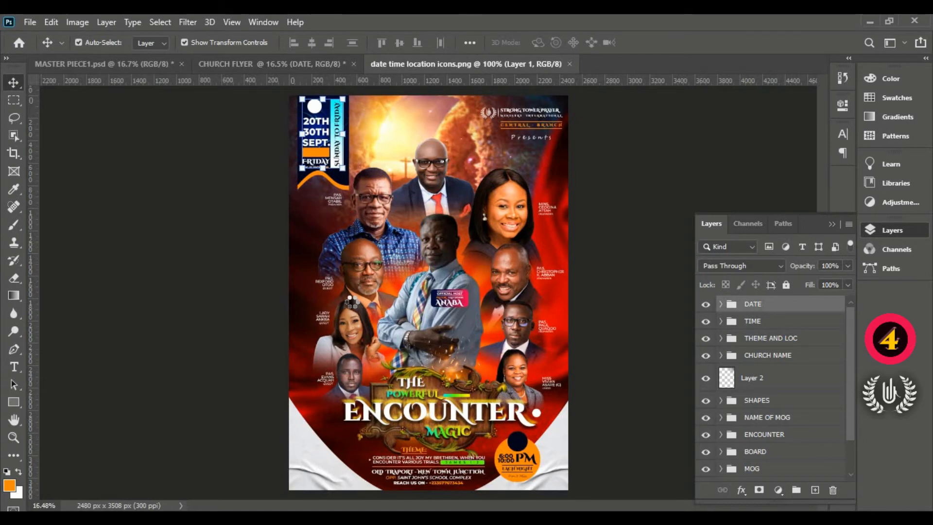
- Lasso the yellow calendar icon and cut it from the icons image
{"action": "left_click", "coordinate": [13, 120]}
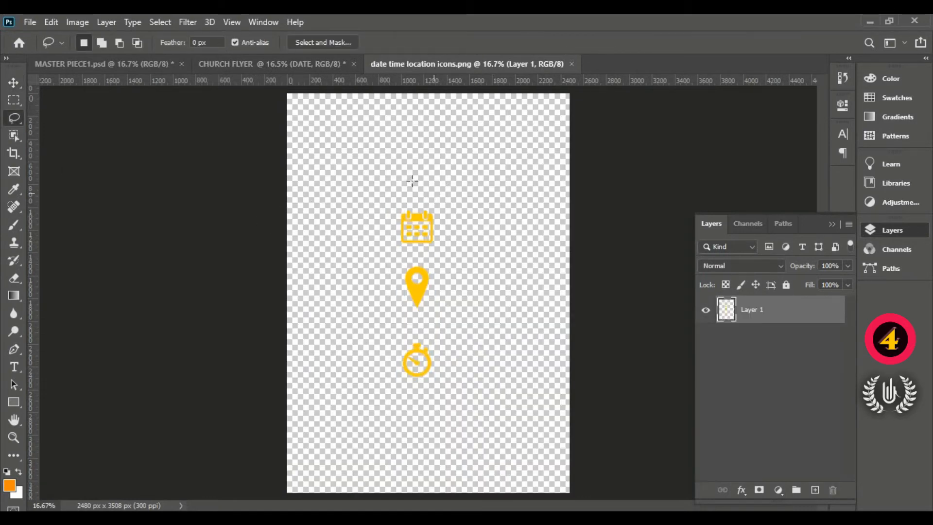
{"action": "mouse_move", "coordinate": [412, 181]}
{"action": "left_mouse_down"}
{"action": "mouse_move", "coordinate": [380, 214]}
{"action": "mouse_move", "coordinate": [469, 216]}
{"action": "mouse_move", "coordinate": [433, 179]}
{"action": "mouse_move", "coordinate": [431, 189]}
{"action": "left_mouse_up"}
{"action": "left_click", "coordinate": [52, 22]}
{"action": "left_click", "coordinate": [52, 22]}
{"action": "left_click", "coordinate": [52, 22]}
{"action": "left_click", "coordinate": [89, 99]}
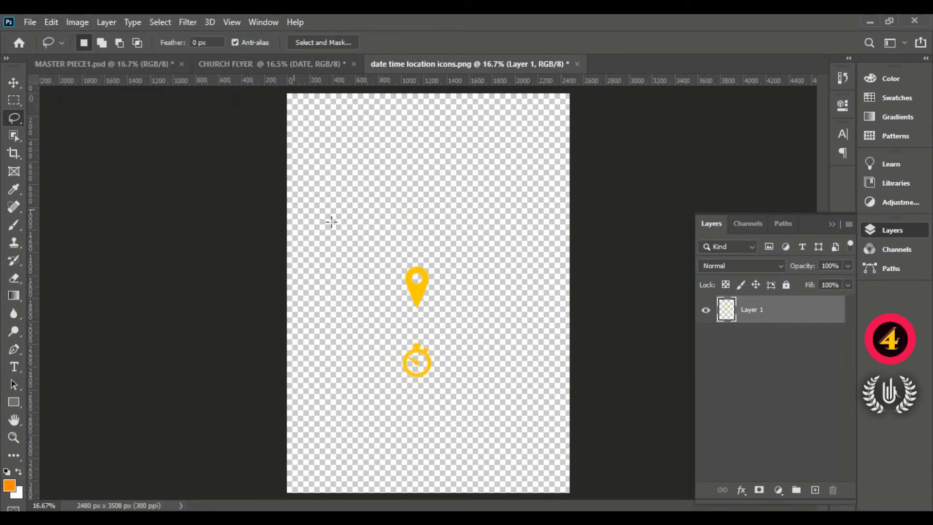
{"action": "left_click", "coordinate": [107, 64]}
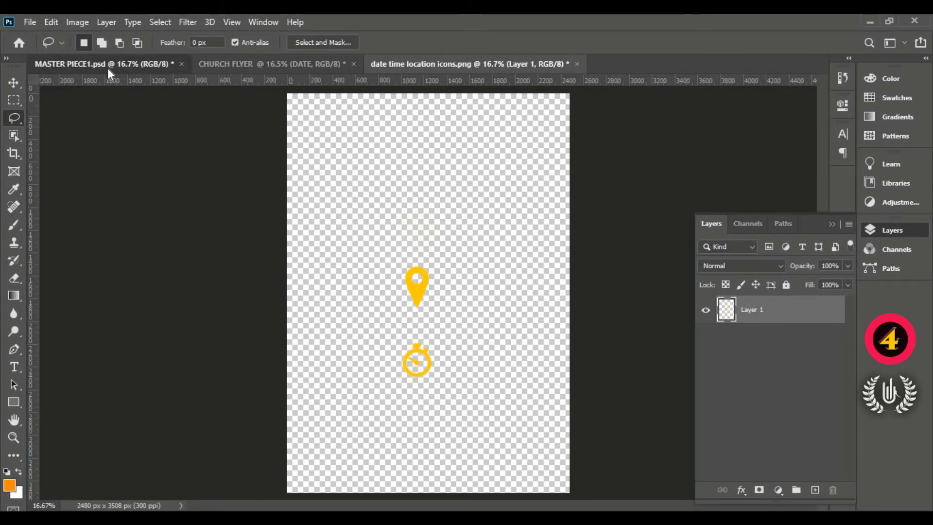
{"action": "left_click", "coordinate": [52, 22]}
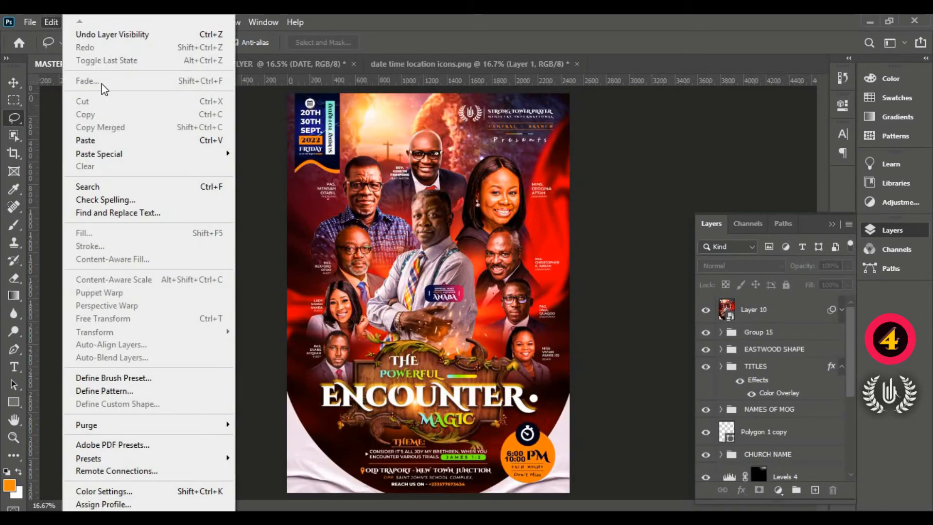
{"action": "left_click", "coordinate": [116, 142]}
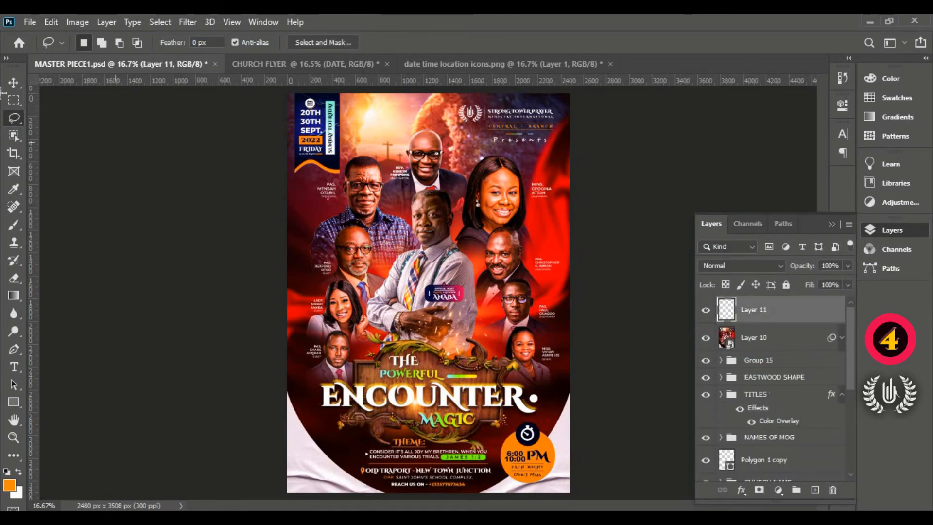
{"action": "left_click", "coordinate": [13, 82]}
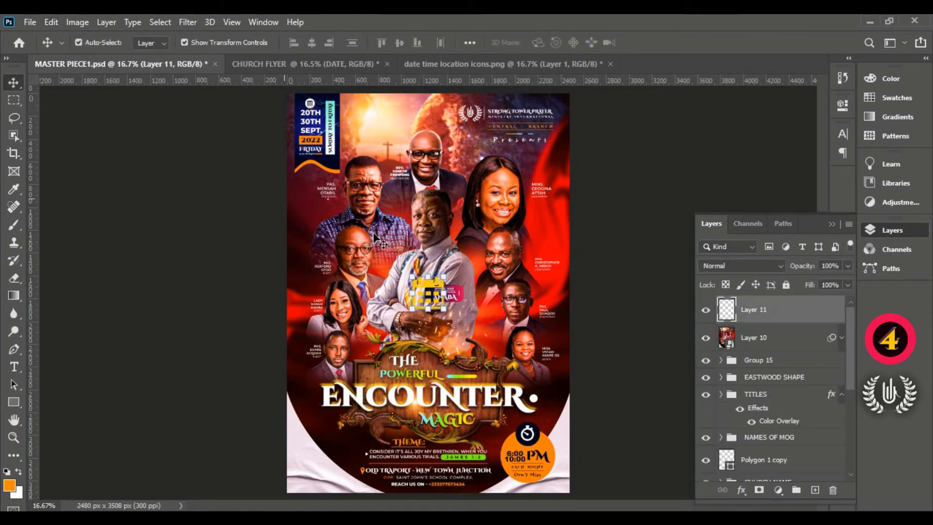
{"action": "left_click_drag", "start_coordinate": [432, 287], "coordinate": [371, 191]}
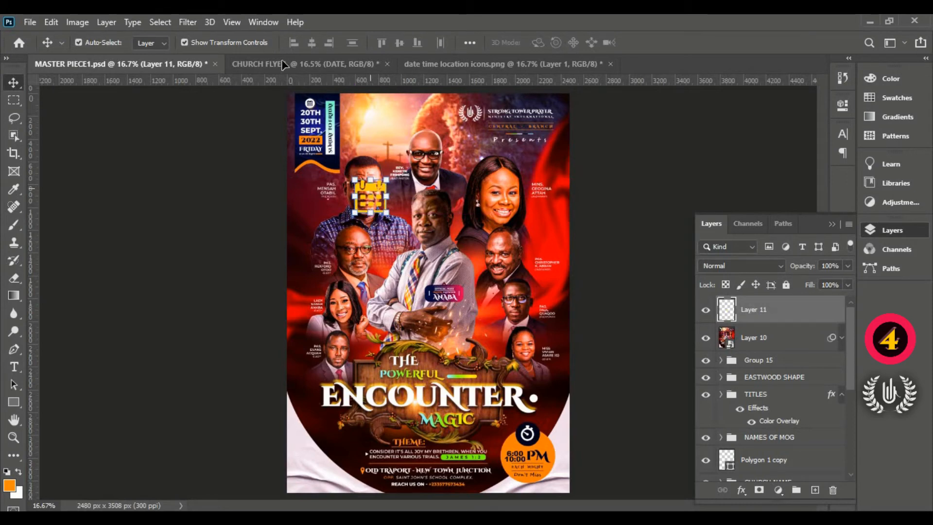
{"action": "key", "text": "Delete"}
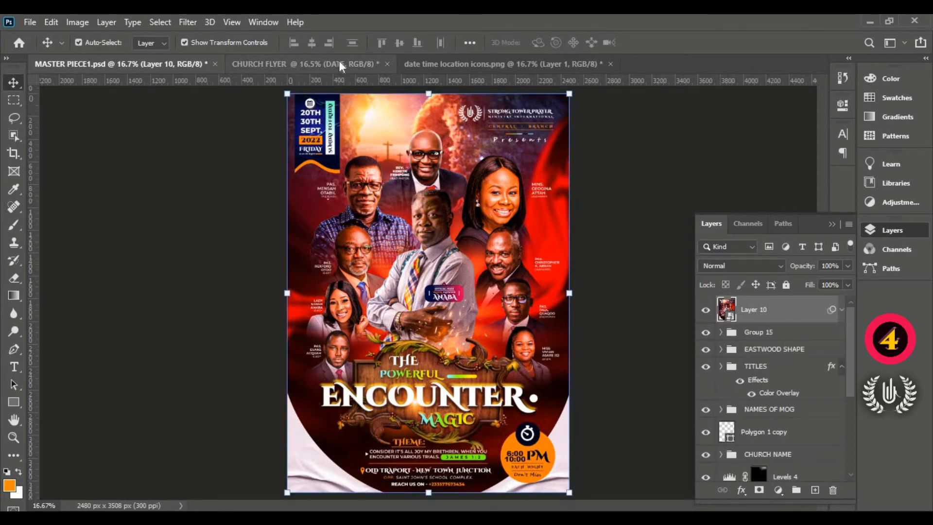
- Paste the calendar icon into the CHURCH FLYER document, move it onto the date banner, and convert its layer to a smart object
{"action": "left_click", "coordinate": [339, 60]}
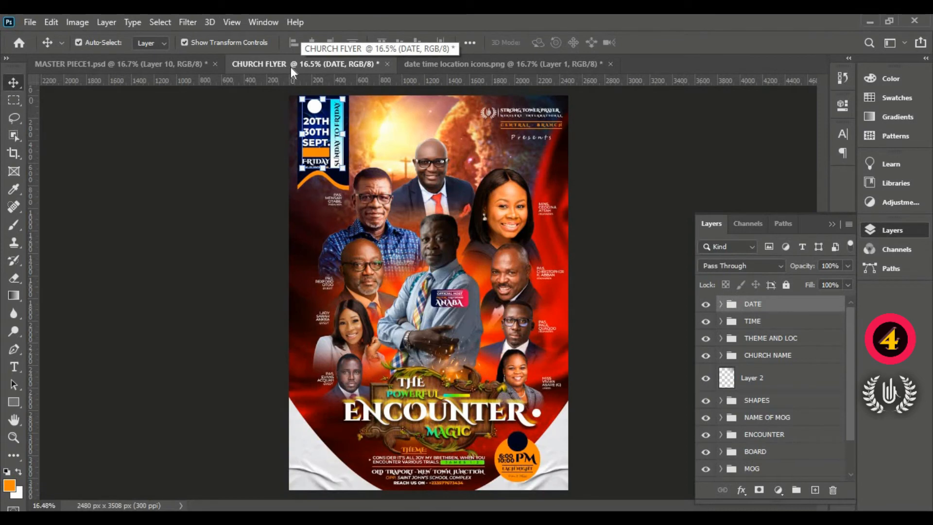
{"action": "left_click", "coordinate": [50, 21]}
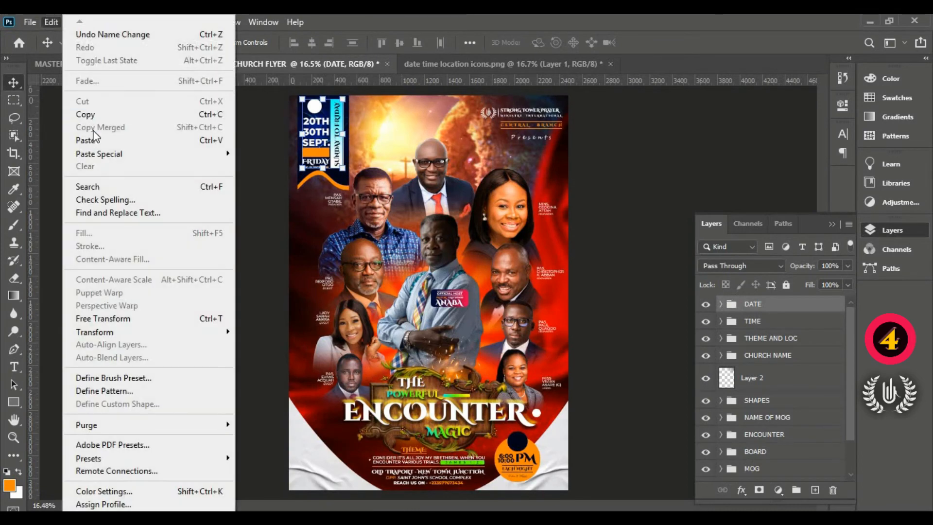
{"action": "left_click", "coordinate": [119, 141]}
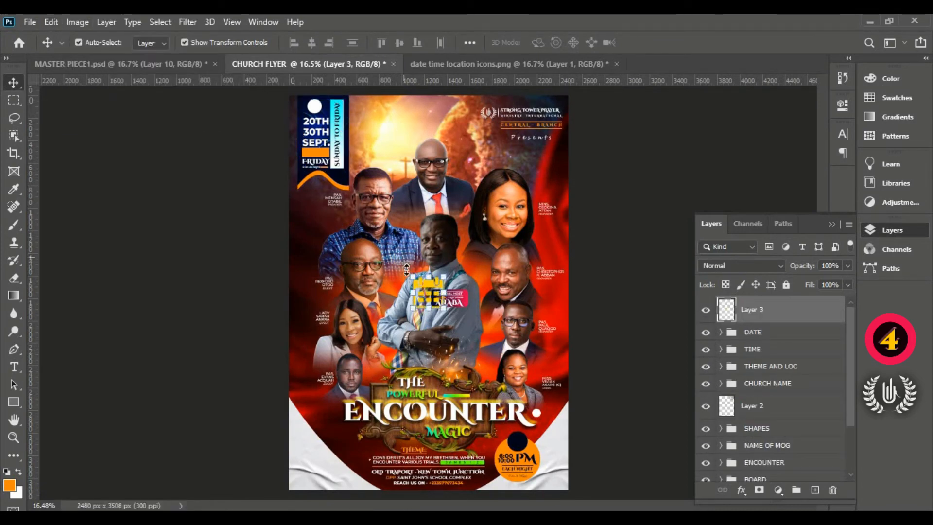
{"action": "left_click_drag", "start_coordinate": [434, 287], "coordinate": [329, 116]}
{"action": "right_click", "coordinate": [811, 316]}
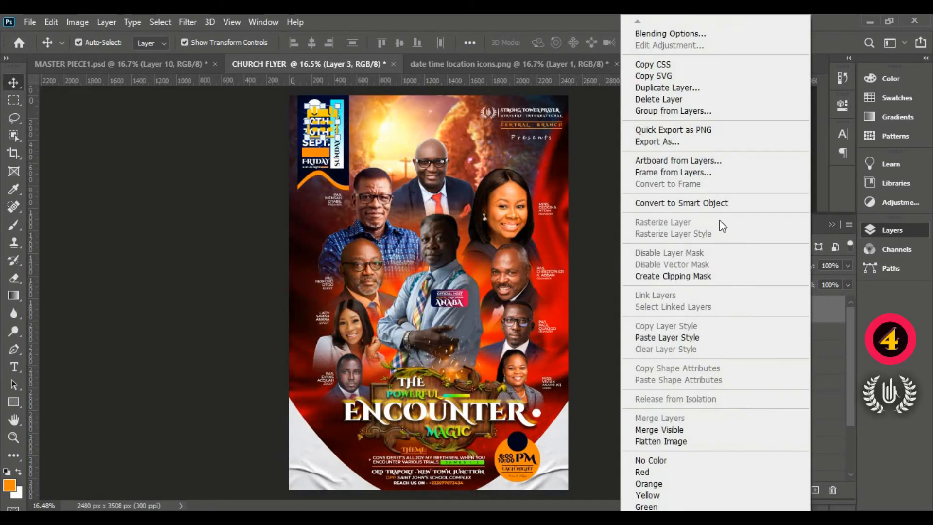
{"action": "left_click", "coordinate": [721, 204]}
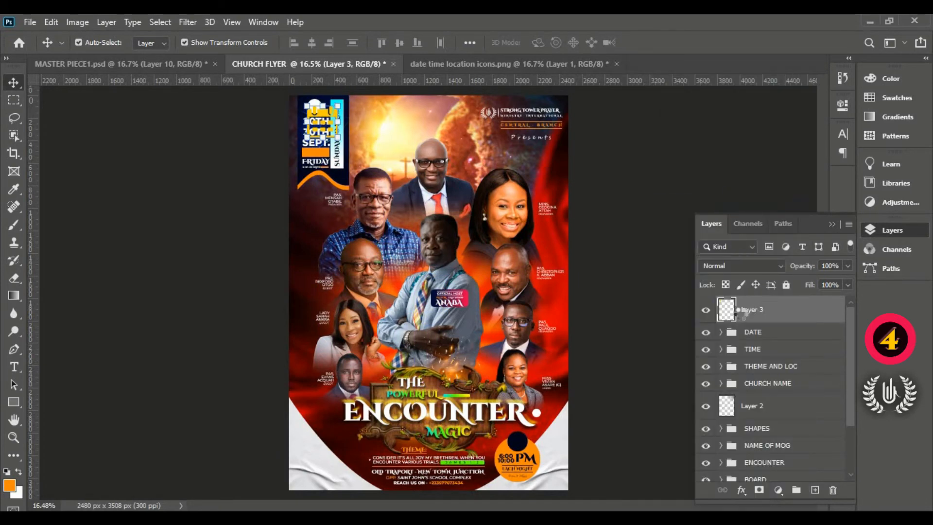
- Add a Color Overlay effect to the calendar icon's layer and open the overlay colour for editing
{"action": "left_click", "coordinate": [741, 489]}
{"action": "left_click", "coordinate": [745, 362]}
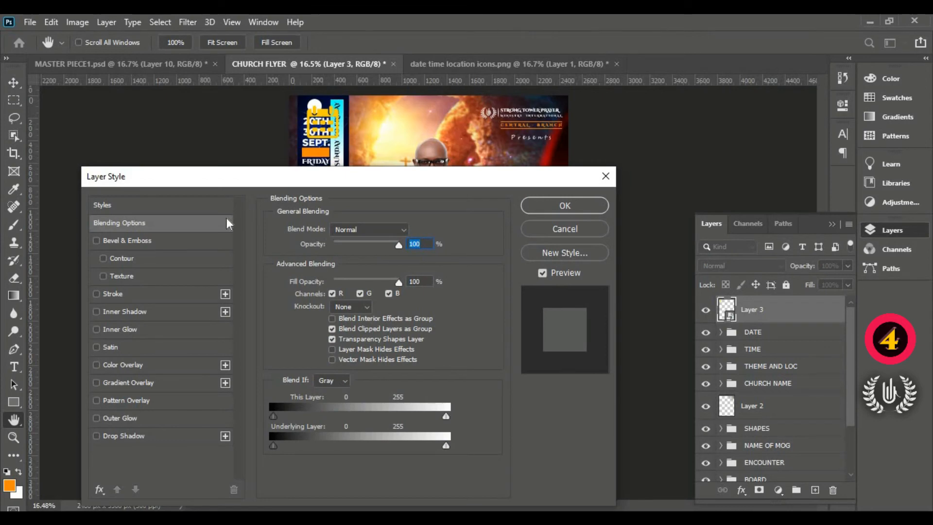
{"action": "left_click", "coordinate": [146, 364]}
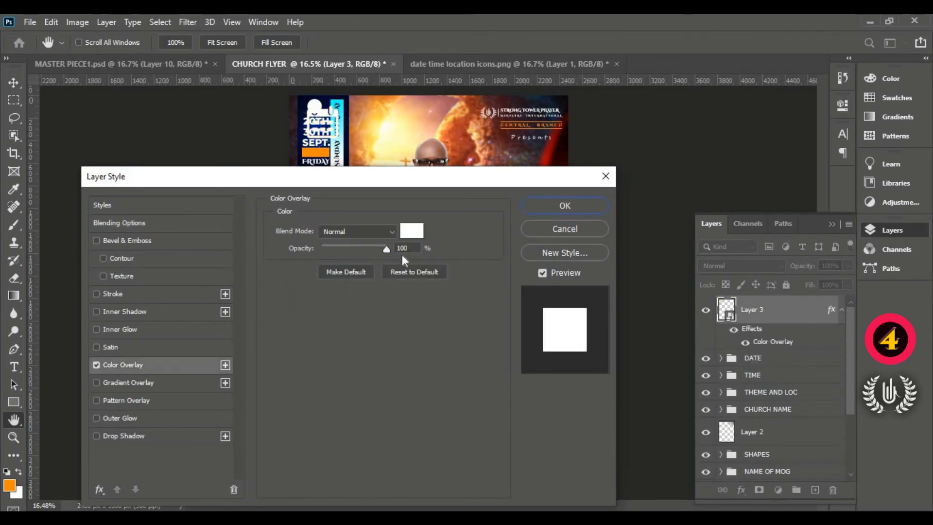
{"action": "left_click", "coordinate": [412, 232]}
{"action": "right_click", "coordinate": [753, 297]}
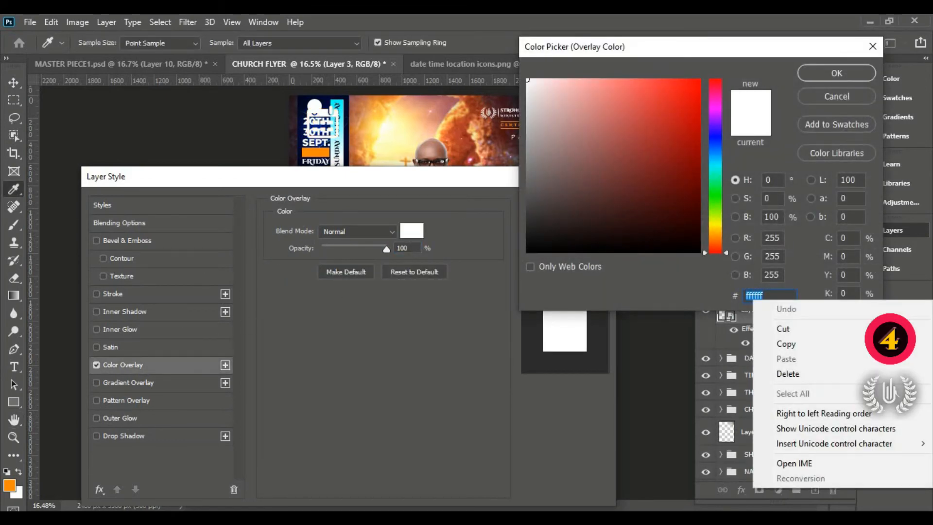
{"action": "left_click", "coordinate": [732, 52]}
{"action": "left_click_drag", "start_coordinate": [729, 52], "coordinate": [606, 181]}
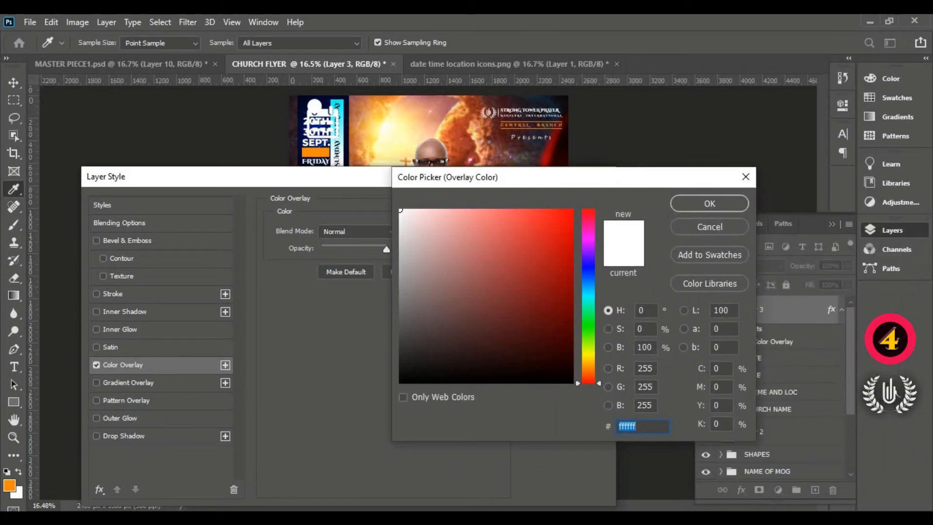
- Try to bring the Deep Blue code 000518 from the Notepad design details into the overlay colour's hex value
{"action": "key", "text": "alt+Tab"}
{"action": "right_click", "coordinate": [83, 403]}
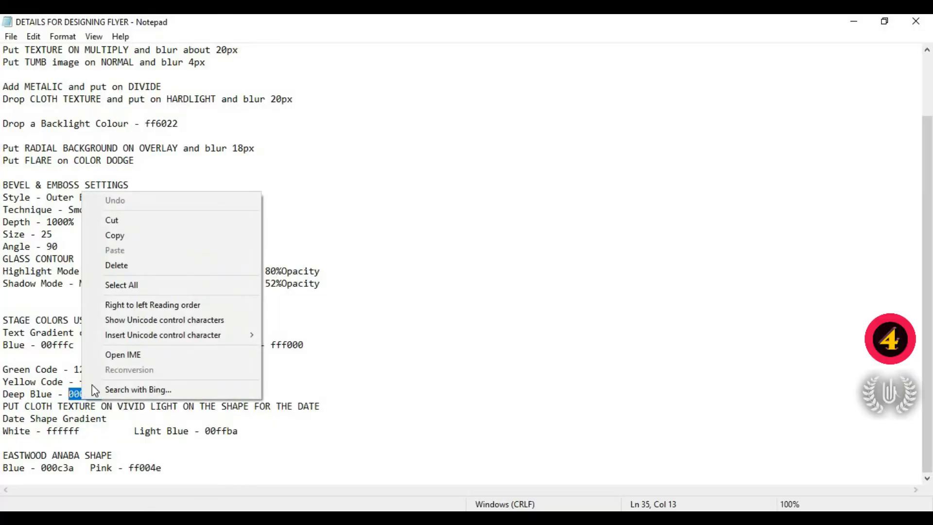
{"action": "left_click", "coordinate": [115, 235]}
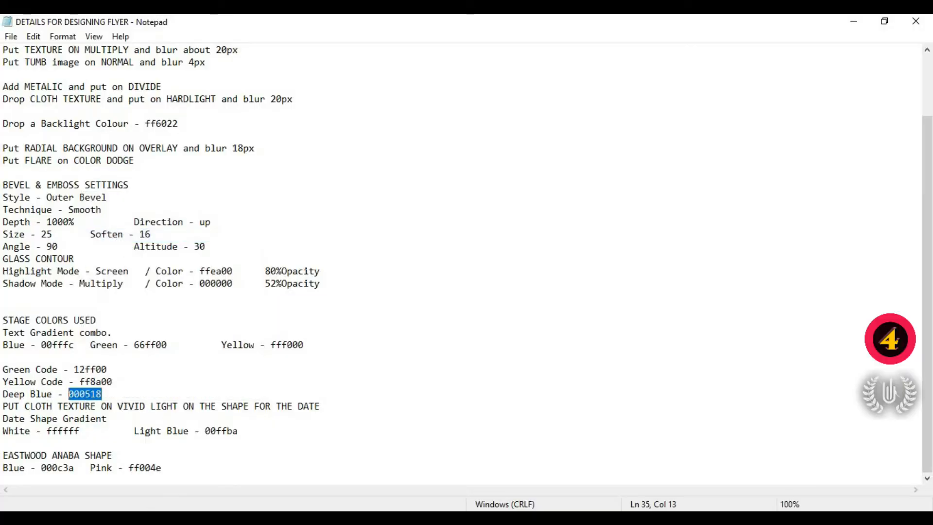
{"action": "key", "text": "alt+Tab"}
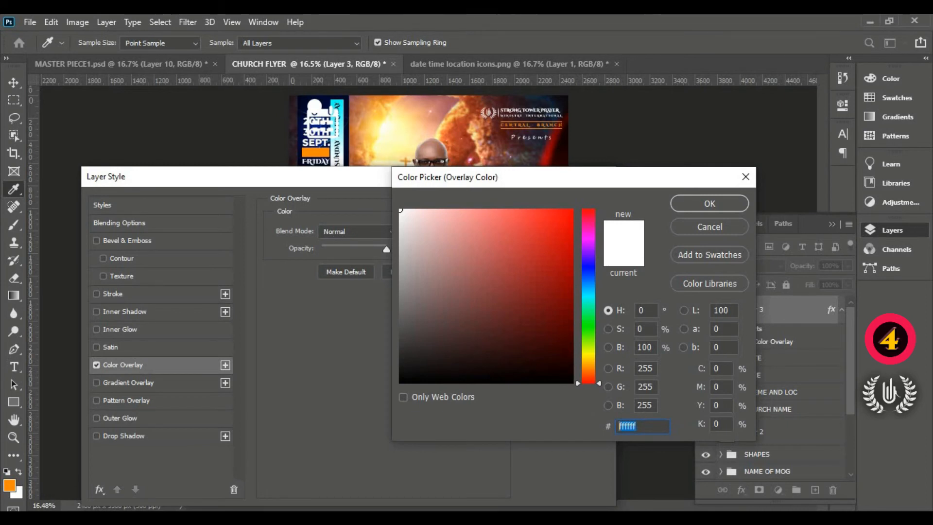
{"action": "right_click", "coordinate": [639, 428]}
{"action": "left_click", "coordinate": [677, 288]}
- Copy the Deep Blue code 000518 from the Notepad design details and apply it as the calendar icon's overlay colour
{"action": "key", "text": "alt+Tab"}
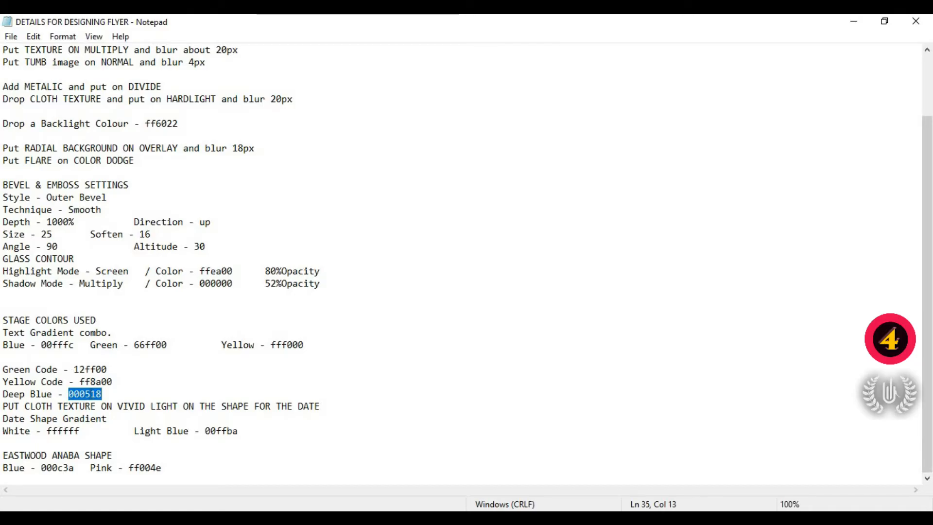
{"action": "right_click", "coordinate": [91, 392]}
{"action": "left_click", "coordinate": [163, 231]}
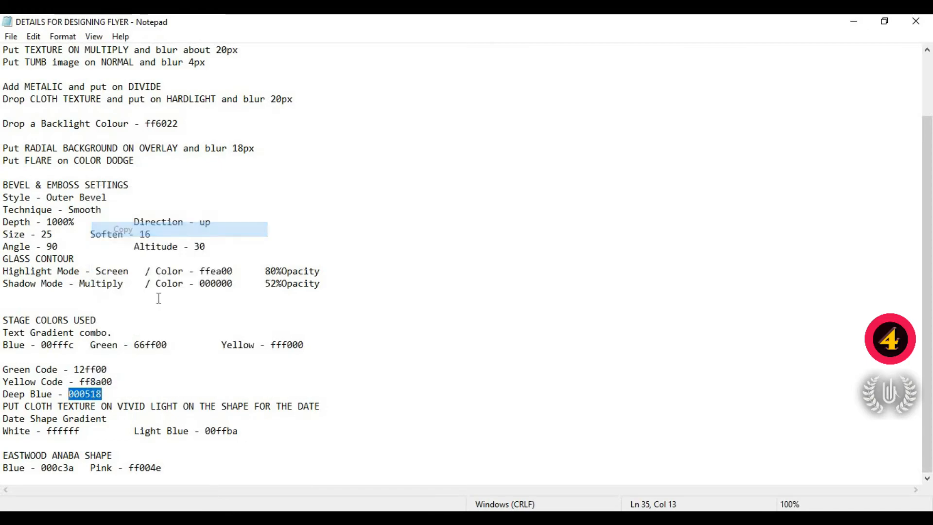
{"action": "key", "text": "alt+Tab"}
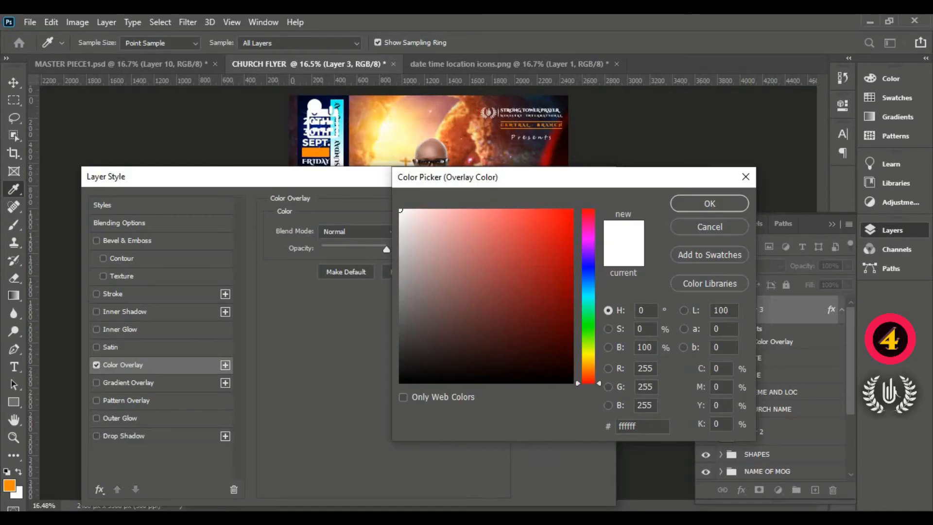
{"action": "left_click", "coordinate": [616, 427]}
{"action": "right_click", "coordinate": [624, 426]}
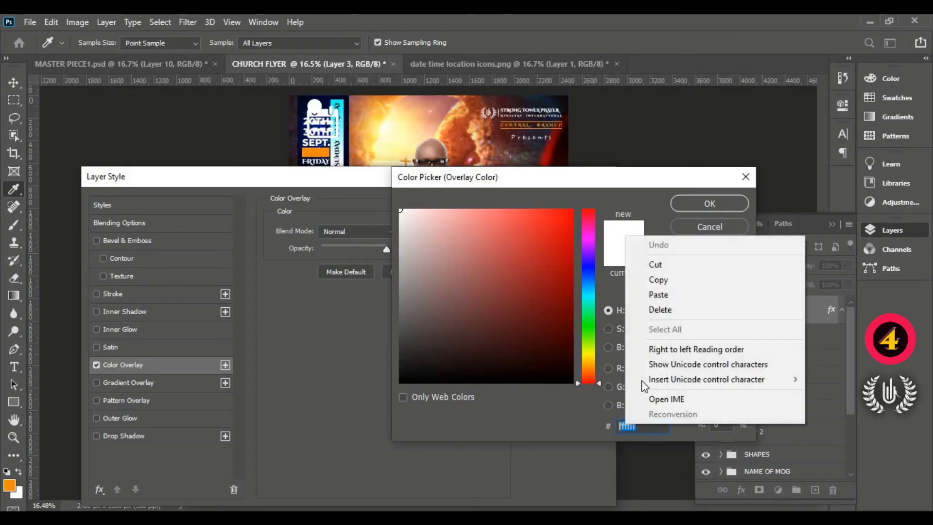
{"action": "left_click", "coordinate": [657, 295]}
{"action": "left_click", "coordinate": [700, 203]}
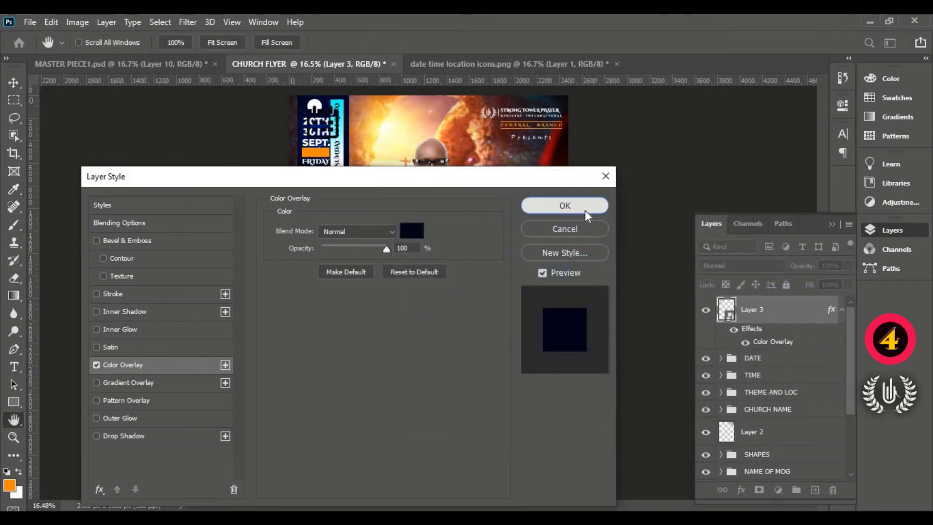
{"action": "left_click", "coordinate": [585, 210]}
- Scale the calendar icon down to about 23% and centre it on the white circle above the dates in the banner
{"action": "scroll", "coordinate": [293, 103], "scroll_direction": "up", "scroll_amount": 6}
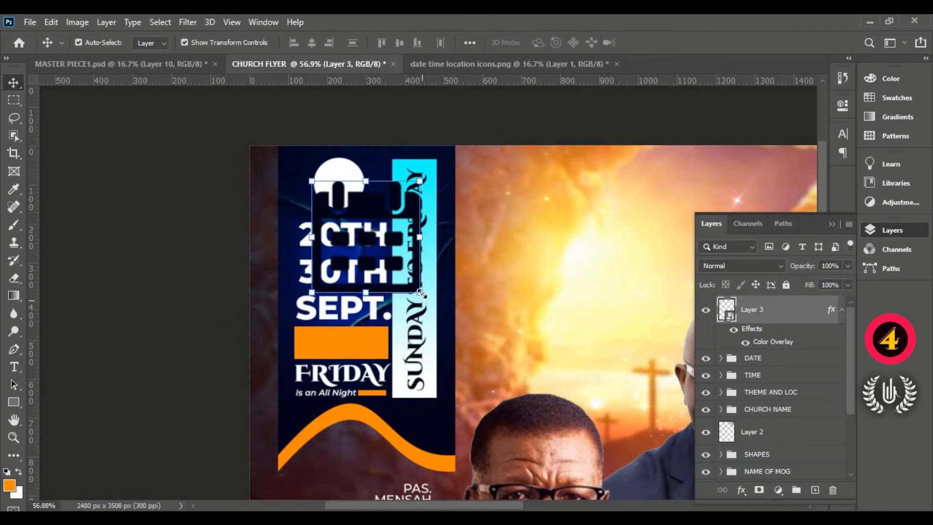
{"action": "left_click_drag", "start_coordinate": [420, 293], "coordinate": [347, 191]}
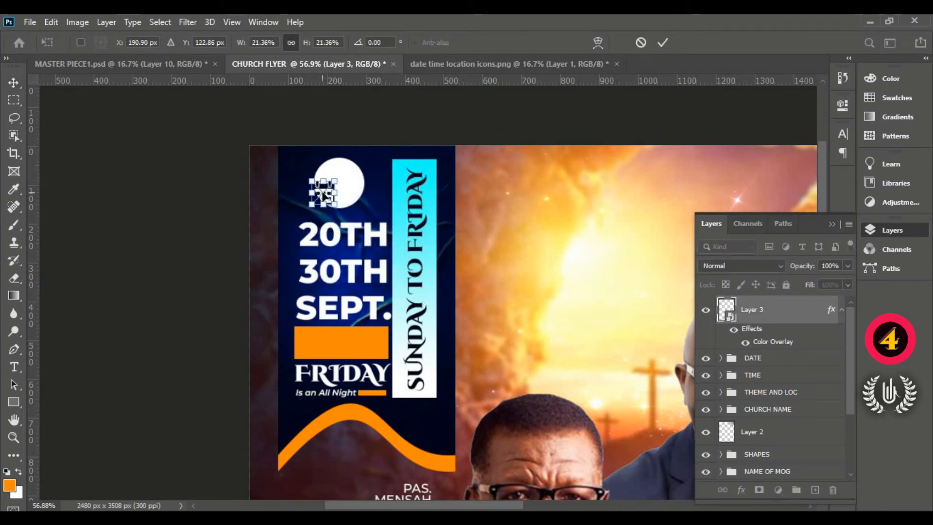
{"action": "key", "text": "Return"}
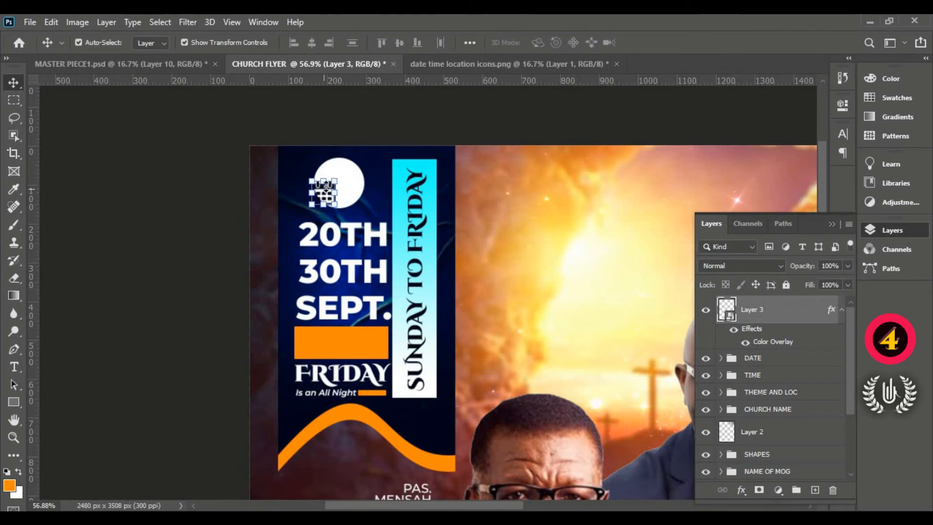
{"action": "key", "text": "ctrl+t"}
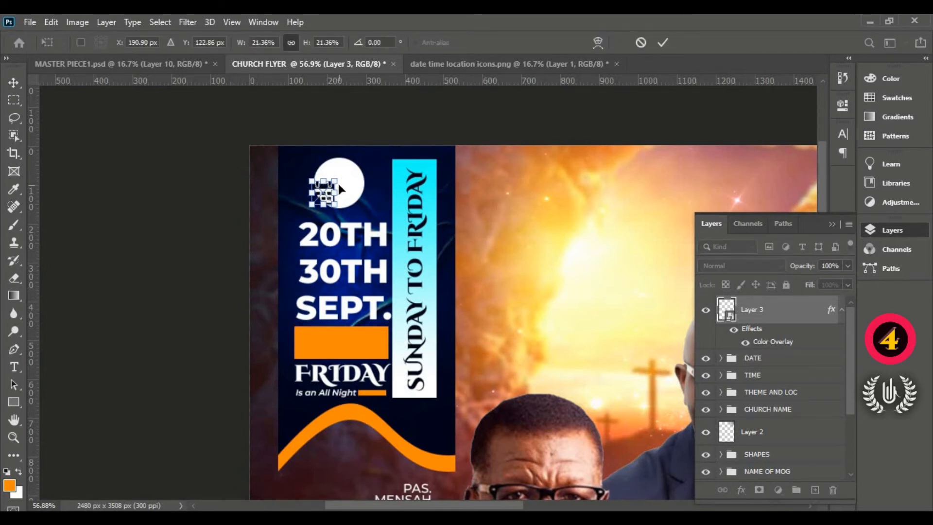
{"action": "mouse_move", "coordinate": [330, 196]}
{"action": "left_mouse_down"}
{"action": "mouse_move", "coordinate": [342, 192]}
{"action": "mouse_move", "coordinate": [324, 199]}
{"action": "mouse_move", "coordinate": [339, 182]}
{"action": "left_mouse_up"}
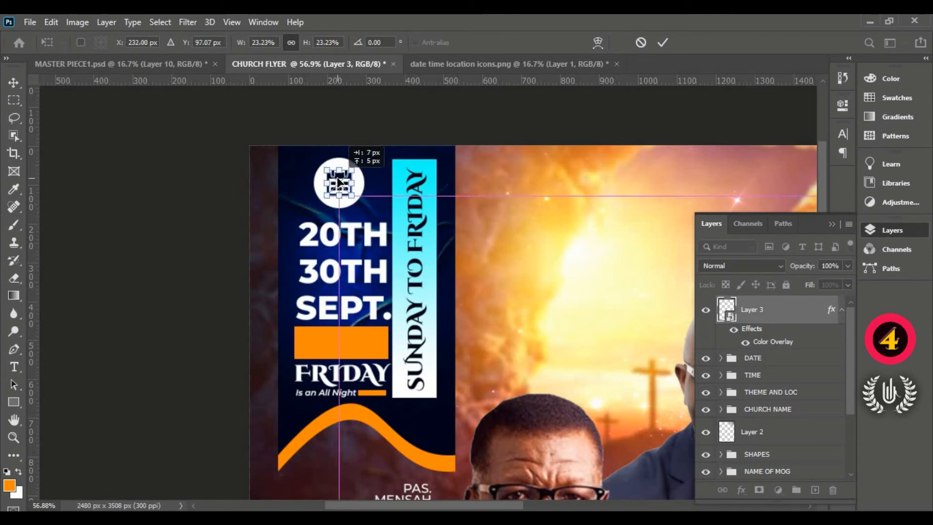
{"action": "left_click", "coordinate": [661, 43]}
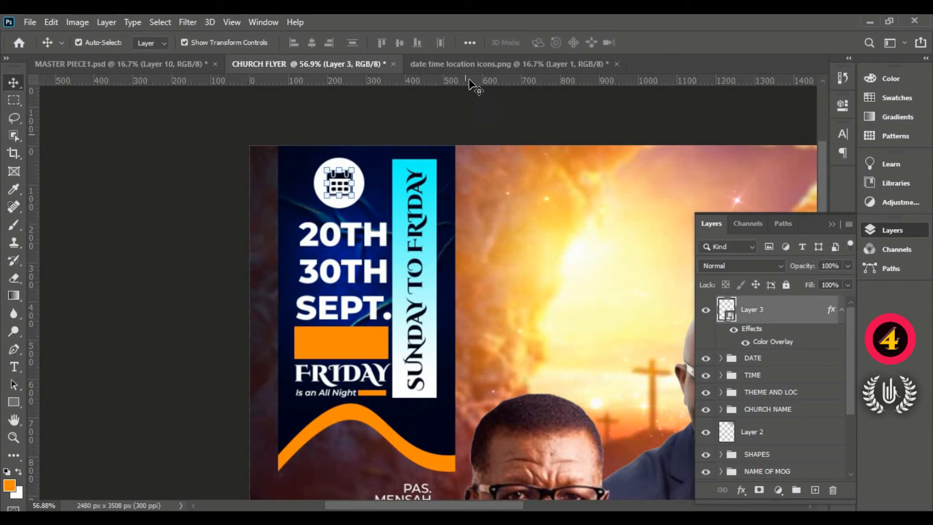
- Examine the calendar icon's fit in the white circle up close and against the whole flyer, leaving no layer selected
{"action": "key", "text": "ctrl+0"}
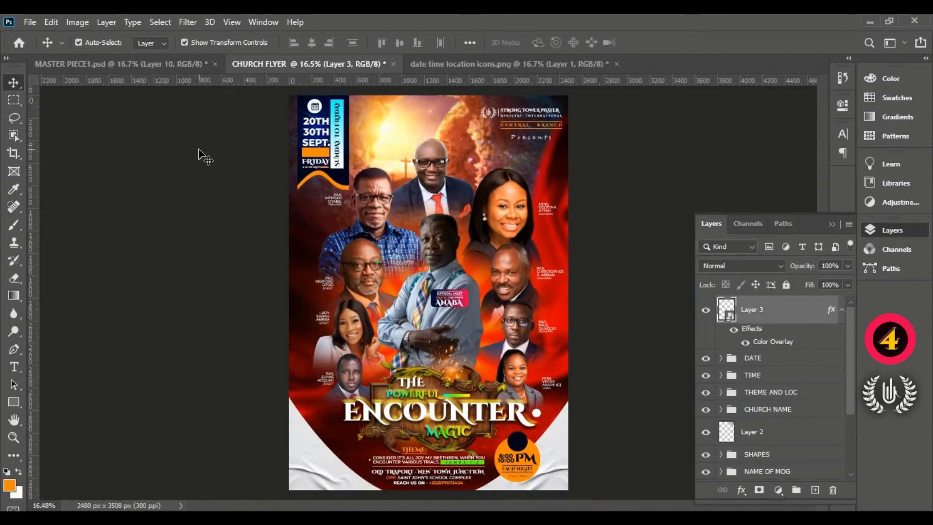
{"action": "left_click", "coordinate": [199, 149]}
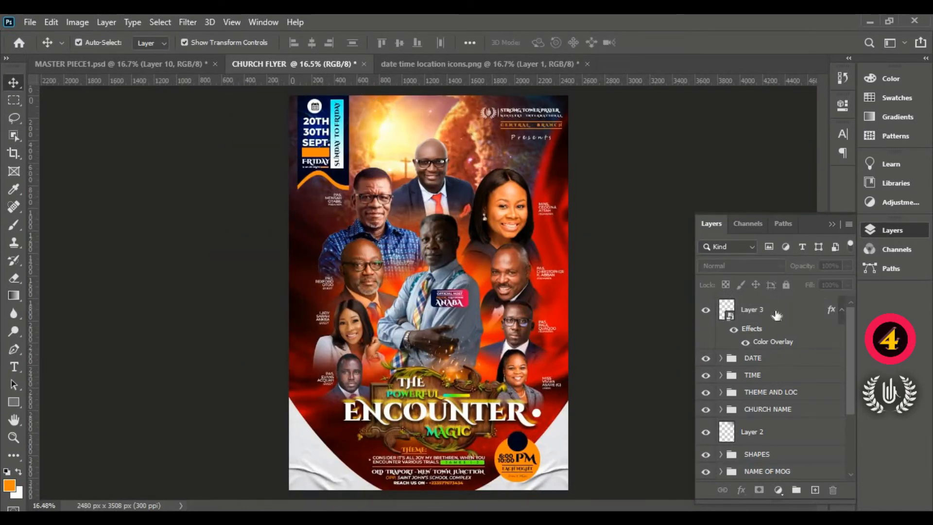
{"action": "left_click", "coordinate": [777, 315]}
{"action": "scroll", "coordinate": [313, 110], "scroll_direction": "up", "scroll_amount": 6}
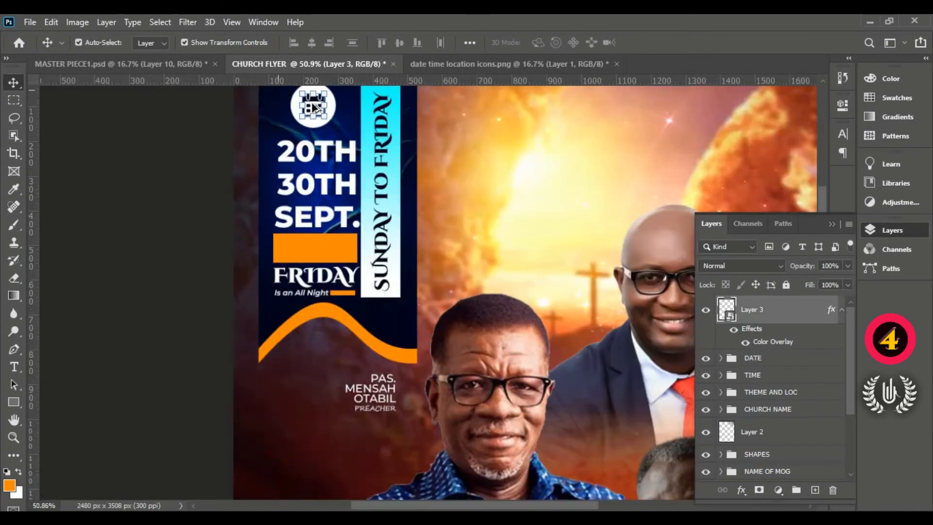
{"action": "scroll", "coordinate": [301, 130], "scroll_direction": "up", "scroll_amount": 3}
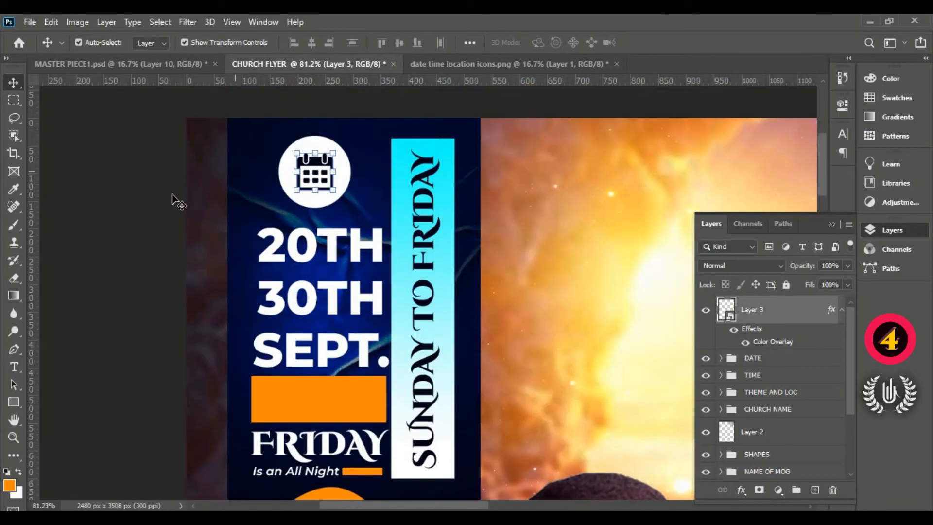
{"action": "left_click", "coordinate": [175, 199]}
{"action": "left_click", "coordinate": [323, 167]}
{"action": "scroll", "coordinate": [306, 162], "scroll_direction": "down", "scroll_amount": 6}
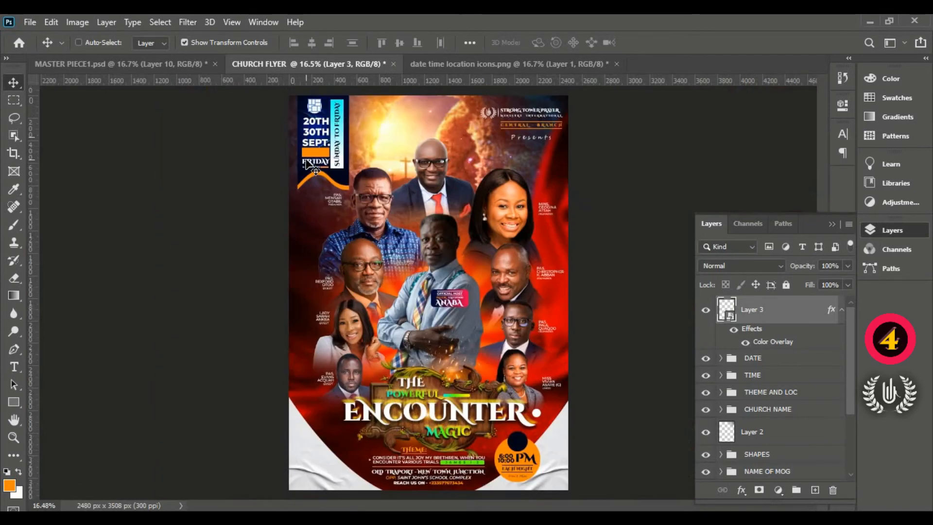
{"action": "left_click", "coordinate": [199, 175]}
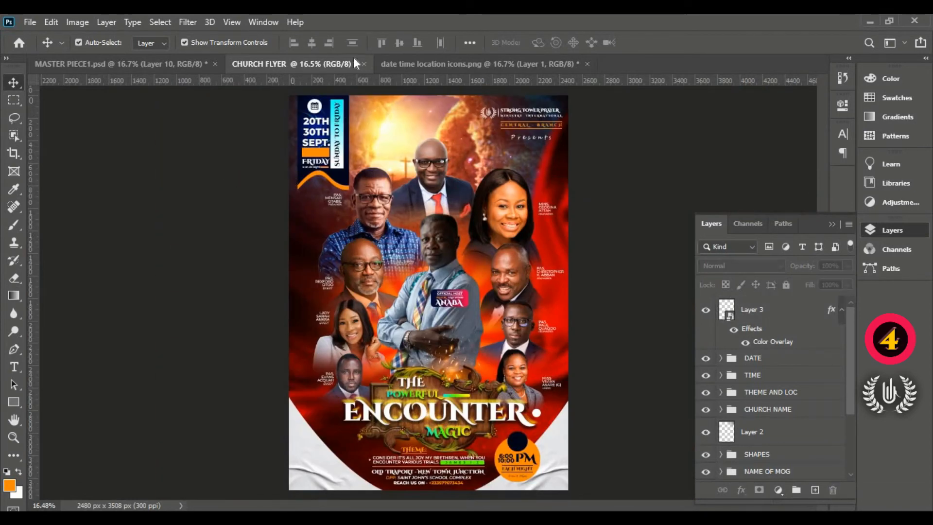
- Cut the location pin out of the date time location icons file with the Lasso tool and paste it into the church flyer
{"action": "left_click", "coordinate": [461, 67]}
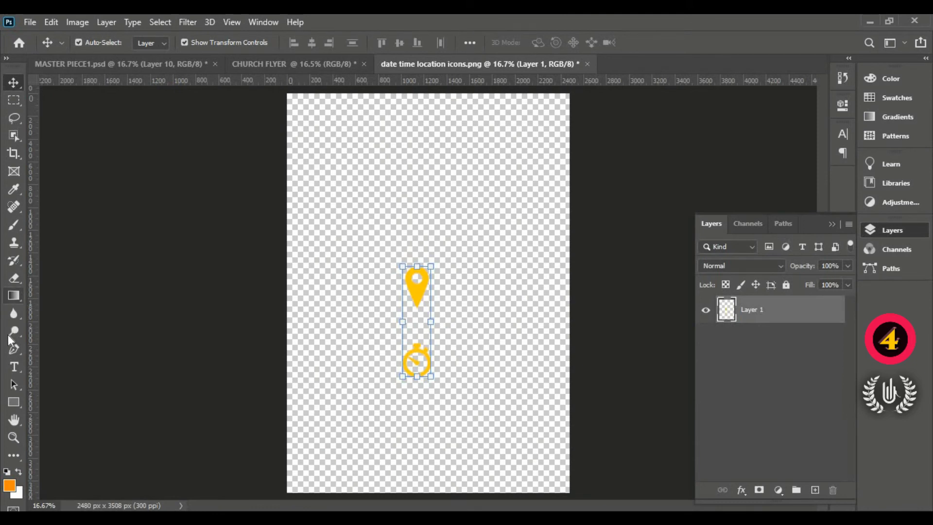
{"action": "left_click", "coordinate": [14, 118]}
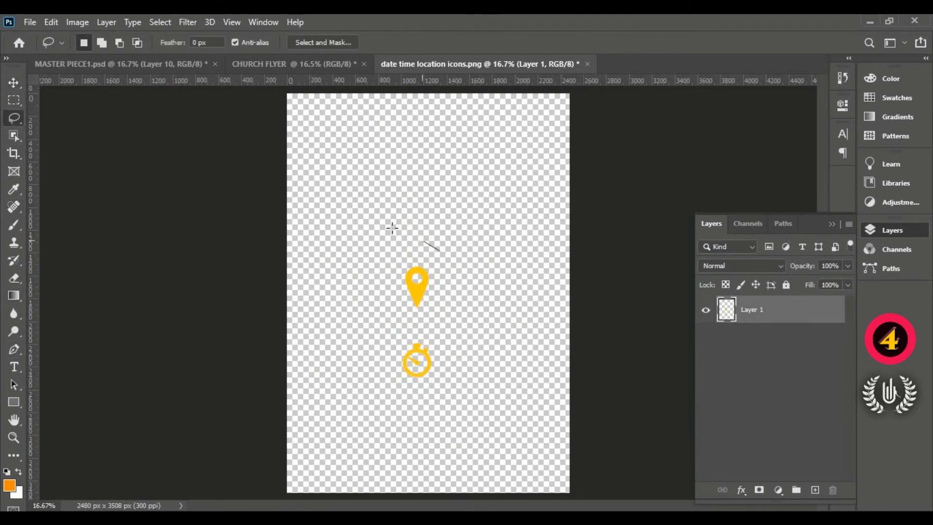
{"action": "mouse_move", "coordinate": [392, 228]}
{"action": "left_mouse_down"}
{"action": "mouse_move", "coordinate": [475, 285]}
{"action": "mouse_move", "coordinate": [485, 250]}
{"action": "left_mouse_up"}
{"action": "left_click", "coordinate": [46, 20]}
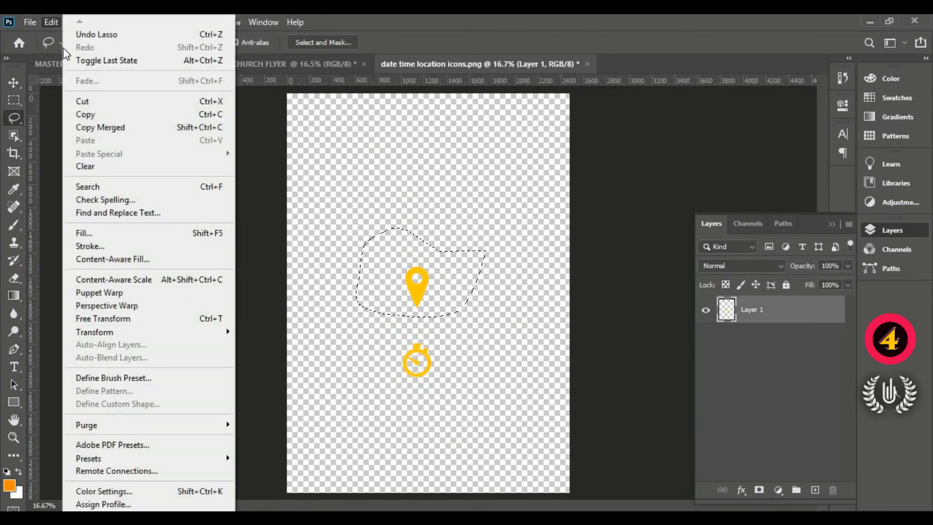
{"action": "left_click", "coordinate": [131, 103]}
{"action": "left_click", "coordinate": [281, 66]}
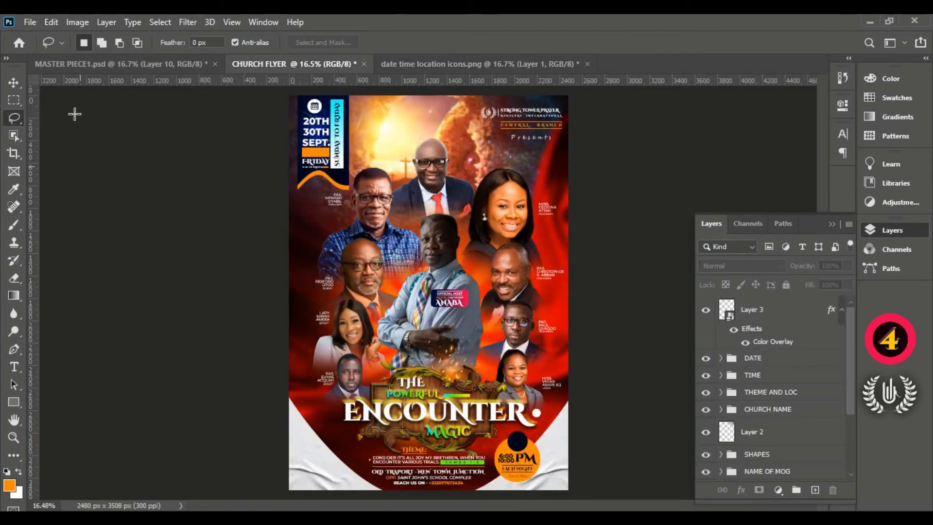
{"action": "left_click", "coordinate": [52, 23]}
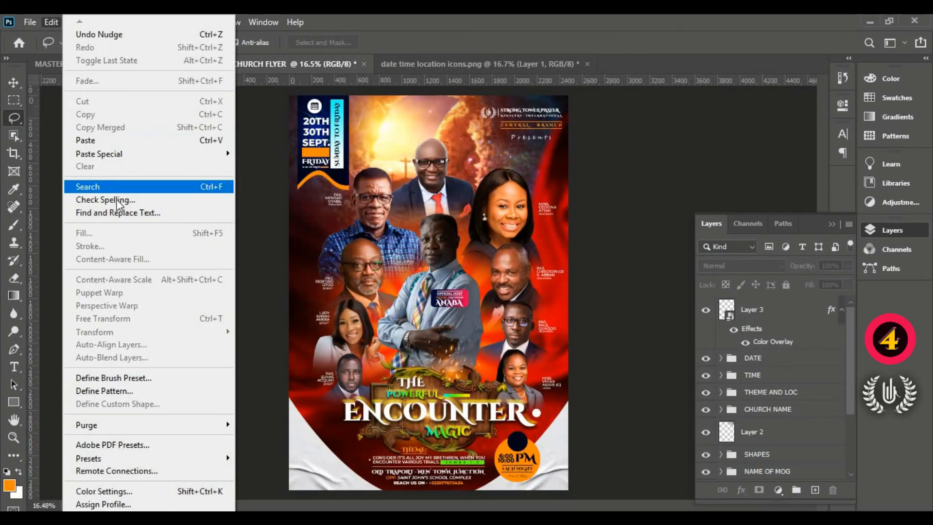
{"action": "left_click", "coordinate": [109, 141]}
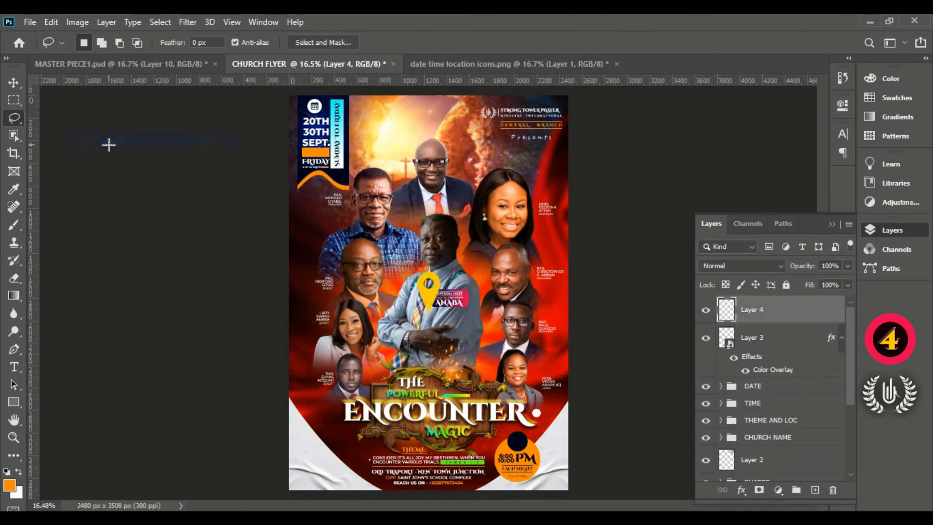
- Scale the location pin down to about 14% and place it just before the OLD TRAPORT - NEW TOWN JUNCTION line
{"action": "left_click", "coordinate": [12, 82]}
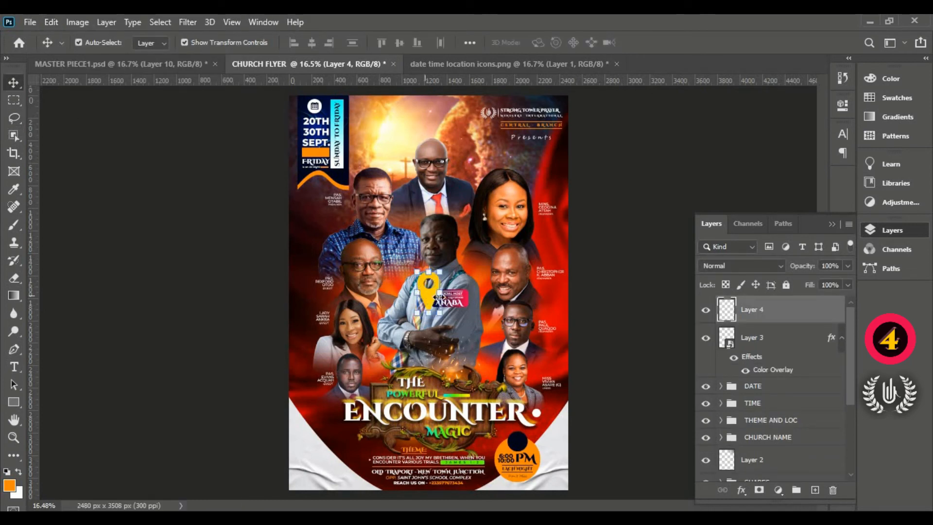
{"action": "left_click_drag", "start_coordinate": [420, 292], "coordinate": [362, 459]}
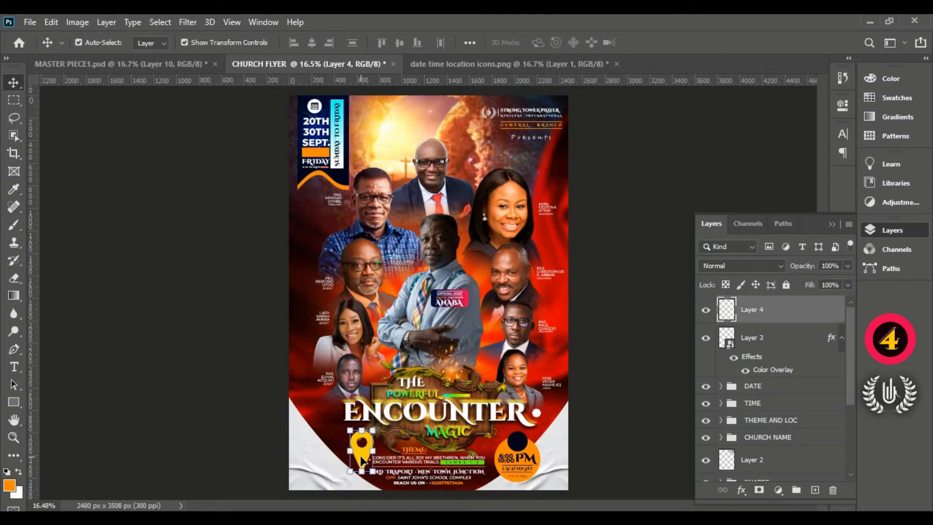
{"action": "scroll", "coordinate": [372, 482], "scroll_direction": "up", "scroll_amount": 6}
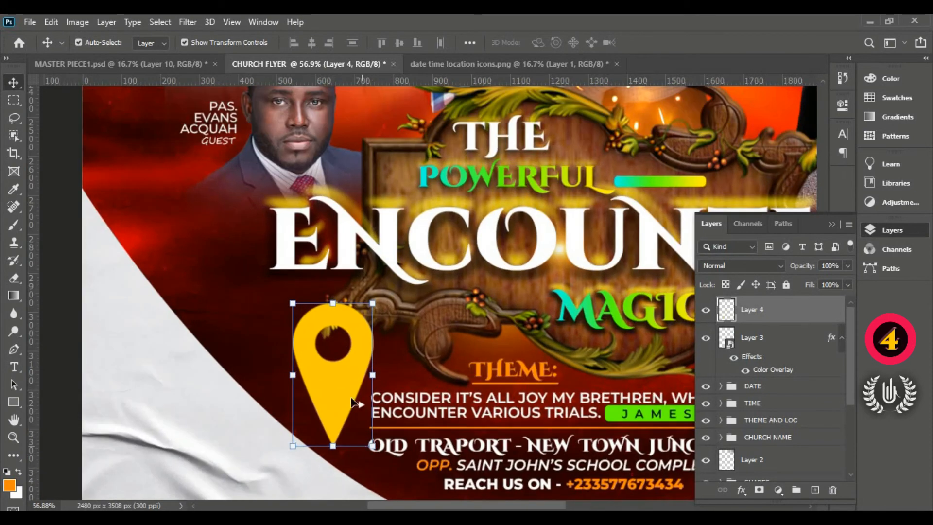
{"action": "key", "text": "ctrl+t"}
{"action": "left_click_drag", "start_coordinate": [340, 297], "coordinate": [356, 450]}
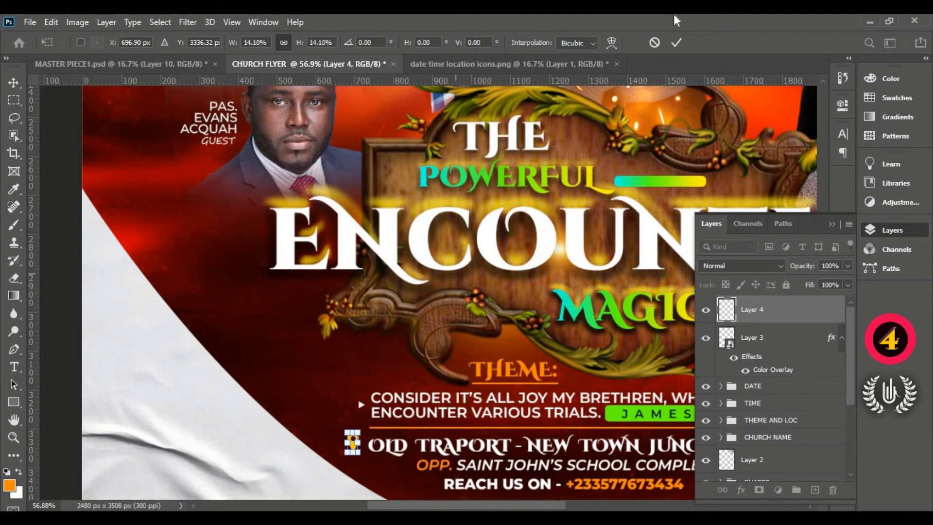
{"action": "left_click", "coordinate": [676, 42]}
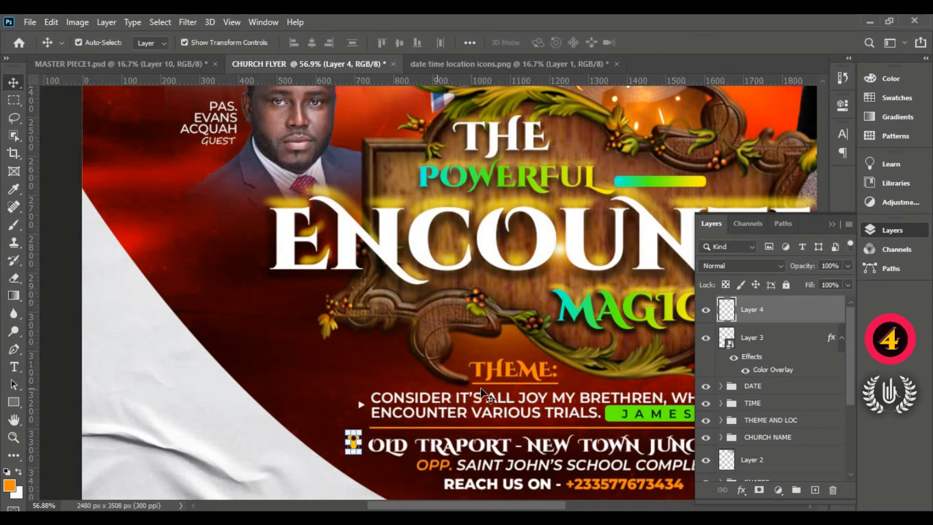
- Add a Color Overlay effect to the location pin's layer
{"action": "double_click", "coordinate": [804, 315]}
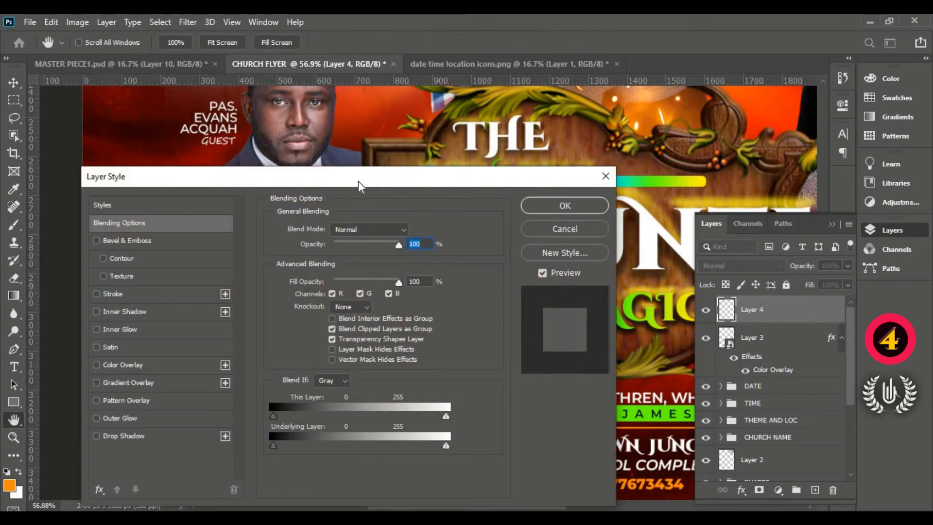
{"action": "left_click_drag", "start_coordinate": [357, 181], "coordinate": [746, 73]}
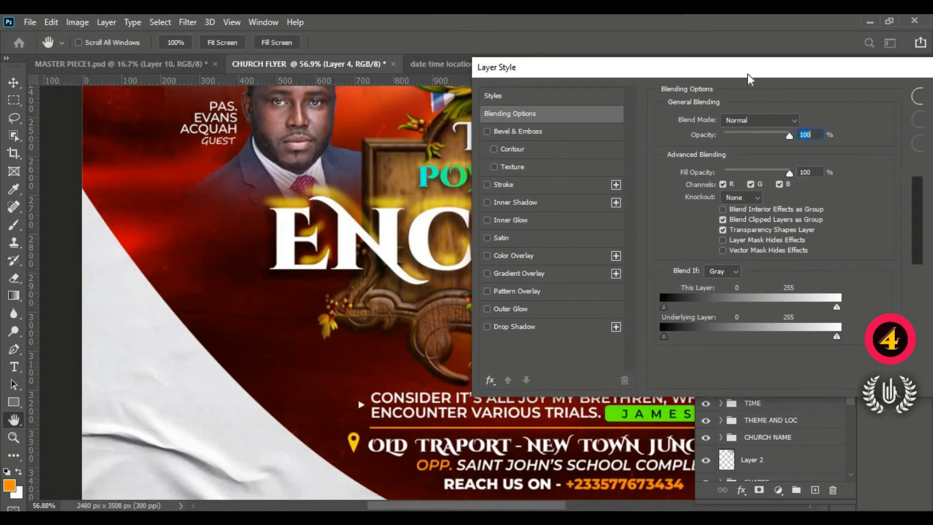
{"action": "left_click", "coordinate": [557, 259]}
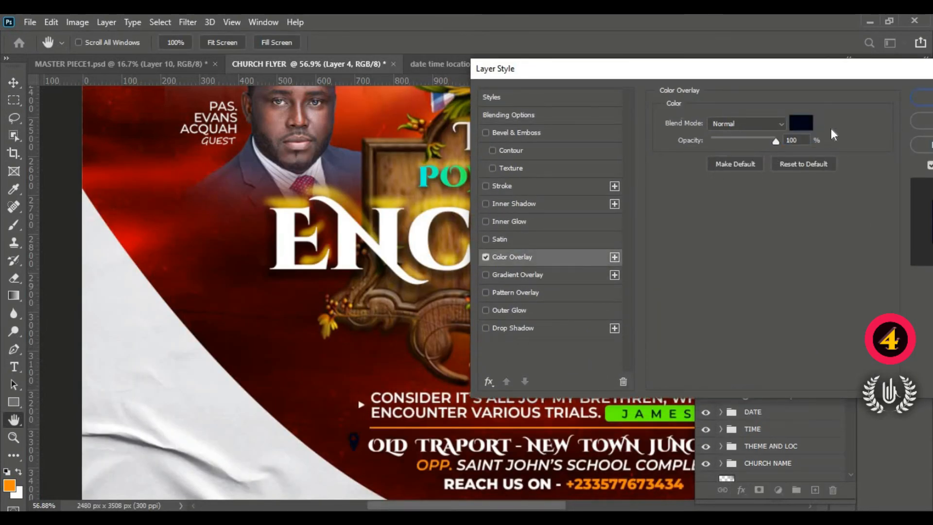
- Copy the Yellow Code ff8a00 from the Notepad design details for the pin's overlay colour
{"action": "left_click", "coordinate": [792, 122]}
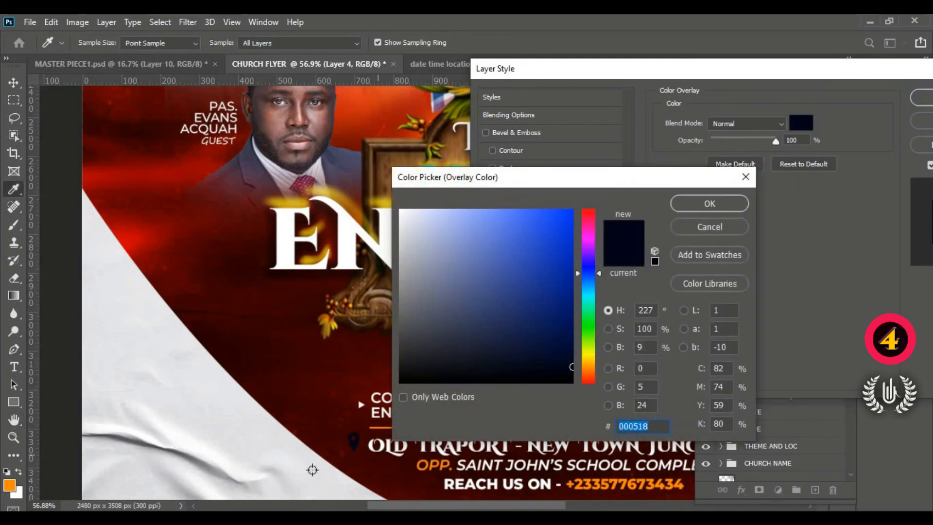
{"action": "key", "text": "alt+Tab"}
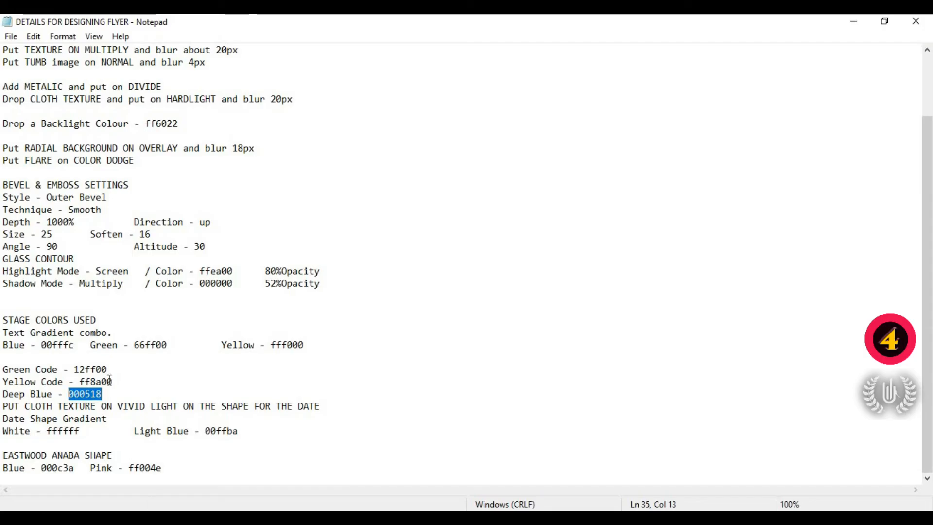
{"action": "left_click_drag", "start_coordinate": [113, 382], "coordinate": [78, 383]}
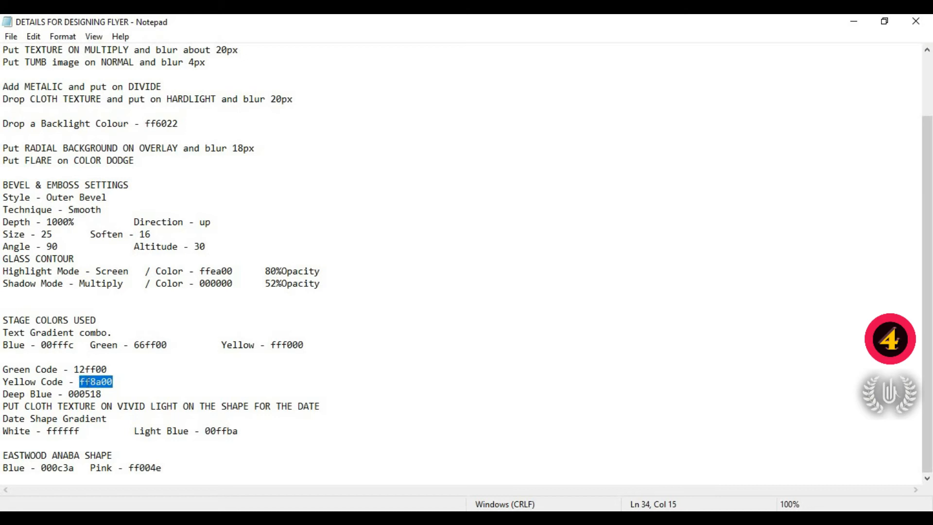
{"action": "right_click", "coordinate": [87, 382]}
{"action": "left_click", "coordinate": [117, 219]}
- Back in Photoshop, set the location pin's overlay colour to ff8a00, apply the layer style and leave no layer selected
{"action": "left_click", "coordinate": [186, 515]}
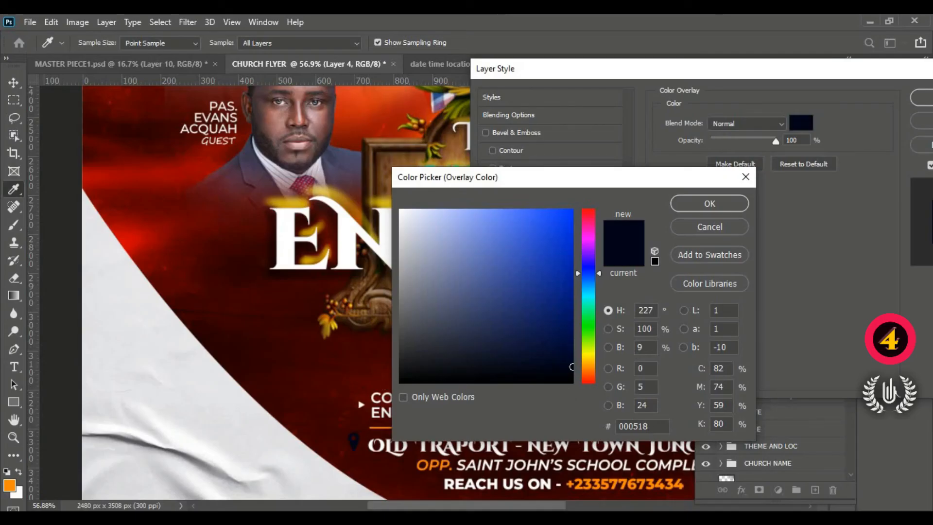
{"action": "left_click_drag", "start_coordinate": [653, 426], "coordinate": [619, 426]}
{"action": "right_click", "coordinate": [630, 425]}
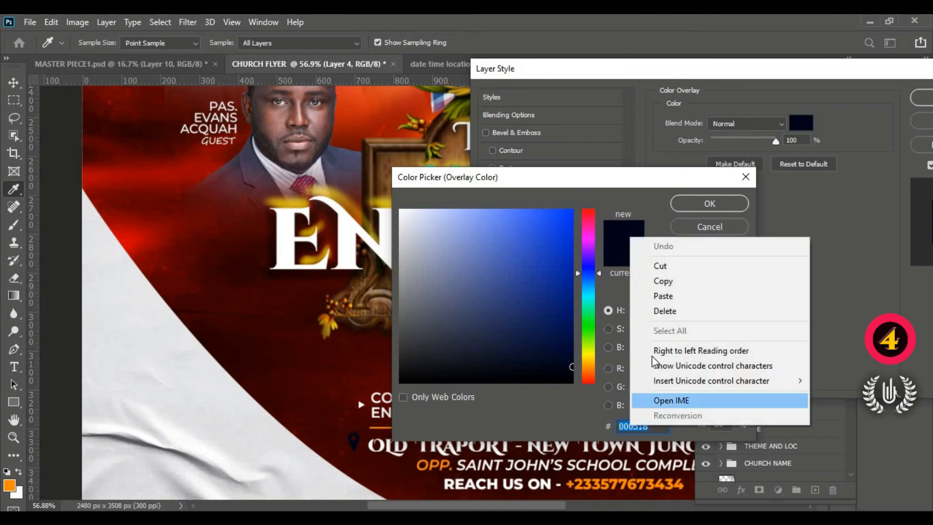
{"action": "left_click", "coordinate": [661, 299]}
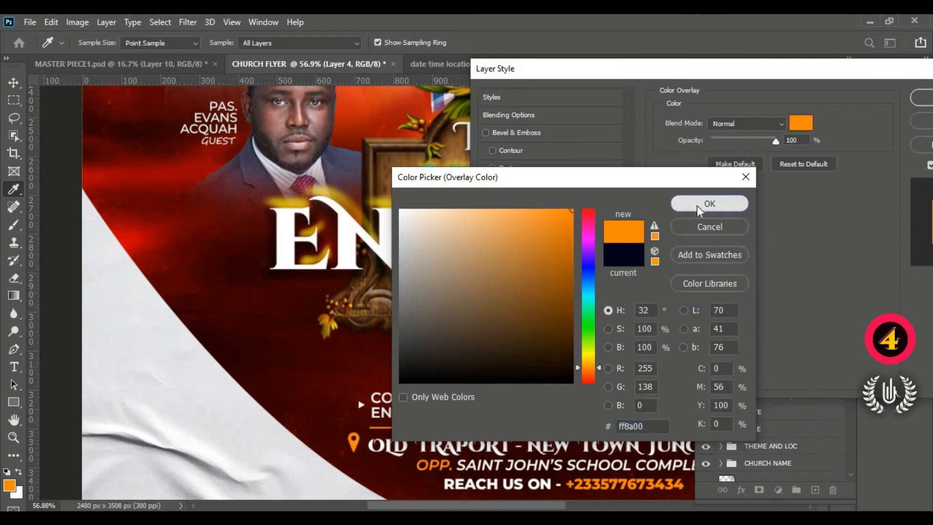
{"action": "left_click", "coordinate": [696, 206]}
{"action": "left_click_drag", "start_coordinate": [823, 76], "coordinate": [657, 96]}
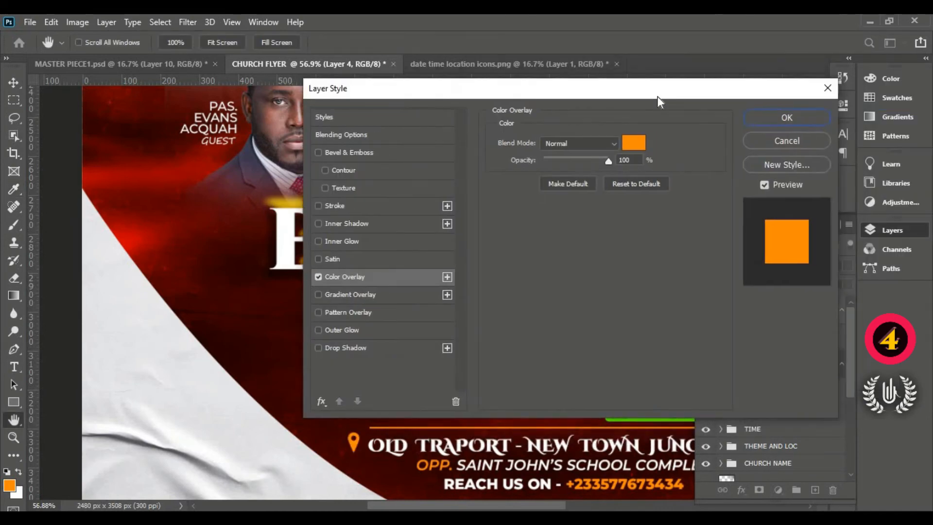
{"action": "left_click", "coordinate": [782, 115]}
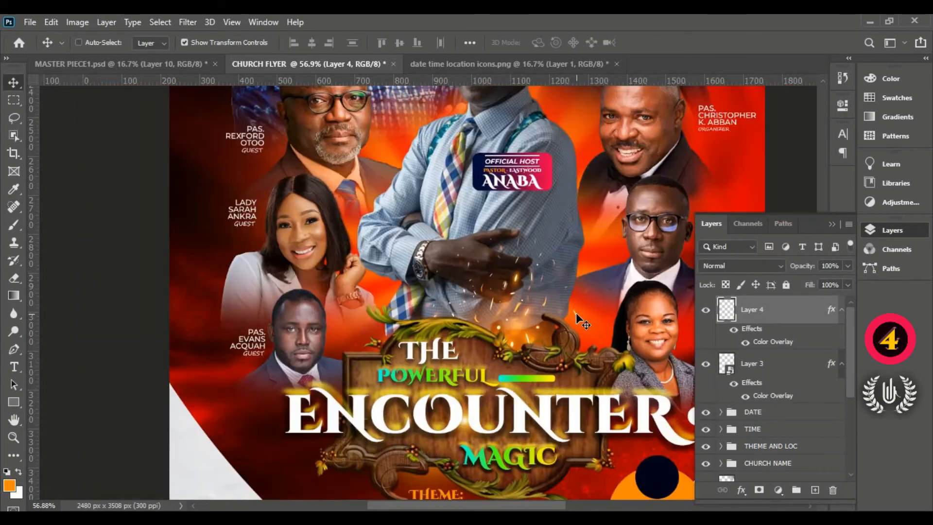
{"action": "key", "text": "ctrl+0"}
{"action": "left_click", "coordinate": [599, 336], "text": "ctrl"}
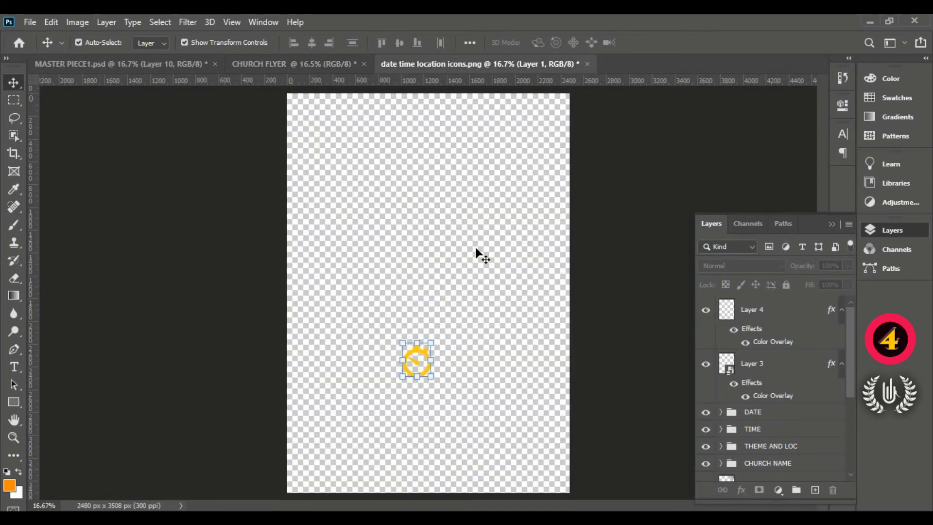
- Bring the stopwatch icon from the icons file into the church flyer, near the orange time circle
{"action": "left_click", "coordinate": [496, 65]}
{"action": "left_click_drag", "start_coordinate": [415, 350], "coordinate": [358, 279]}
{"action": "left_click_drag", "start_coordinate": [492, 456], "coordinate": [505, 440]}
- Scale the stopwatch icon down to about 37% and centre it on the dark blue circle above the event time
{"action": "scroll", "coordinate": [596, 490], "scroll_direction": "up", "scroll_amount": 2}
{"action": "scroll", "coordinate": [596, 490], "scroll_direction": "up", "scroll_amount": 4}
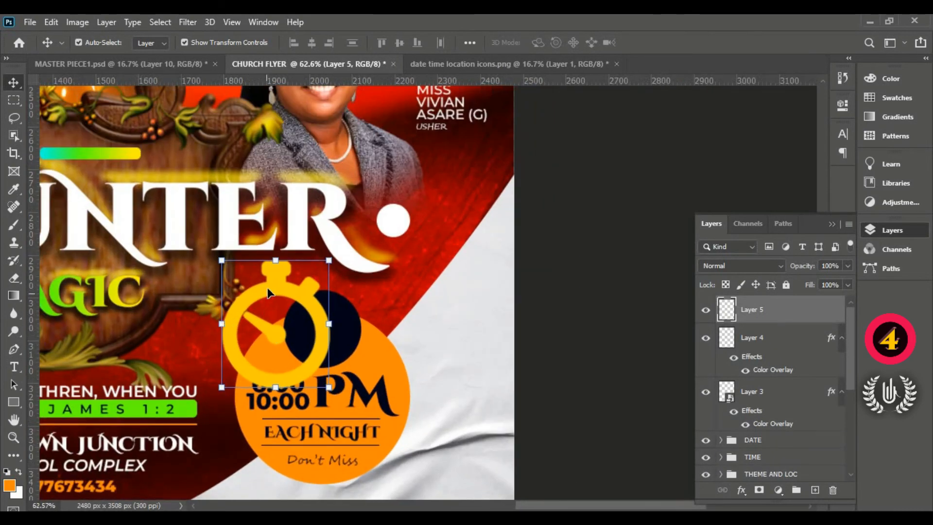
{"action": "left_click_drag", "start_coordinate": [269, 292], "coordinate": [328, 302]}
{"action": "left_click_drag", "start_coordinate": [387, 399], "coordinate": [324, 330]}
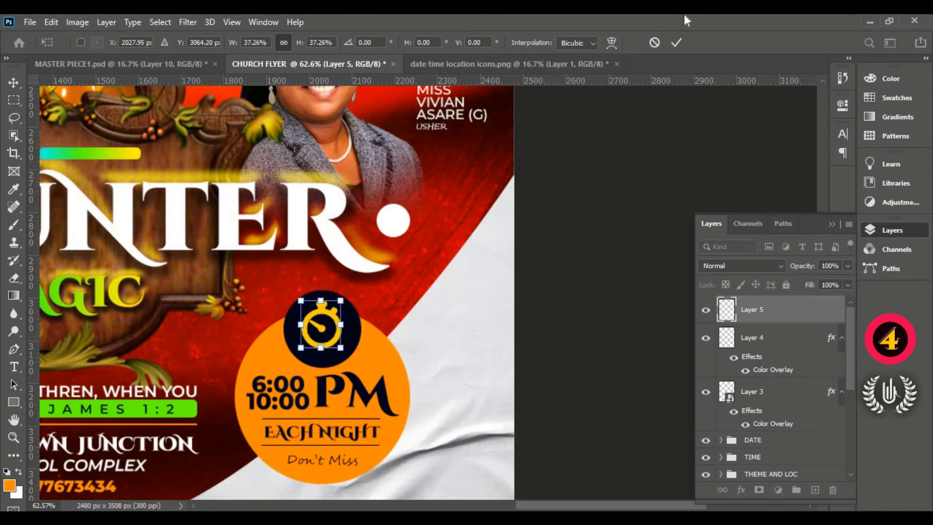
{"action": "left_click", "coordinate": [677, 43]}
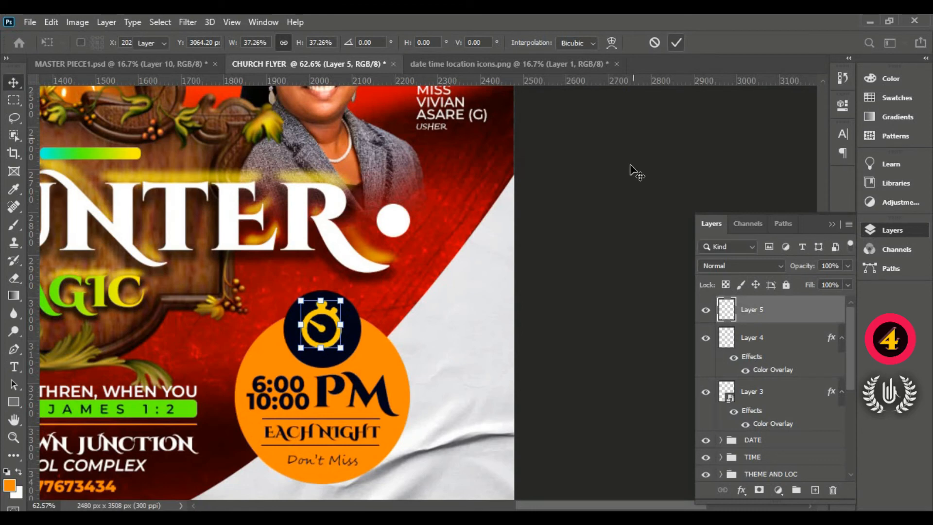
- Apply a white ffffff Color Overlay to the stopwatch icon, leaving no layer selected and the whole flyer in view
{"action": "double_click", "coordinate": [791, 314]}
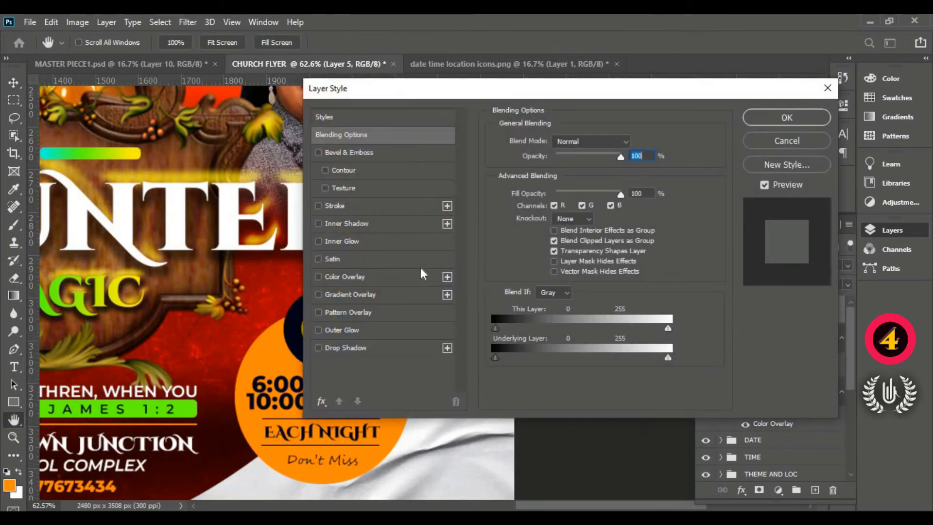
{"action": "left_click_drag", "start_coordinate": [393, 87], "coordinate": [525, 98]}
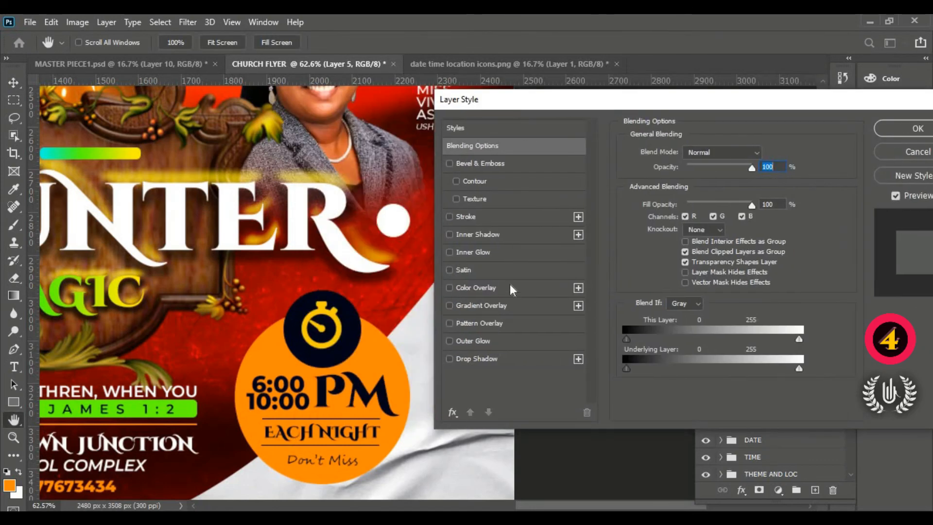
{"action": "left_click", "coordinate": [509, 287]}
{"action": "left_click", "coordinate": [758, 160]}
{"action": "type", "text": "ffffff"}
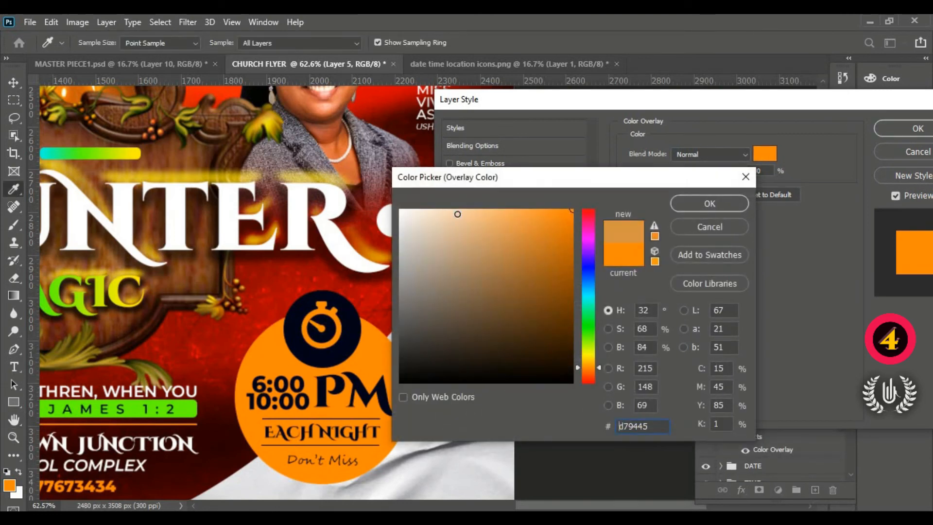
{"action": "left_click", "coordinate": [719, 206]}
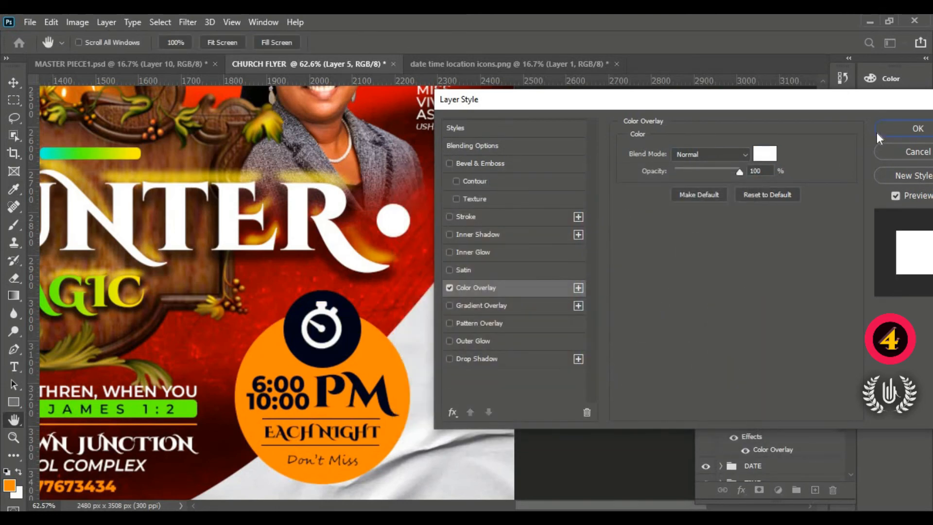
{"action": "left_click_drag", "start_coordinate": [815, 103], "coordinate": [747, 106]}
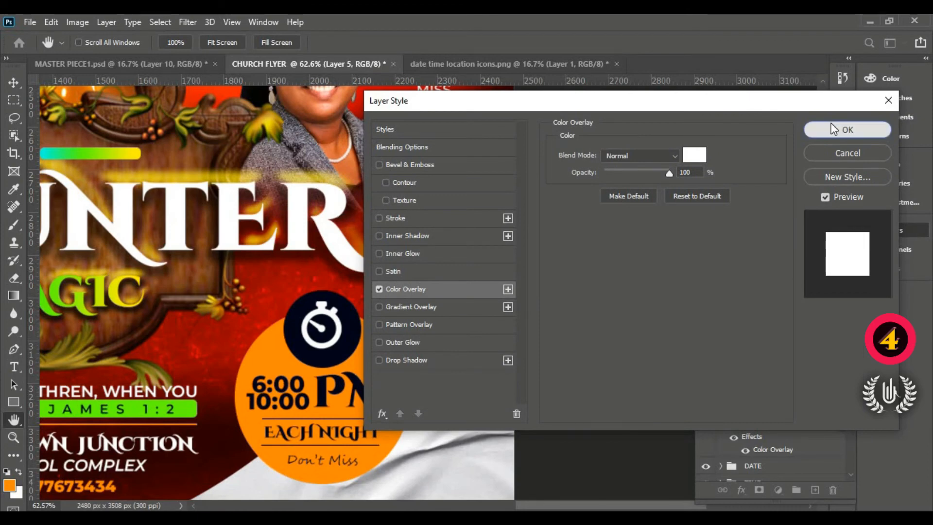
{"action": "left_click", "coordinate": [846, 128]}
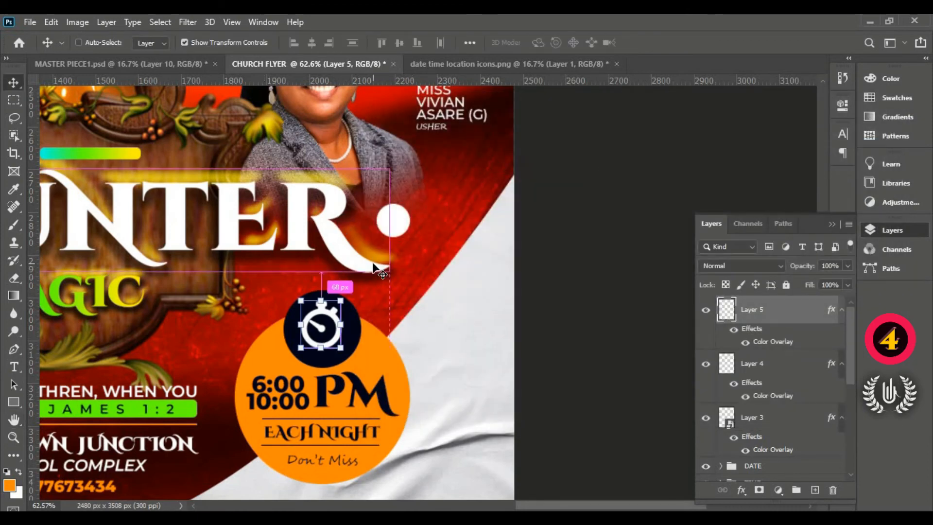
{"action": "key", "text": "ctrl+0"}
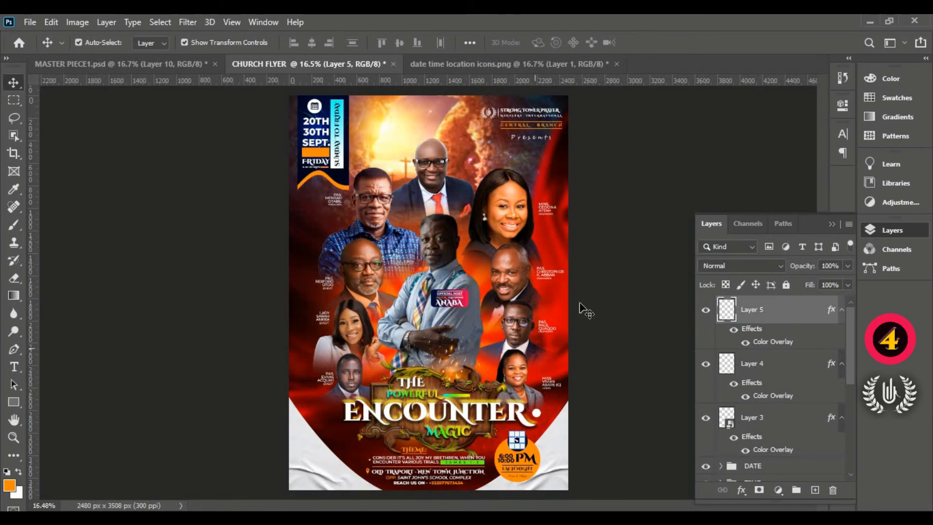
{"action": "left_click", "coordinate": [648, 224]}
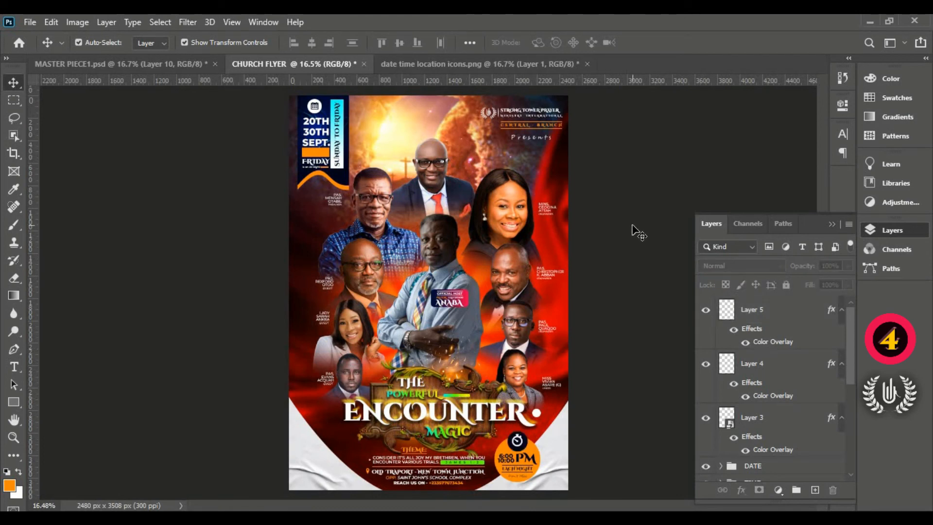
- Expand the NAME OF MOG group and select the GUEST copy 2 text layer inside it
{"action": "left_click", "coordinate": [765, 316]}
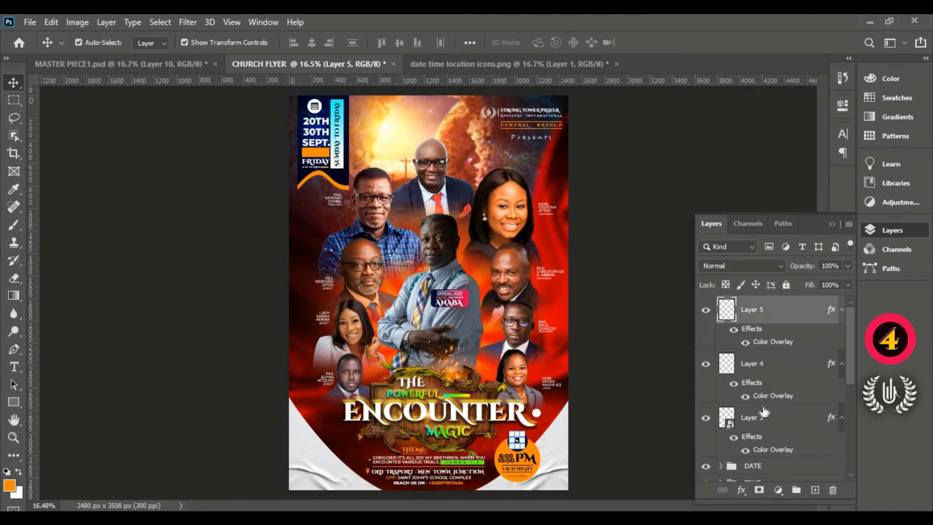
{"action": "scroll", "coordinate": [767, 421], "scroll_direction": "down", "scroll_amount": 2}
{"action": "left_click", "coordinate": [764, 359]}
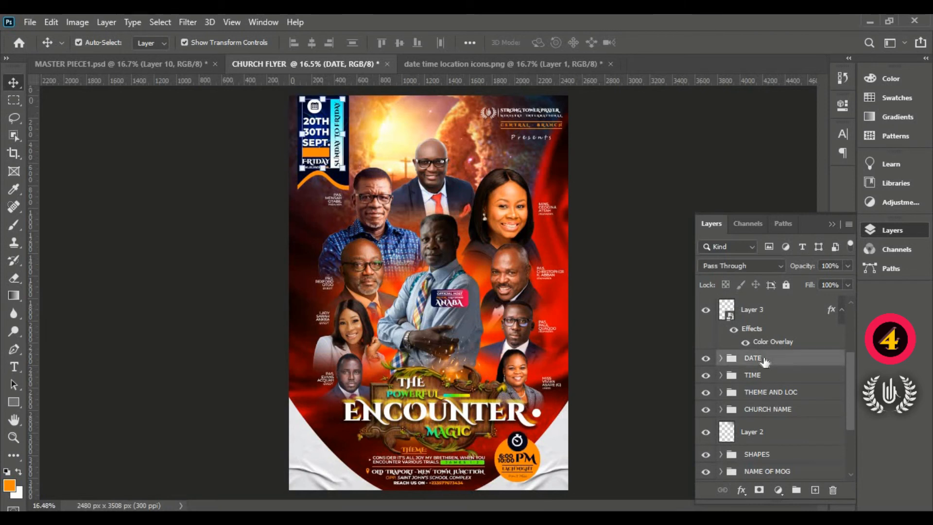
{"action": "left_click", "coordinate": [764, 392]}
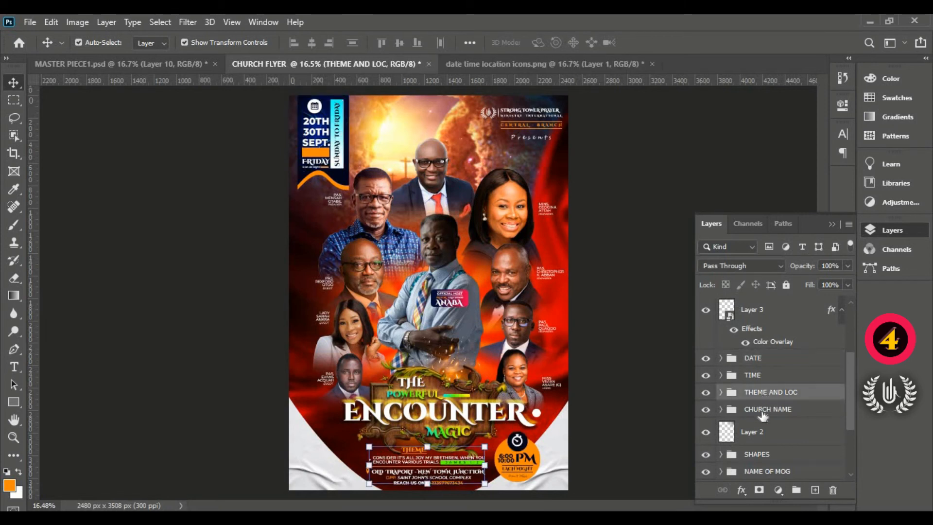
{"action": "left_click", "coordinate": [766, 408]}
{"action": "scroll", "coordinate": [762, 393], "scroll_direction": "down", "scroll_amount": 2}
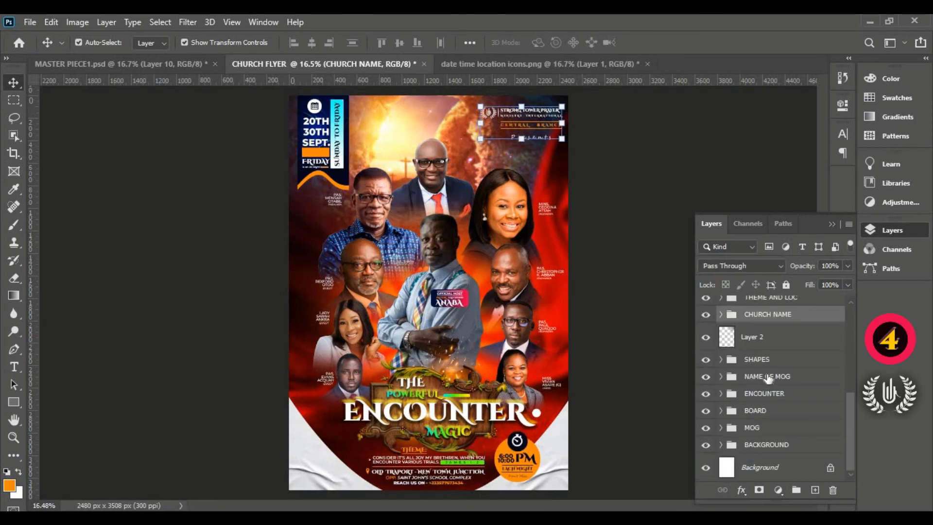
{"action": "left_click", "coordinate": [765, 377]}
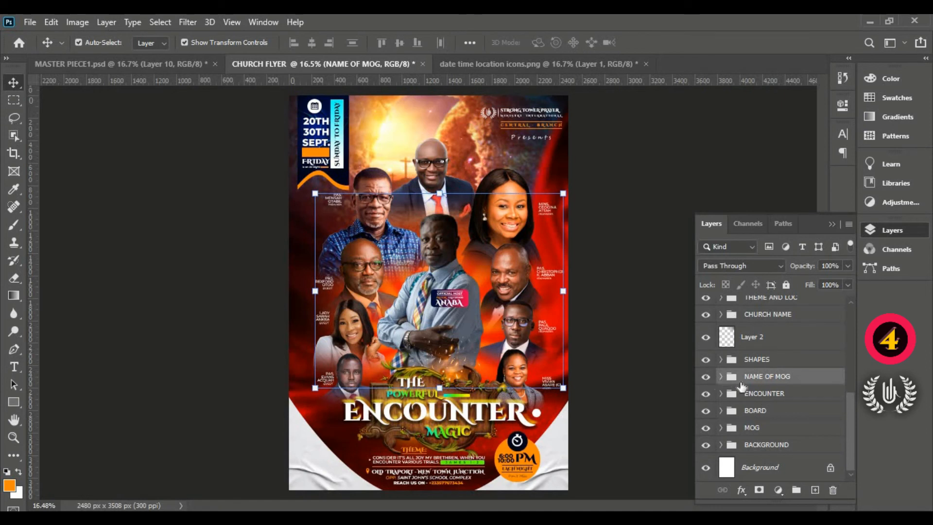
{"action": "left_click", "coordinate": [720, 377]}
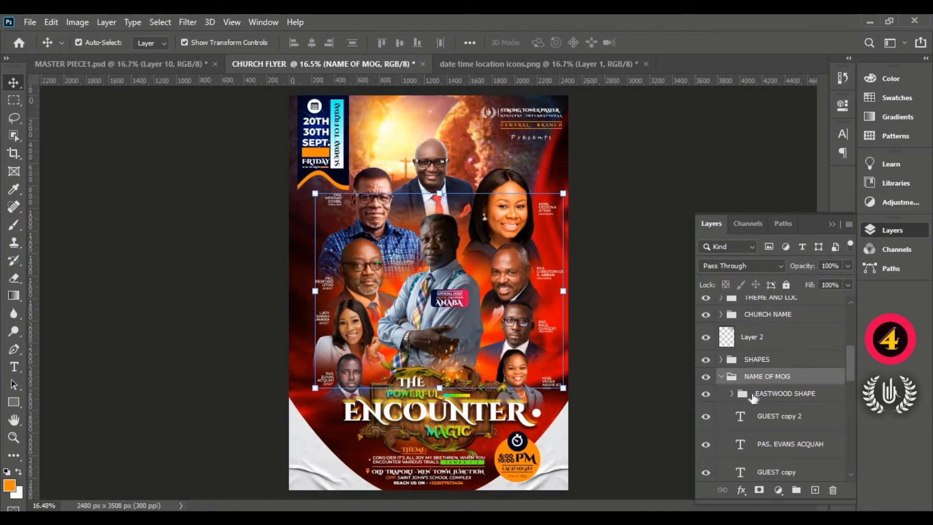
{"action": "left_click", "coordinate": [757, 416]}
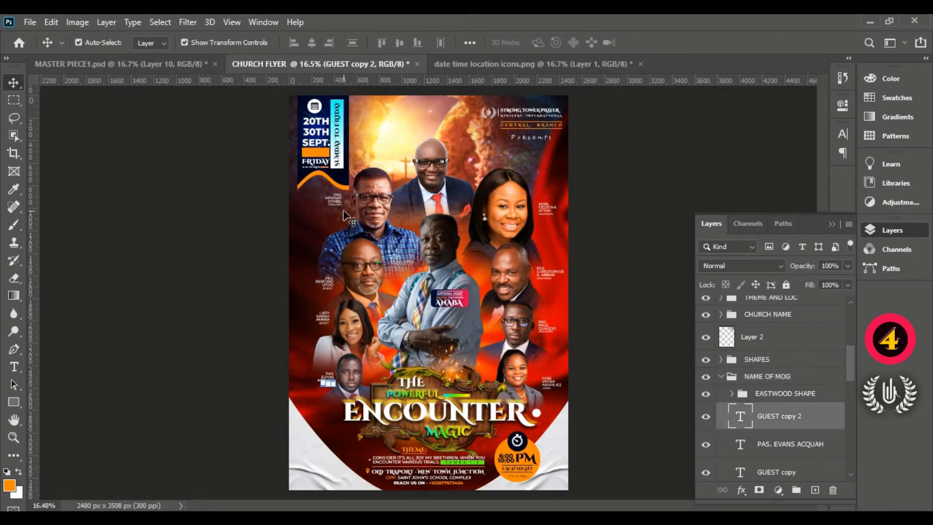
- Ready the Type tool with the Montserrat font in Bold for a name label beside the topmost portrait
{"action": "scroll", "coordinate": [417, 127], "scroll_direction": "up", "scroll_amount": 3}
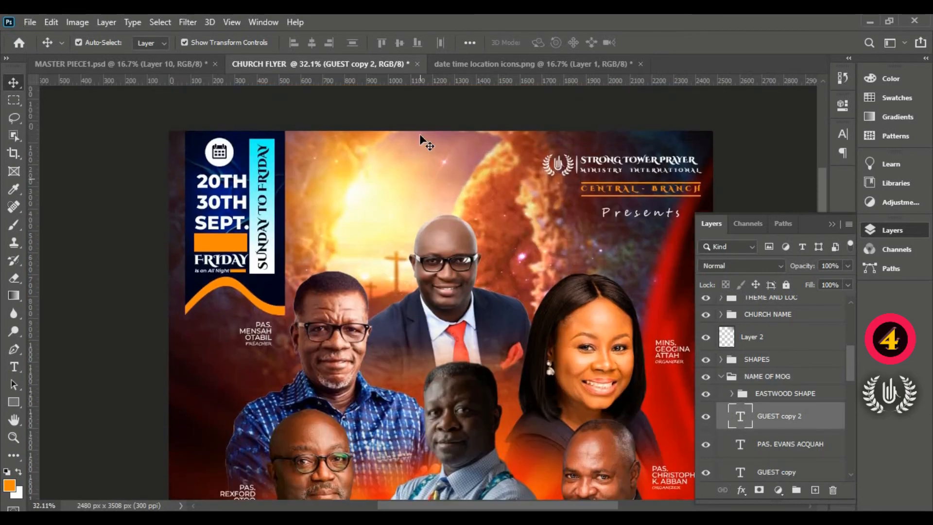
{"action": "scroll", "coordinate": [416, 228], "scroll_direction": "up", "scroll_amount": 3}
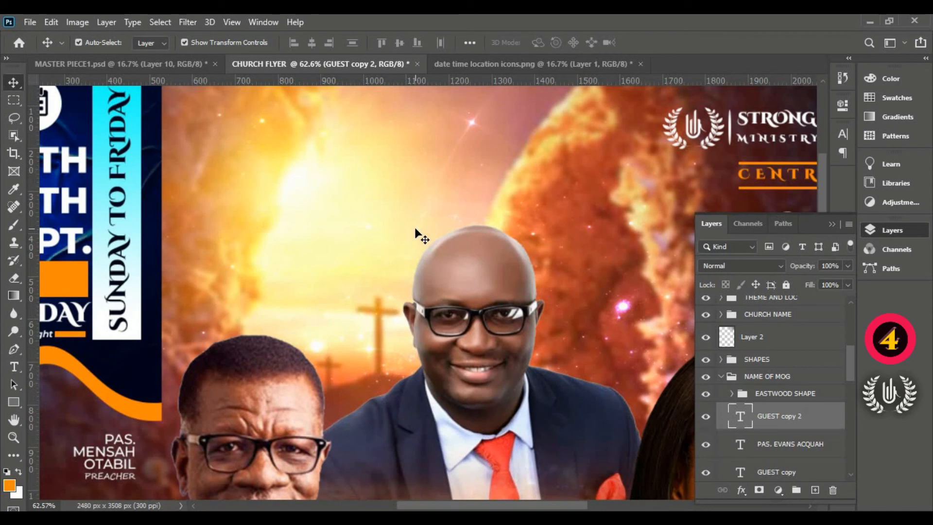
{"action": "scroll", "coordinate": [418, 269], "scroll_direction": "down", "scroll_amount": 1}
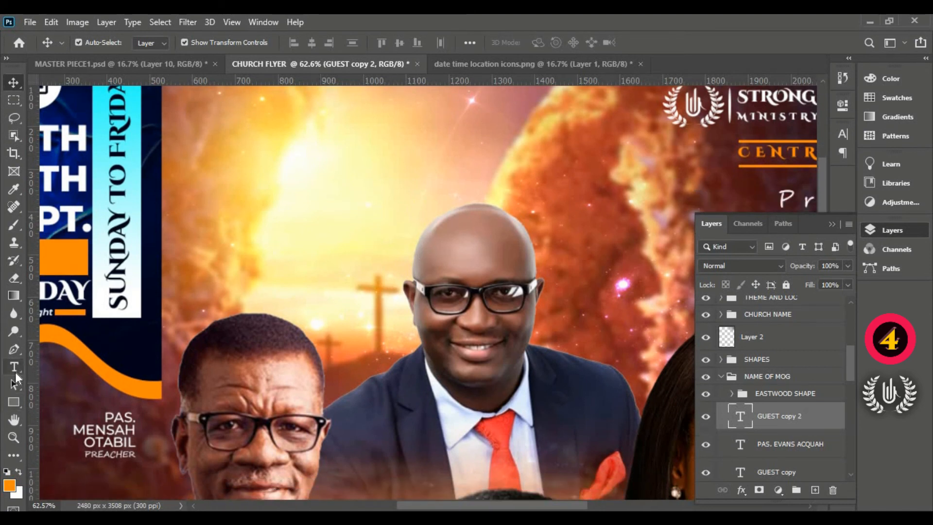
{"action": "left_click", "coordinate": [15, 372]}
{"action": "left_click", "coordinate": [82, 370]}
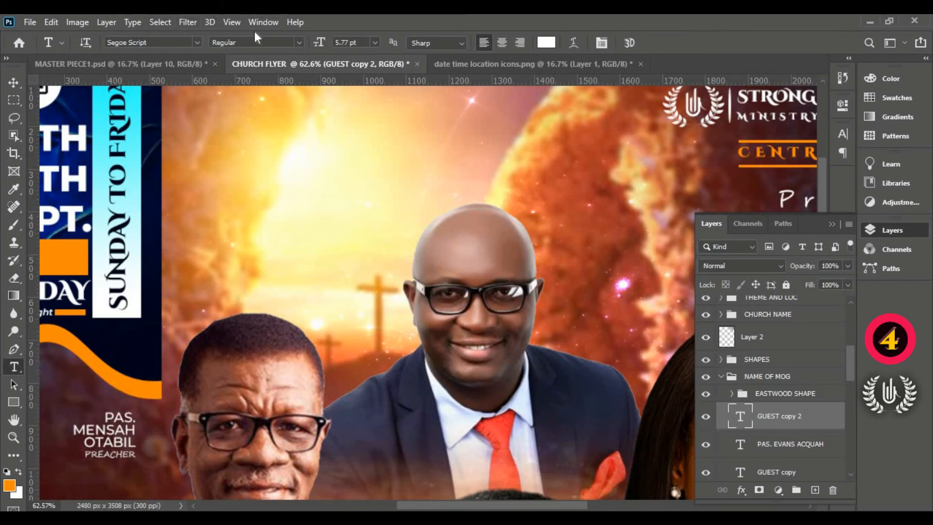
{"action": "left_click", "coordinate": [300, 42]}
{"action": "left_click", "coordinate": [252, 54]}
{"action": "left_click", "coordinate": [197, 42]}
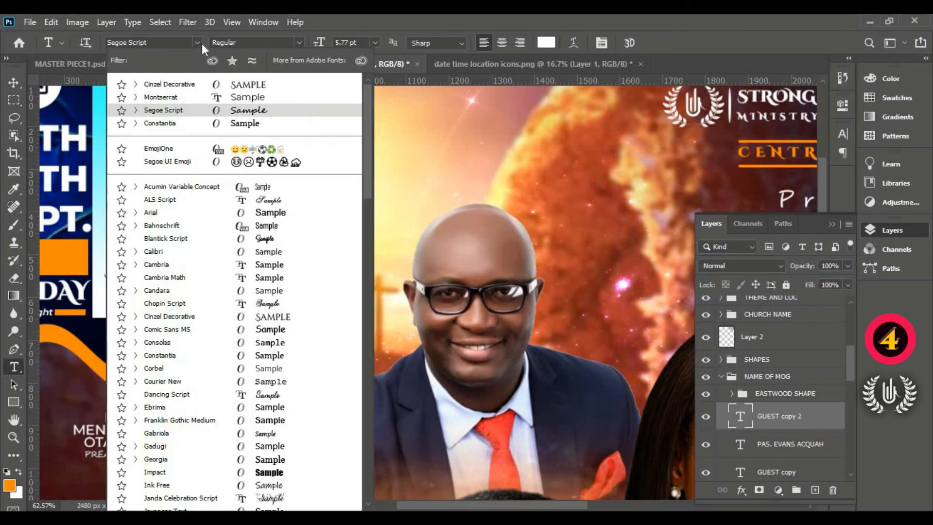
{"action": "left_click", "coordinate": [258, 101]}
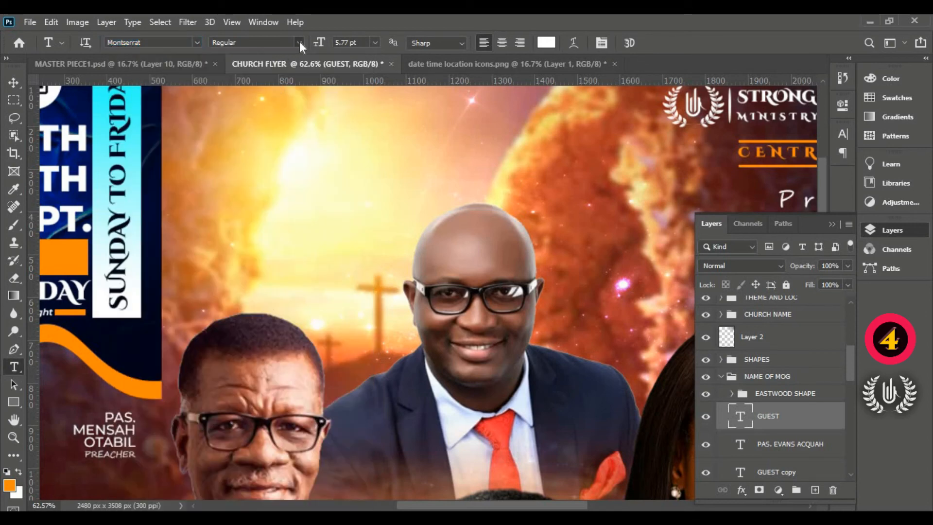
{"action": "left_click", "coordinate": [298, 42]}
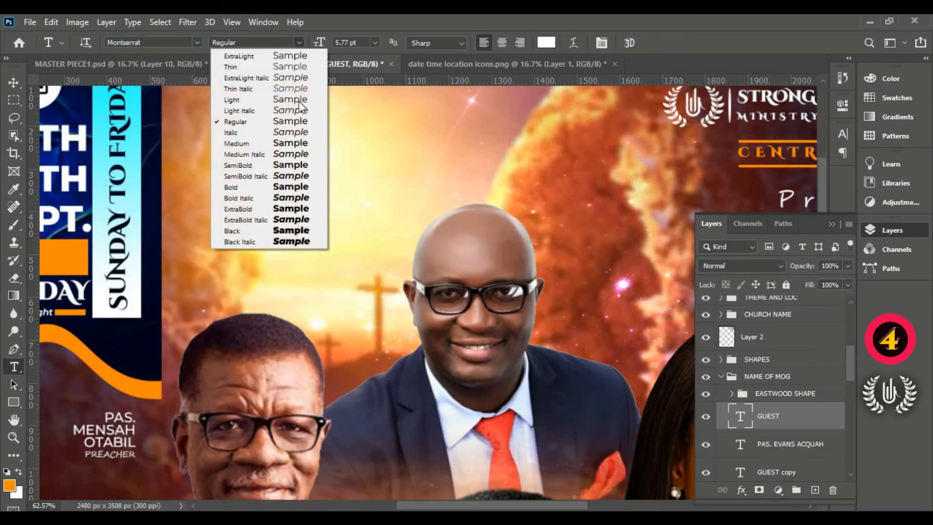
{"action": "left_click", "coordinate": [300, 192]}
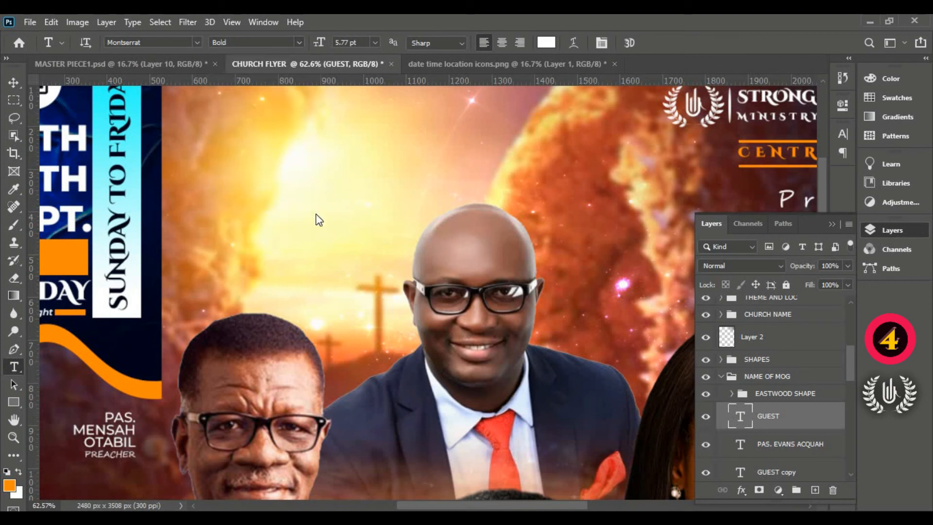
- Add a 20 pt text over the topmost man's shoulder with REV. on the first line and his full name on the next two
{"action": "left_click", "coordinate": [357, 299]}
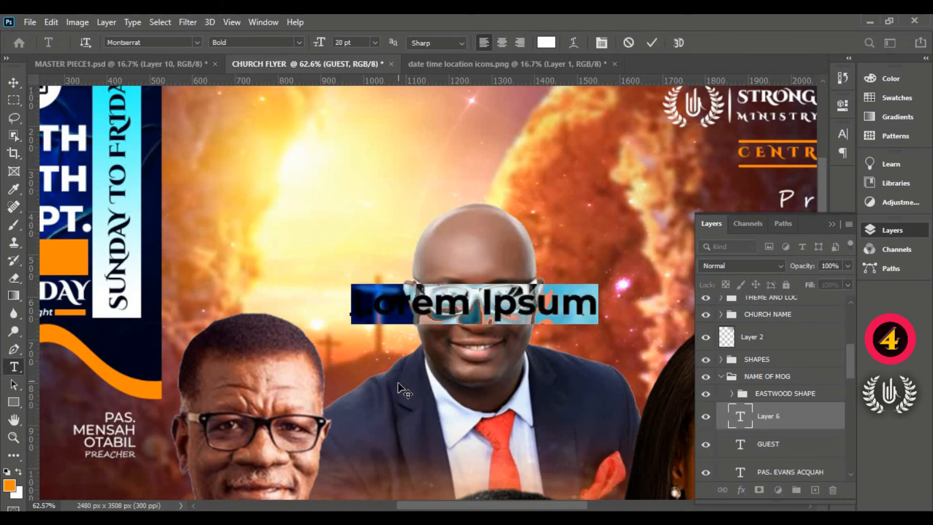
{"action": "left_click_drag", "start_coordinate": [399, 403], "coordinate": [375, 470]}
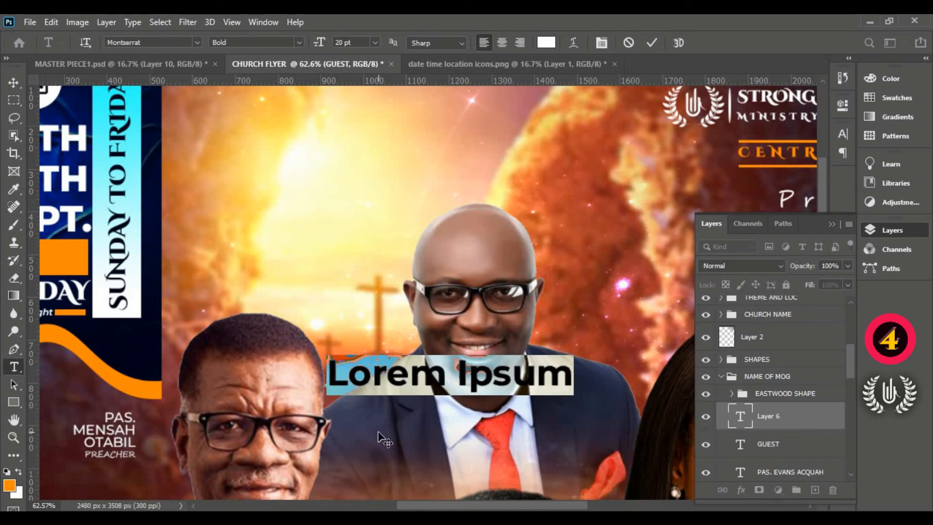
{"action": "type", "text": "REV"}
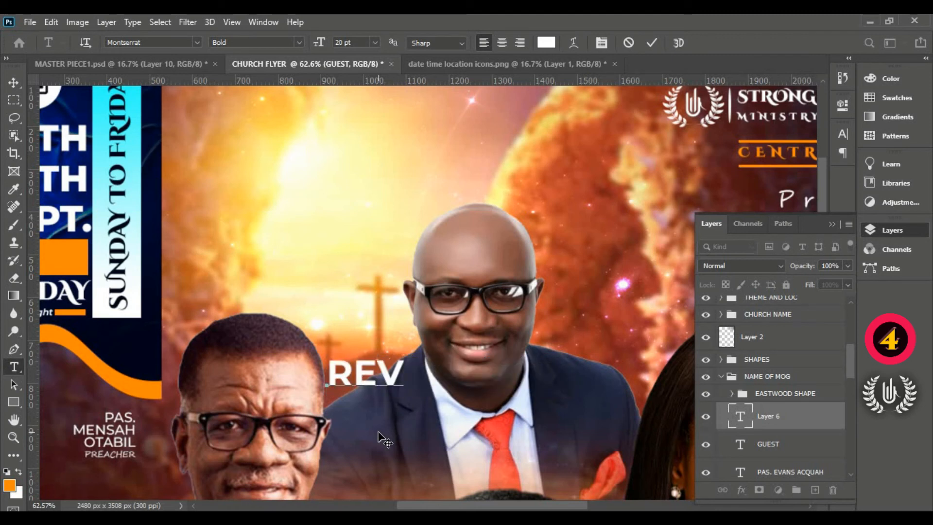
{"action": "type", "text": "."}
{"action": "key", "text": "Return"}
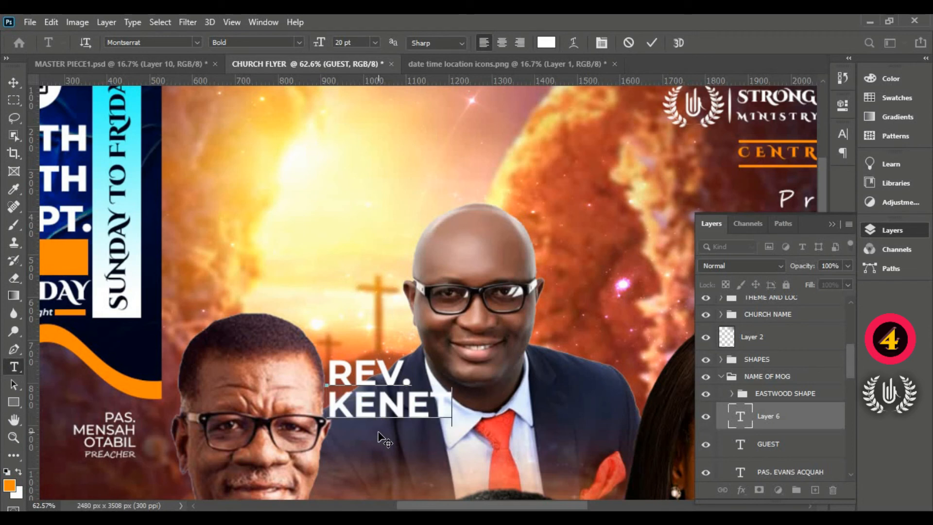
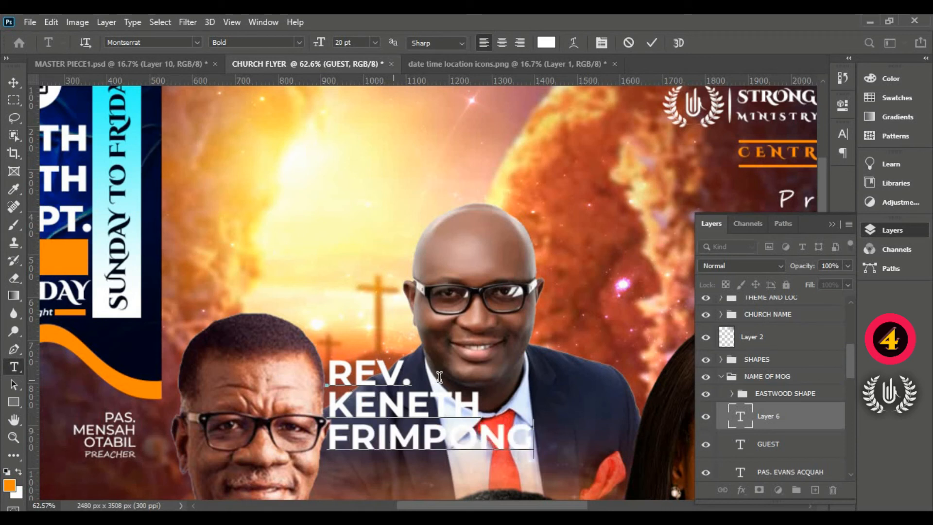
- Centre-align the reverend's name text, shift it over the shoulder, set its style to ExtraBold and commit it
{"action": "left_click_drag", "start_coordinate": [534, 439], "coordinate": [303, 272]}
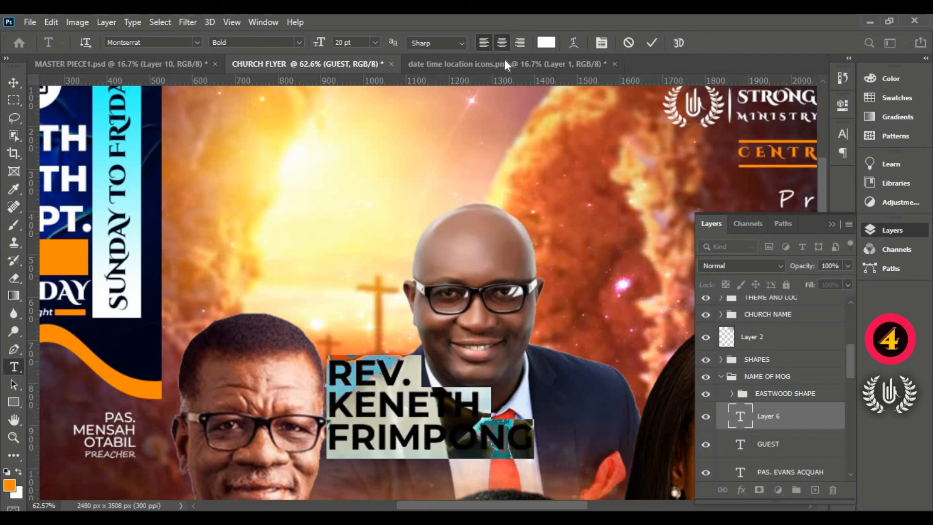
{"action": "left_click", "coordinate": [502, 42]}
{"action": "left_click_drag", "start_coordinate": [387, 483], "coordinate": [450, 477]}
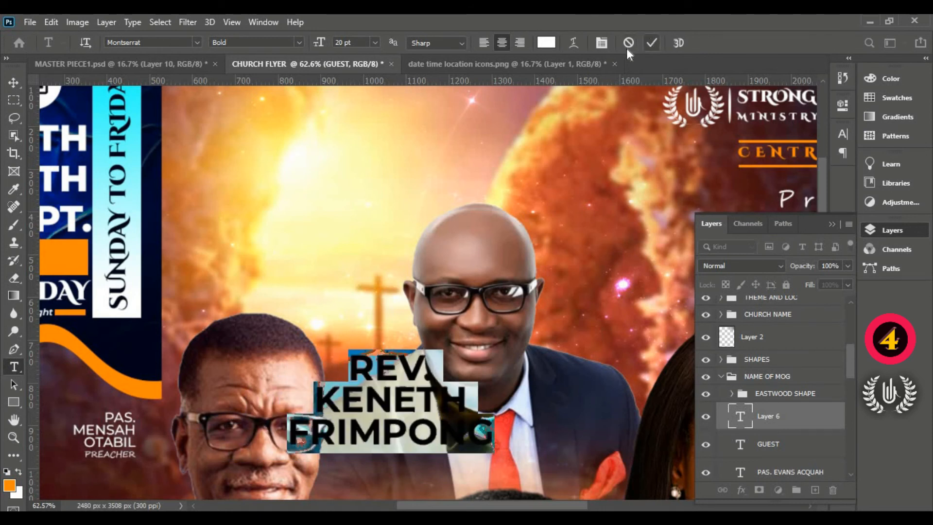
{"action": "left_click", "coordinate": [299, 42]}
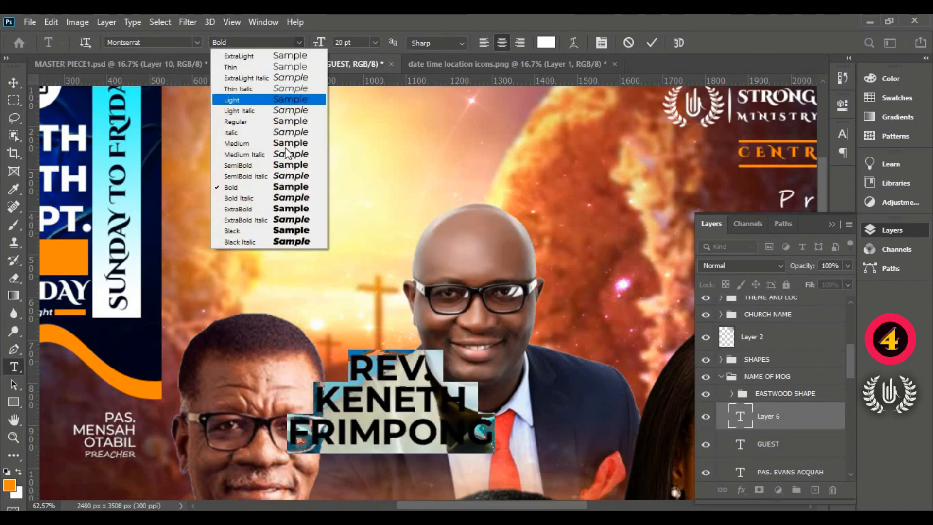
{"action": "left_click", "coordinate": [286, 209]}
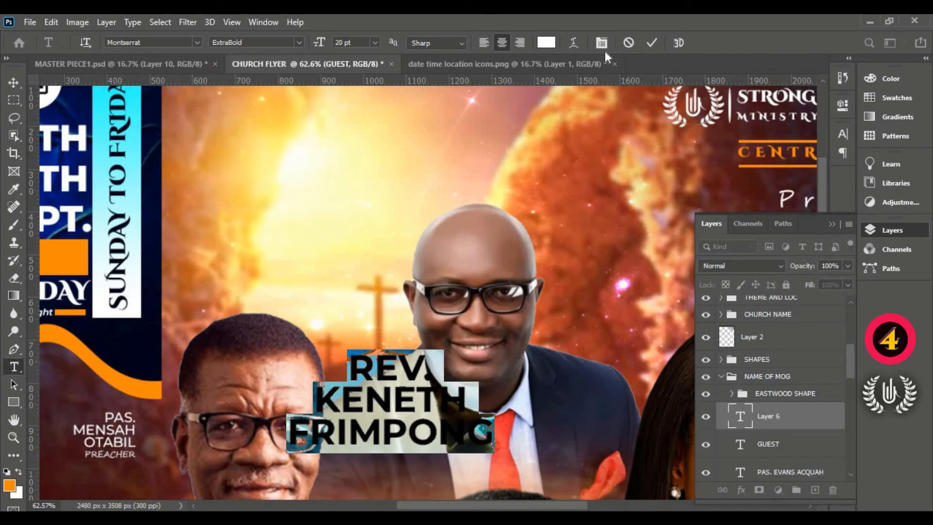
{"action": "left_click", "coordinate": [650, 41]}
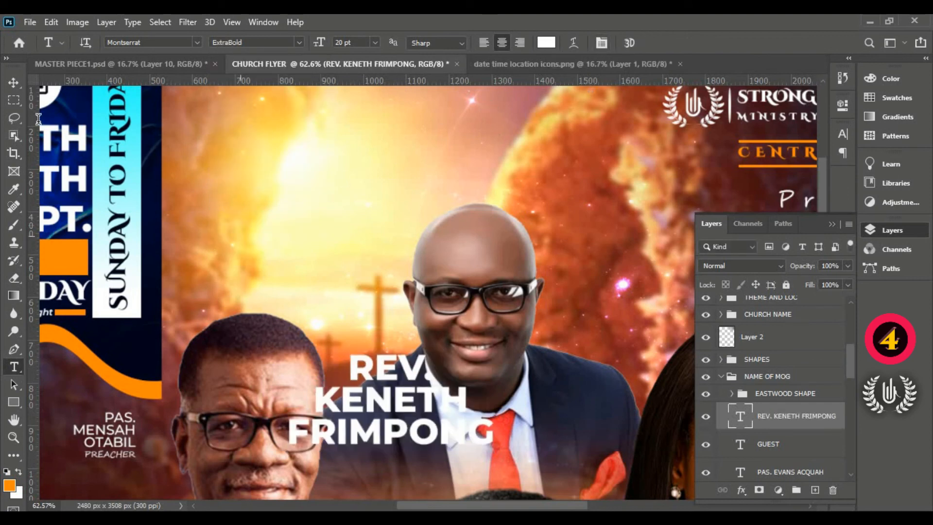
- Scale the reverend's name down to about 47.6% and then about 85%, placing it on the dark suit shoulder beside his face
{"action": "left_click", "coordinate": [13, 82]}
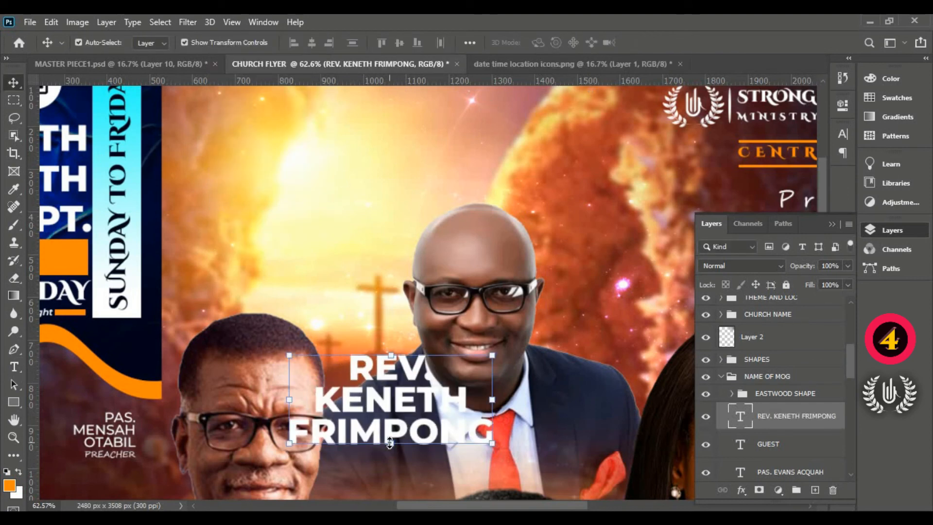
{"action": "left_click_drag", "start_coordinate": [389, 443], "coordinate": [391, 398]}
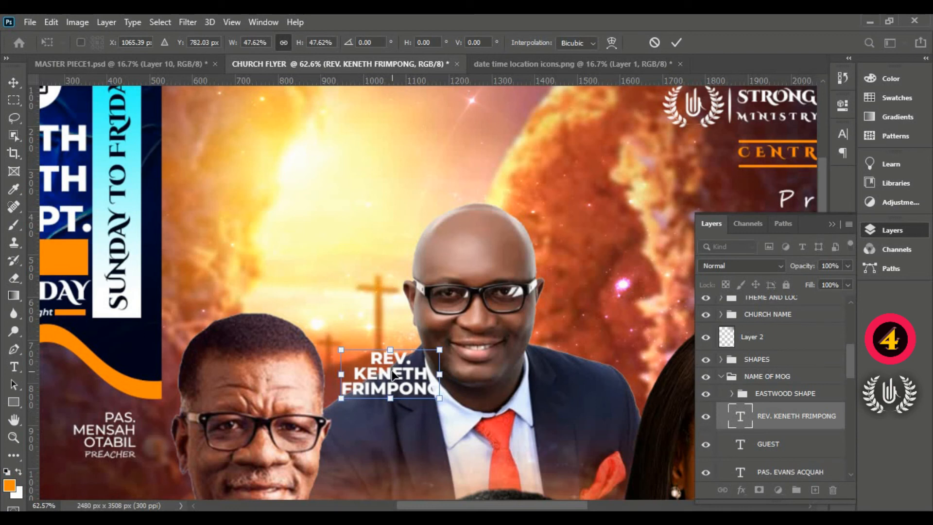
{"action": "key", "text": "Return"}
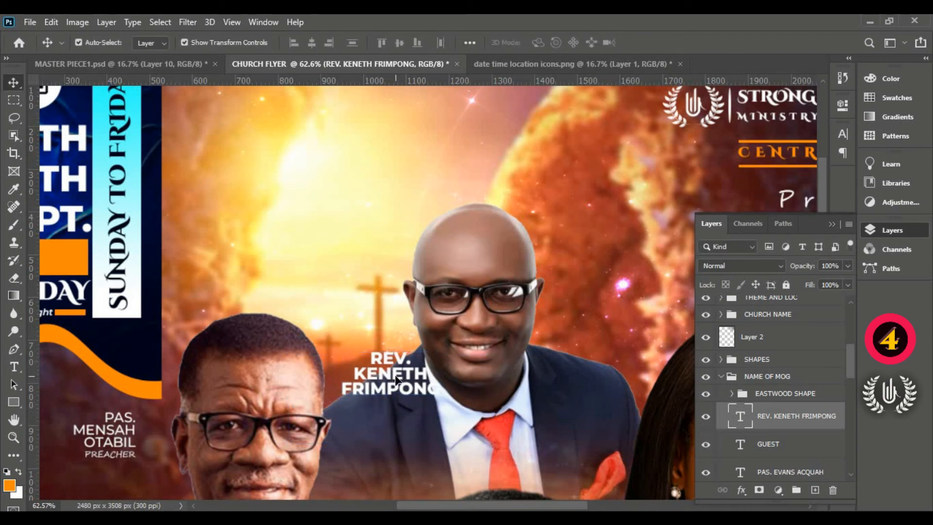
{"action": "mouse_move", "coordinate": [396, 378]}
{"action": "left_mouse_down"}
{"action": "mouse_move", "coordinate": [396, 405]}
{"action": "mouse_move", "coordinate": [430, 407]}
{"action": "mouse_move", "coordinate": [400, 391]}
{"action": "left_mouse_up"}
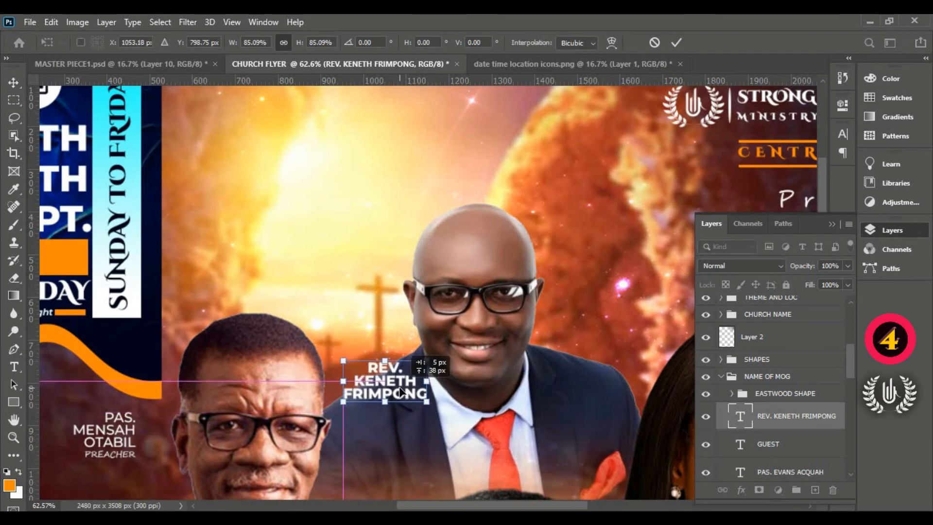
{"action": "left_click", "coordinate": [672, 41]}
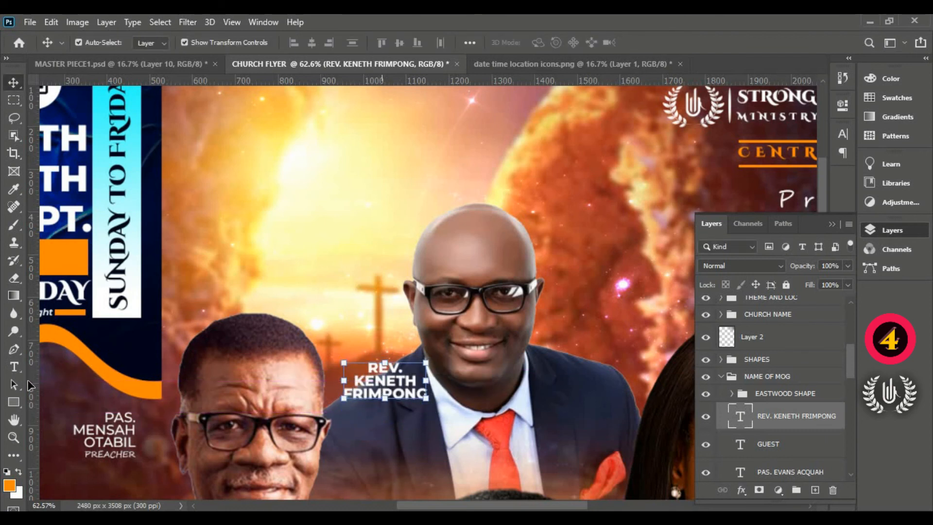
- Add the text HEAD PASTOR in 7 pt Segoe Script Regular directly below the reverend's name and commit it
{"action": "left_click", "coordinate": [14, 367]}
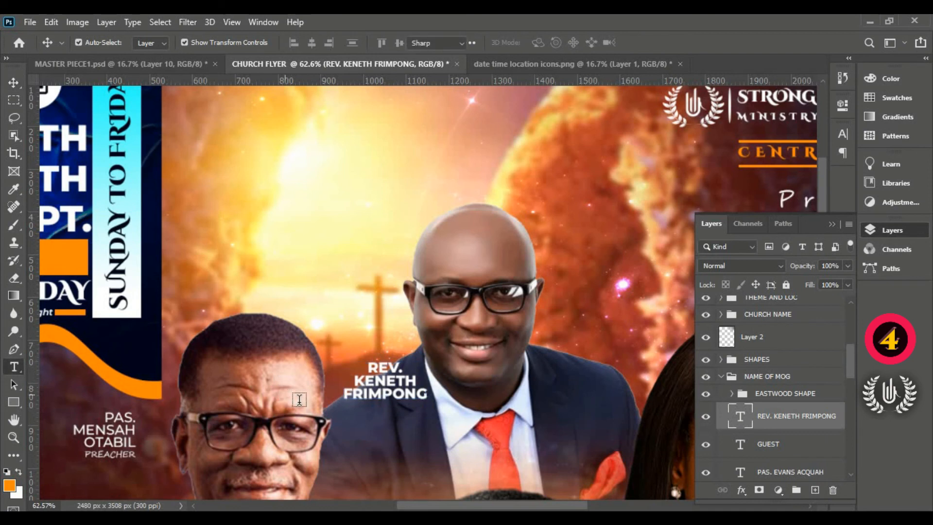
{"action": "left_click", "coordinate": [352, 408]}
{"action": "left_click_drag", "start_coordinate": [340, 456], "coordinate": [388, 472]}
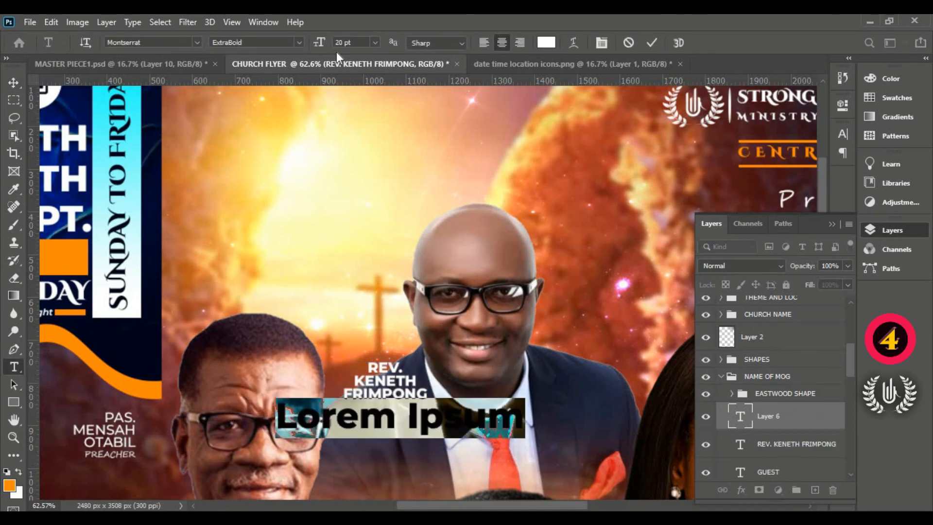
{"action": "left_click_drag", "start_coordinate": [317, 43], "coordinate": [310, 46]}
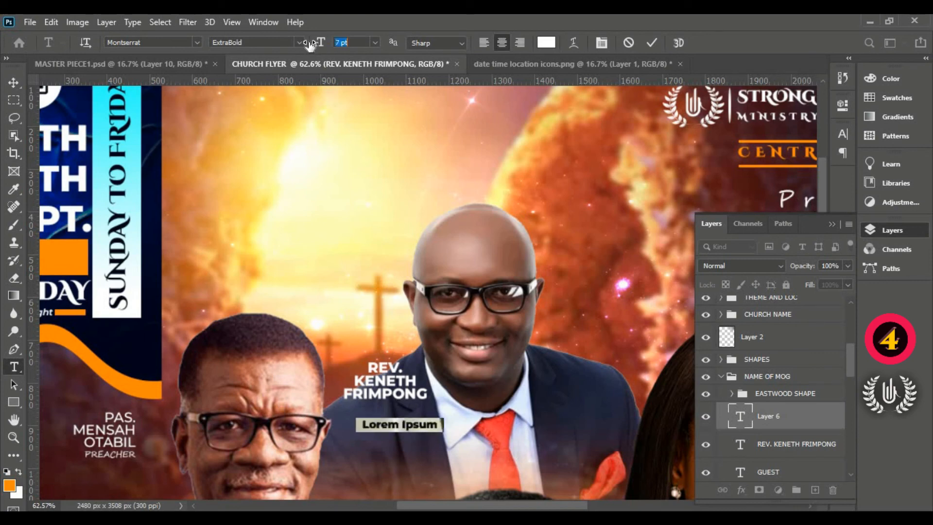
{"action": "left_click", "coordinate": [197, 43]}
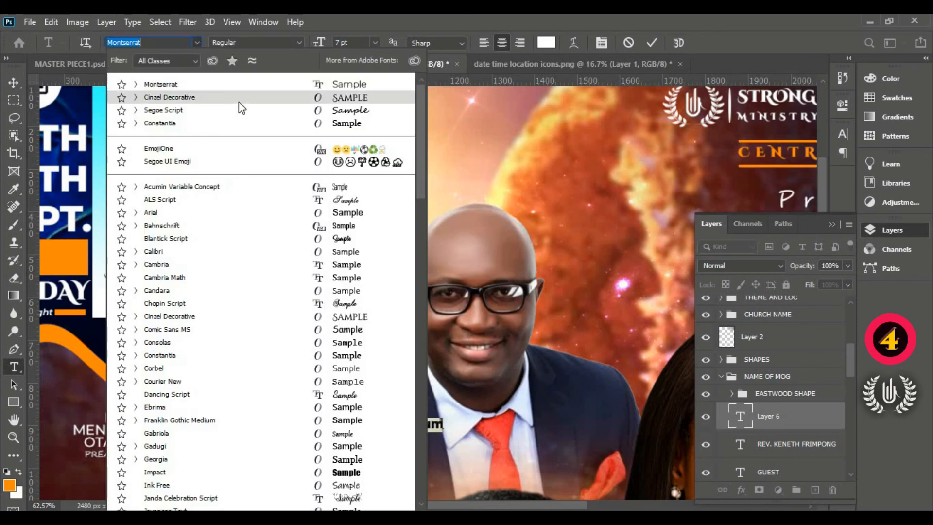
{"action": "left_click", "coordinate": [239, 109]}
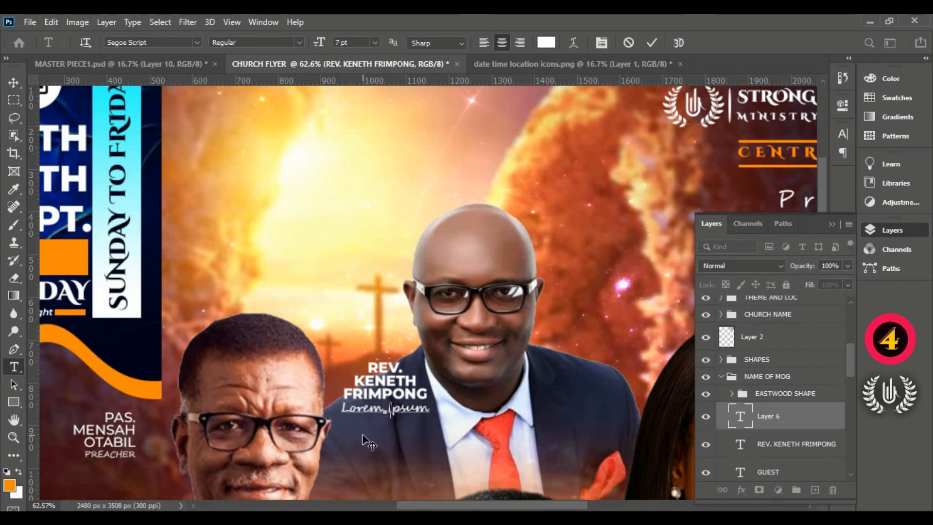
{"action": "type", "text": "HEAD PASTOR"}
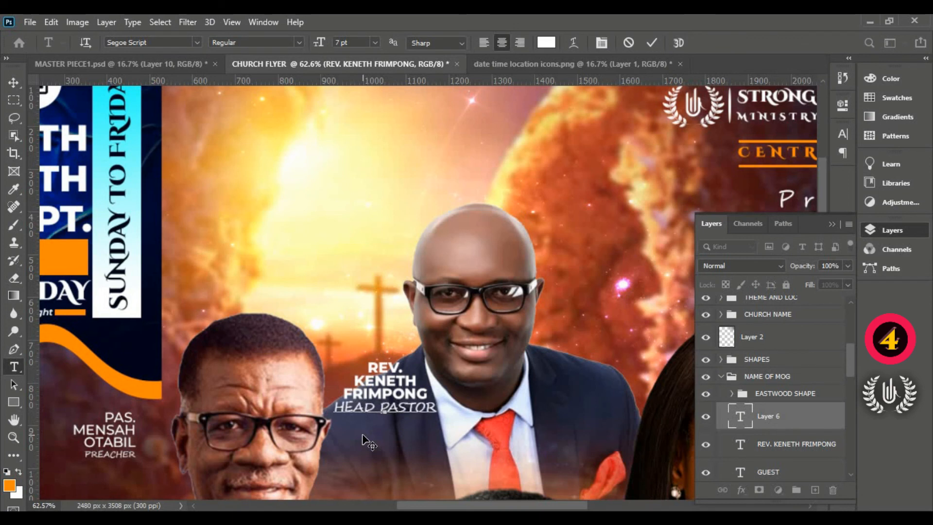
{"action": "left_click", "coordinate": [650, 44]}
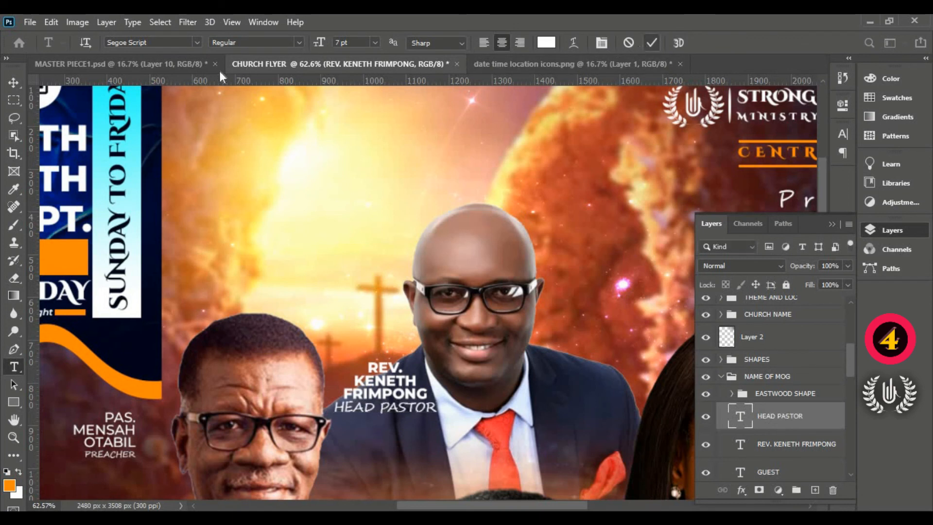
- Scale the HEAD PASTOR line down to match the name's width, centre it under the name, and deselect it
{"action": "left_click", "coordinate": [14, 82]}
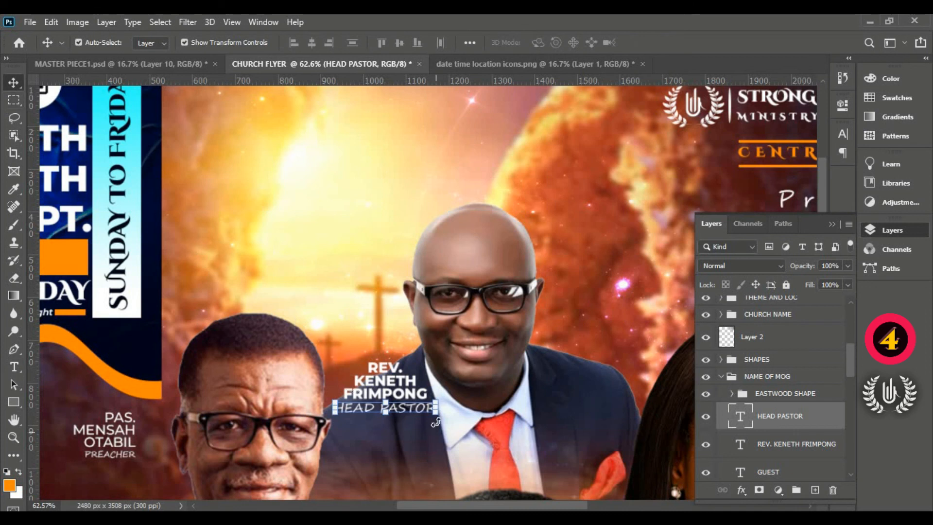
{"action": "left_click_drag", "start_coordinate": [437, 394], "coordinate": [428, 396]}
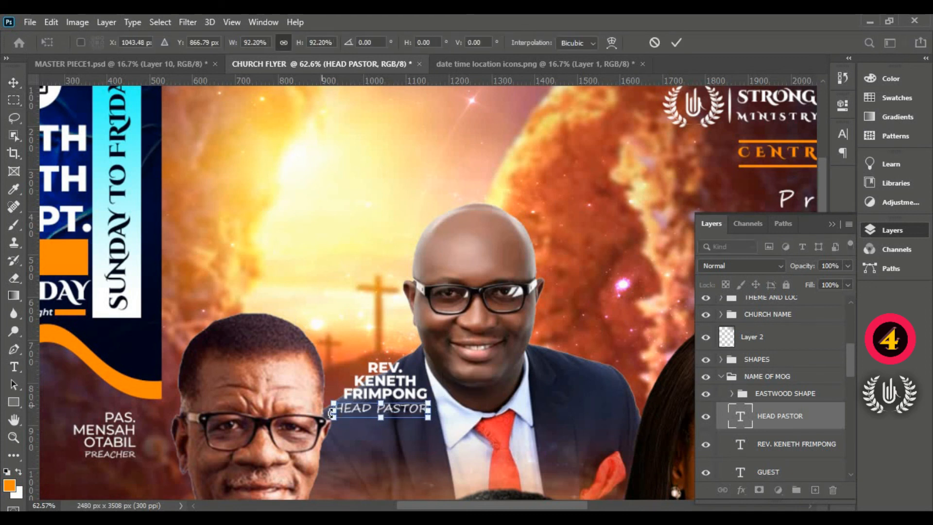
{"action": "left_click_drag", "start_coordinate": [332, 412], "coordinate": [339, 412]}
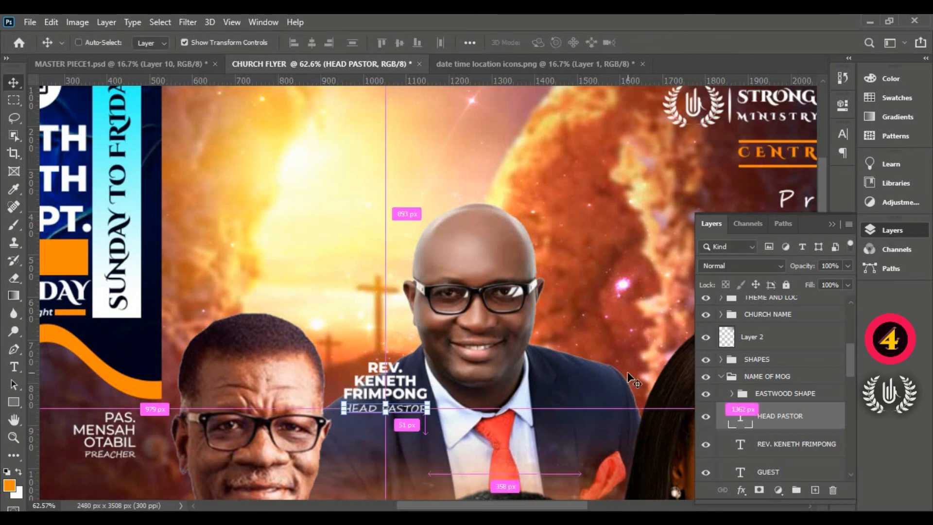
{"action": "key", "text": "ctrl+0"}
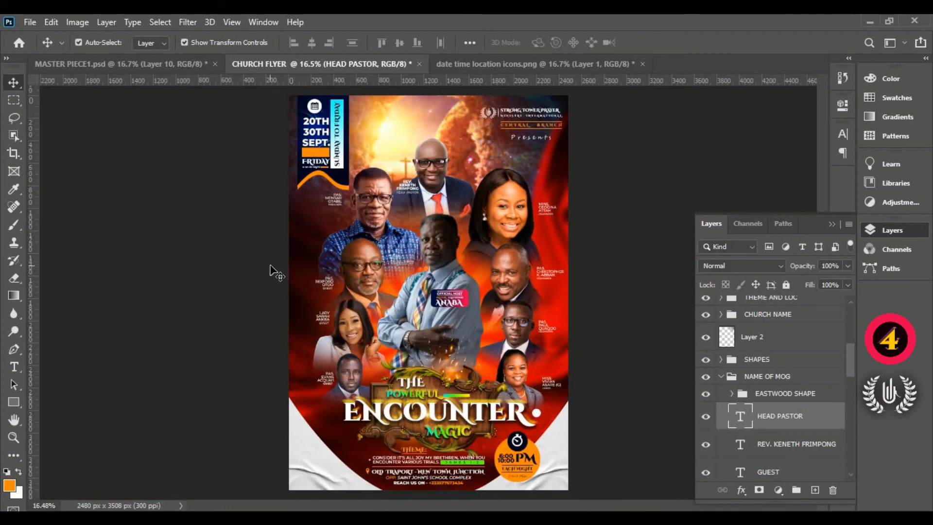
{"action": "left_click", "coordinate": [270, 265]}
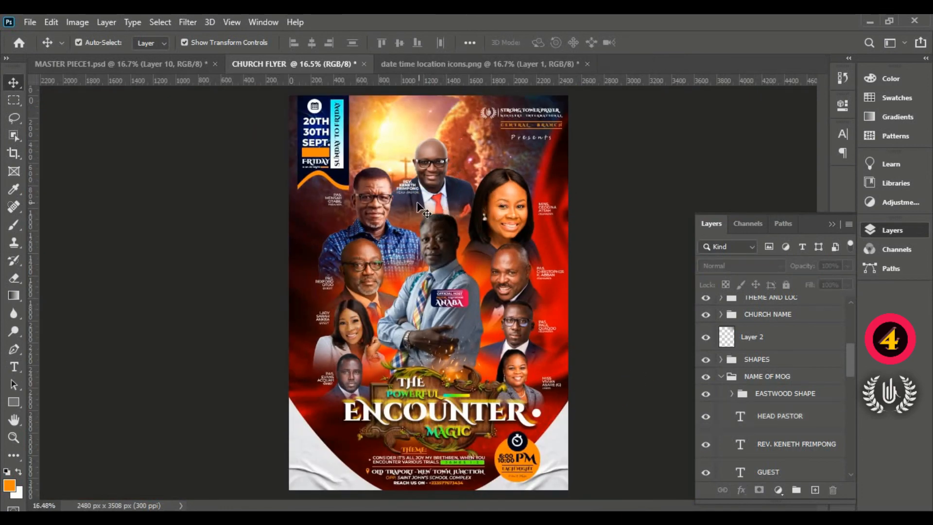
- Stamp all visible layers into a new layer above Layer 5 and convert that merged layer to a smart object
{"action": "left_click", "coordinate": [721, 377]}
{"action": "scroll", "coordinate": [817, 376], "scroll_direction": "up", "scroll_amount": 5}
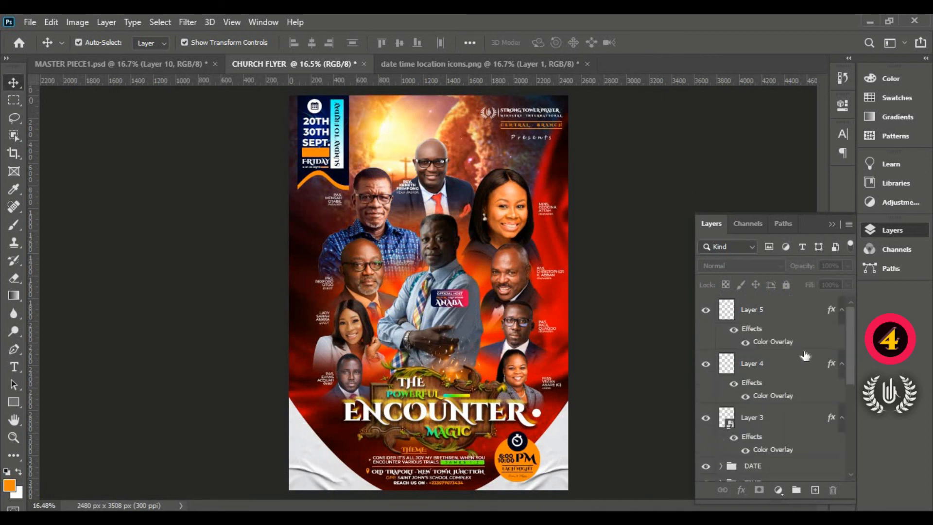
{"action": "left_click", "coordinate": [799, 322]}
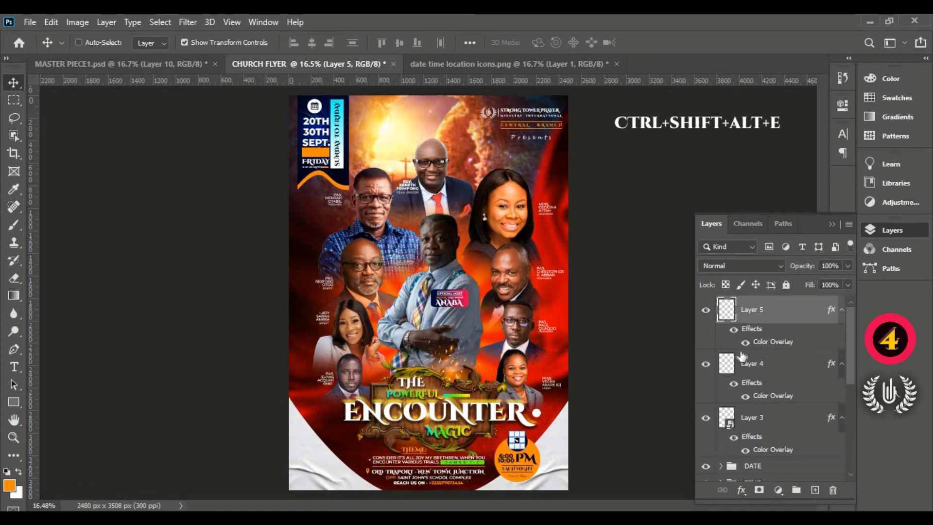
{"action": "left_click", "coordinate": [635, 260]}
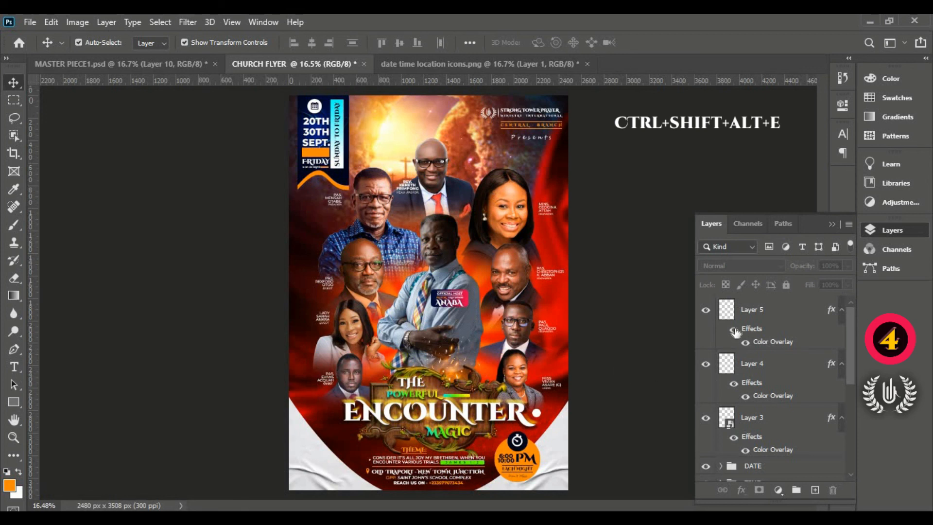
{"action": "left_click", "coordinate": [774, 318], "text": "ctrl"}
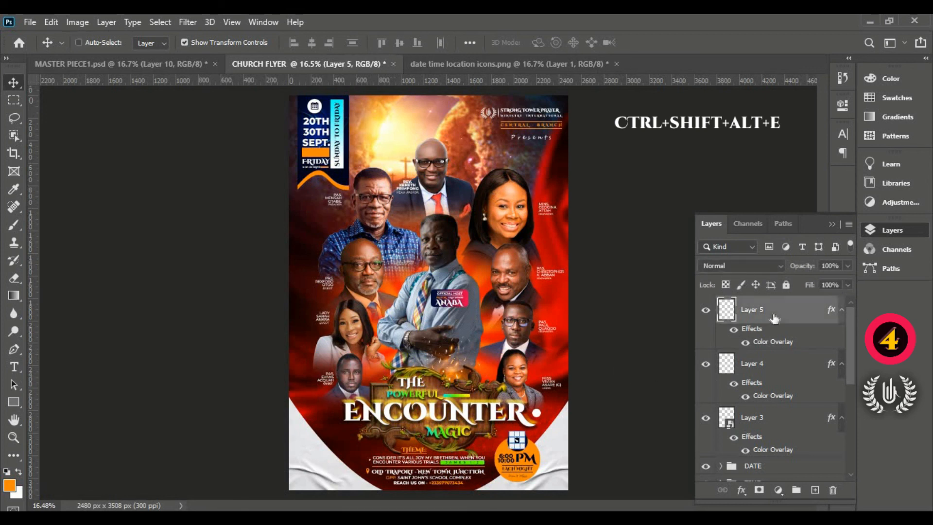
{"action": "key", "text": "ctrl+shift+alt+e"}
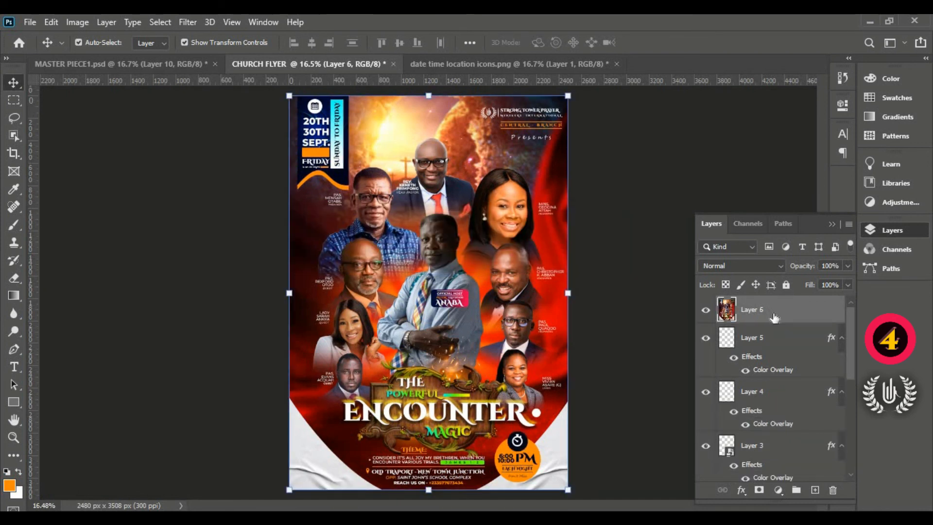
{"action": "right_click", "coordinate": [773, 312]}
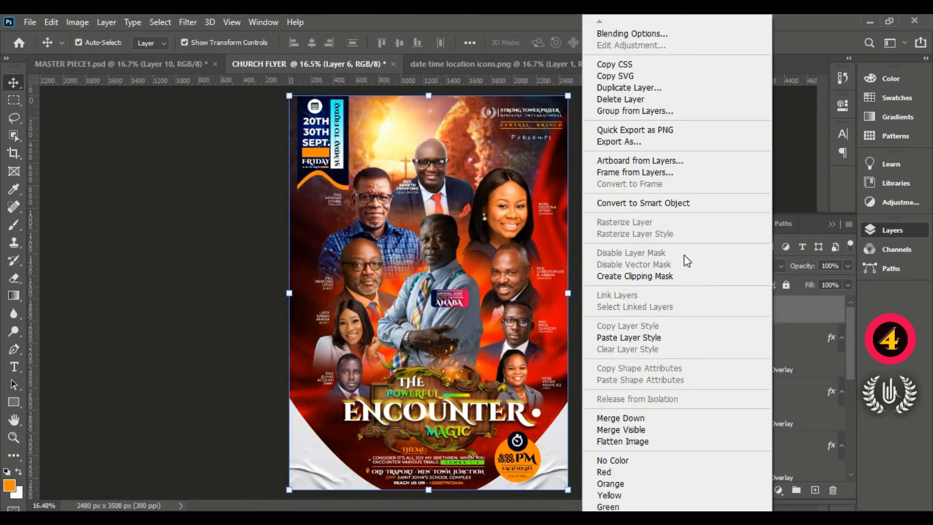
{"action": "left_click", "coordinate": [640, 203]}
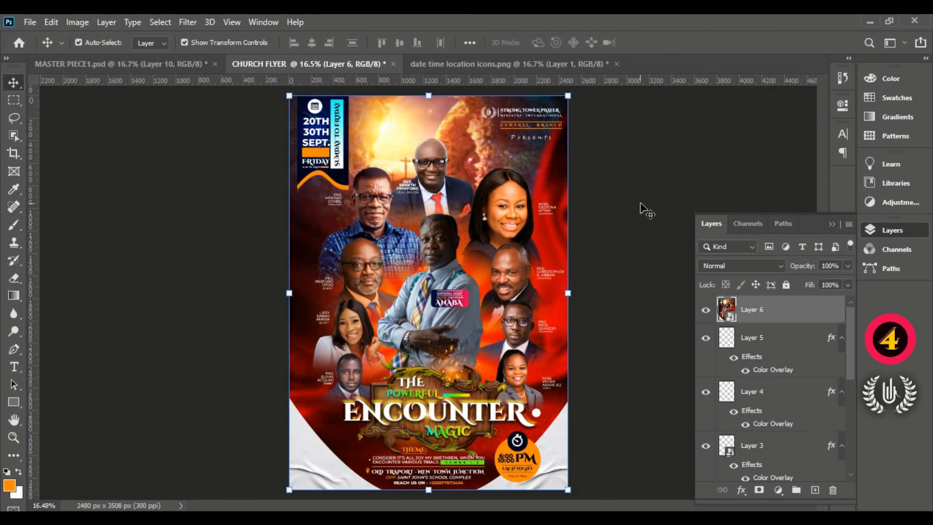
- Start a Camera Raw Filter on the merged flyer layer with Temperature at +20 and Tint at +40
{"action": "left_click", "coordinate": [192, 27]}
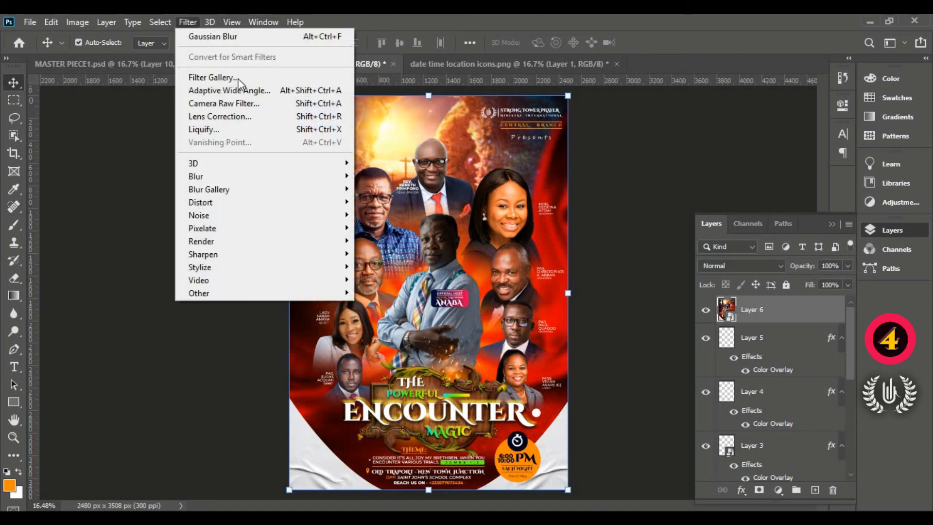
{"action": "left_click", "coordinate": [272, 104]}
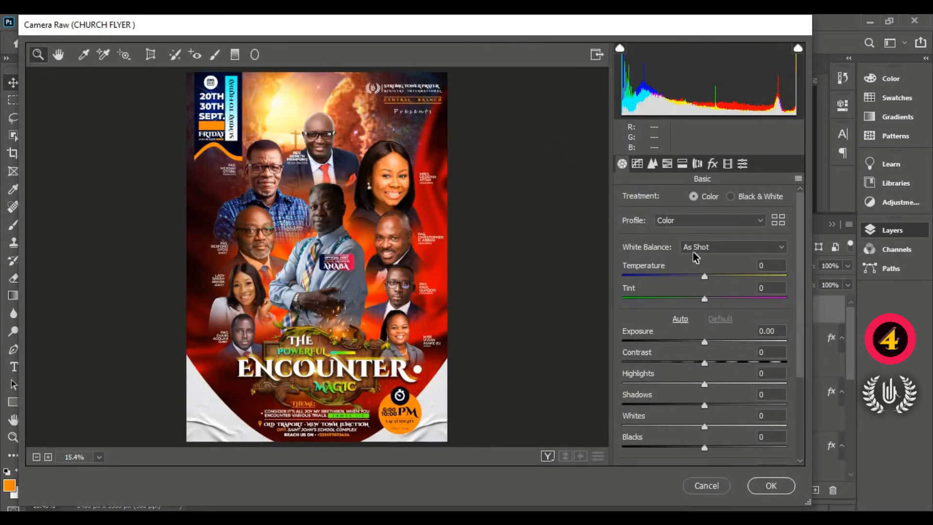
{"action": "left_click", "coordinate": [722, 276]}
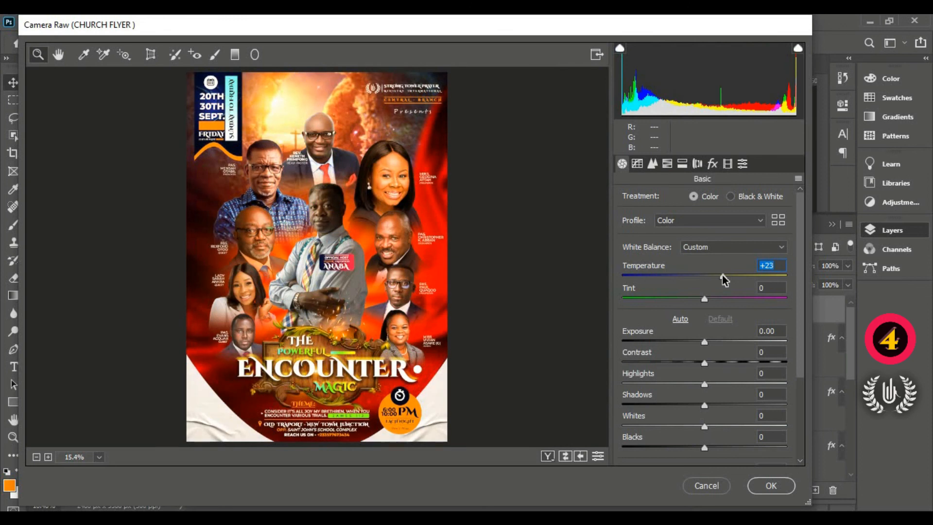
{"action": "left_click", "coordinate": [728, 275]}
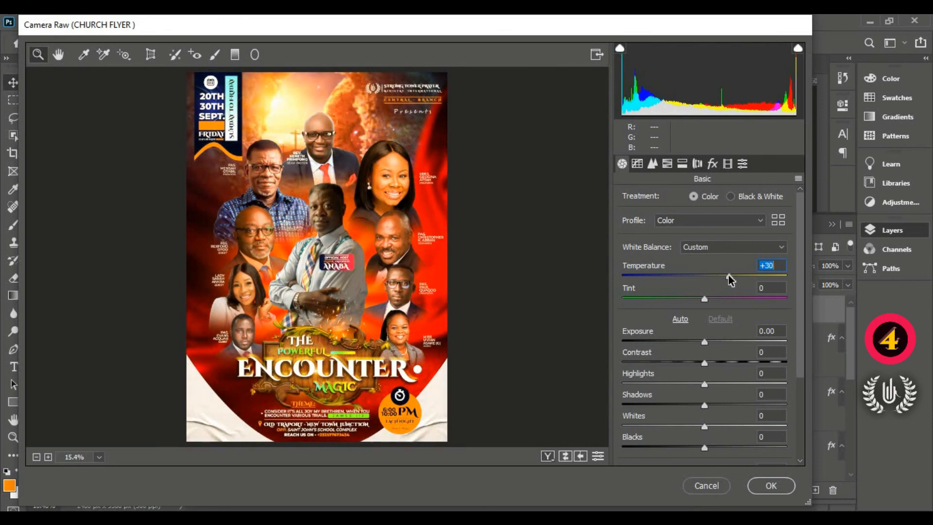
{"action": "left_click", "coordinate": [721, 275]}
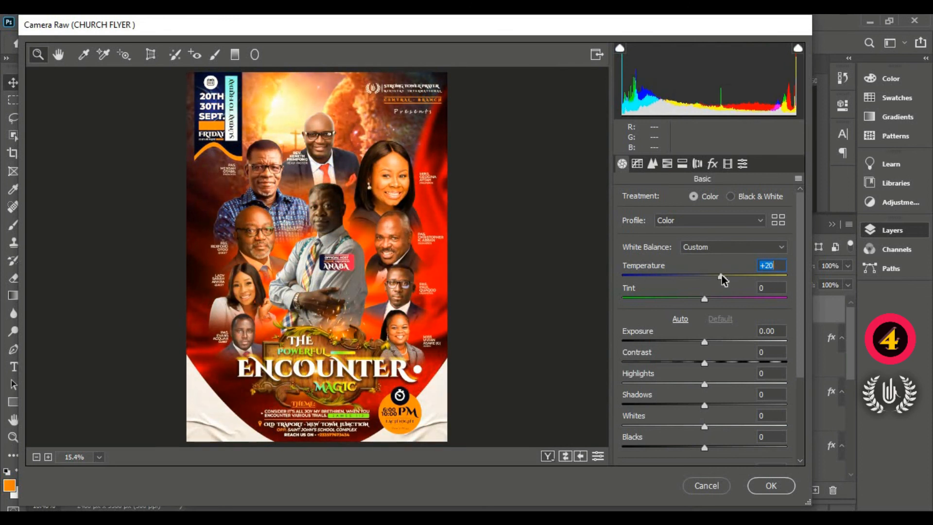
{"action": "left_click", "coordinate": [731, 297]}
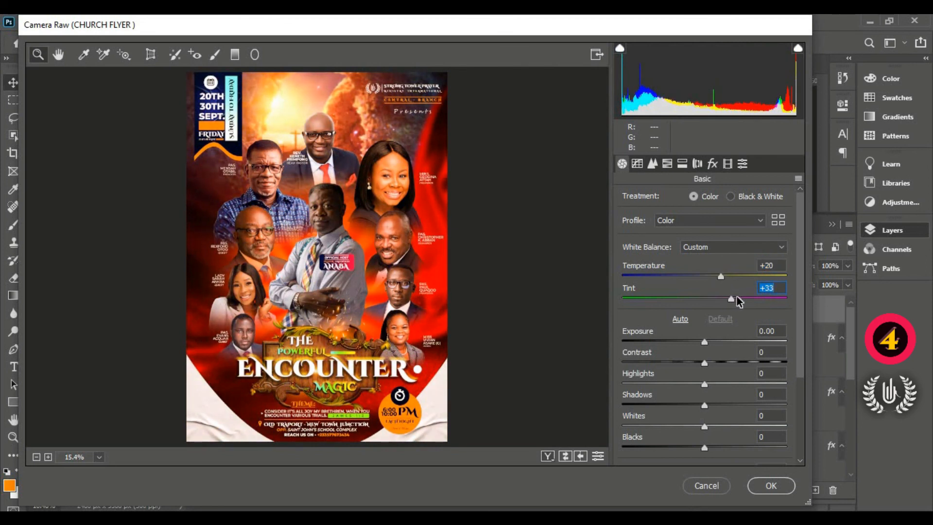
{"action": "left_click", "coordinate": [736, 298]}
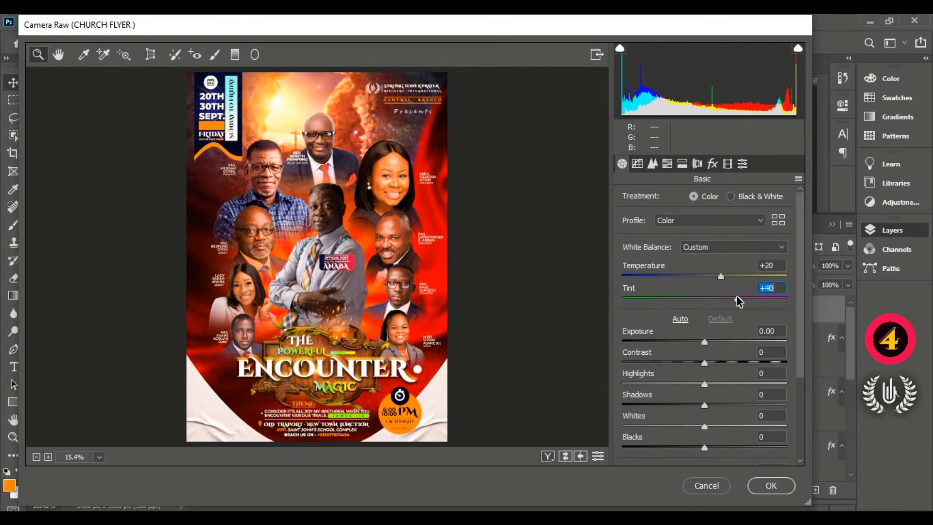
- Set Contrast to +18, Shadows to -12, Texture to +12 and Clarity to +11, and apply the Camera Raw Filter
{"action": "left_click", "coordinate": [720, 362]}
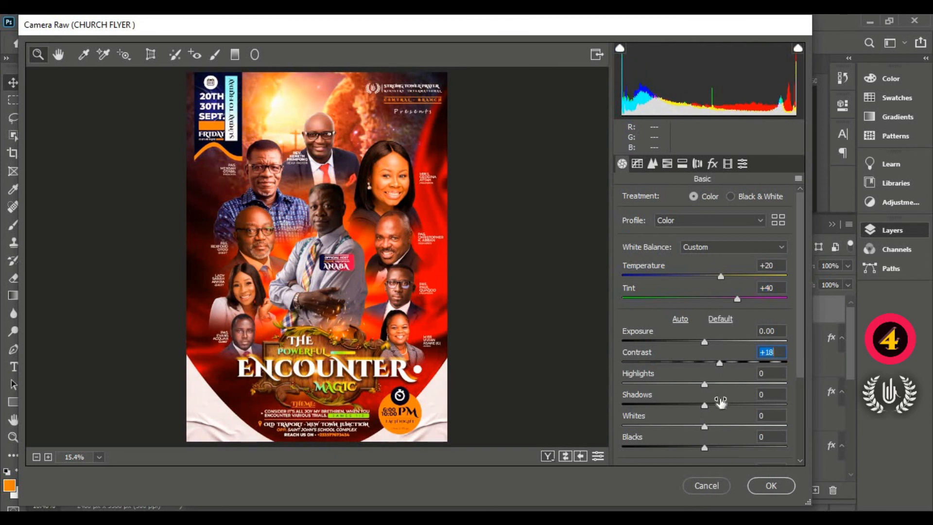
{"action": "left_click", "coordinate": [694, 404]}
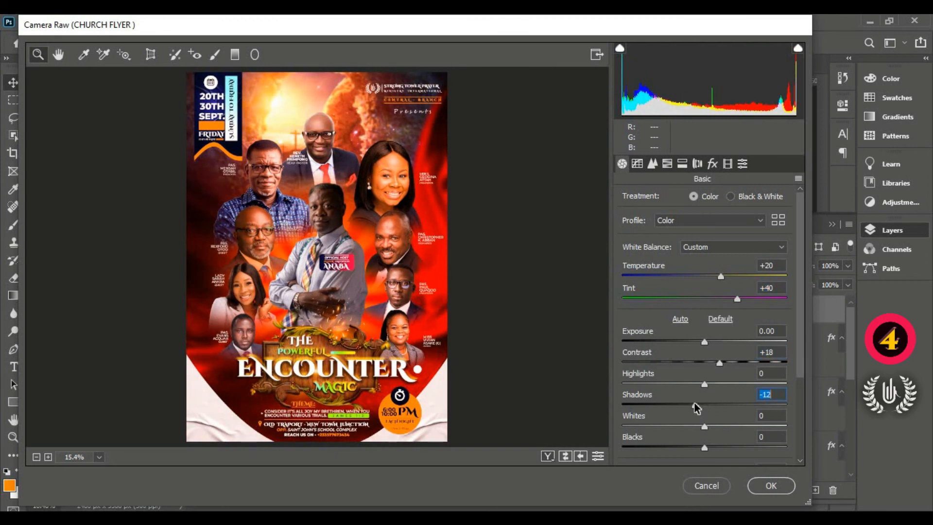
{"action": "scroll", "coordinate": [800, 396], "scroll_direction": "down", "scroll_amount": 3}
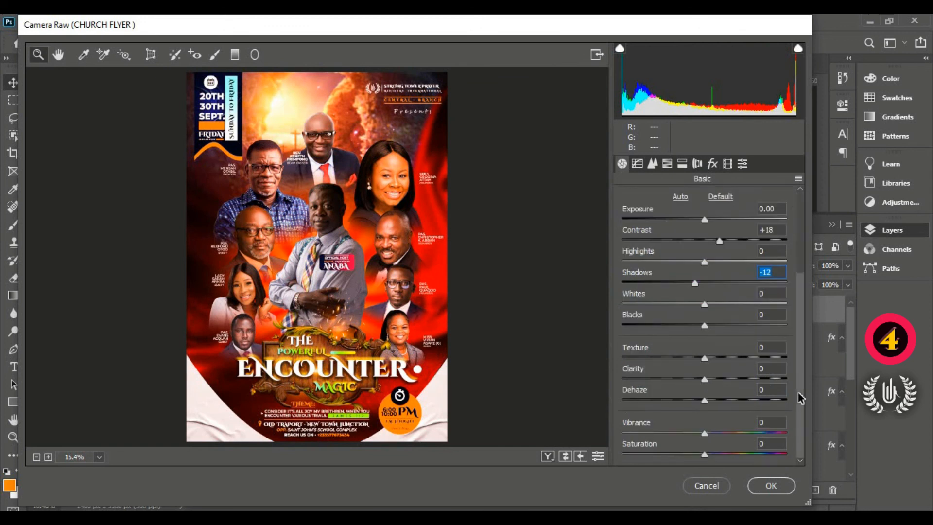
{"action": "left_click", "coordinate": [716, 379]}
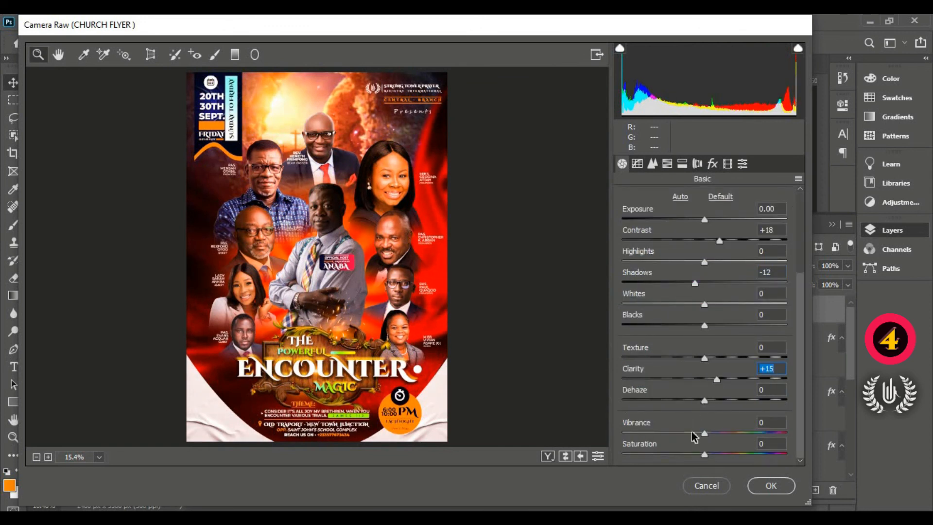
{"action": "left_click", "coordinate": [713, 358]}
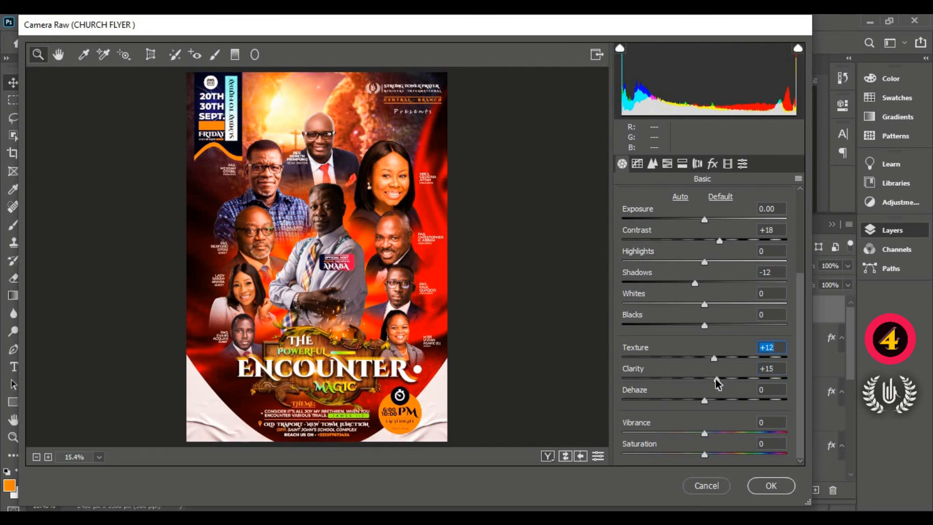
{"action": "double_click", "coordinate": [716, 381]}
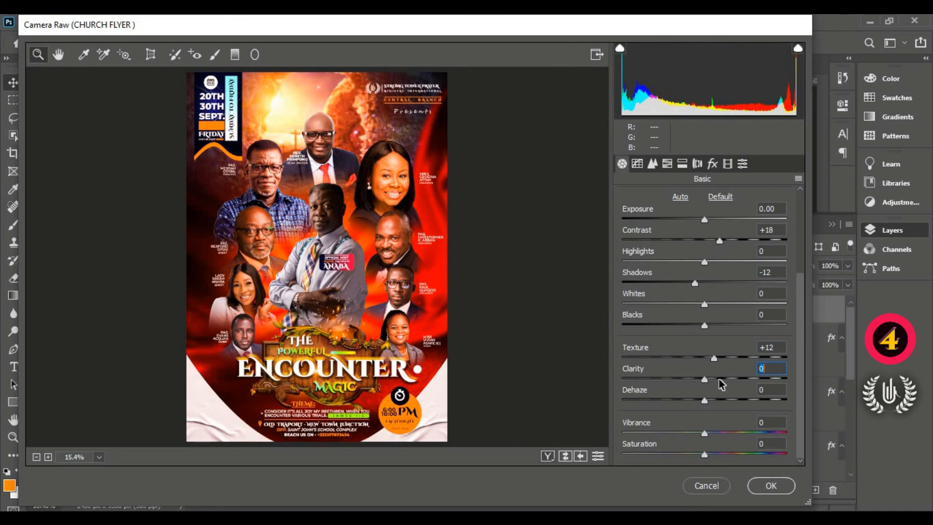
{"action": "left_click", "coordinate": [719, 379]}
{"action": "left_click_drag", "start_coordinate": [717, 378], "coordinate": [712, 379]}
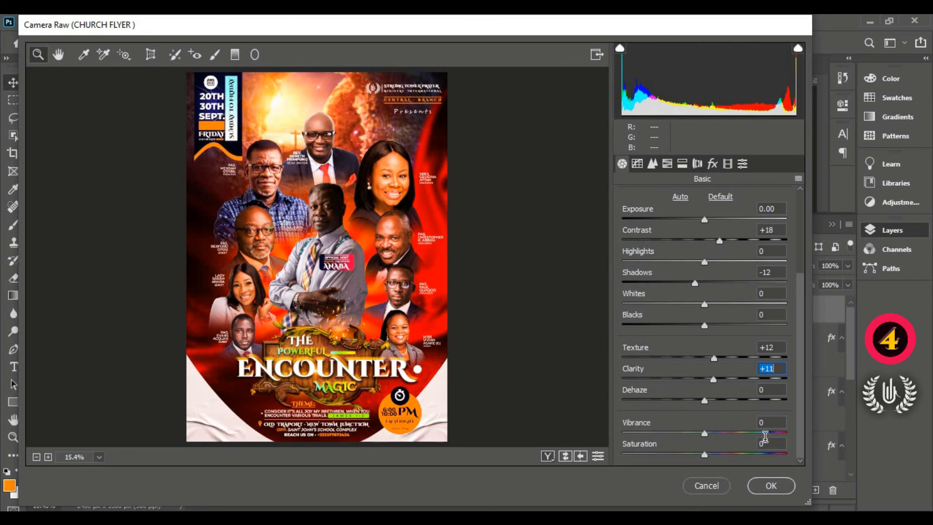
{"action": "left_click", "coordinate": [778, 484]}
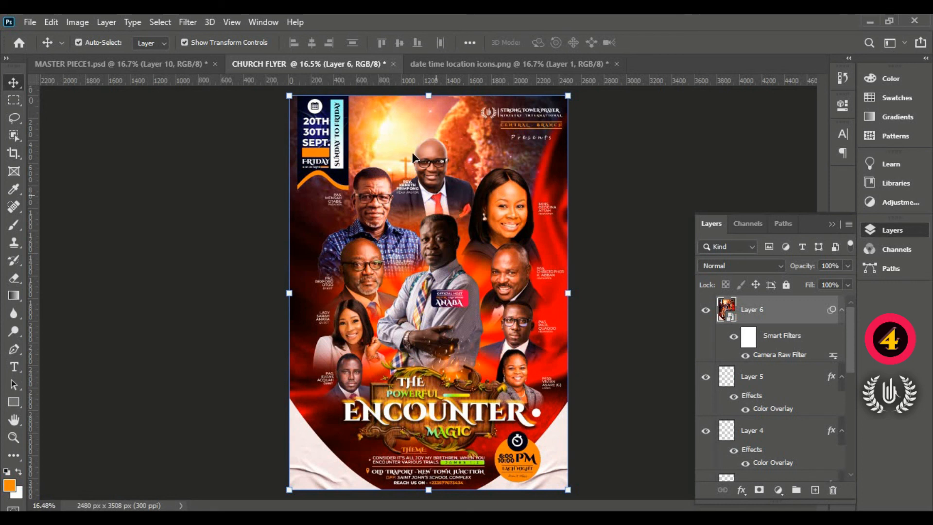
- Compare the flyer with and without the filtered layer, and against the MASTER PIECE1.psd design
{"action": "left_click", "coordinate": [706, 310]}
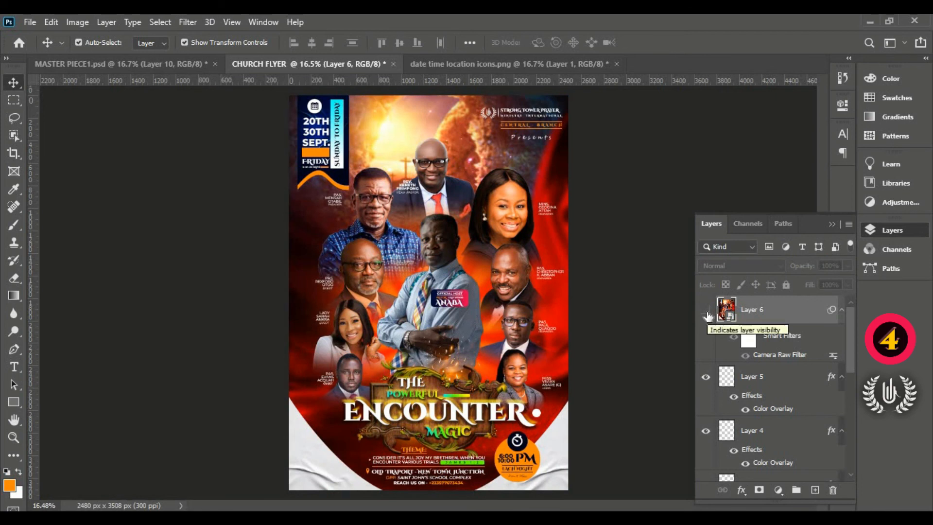
{"action": "left_click", "coordinate": [705, 310]}
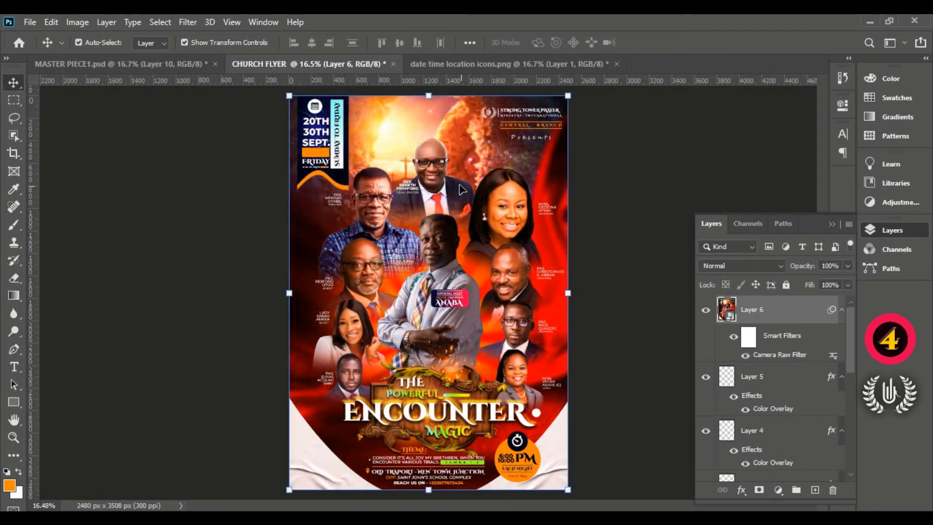
{"action": "left_click", "coordinate": [131, 65]}
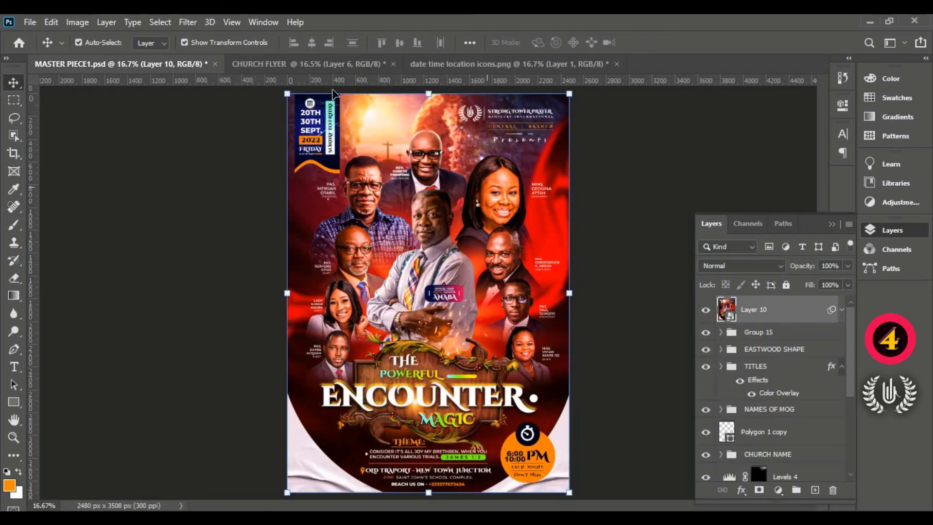
{"action": "left_click", "coordinate": [321, 66]}
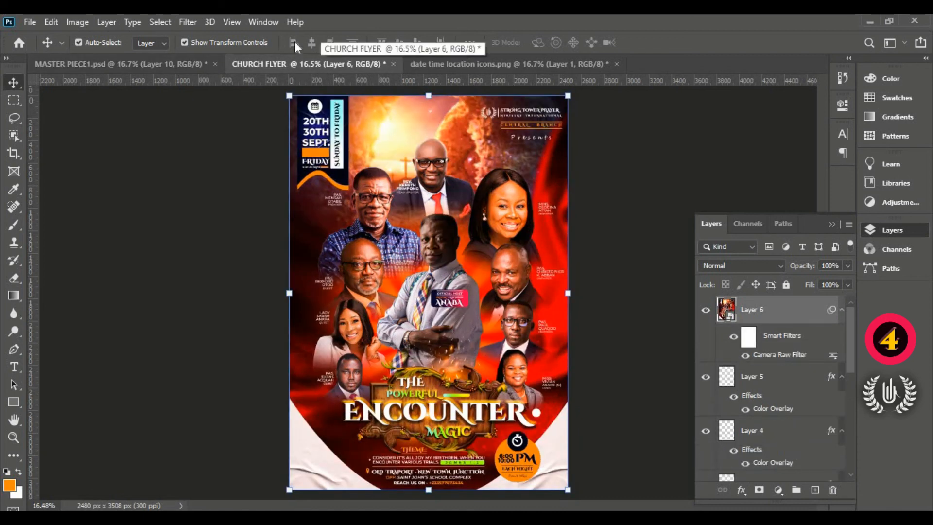
- Start saving the finished church flyer with Save As
{"action": "left_click", "coordinate": [30, 20]}
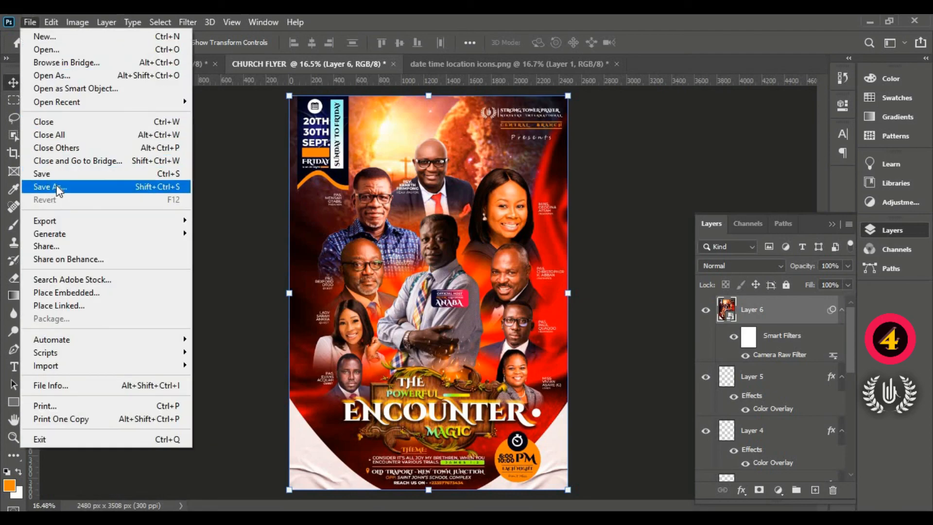